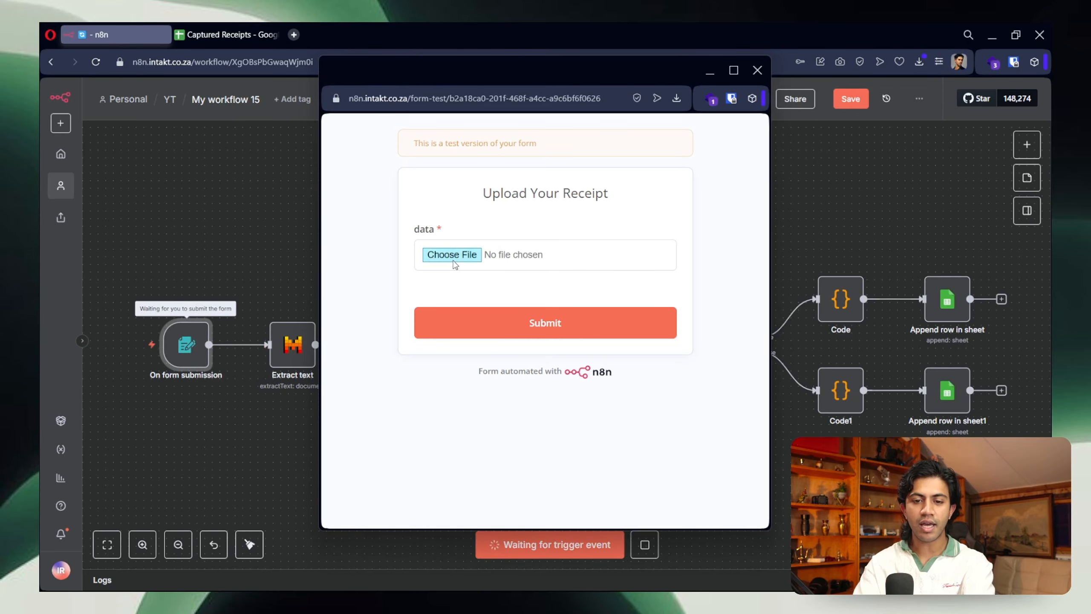
Step: Upload the receipt image Gemini_Generated_Image_wakoyxwakoyxwako.png to the test form, submit it and close the form window
{"action": "left_click", "coordinate": [364, 471]}
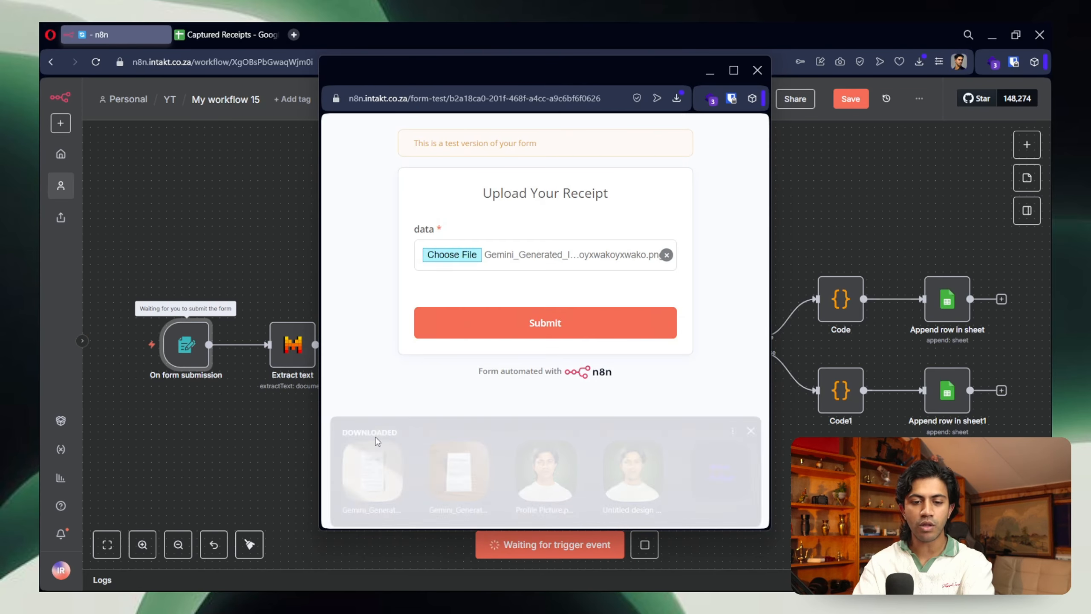
{"action": "left_click", "coordinate": [517, 326]}
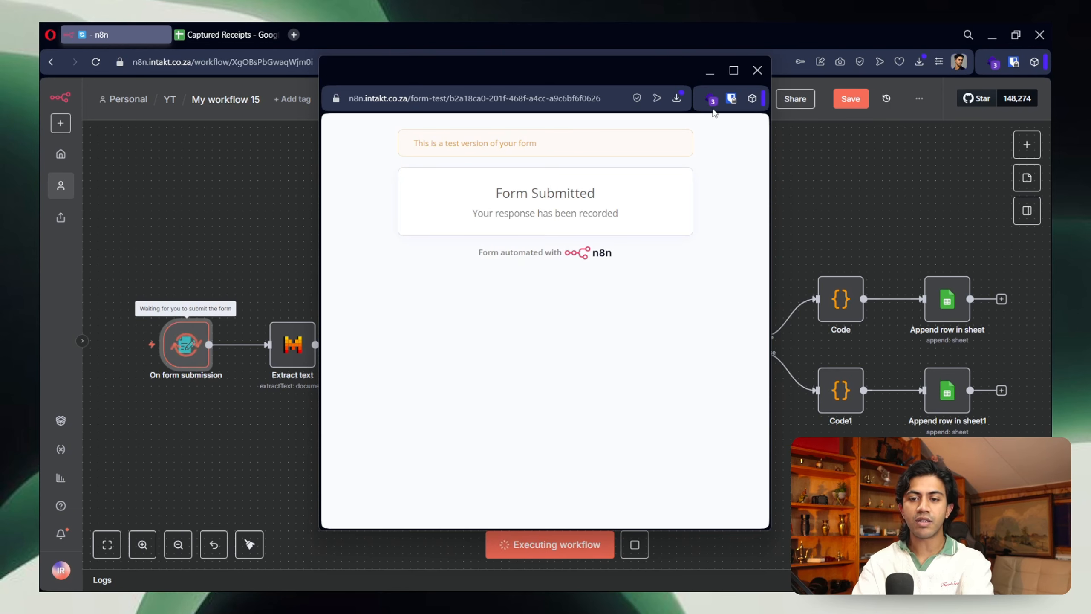
{"action": "left_click", "coordinate": [757, 70]}
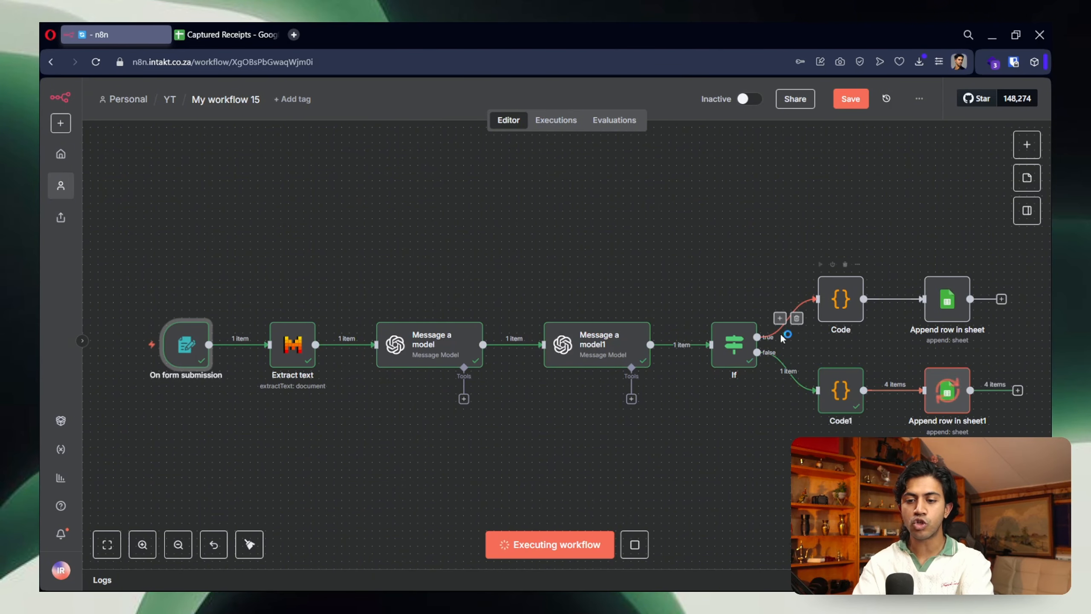
Step: Switch to the Captured Receipts spreadsheet and examine the captured item rows on the Cafe sheet
{"action": "left_click", "coordinate": [227, 35]}
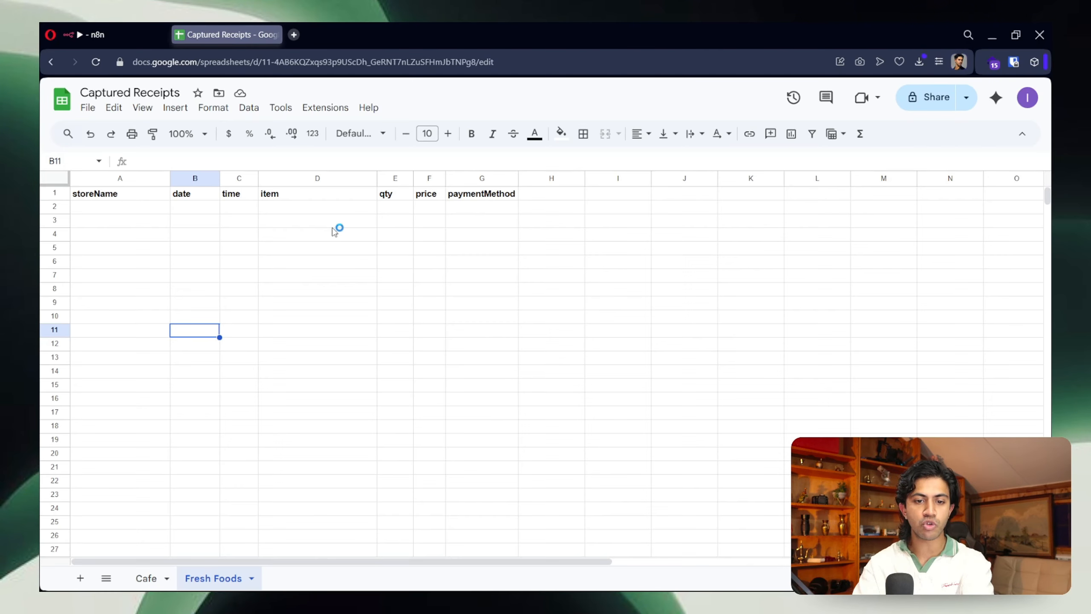
{"action": "left_click", "coordinate": [146, 578]}
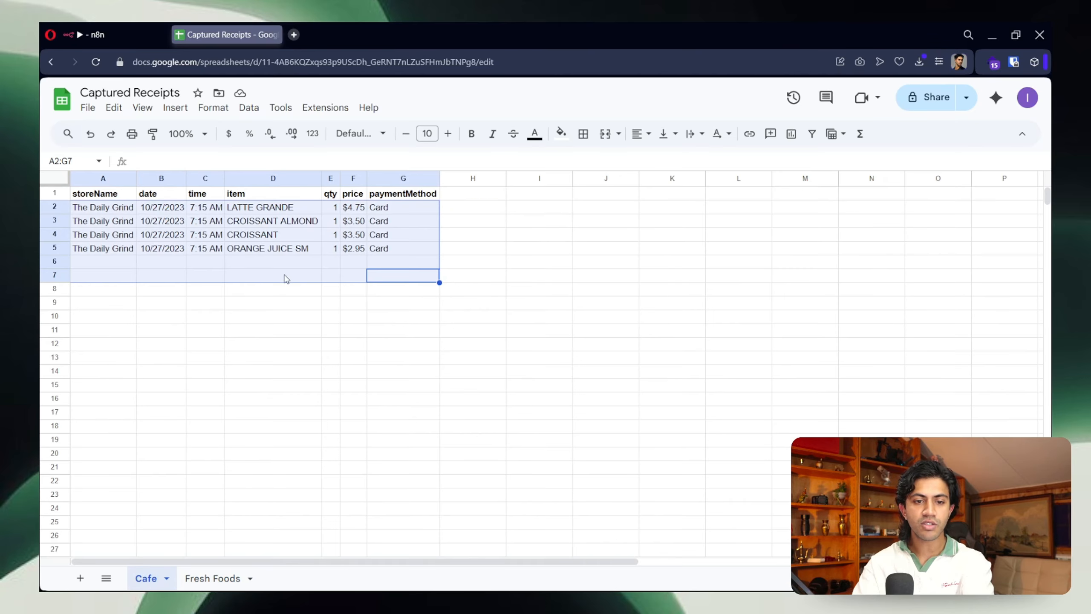
{"action": "left_click", "coordinate": [196, 250]}
{"action": "left_click_drag", "start_coordinate": [110, 212], "coordinate": [390, 253]}
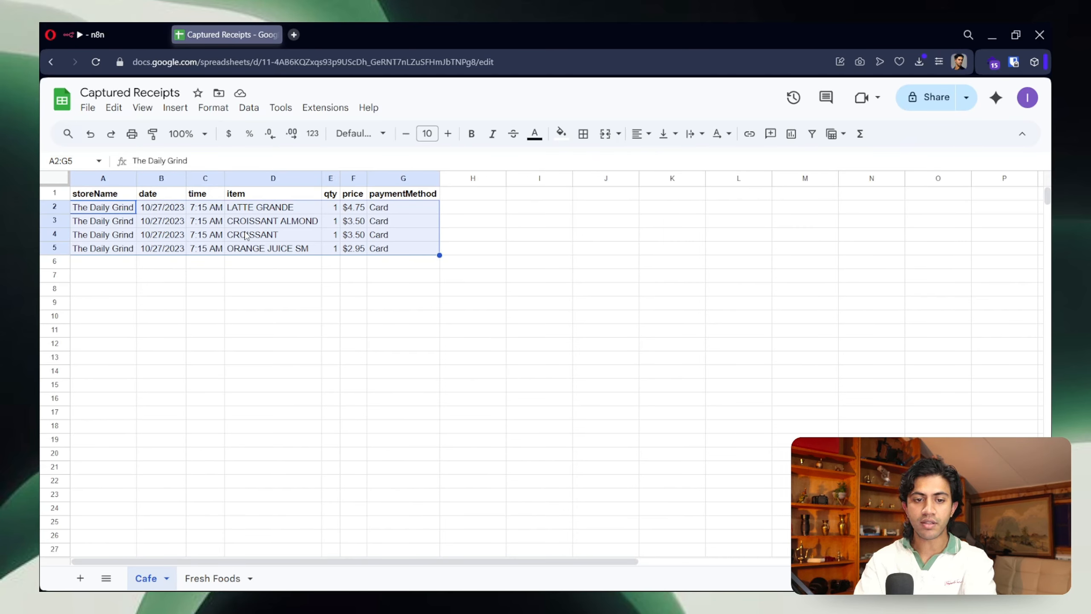
Step: Return to n8n, run the workflow again and submit the second downloaded receipt image through the test form
{"action": "left_click", "coordinate": [109, 35]}
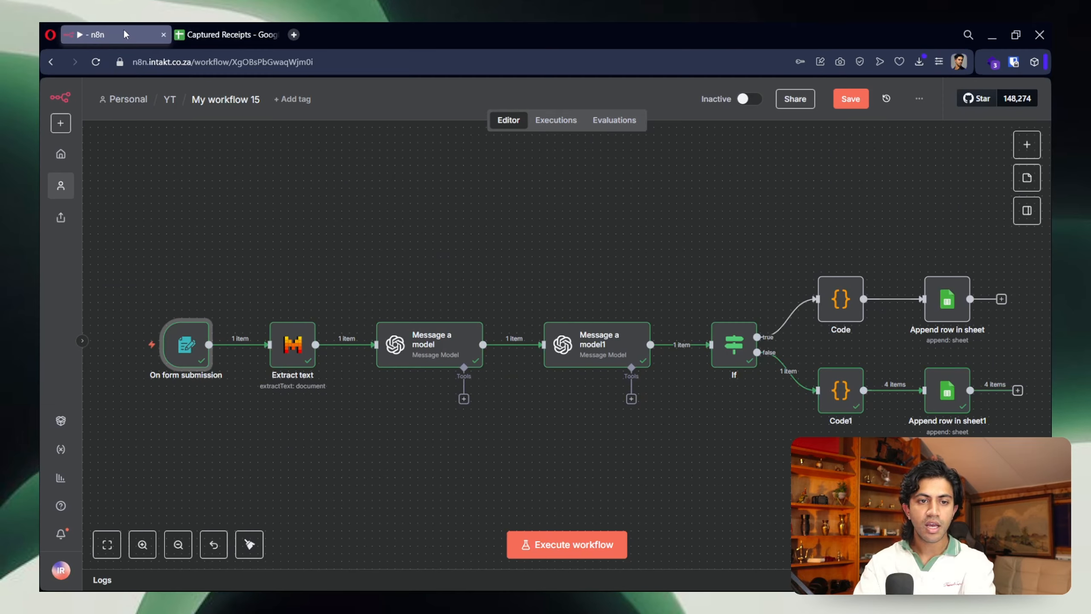
{"action": "left_click", "coordinate": [138, 337]}
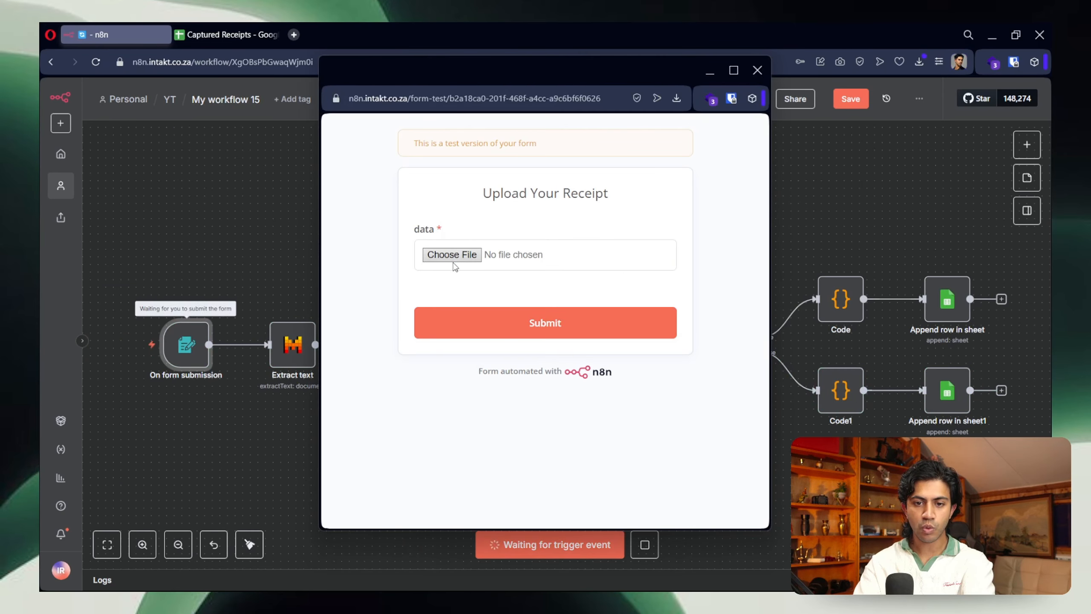
{"action": "left_click", "coordinate": [452, 257]}
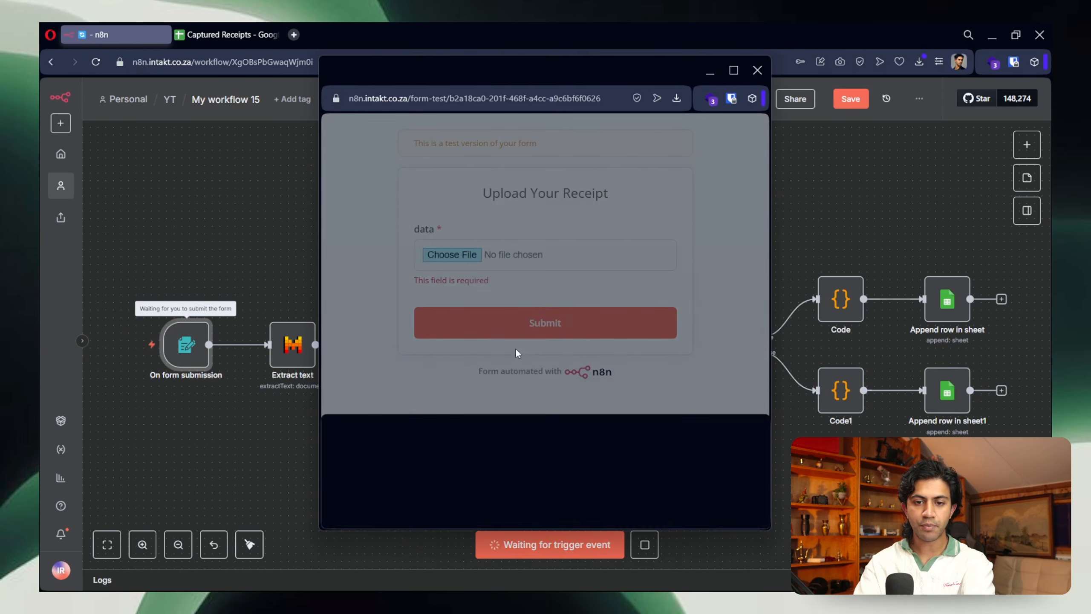
{"action": "left_click", "coordinate": [449, 475]}
{"action": "left_click", "coordinate": [545, 323]}
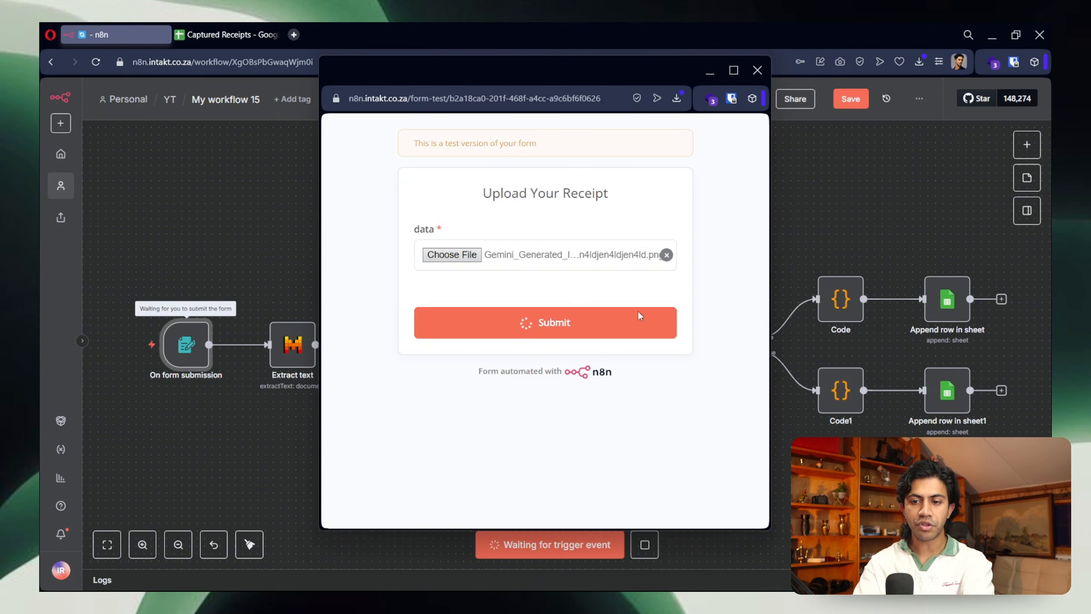
{"action": "left_click", "coordinate": [757, 70]}
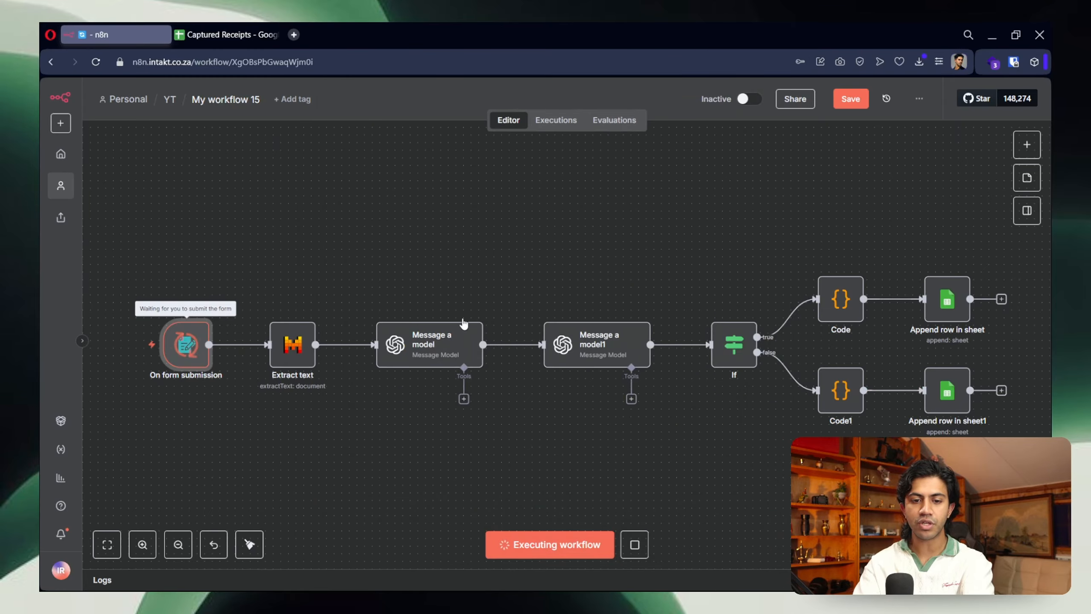
Step: Switch to the Captured Receipts spreadsheet and examine the captured item rows on the Fresh Foods sheet
{"action": "left_click", "coordinate": [219, 35]}
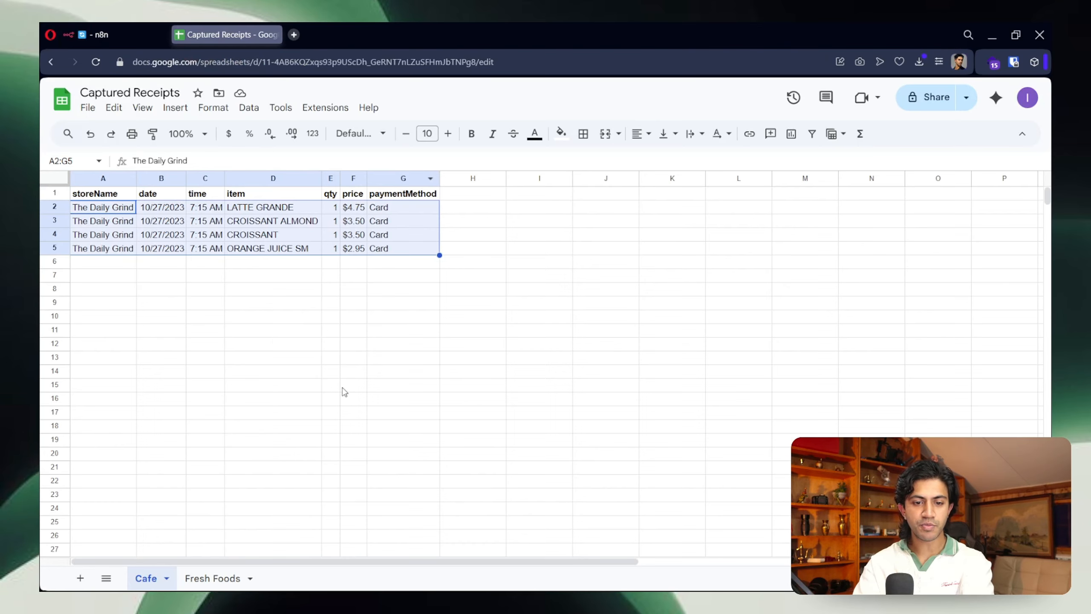
{"action": "left_click", "coordinate": [212, 578]}
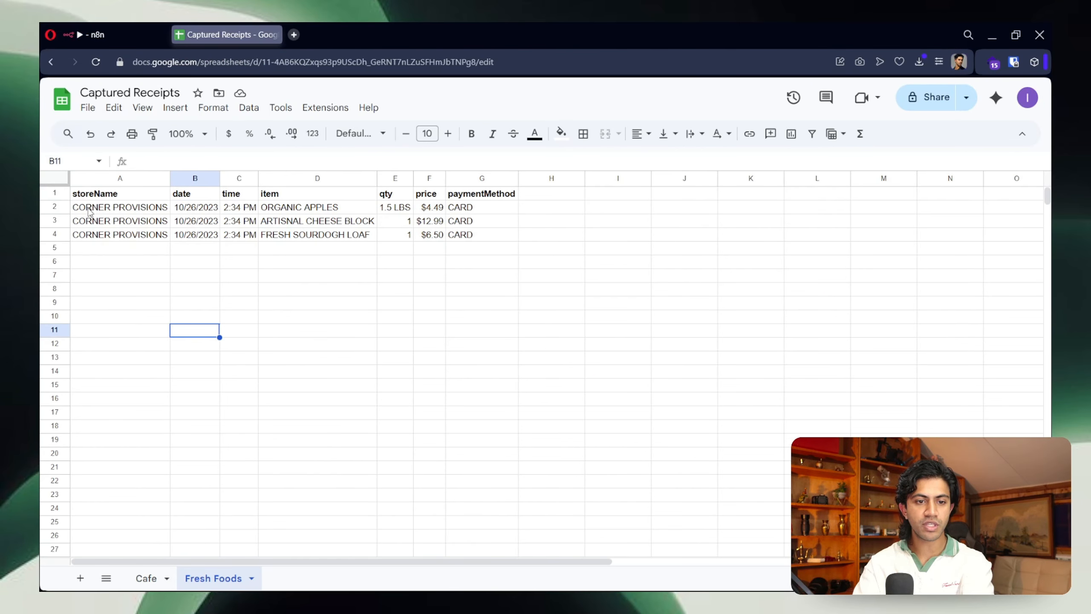
{"action": "left_click_drag", "start_coordinate": [90, 210], "coordinate": [498, 237]}
{"action": "left_click", "coordinate": [136, 251]}
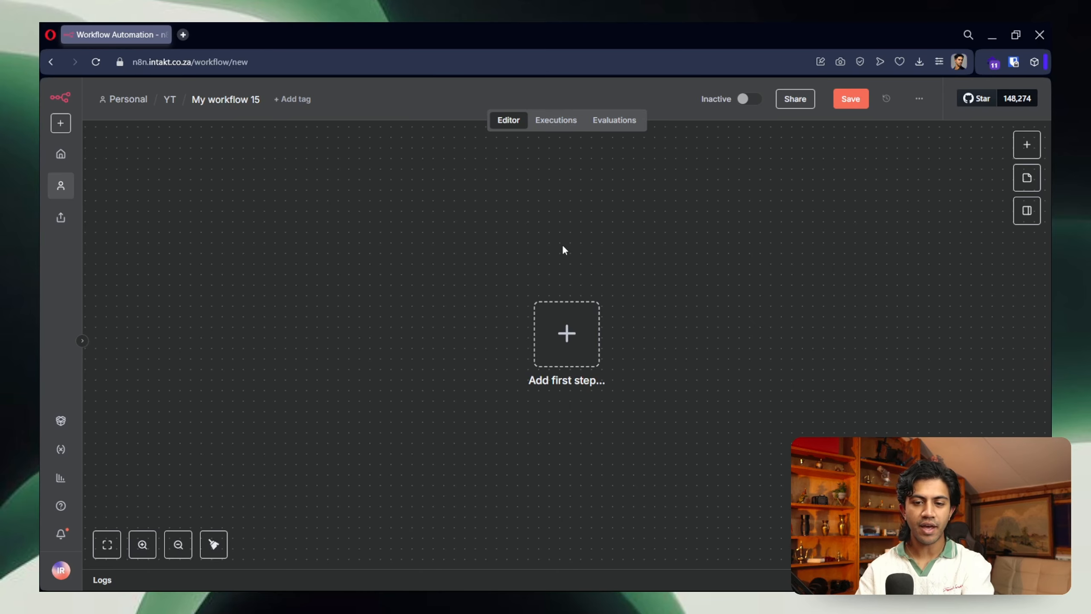
Step: Add the "On new n8n Form event" trigger as the workflow's first step and title its form "Upload Your Receipt"
{"action": "left_click", "coordinate": [559, 352]}
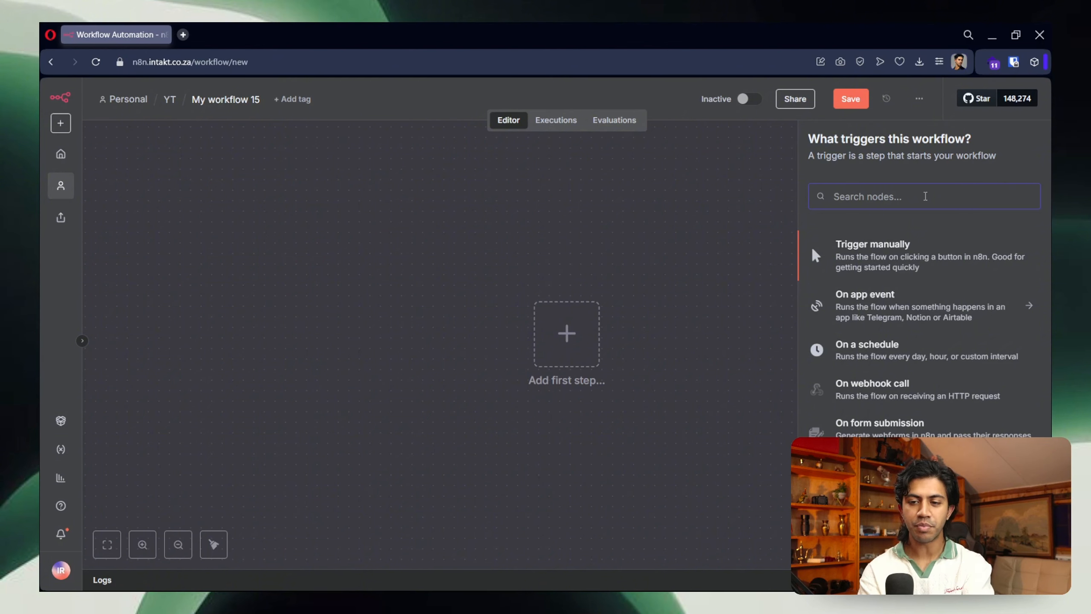
{"action": "type", "text": "form"}
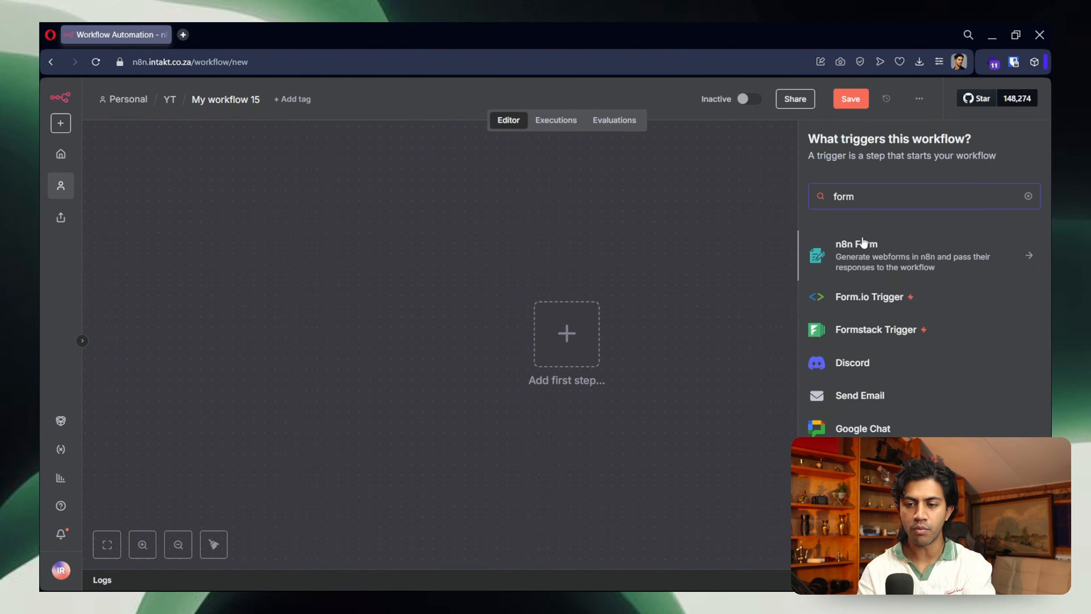
{"action": "left_click", "coordinate": [864, 244]}
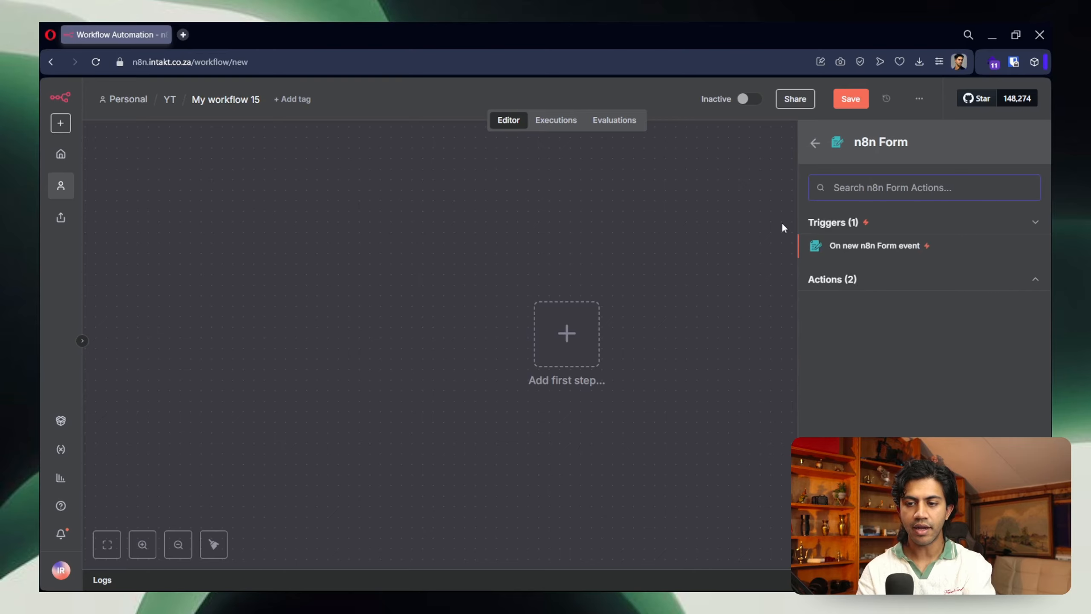
{"action": "left_click", "coordinate": [889, 246]}
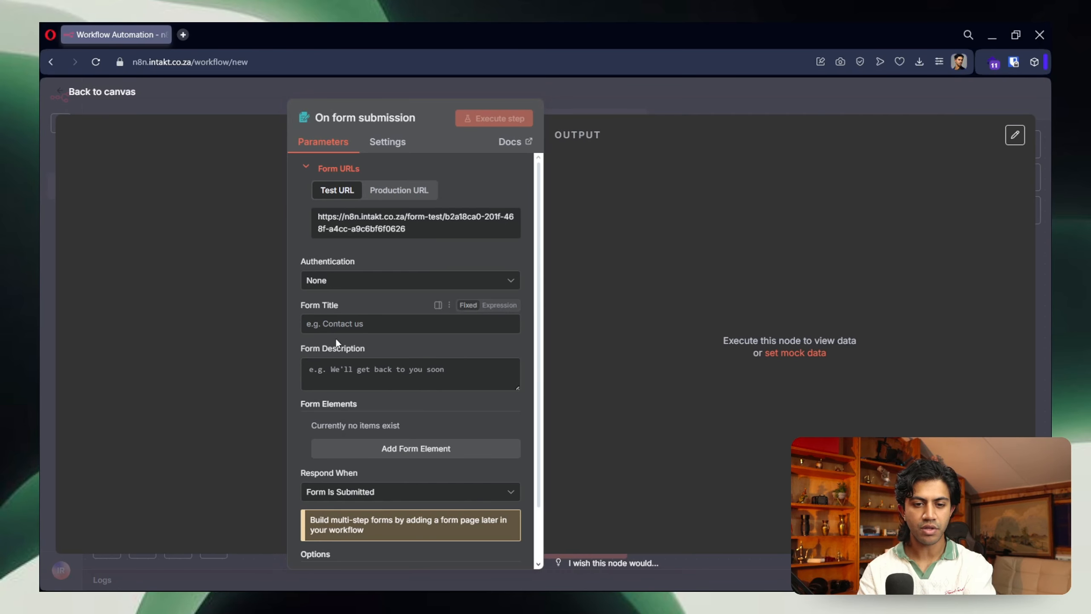
{"action": "left_click", "coordinate": [341, 322]}
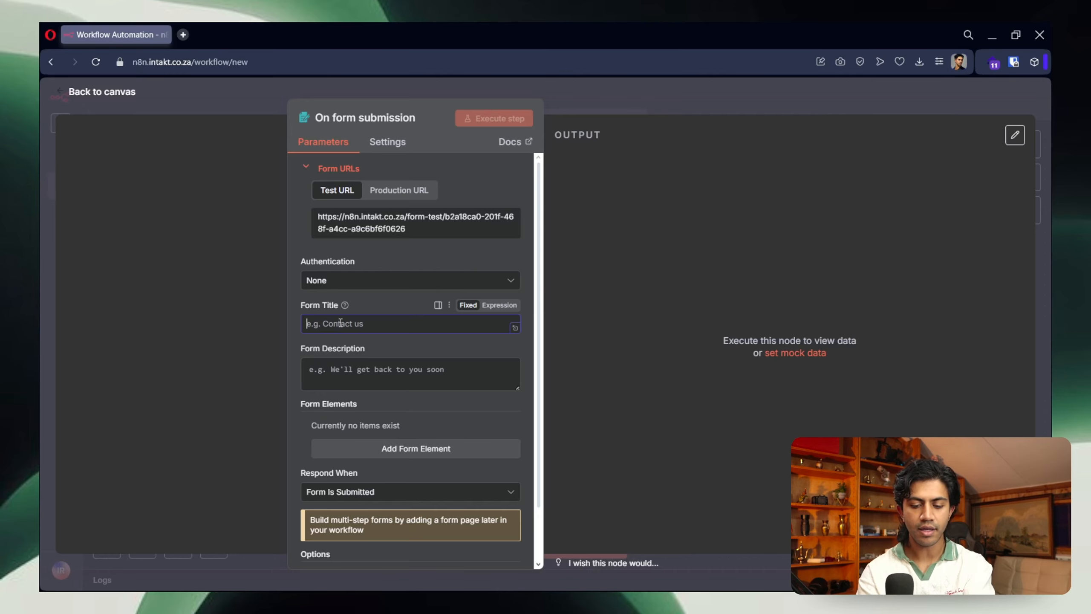
{"action": "type", "text": "Upload Your Receipt"}
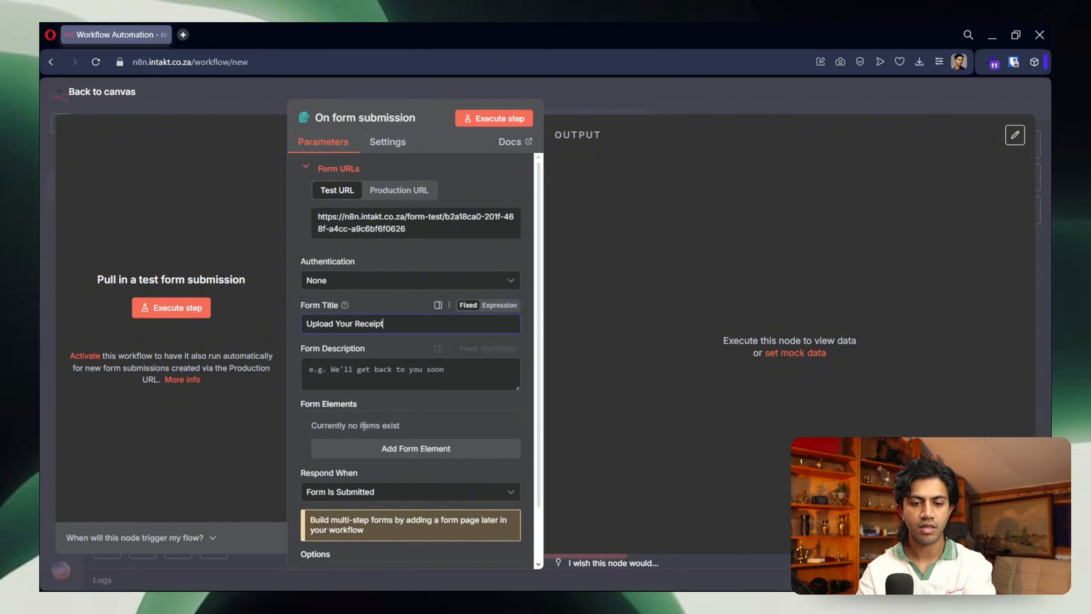
Step: Add a form element named "Image" and set its element type to File
{"action": "scroll", "coordinate": [405, 389], "scroll_direction": "down", "scroll_amount": 2}
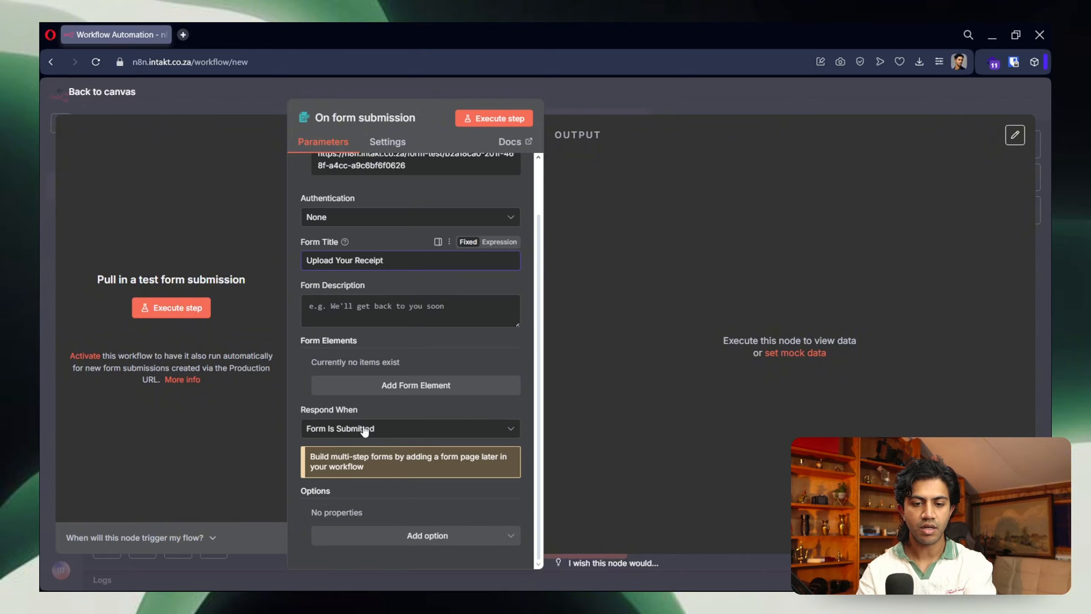
{"action": "left_click", "coordinate": [405, 389]}
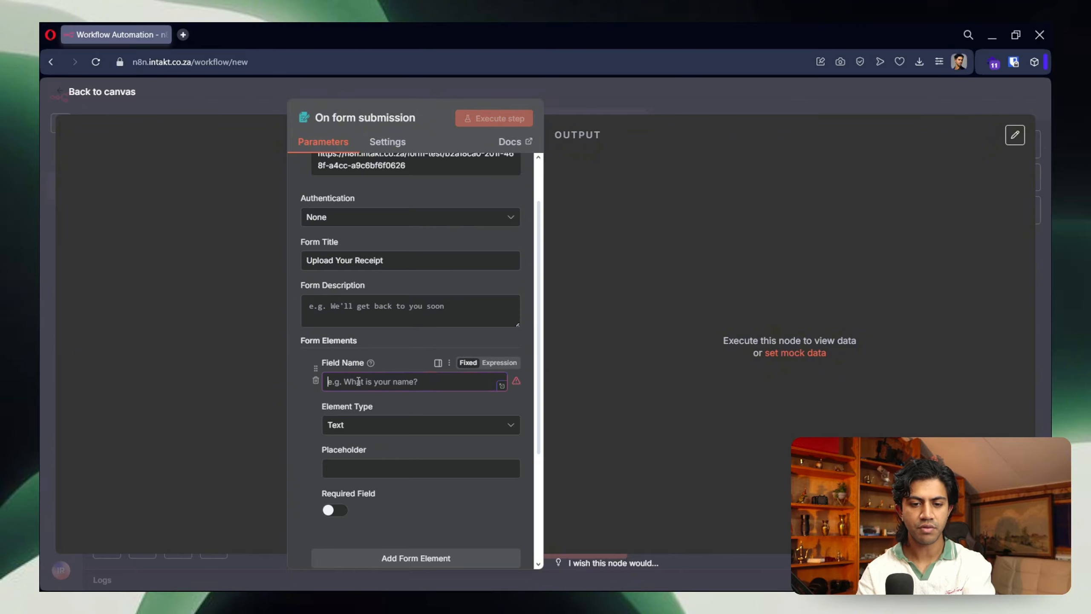
{"action": "type", "text": "Image"}
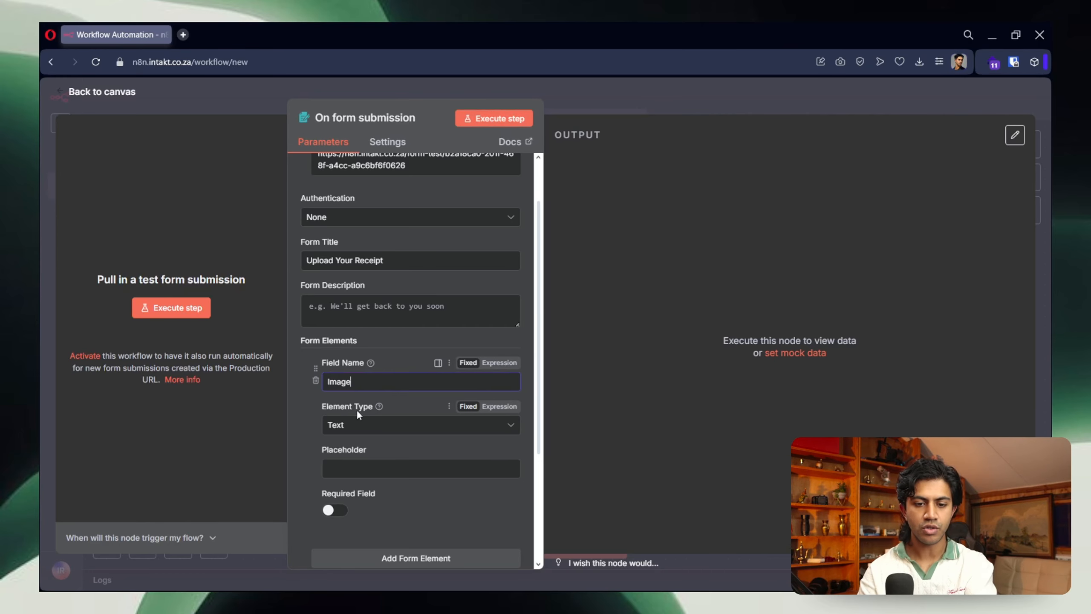
{"action": "left_click", "coordinate": [356, 424]}
{"action": "scroll", "coordinate": [402, 368], "scroll_direction": "down", "scroll_amount": 1}
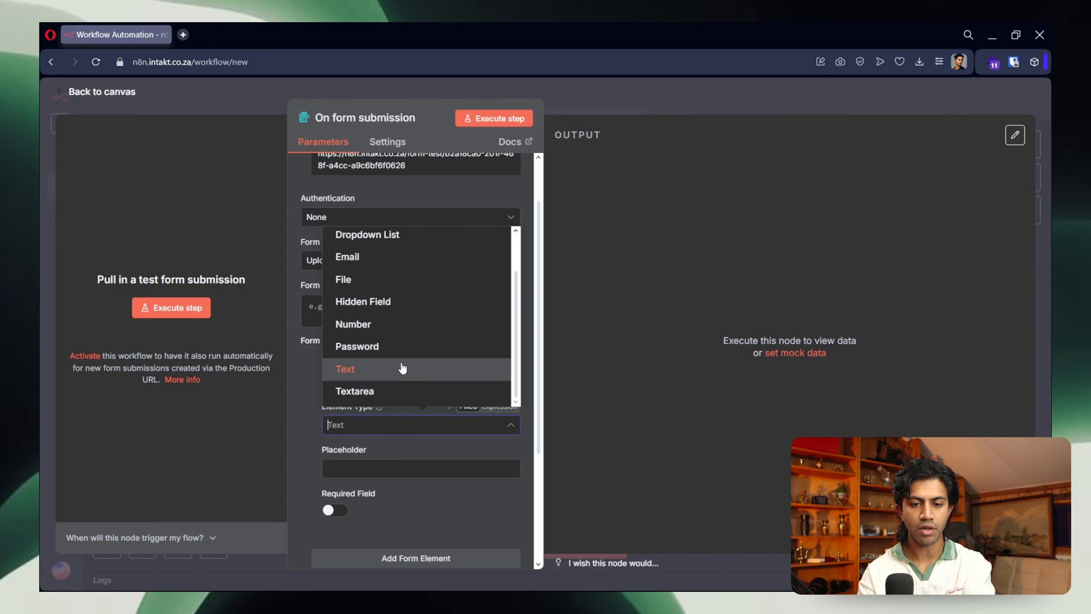
{"action": "left_click", "coordinate": [378, 280]}
Step: Disable multiple files for the Image field, make it a required field and return to the canvas
{"action": "left_click", "coordinate": [413, 471]}
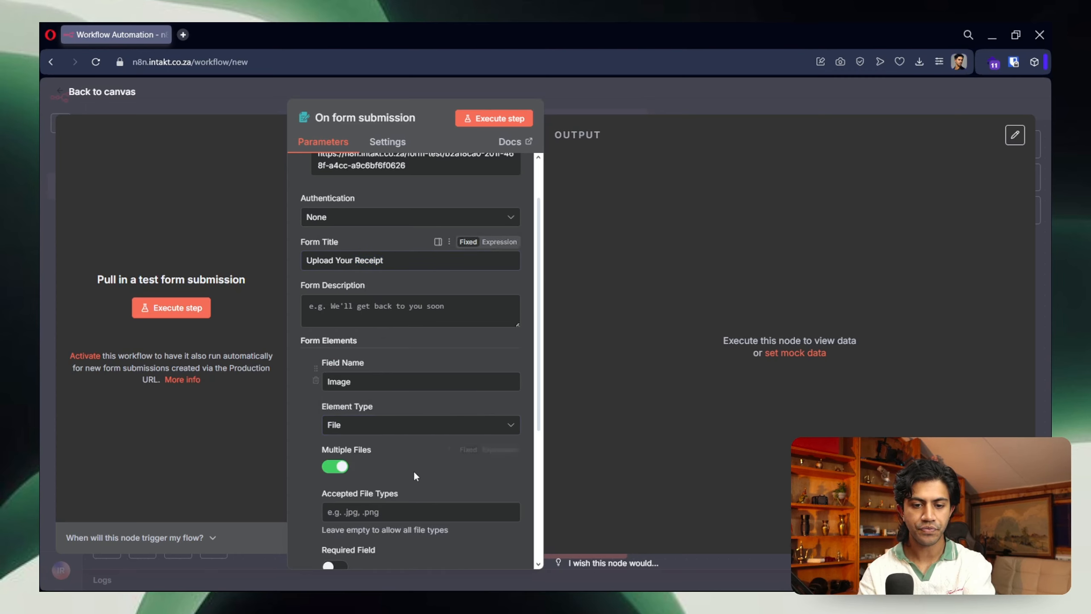
{"action": "left_click", "coordinate": [335, 467]}
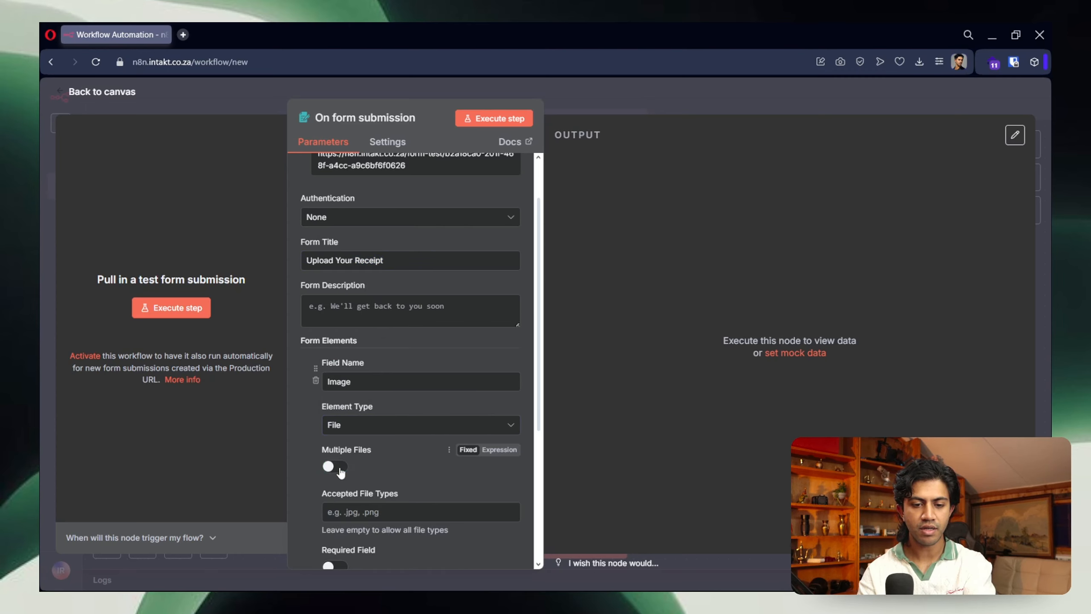
{"action": "scroll", "coordinate": [386, 446], "scroll_direction": "down", "scroll_amount": 2}
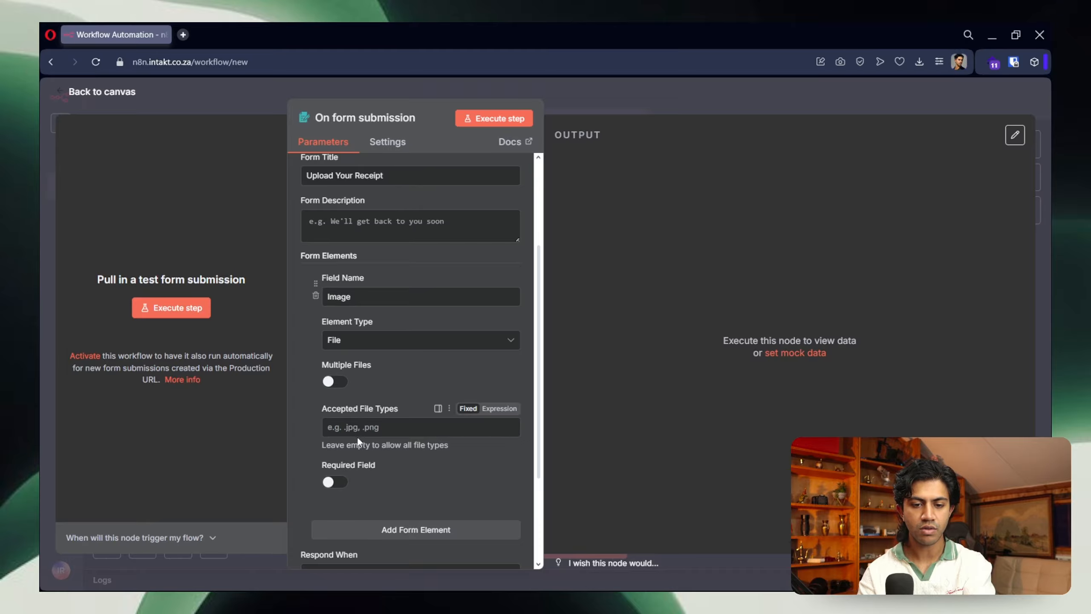
{"action": "scroll", "coordinate": [403, 437], "scroll_direction": "down", "scroll_amount": 2}
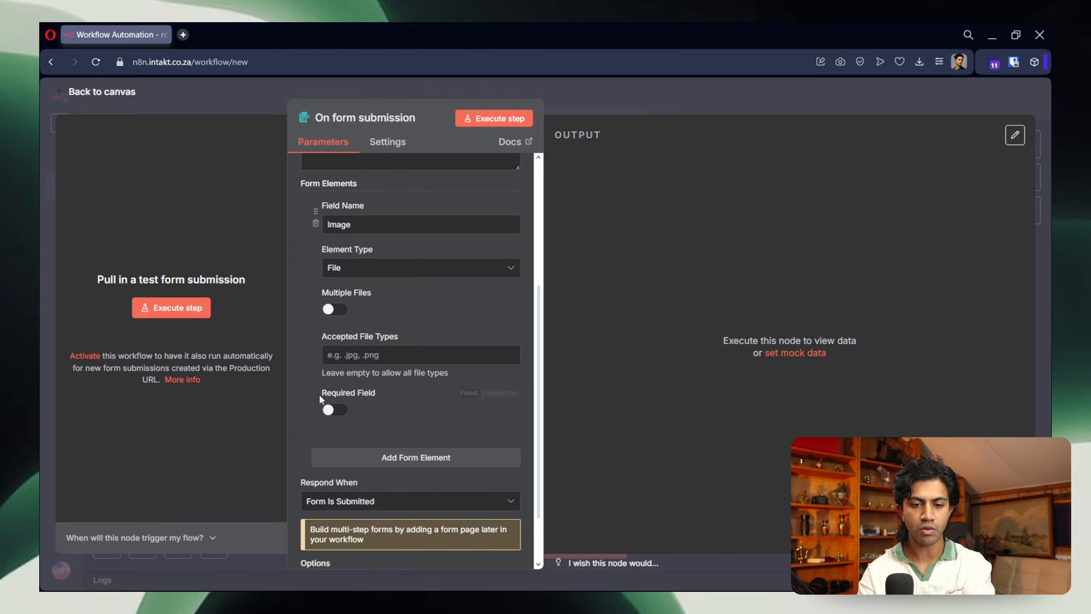
{"action": "left_click", "coordinate": [329, 410]}
{"action": "scroll", "coordinate": [329, 409], "scroll_direction": "down", "scroll_amount": 2}
{"action": "scroll", "coordinate": [330, 410], "scroll_direction": "up", "scroll_amount": 8}
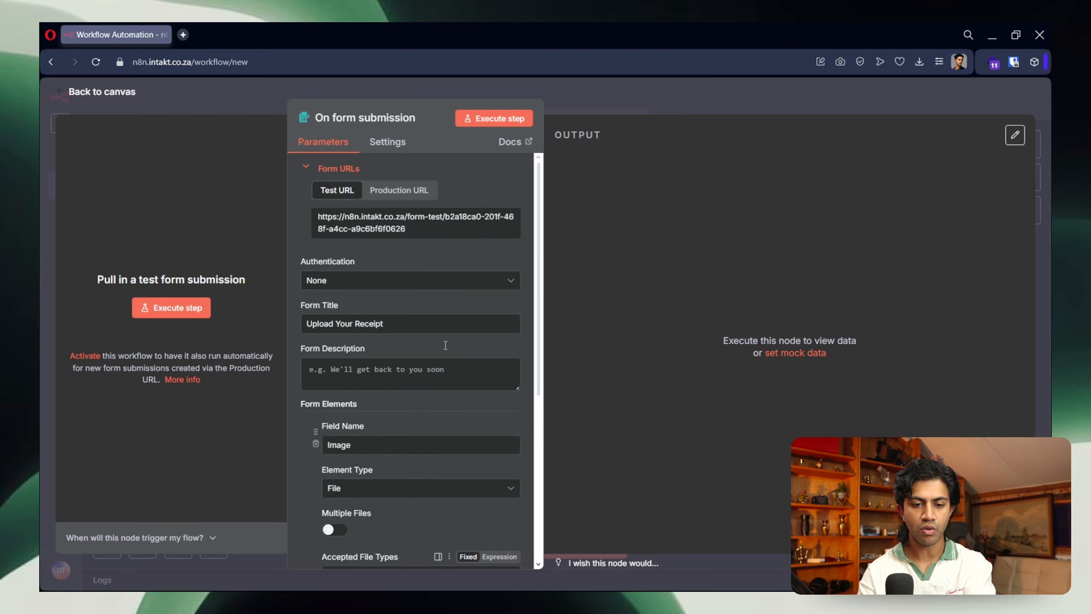
{"action": "left_click", "coordinate": [617, 87]}
Step: Execute the workflow and submit the receipt image Gemini_Generated_Image_wakoyxwakoyxwako.png through its test form
{"action": "left_click", "coordinate": [477, 341]}
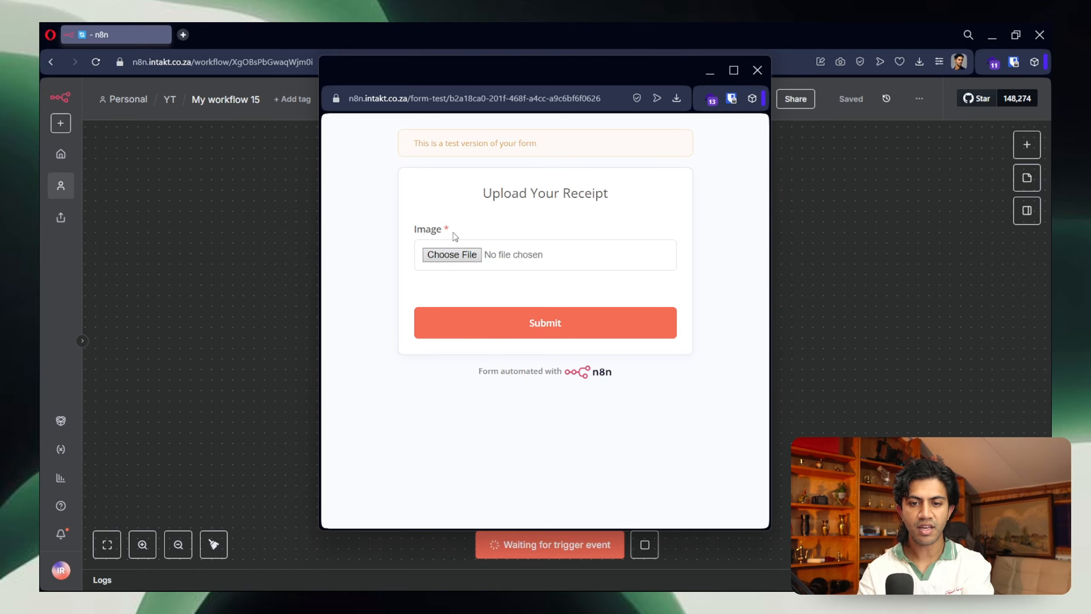
{"action": "left_click", "coordinate": [452, 254]}
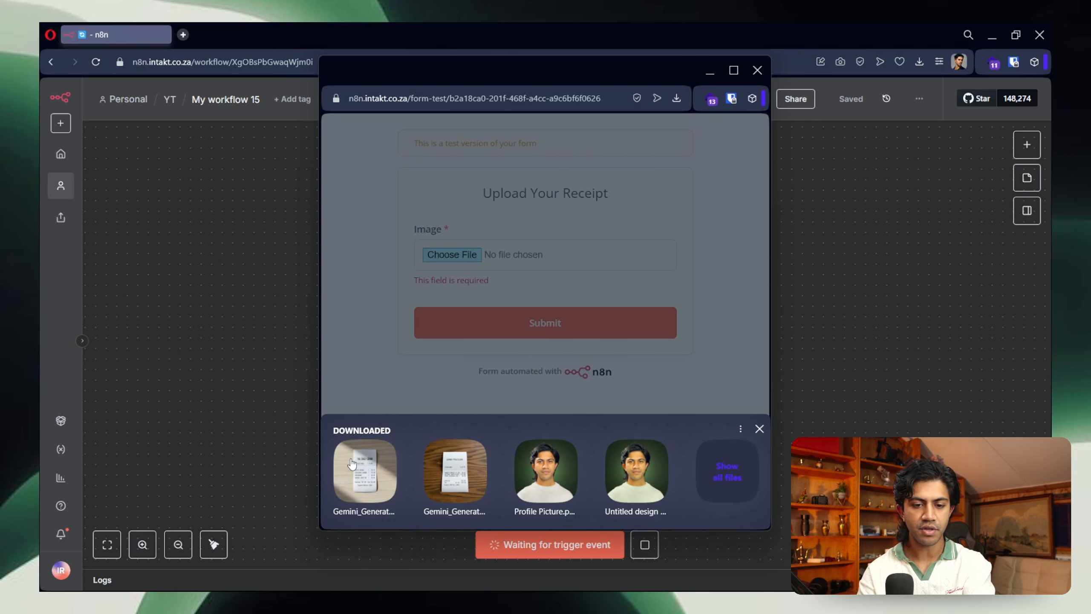
{"action": "left_click", "coordinate": [367, 487]}
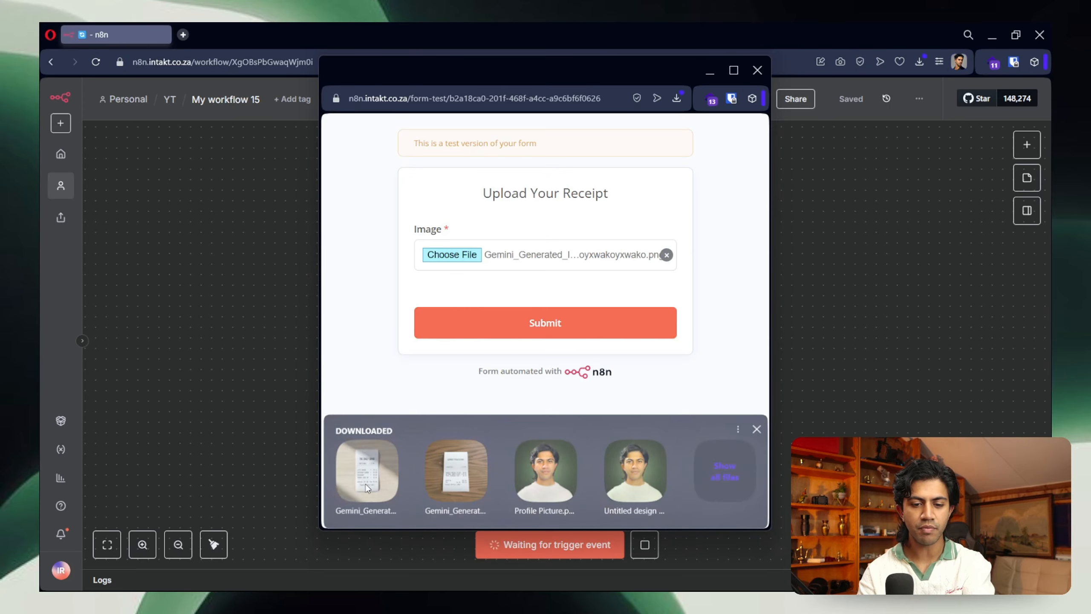
{"action": "left_click", "coordinate": [516, 320]}
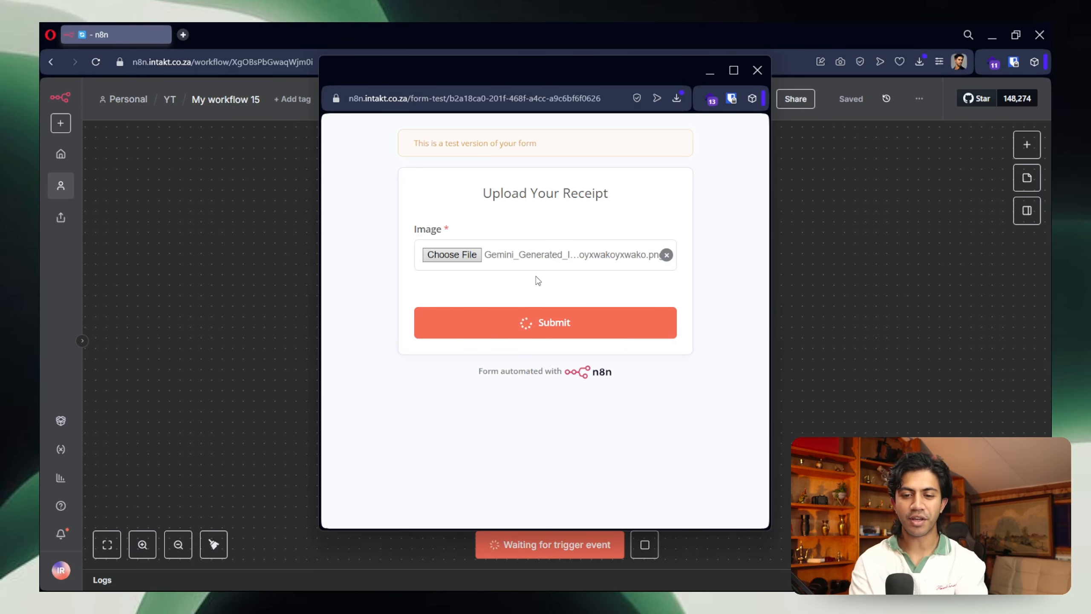
{"action": "left_click", "coordinate": [758, 70]}
Step: Open the form submission trigger and view the uploaded receipt image in its output
{"action": "double_click", "coordinate": [567, 346]}
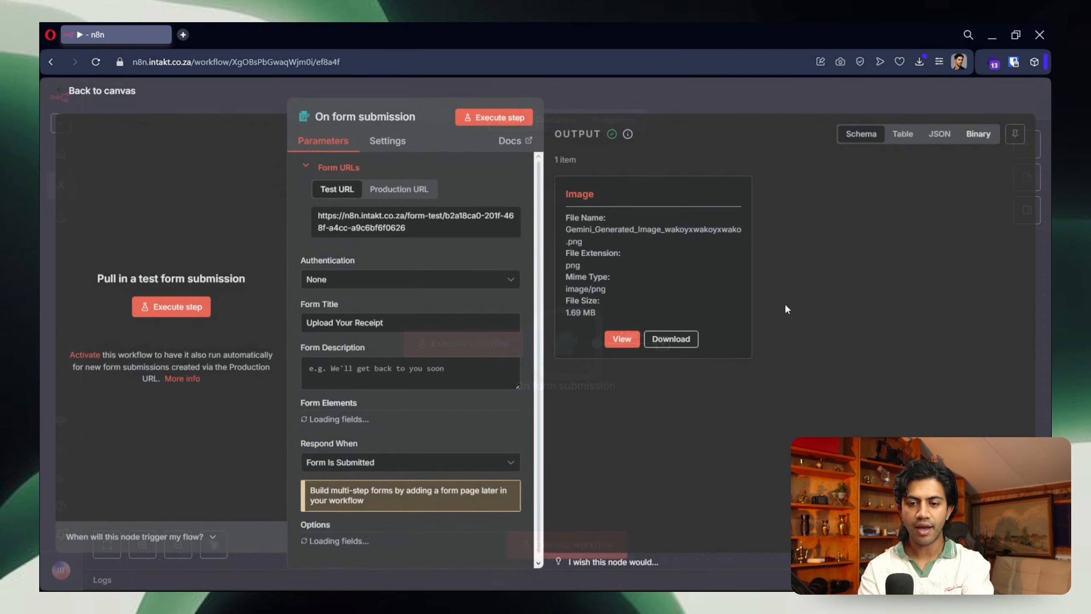
{"action": "left_click", "coordinate": [623, 340]}
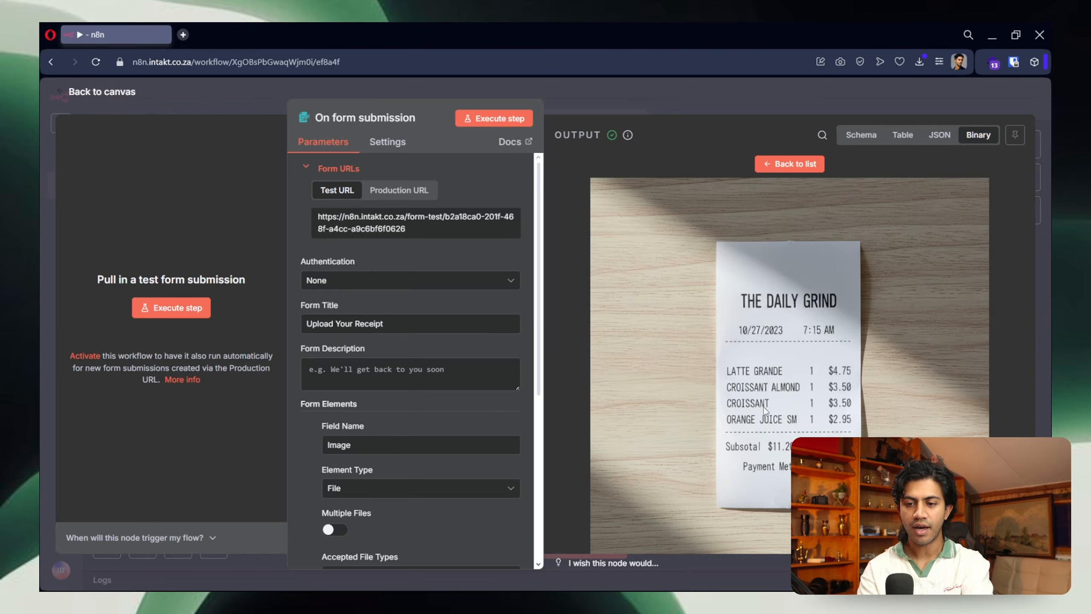
Step: Add an OpenAI node with the Analyze image action after the form submission trigger
{"action": "left_click", "coordinate": [737, 107]}
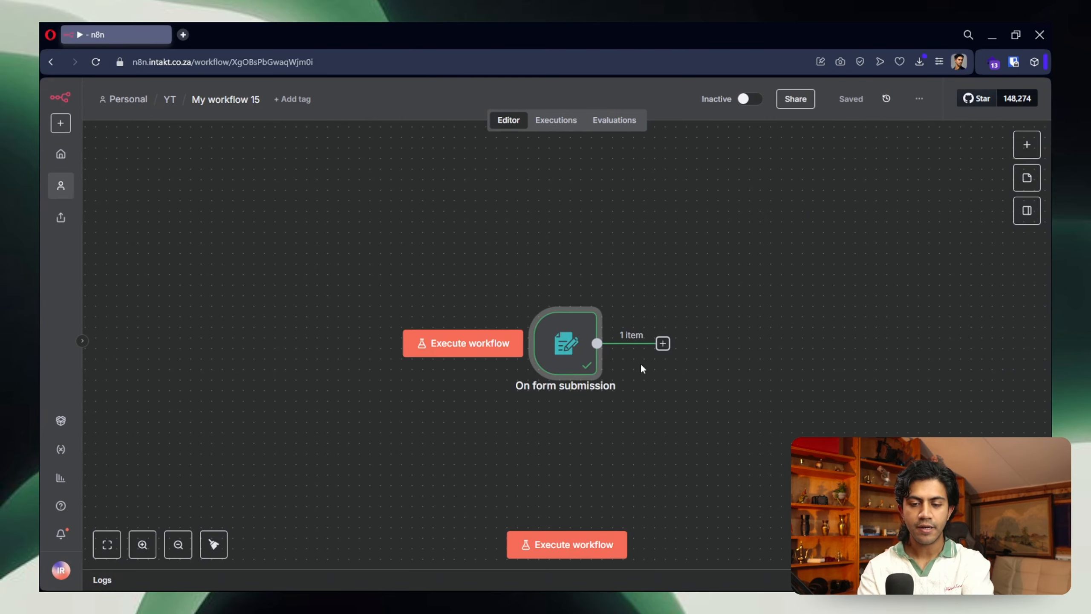
{"action": "left_click", "coordinate": [662, 344]}
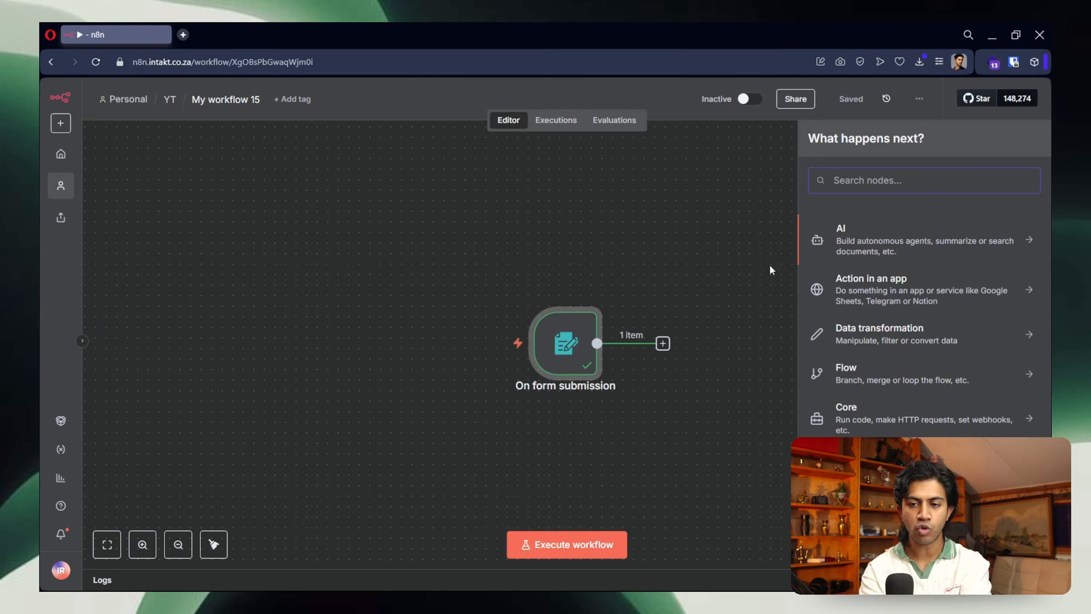
{"action": "type", "text": "opena"}
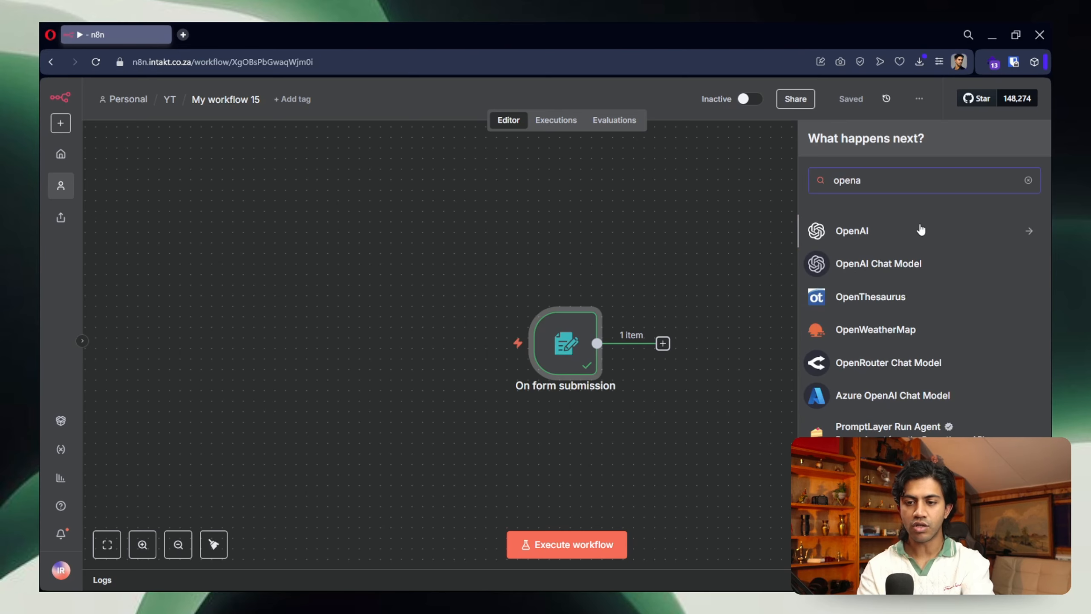
{"action": "left_click", "coordinate": [921, 230]}
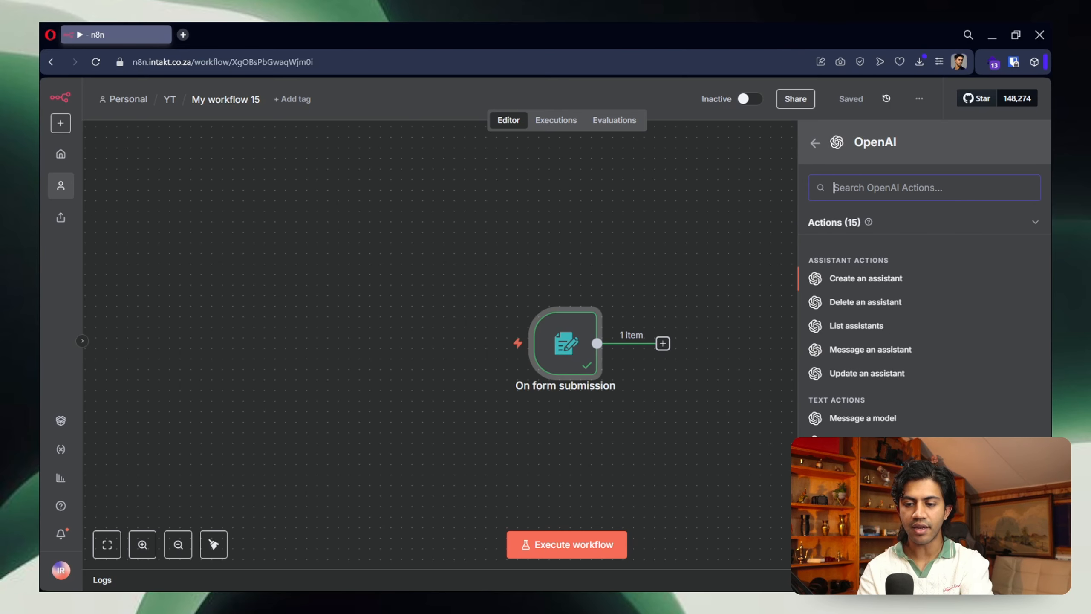
{"action": "left_click", "coordinate": [864, 487]}
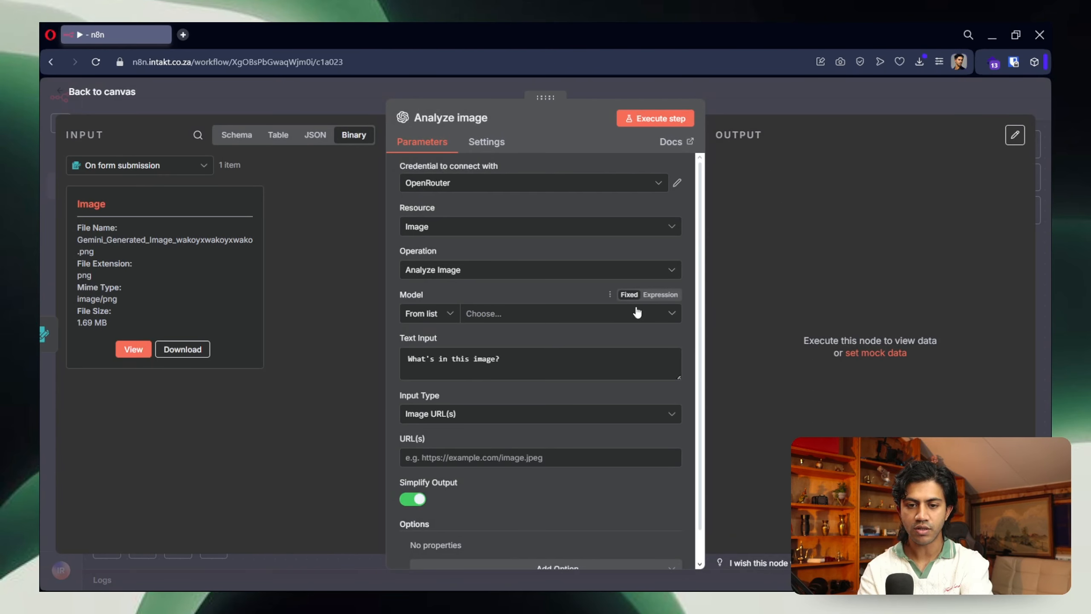
Step: Choose the OpenRouter credential and the OPENAI/GPT-4O-MINI model for the Analyze image node
{"action": "left_click", "coordinate": [472, 185]}
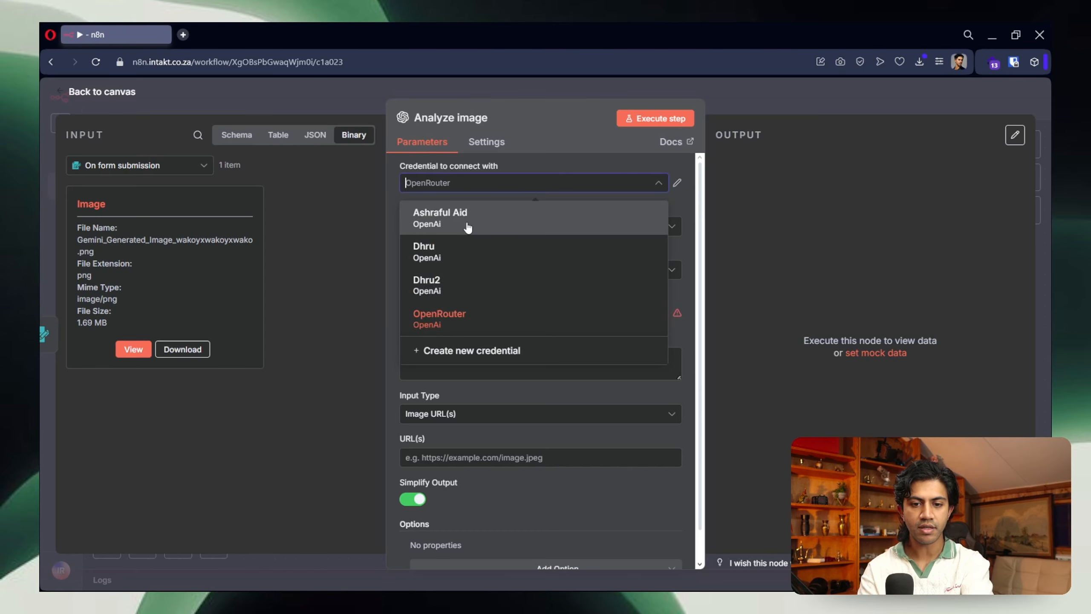
{"action": "left_click", "coordinate": [505, 320]}
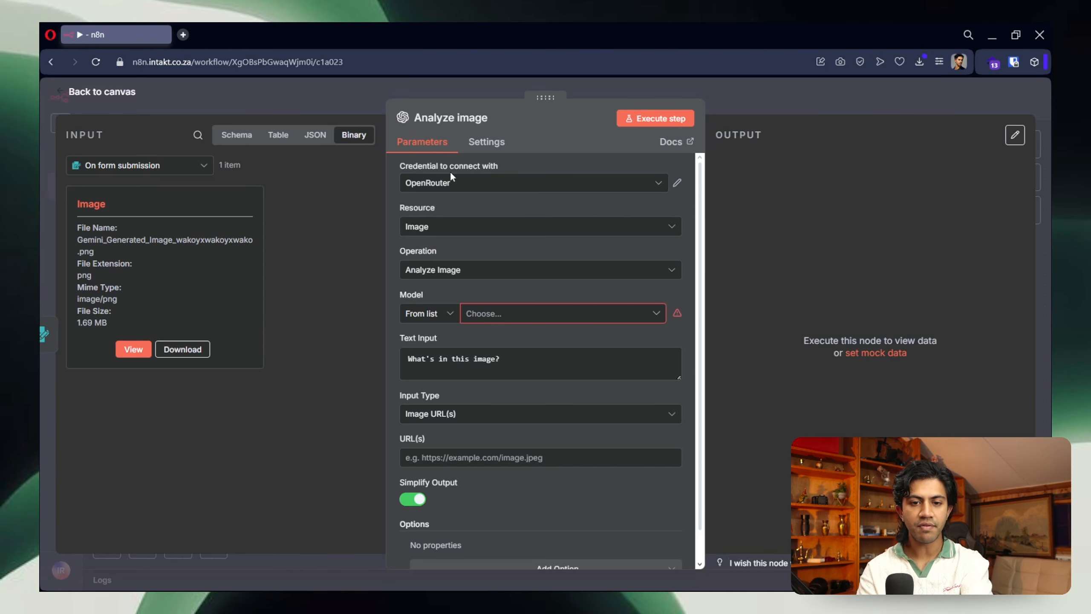
{"action": "left_click", "coordinate": [500, 318]}
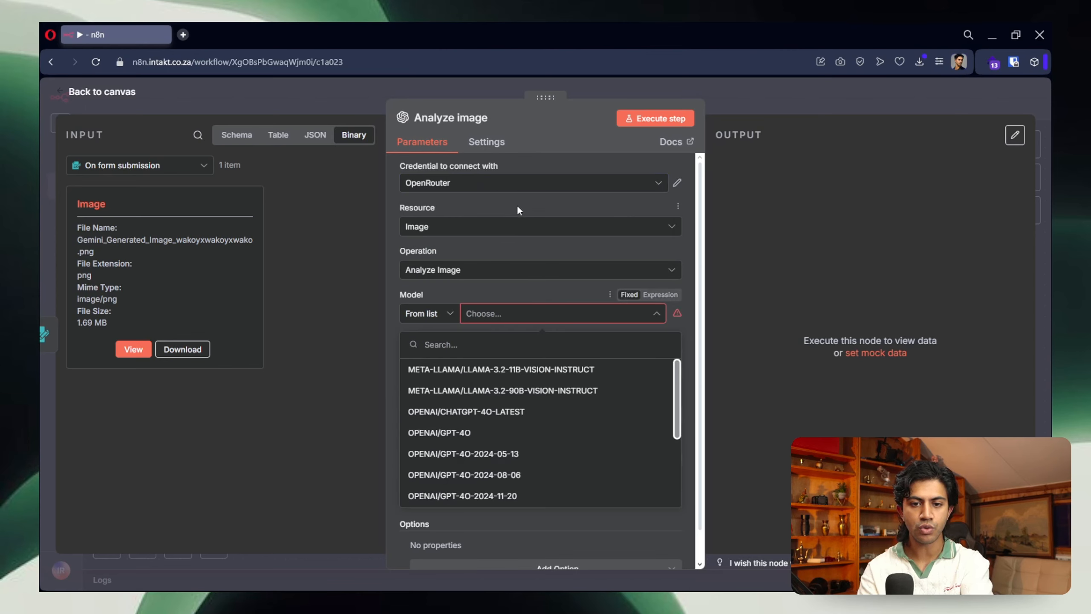
{"action": "scroll", "coordinate": [576, 488], "scroll_direction": "down", "scroll_amount": 3}
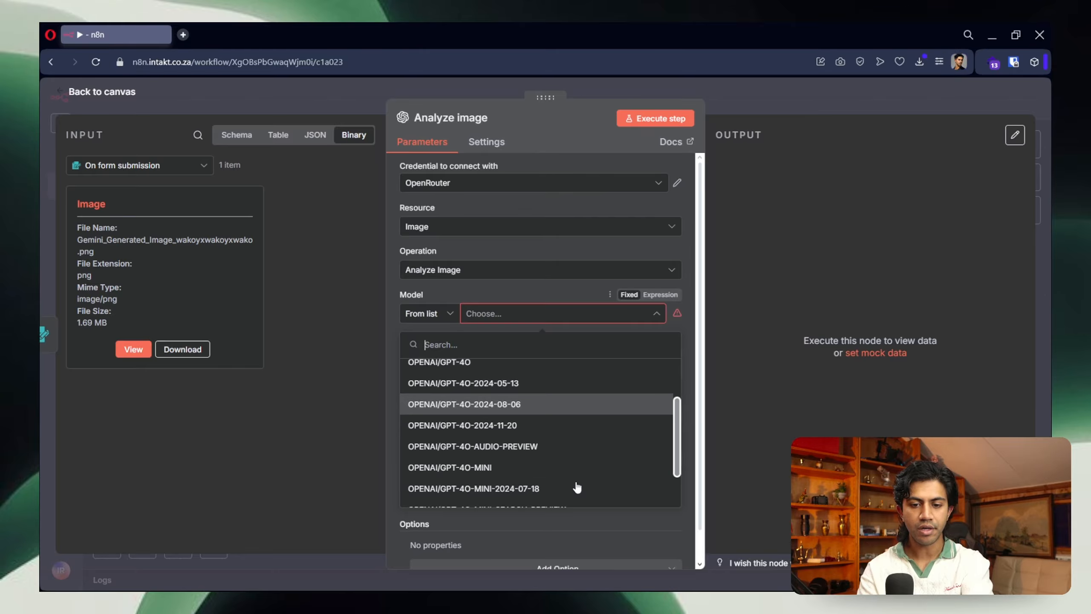
{"action": "left_click", "coordinate": [796, 424]}
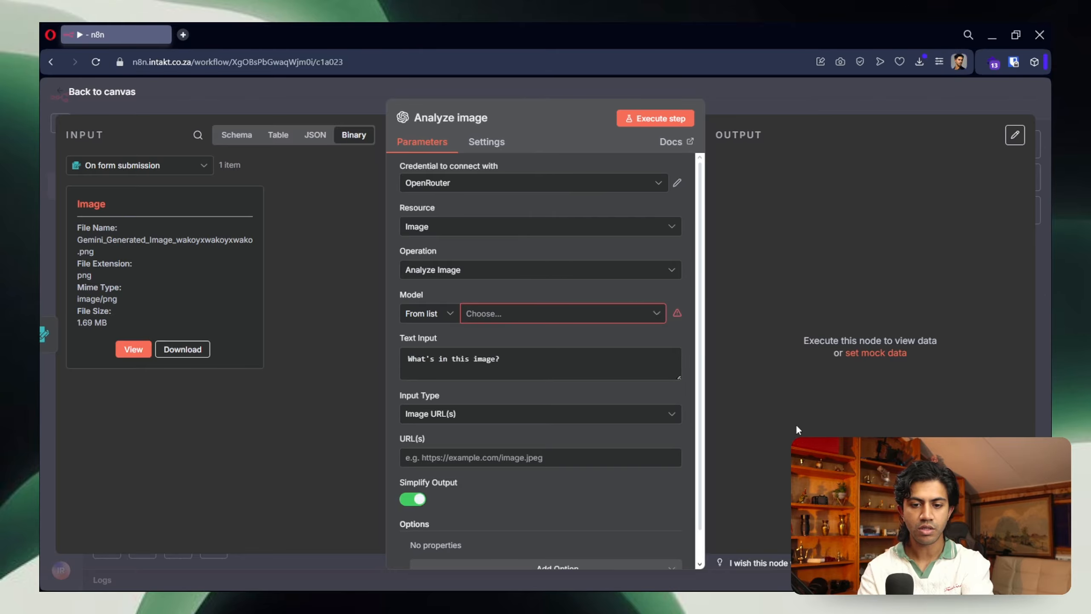
{"action": "left_click", "coordinate": [511, 314]}
{"action": "scroll", "coordinate": [532, 418], "scroll_direction": "down", "scroll_amount": 3}
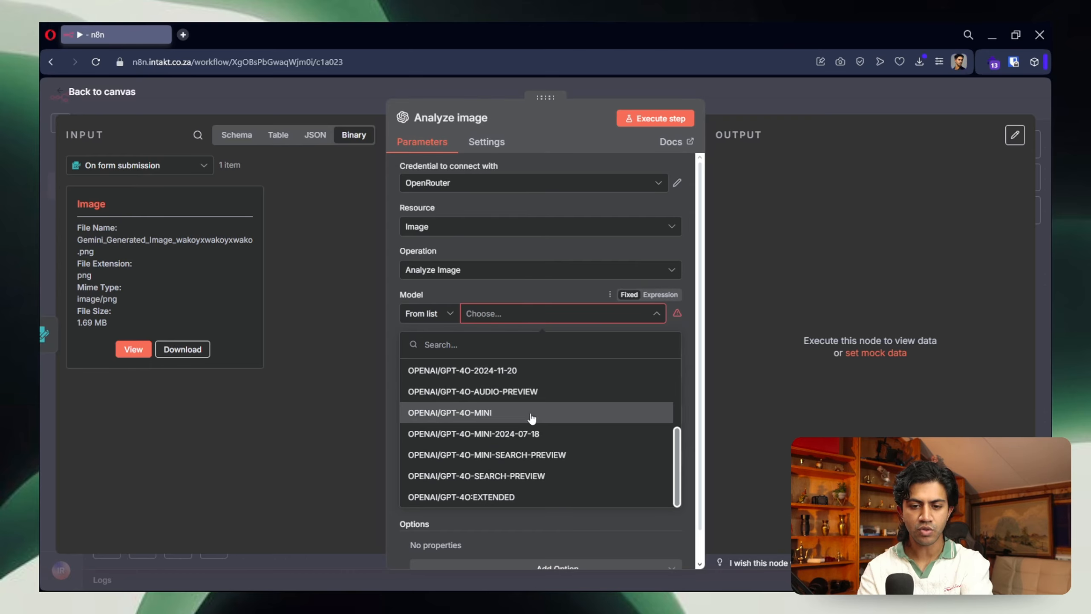
{"action": "left_click", "coordinate": [516, 420]}
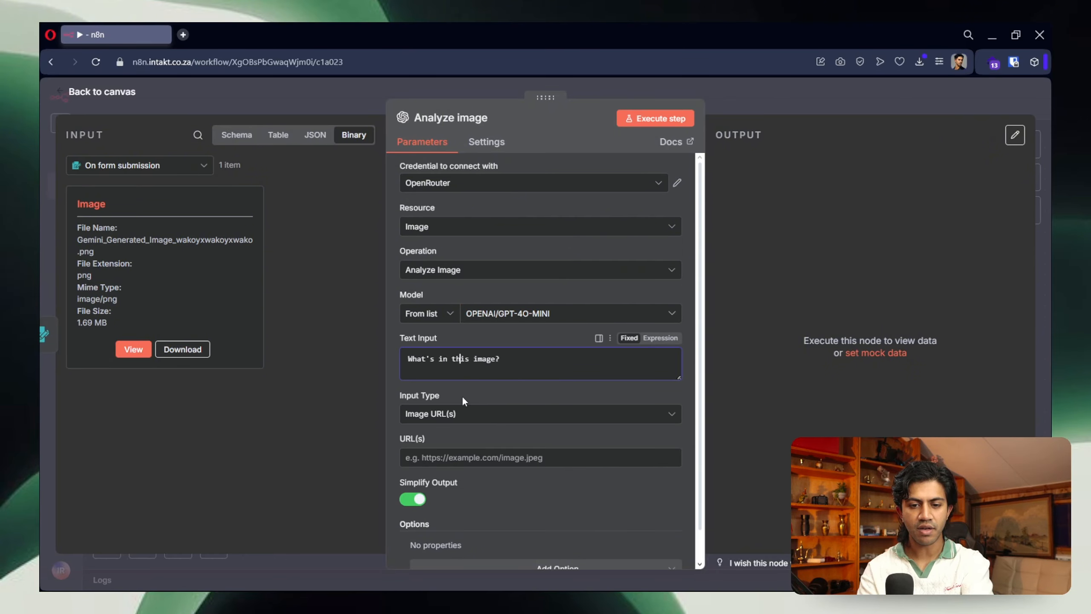
Step: Set the Analyze image node's input type to Binary File(s) and execute the step
{"action": "left_click", "coordinate": [447, 413]}
{"action": "left_click", "coordinate": [448, 470]}
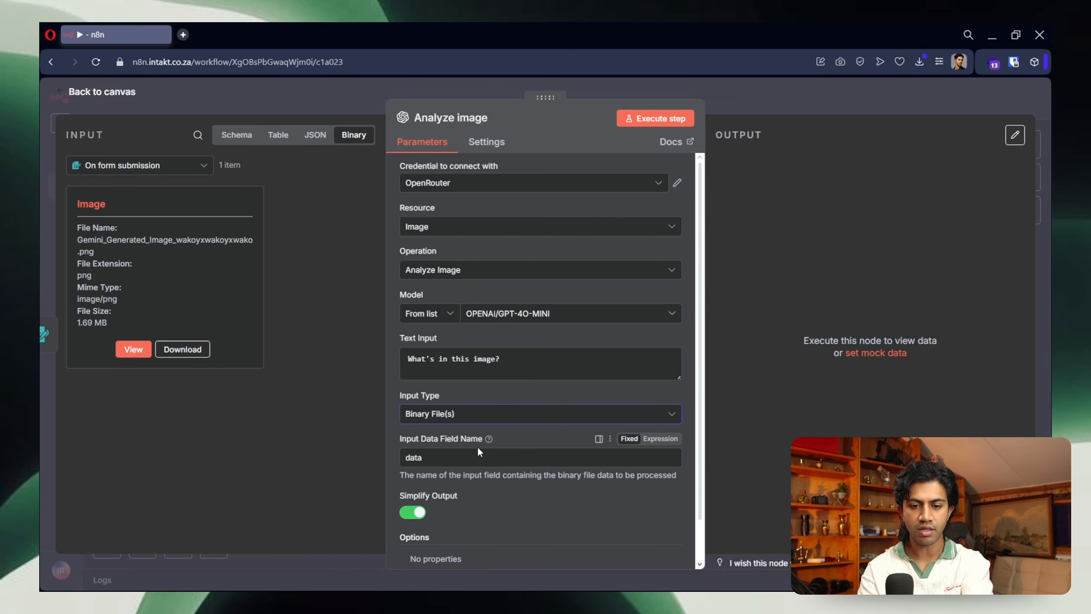
{"action": "scroll", "coordinate": [522, 479], "scroll_direction": "down", "scroll_amount": 1}
{"action": "left_click", "coordinate": [667, 120]}
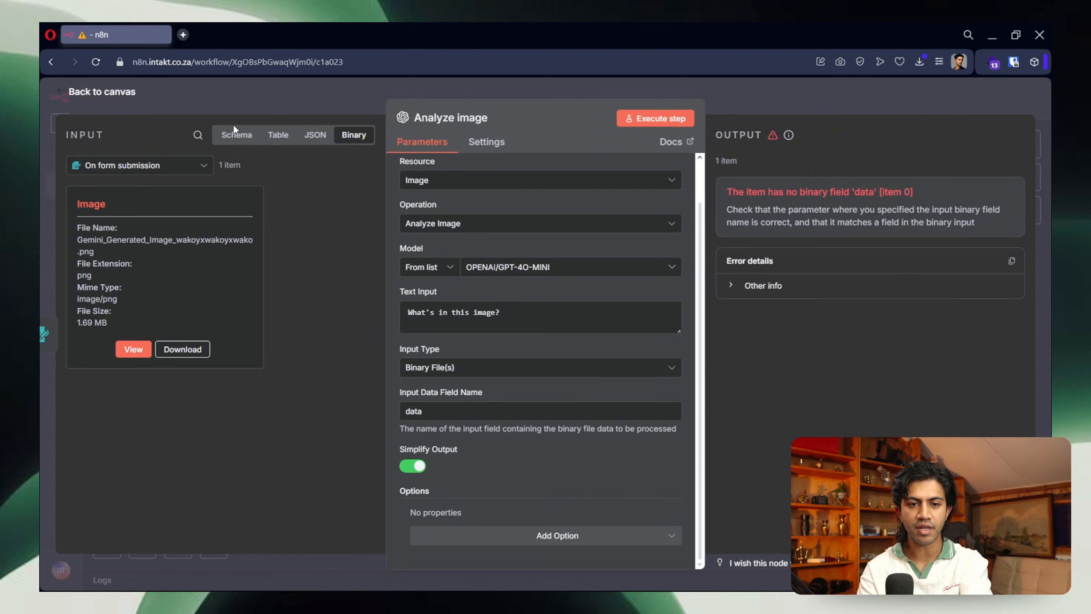
Step: Move the form submission trigger farther from the Analyze image node and rename its Image form field to "data"
{"action": "left_click", "coordinate": [768, 103]}
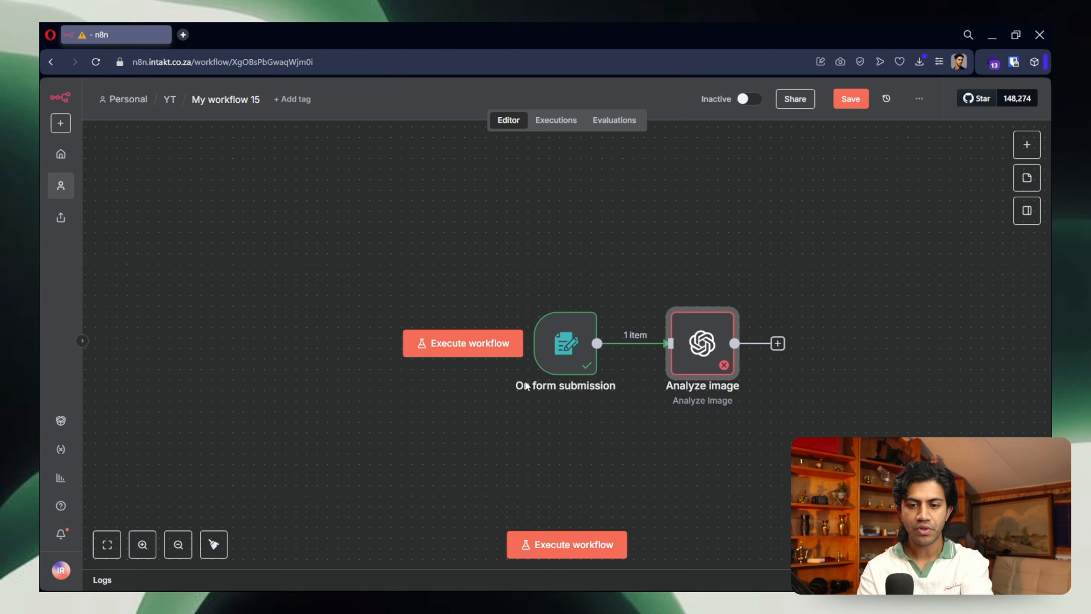
{"action": "left_click_drag", "start_coordinate": [580, 361], "coordinate": [406, 350]}
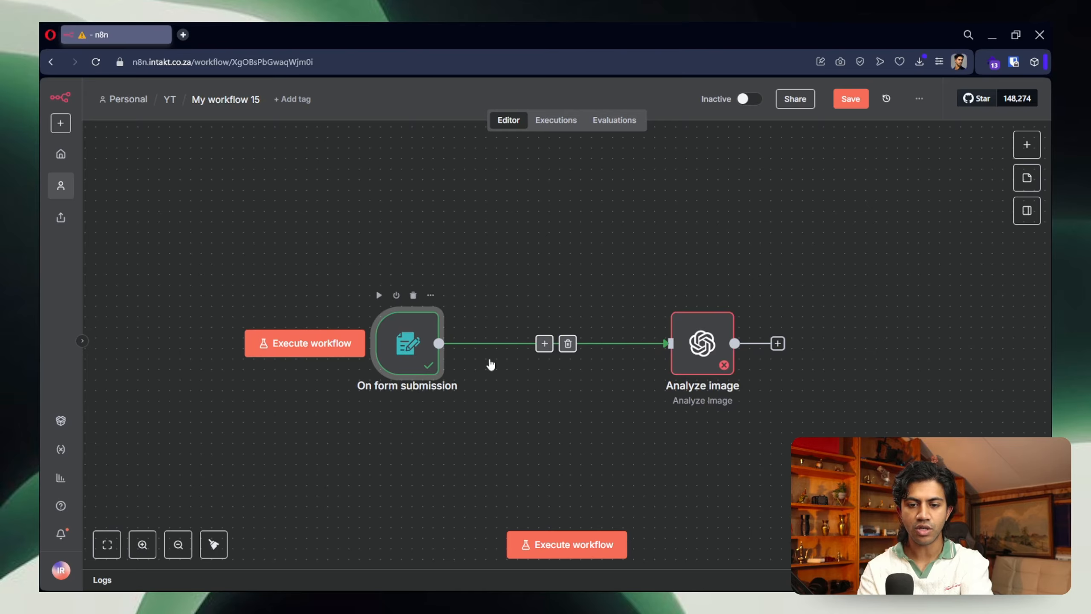
{"action": "left_click", "coordinate": [544, 343]}
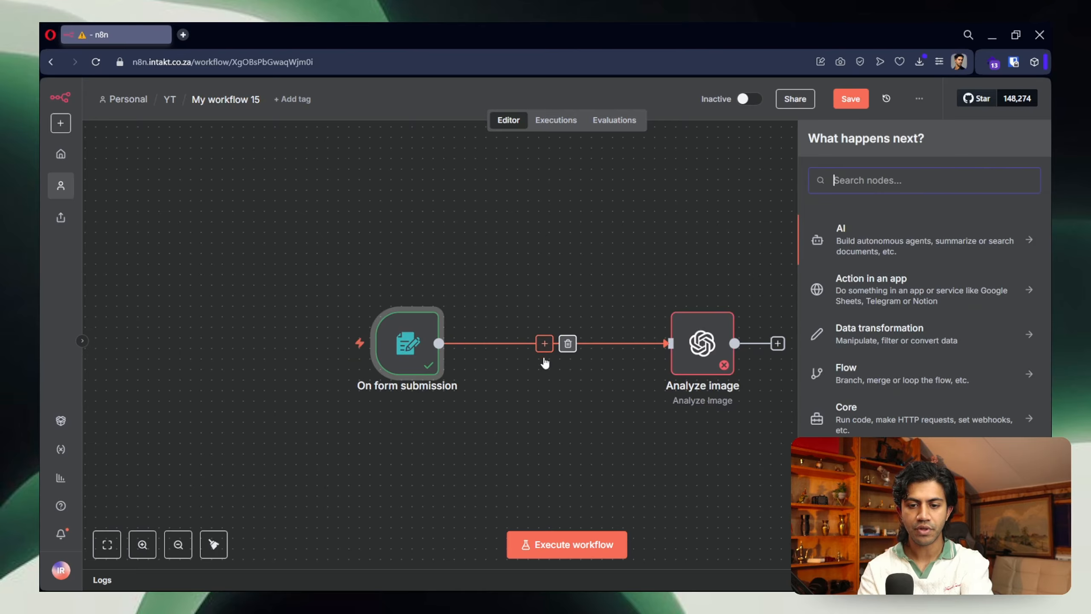
{"action": "double_click", "coordinate": [419, 357]}
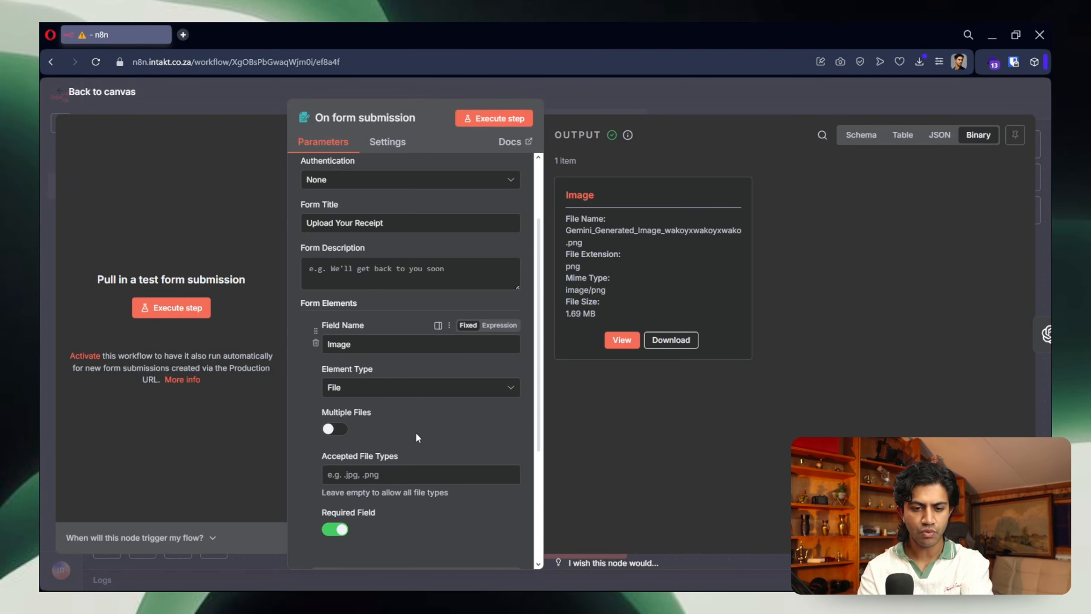
{"action": "double_click", "coordinate": [352, 347]}
{"action": "type", "text": "data"}
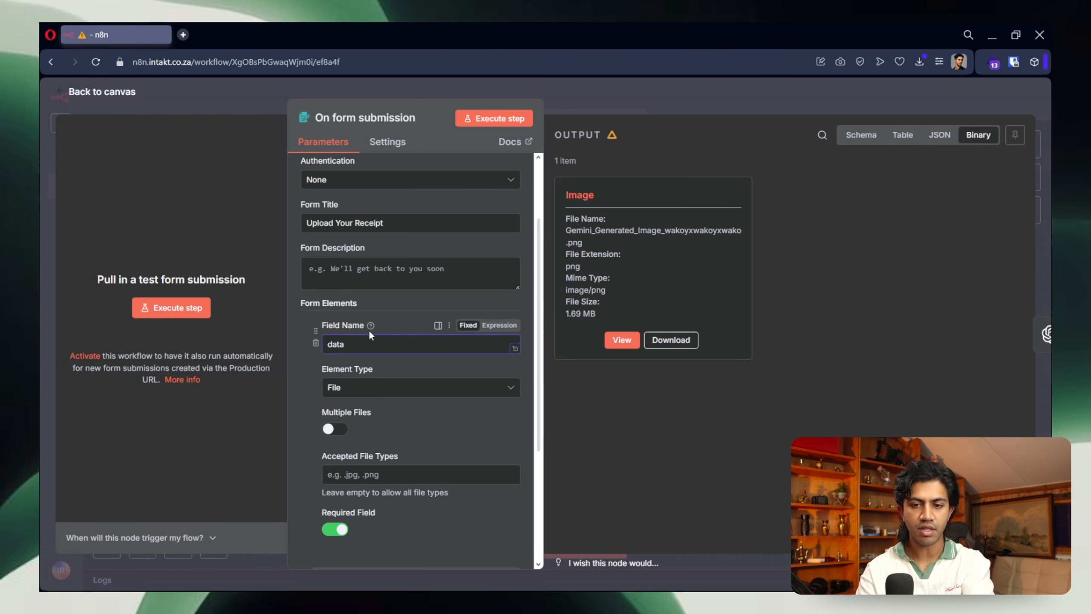
{"action": "left_click", "coordinate": [762, 103]}
Step: Execute the workflow and submit the receipt image Gemini_Generated_Image_wakoyxwakoyxwako.png through the data field of the test form
{"action": "left_click", "coordinate": [347, 343]}
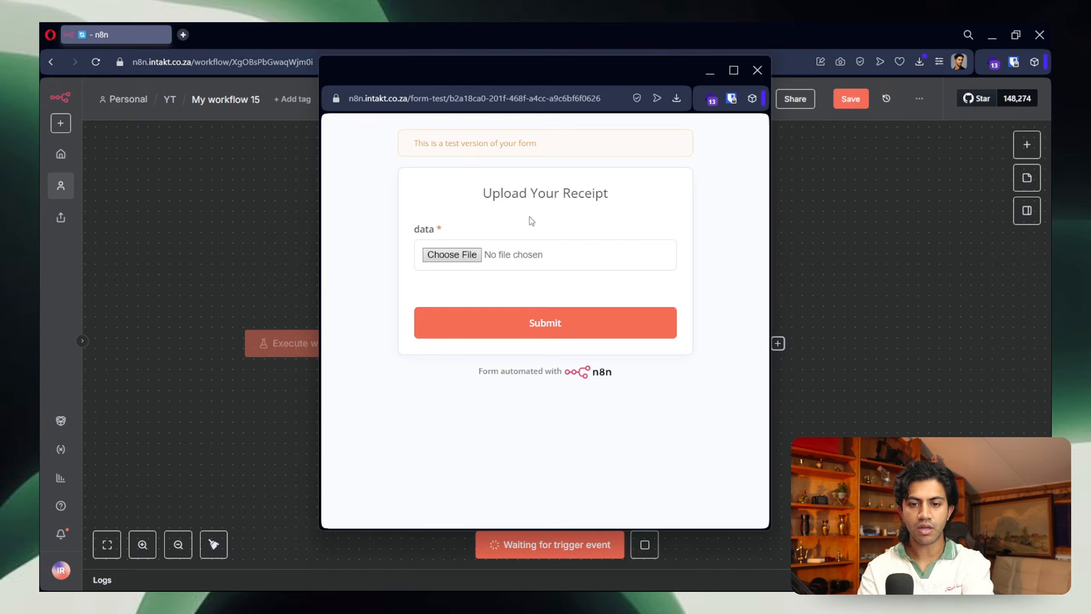
{"action": "left_click", "coordinate": [464, 252]}
{"action": "left_click", "coordinate": [335, 484]}
{"action": "left_click", "coordinate": [578, 322]}
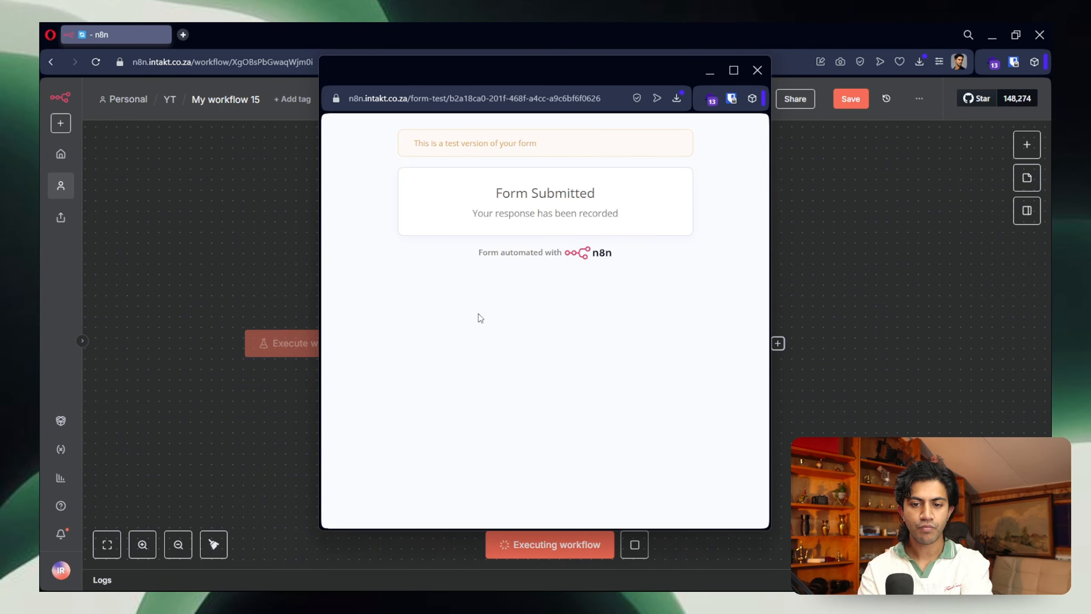
{"action": "left_click", "coordinate": [759, 79]}
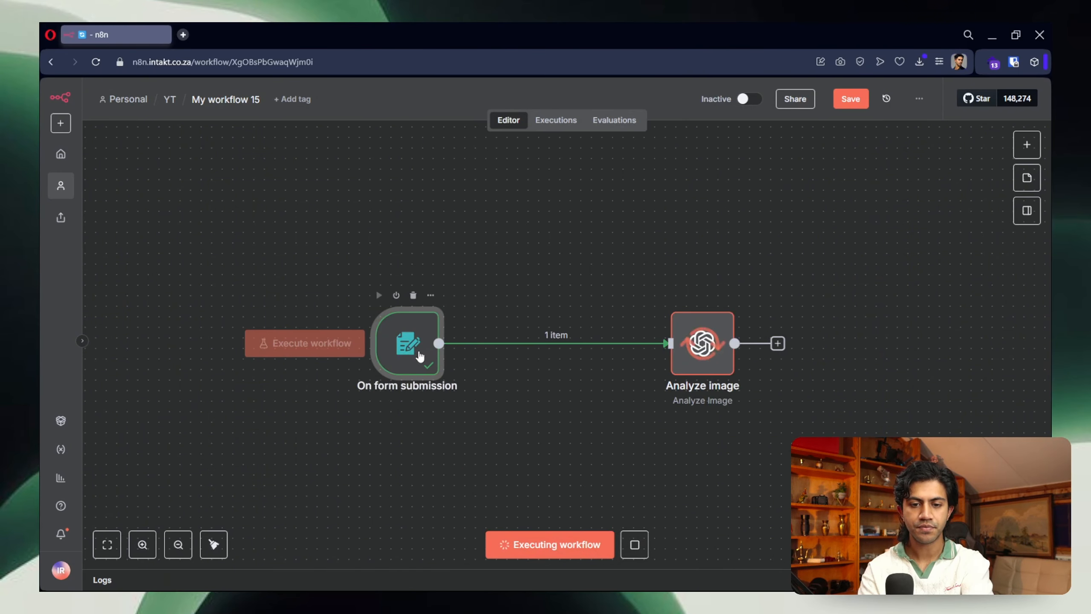
Step: Review the Analyze image node's output as JSON and as a table, and return to the canvas
{"action": "double_click", "coordinate": [713, 360]}
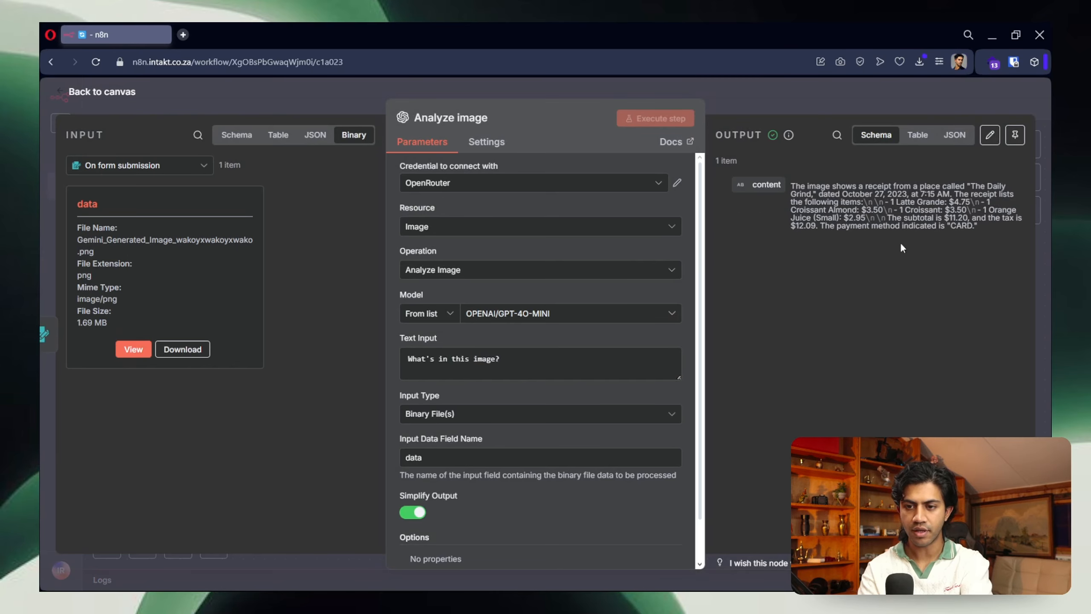
{"action": "left_click", "coordinate": [955, 137]}
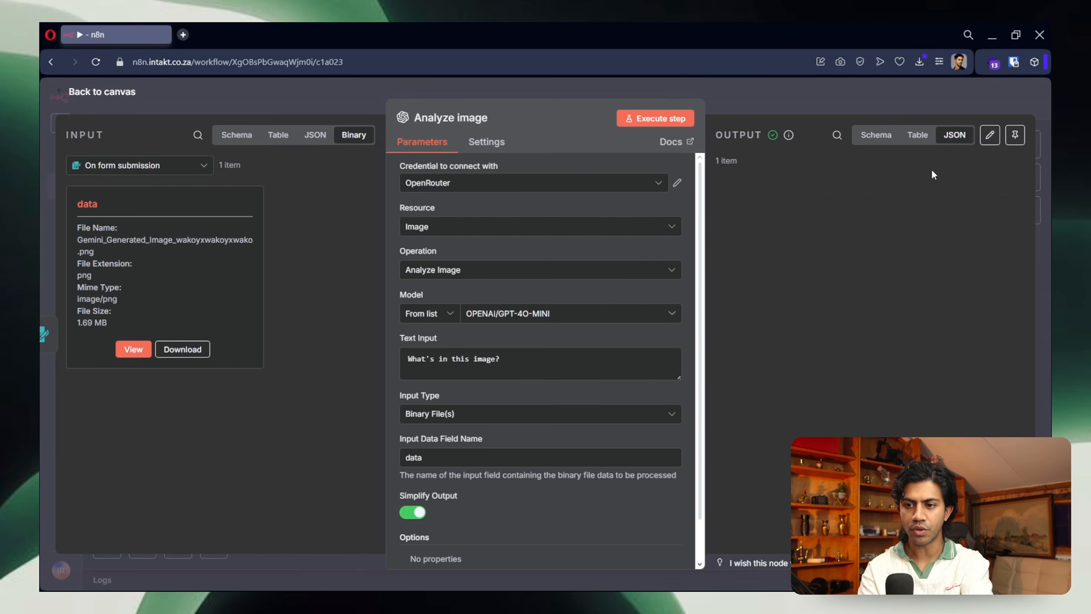
{"action": "left_click", "coordinate": [919, 139]}
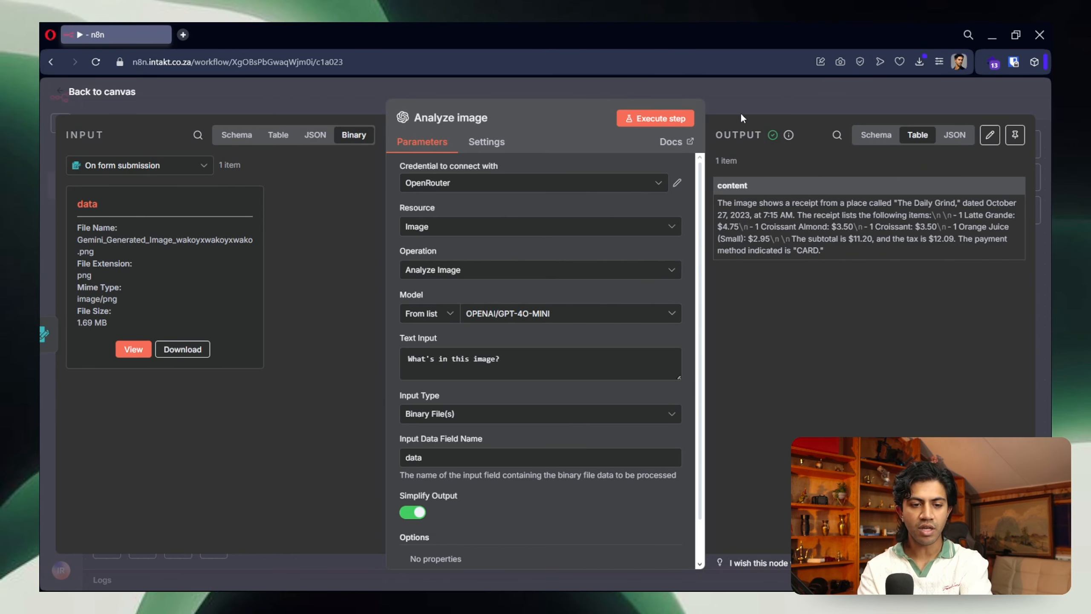
{"action": "left_click", "coordinate": [740, 101]}
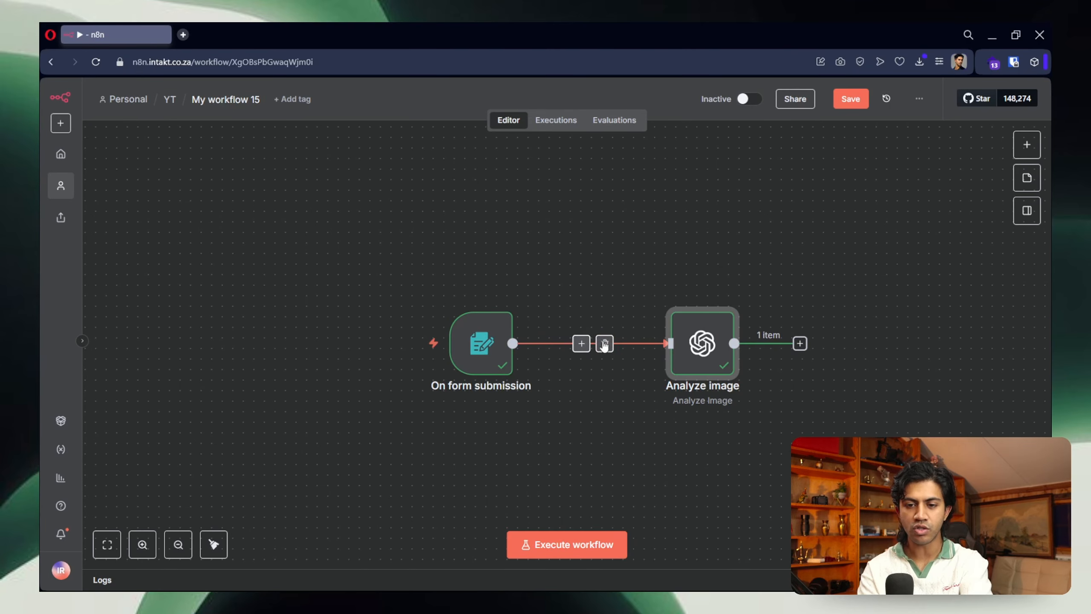
Step: Disconnect the Analyze image node and move it aside, and add a Mistral AI Extract text node after the form trigger
{"action": "left_click", "coordinate": [604, 343]}
{"action": "left_click_drag", "start_coordinate": [709, 345], "coordinate": [698, 229]}
{"action": "left_click", "coordinate": [579, 344]}
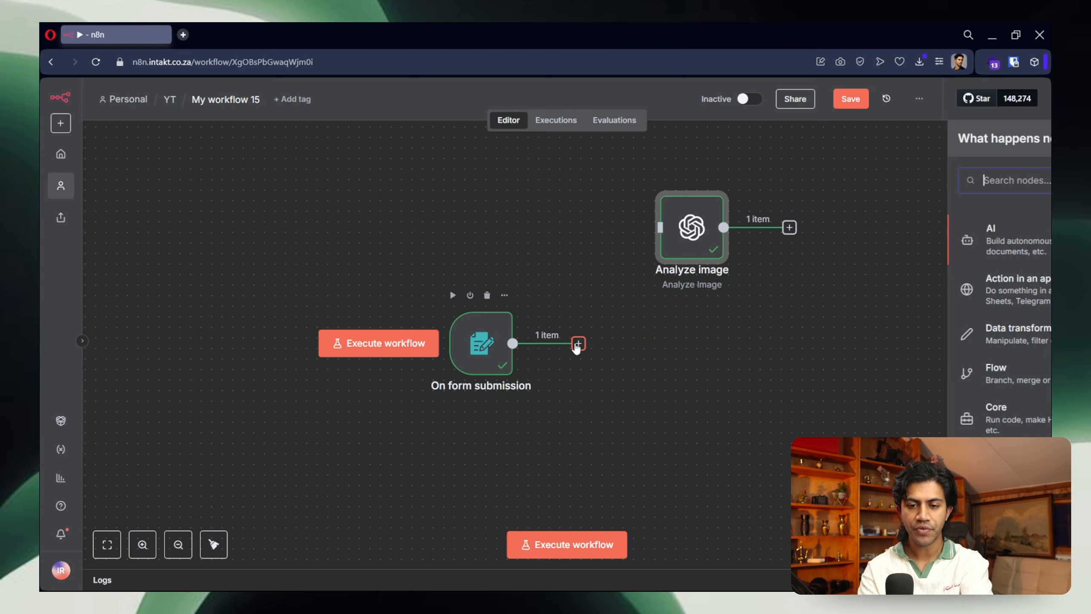
{"action": "type", "text": "mistral"}
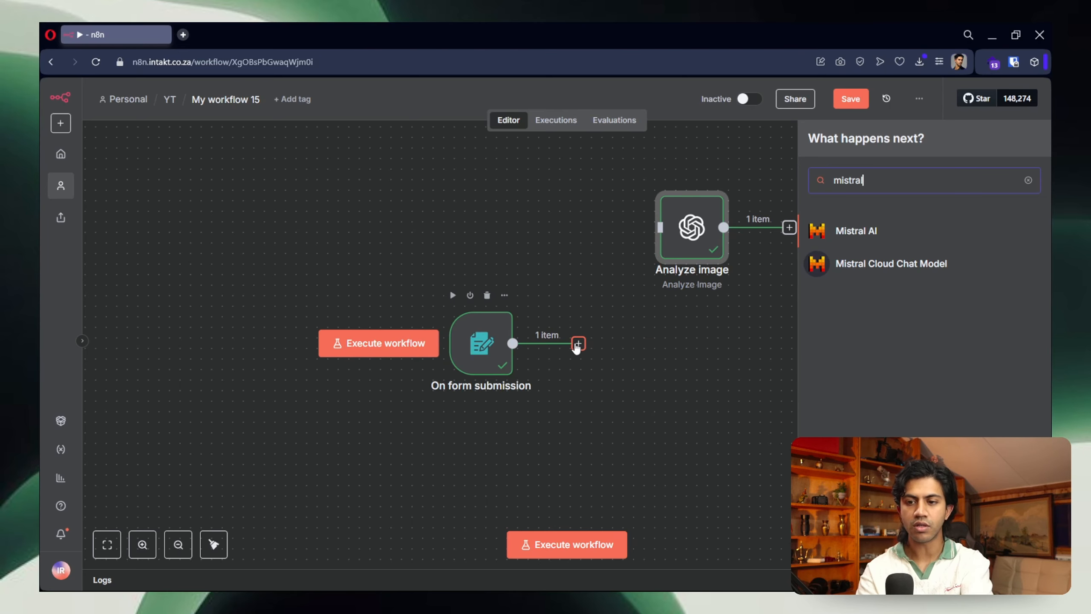
{"action": "left_click", "coordinate": [866, 229]}
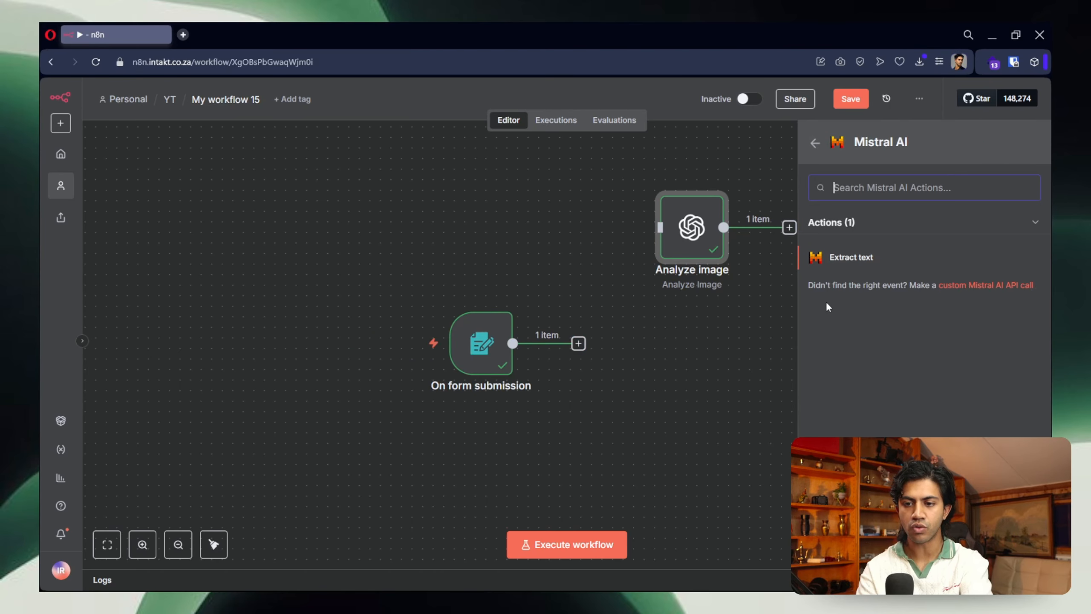
{"action": "left_click", "coordinate": [860, 263]}
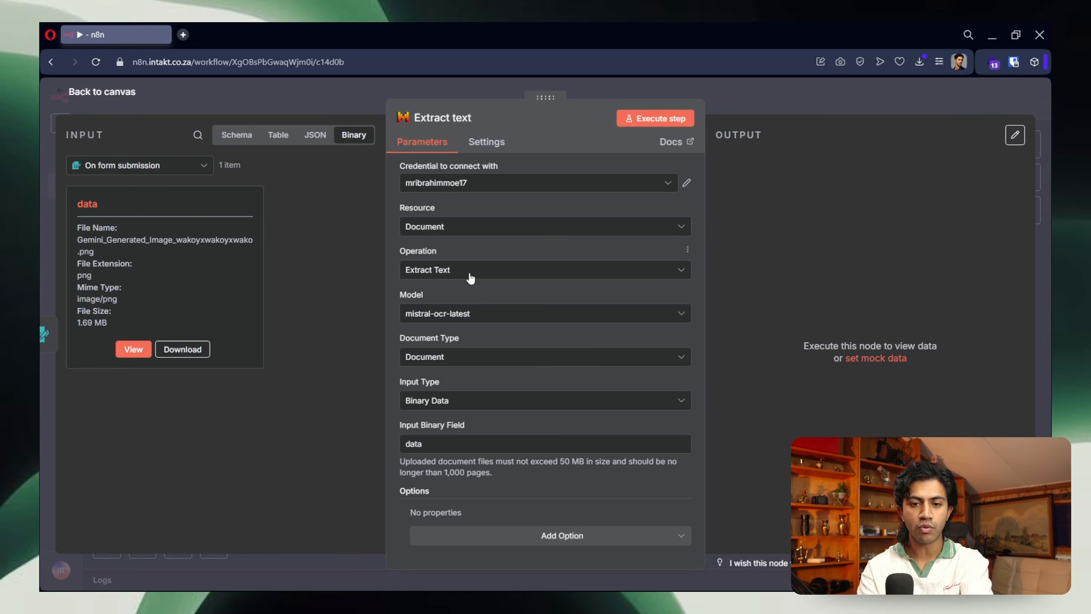
Step: Keep the Document resource in the Extract text node, set its document type to Image and execute the step
{"action": "left_click", "coordinate": [423, 231]}
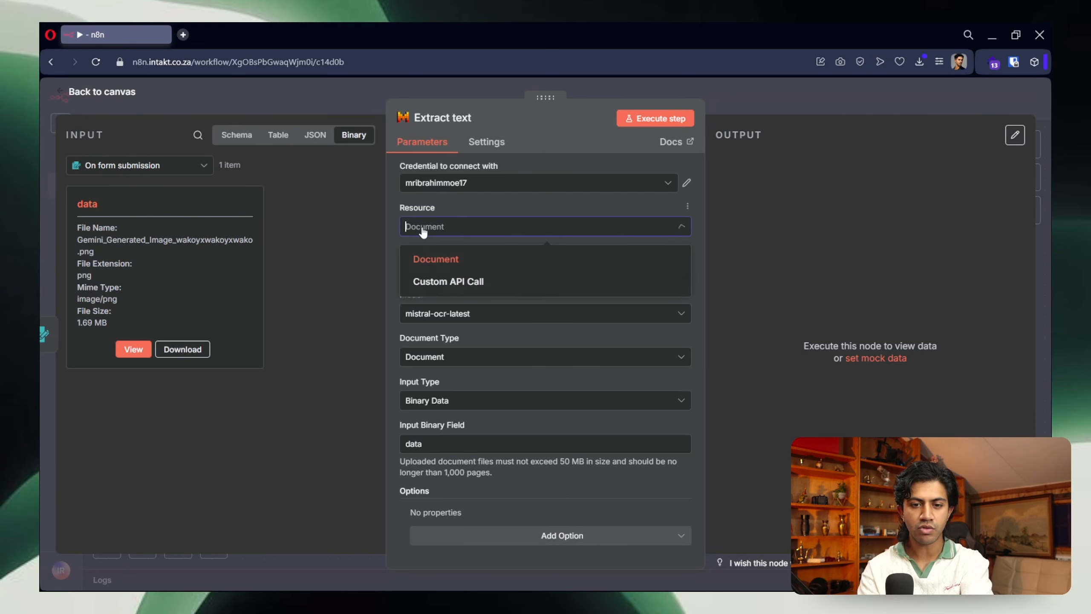
{"action": "left_click", "coordinate": [445, 232]}
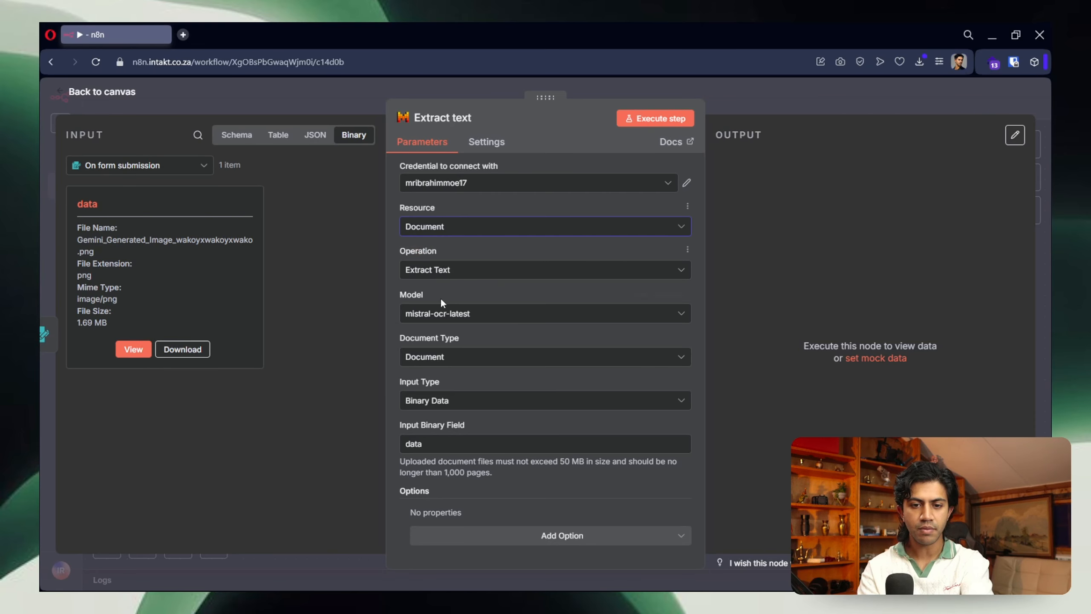
{"action": "left_click", "coordinate": [428, 362]}
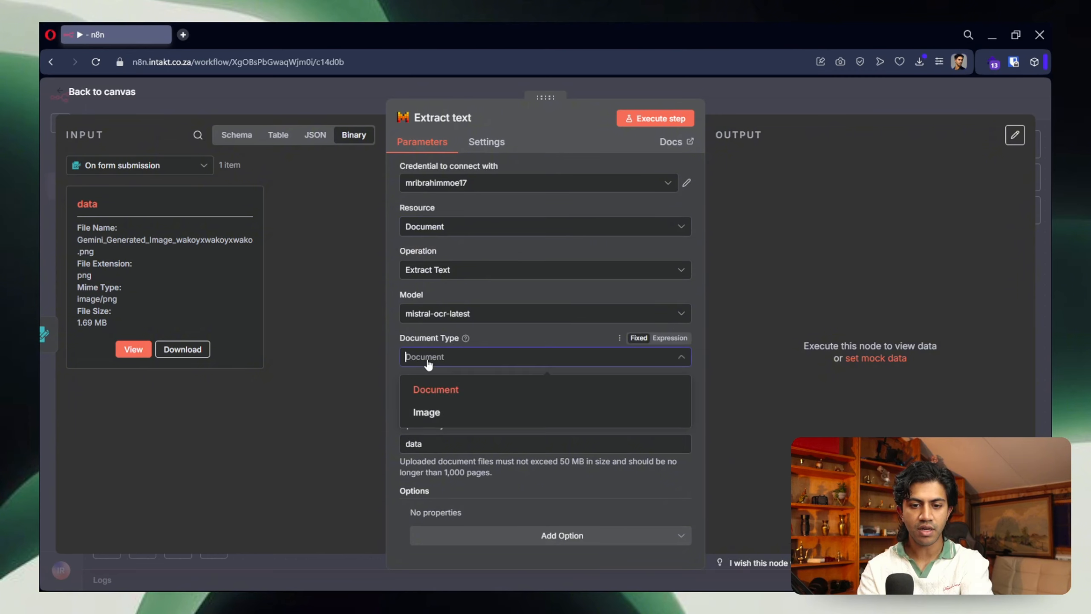
{"action": "left_click", "coordinate": [444, 413]}
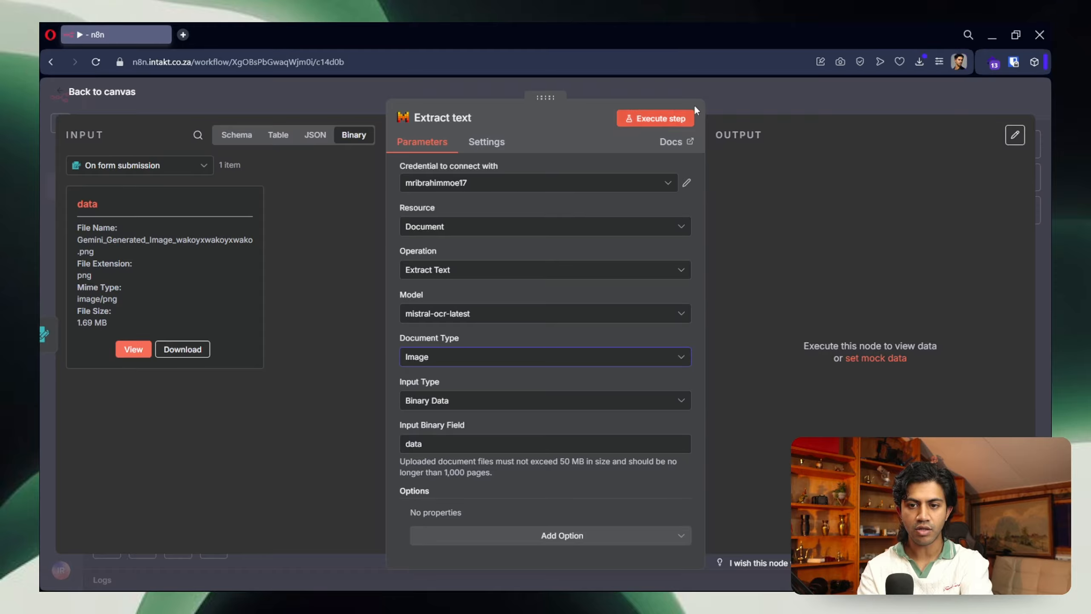
{"action": "left_click", "coordinate": [671, 117]}
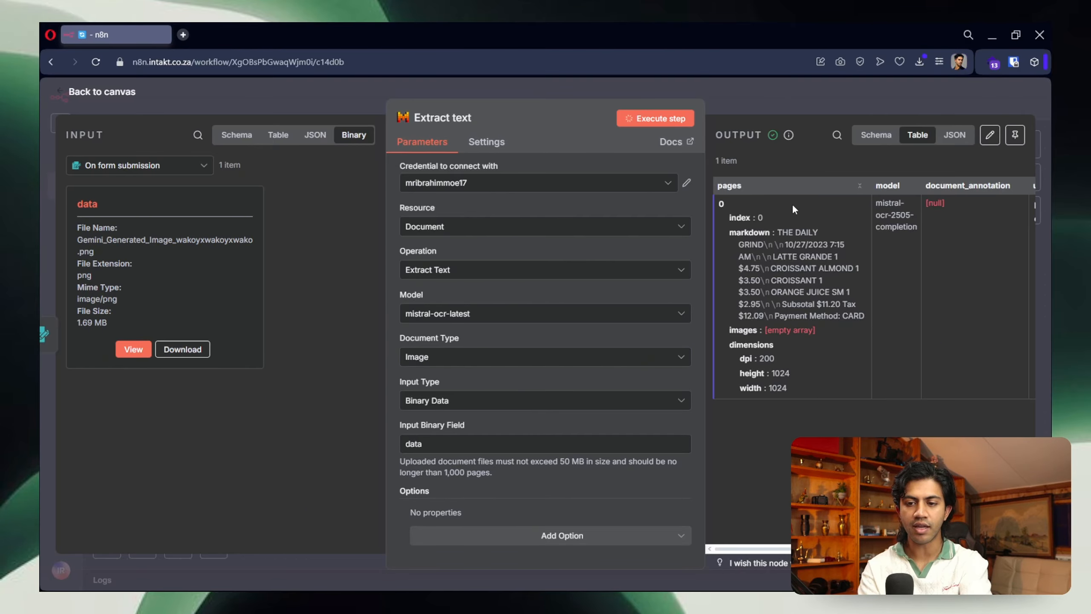
Step: Review the Extract text node's output table across all columns, including extractedText, and return to the canvas
{"action": "scroll", "coordinate": [856, 335], "scroll_direction": "right", "scroll_amount": 6}
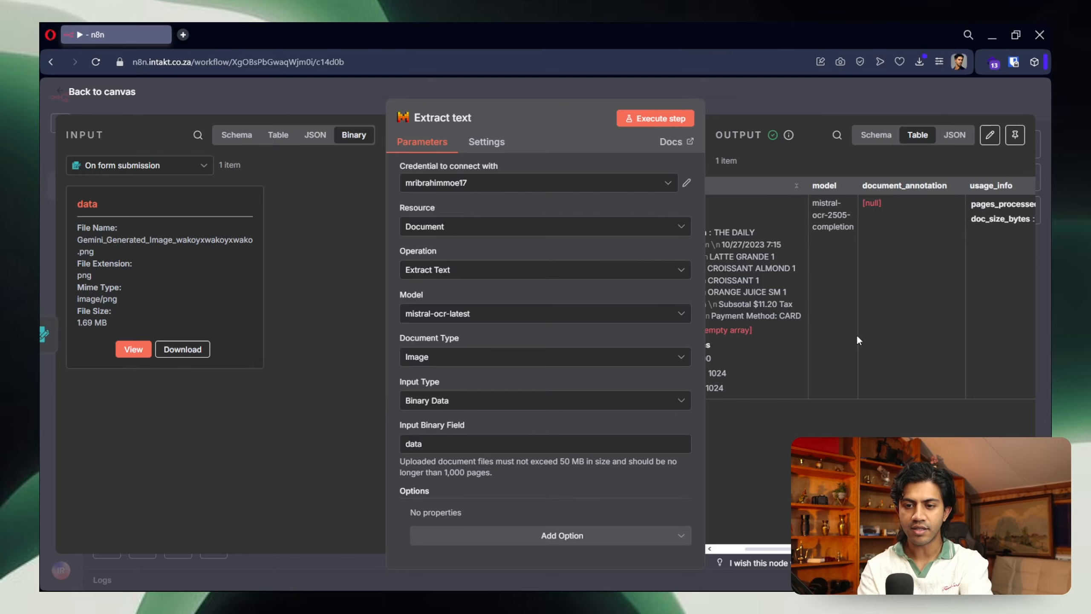
{"action": "scroll", "coordinate": [856, 335], "scroll_direction": "left", "scroll_amount": 6}
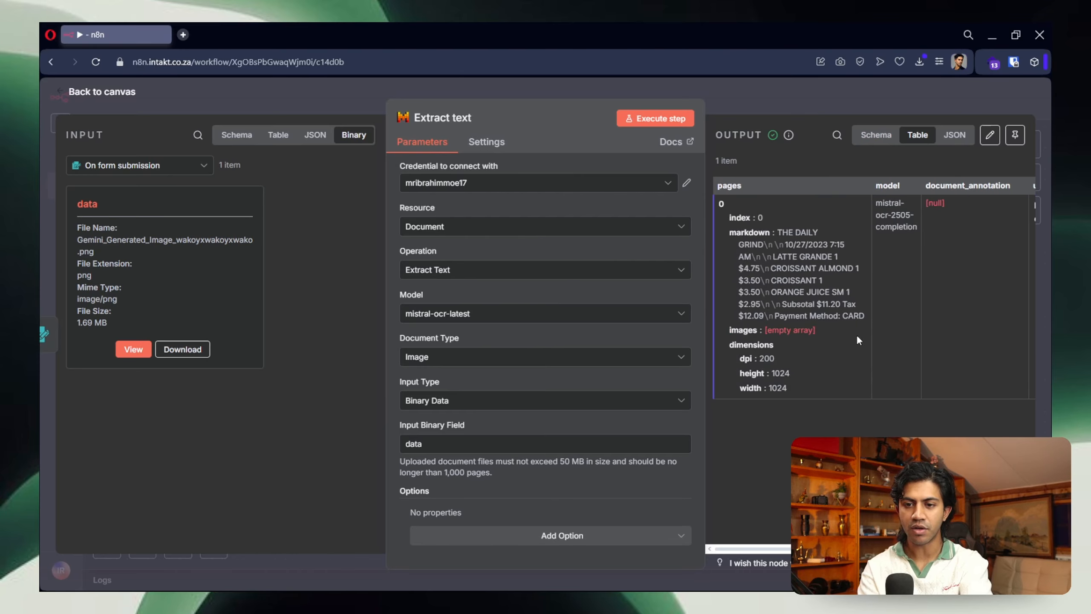
{"action": "scroll", "coordinate": [808, 296], "scroll_direction": "right", "scroll_amount": 6}
{"action": "scroll", "coordinate": [962, 214], "scroll_direction": "up", "scroll_amount": 5}
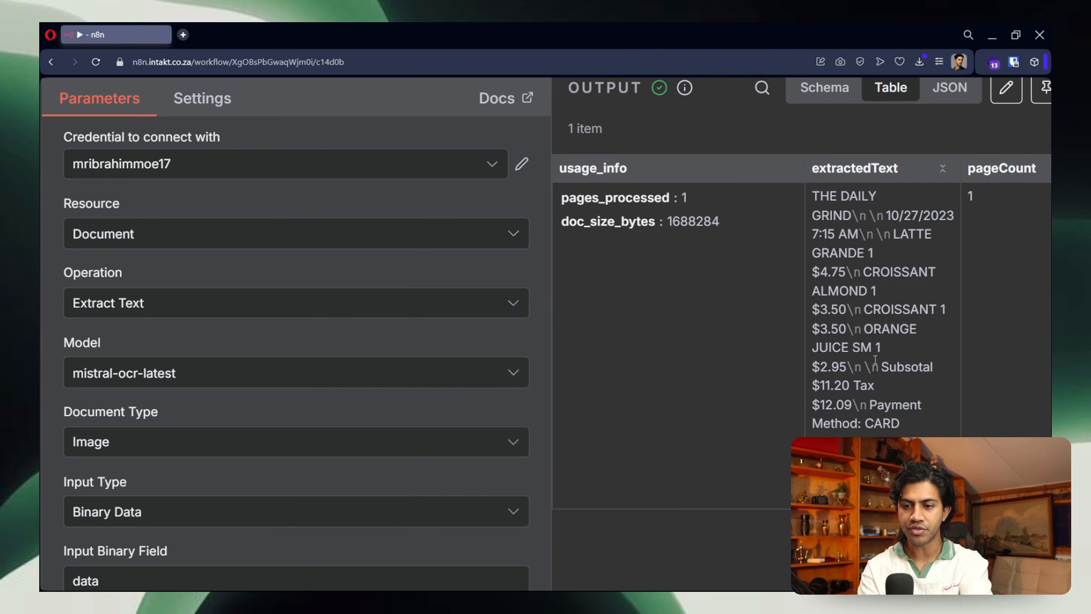
{"action": "scroll", "coordinate": [870, 386], "scroll_direction": "down", "scroll_amount": 5}
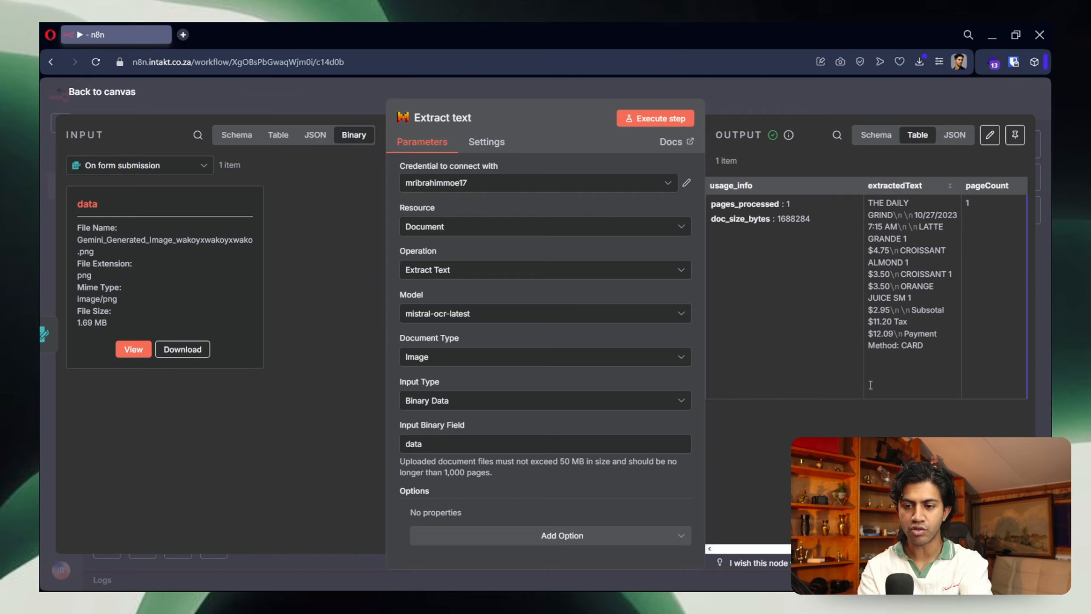
{"action": "left_click", "coordinate": [820, 93]}
Step: Move the Analyze image node out of the way and add an OpenAI Message a model node after Extract text
{"action": "left_click_drag", "start_coordinate": [692, 227], "coordinate": [587, 153]}
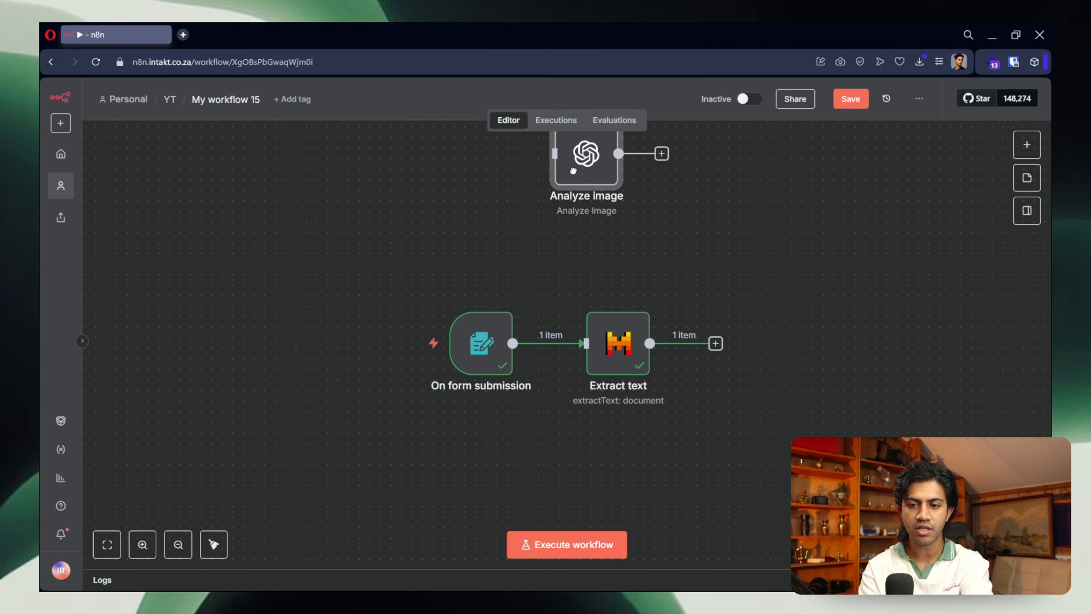
{"action": "left_click", "coordinate": [716, 345]}
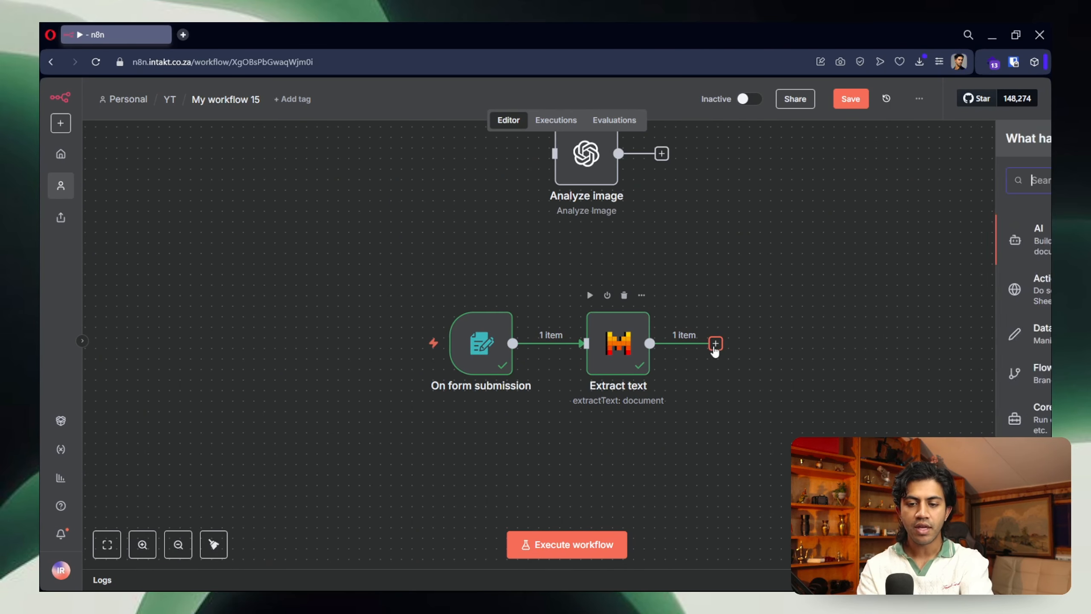
{"action": "type", "text": "mess"}
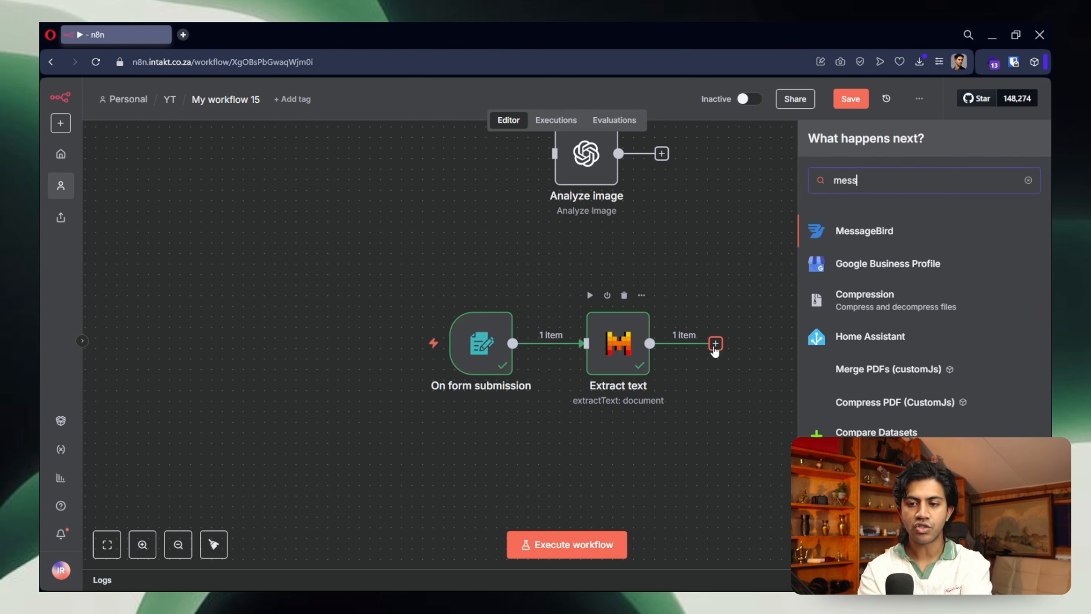
{"action": "key", "text": "BackSpace"}
{"action": "key", "text": "BackSpace"}
{"action": "key", "text": "BackSpace"}
{"action": "key", "text": "BackSpace"}
{"action": "type", "text": "open"}
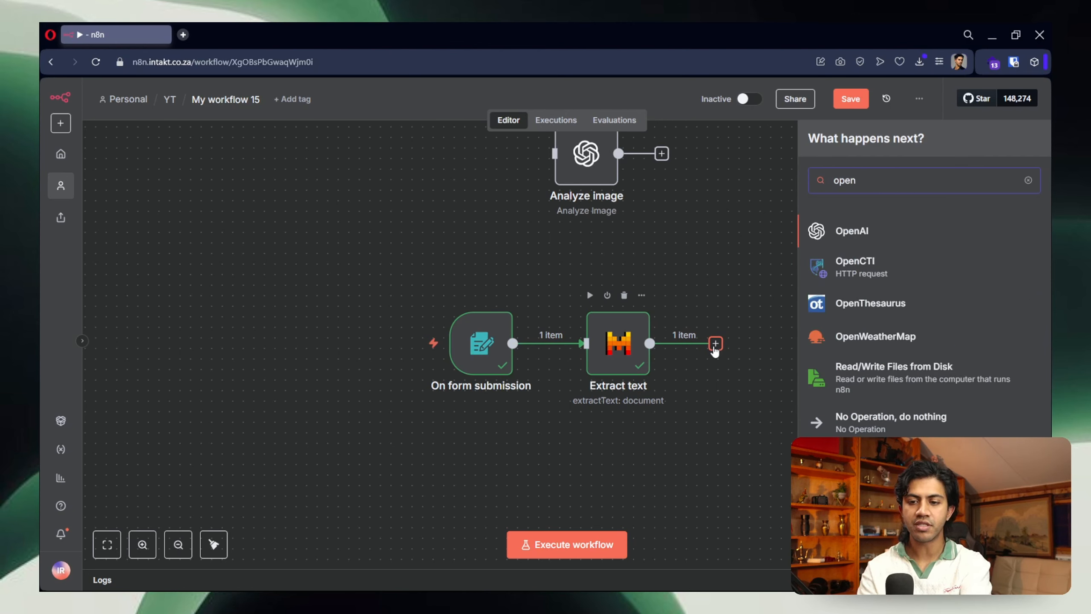
{"action": "left_click", "coordinate": [851, 232]}
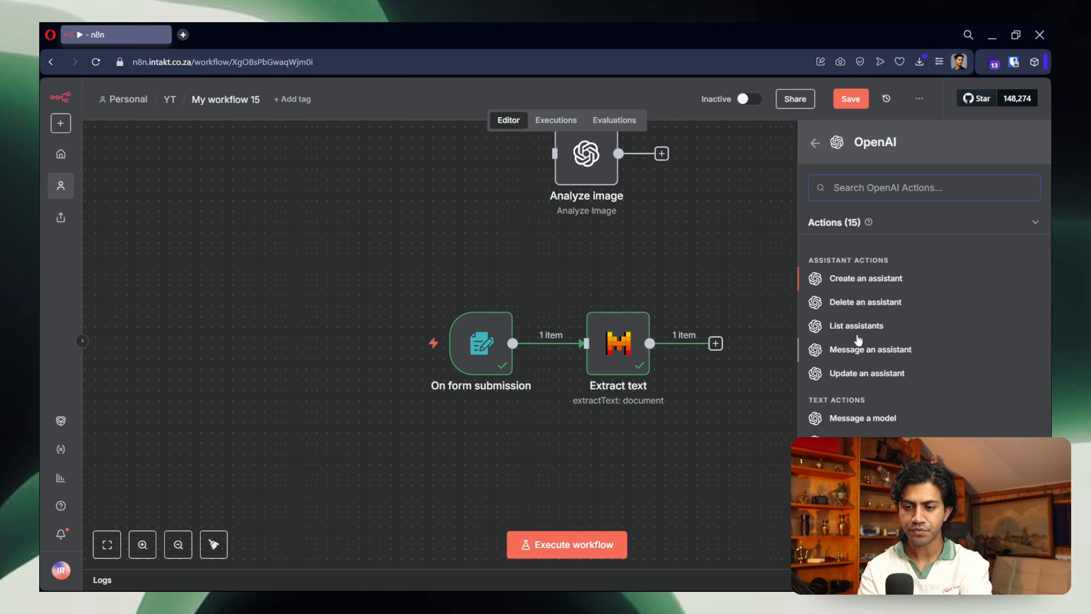
{"action": "left_click", "coordinate": [859, 419]}
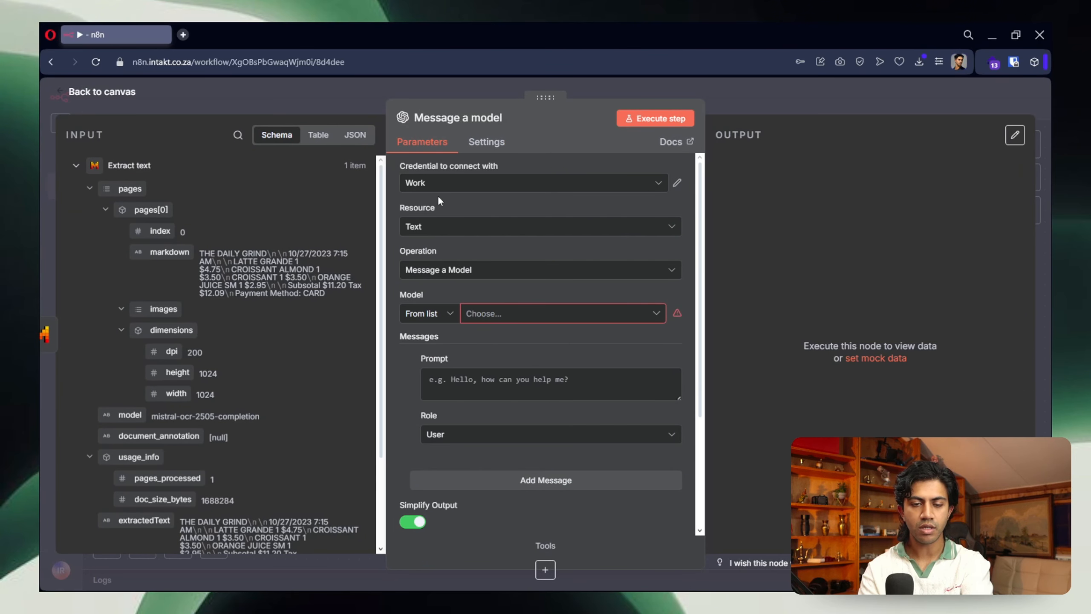
Step: Select GPT-4O-MINI as the model of the Message a model node
{"action": "left_click", "coordinate": [520, 318]}
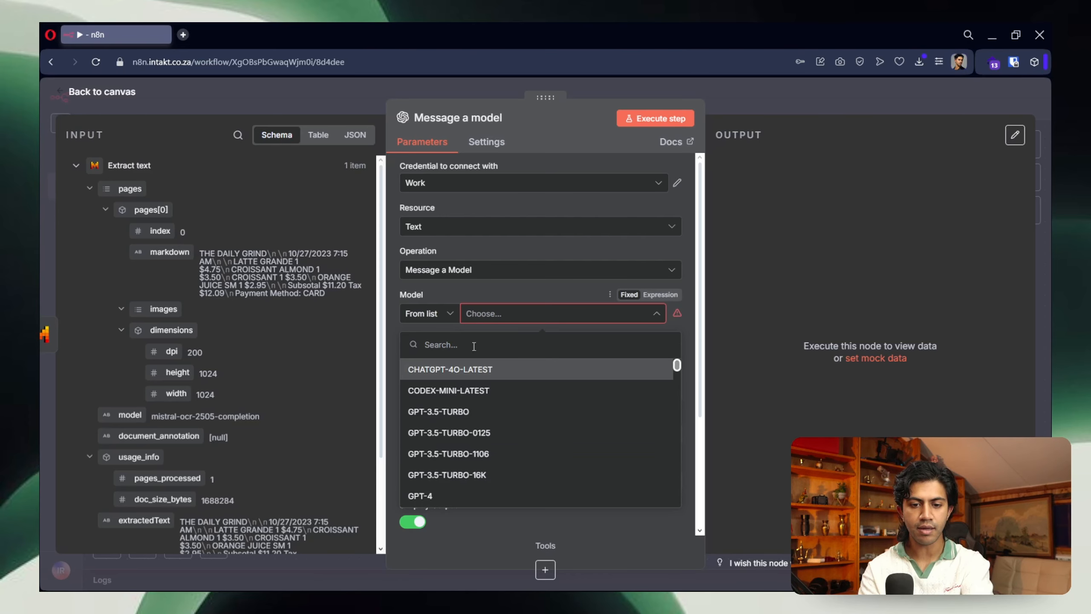
{"action": "type", "text": "4o"}
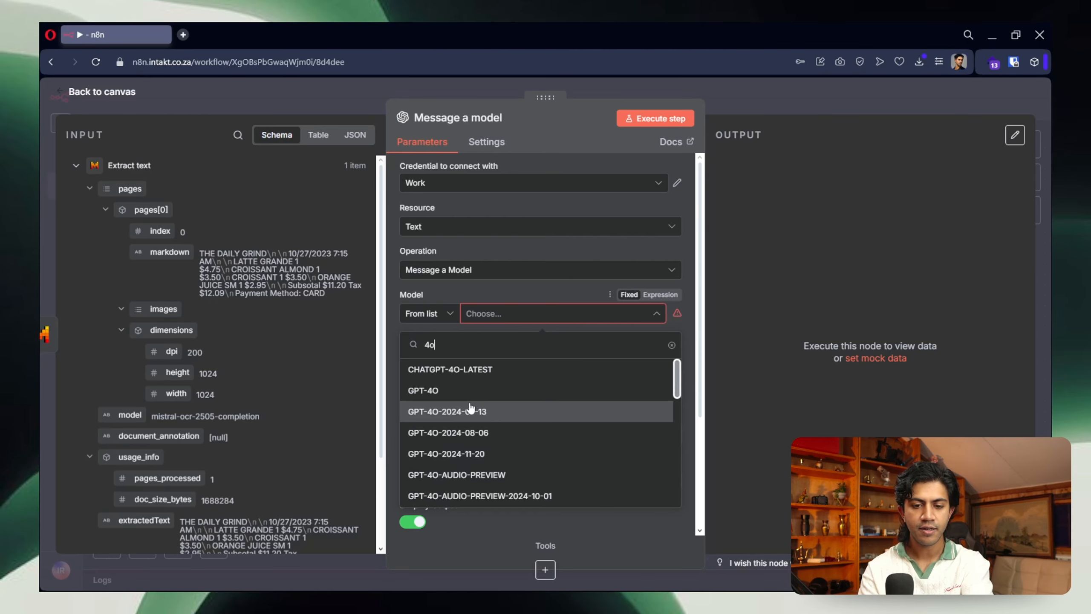
{"action": "scroll", "coordinate": [447, 410], "scroll_direction": "down", "scroll_amount": 5}
{"action": "scroll", "coordinate": [462, 410], "scroll_direction": "up", "scroll_amount": 2}
{"action": "left_click", "coordinate": [463, 410]}
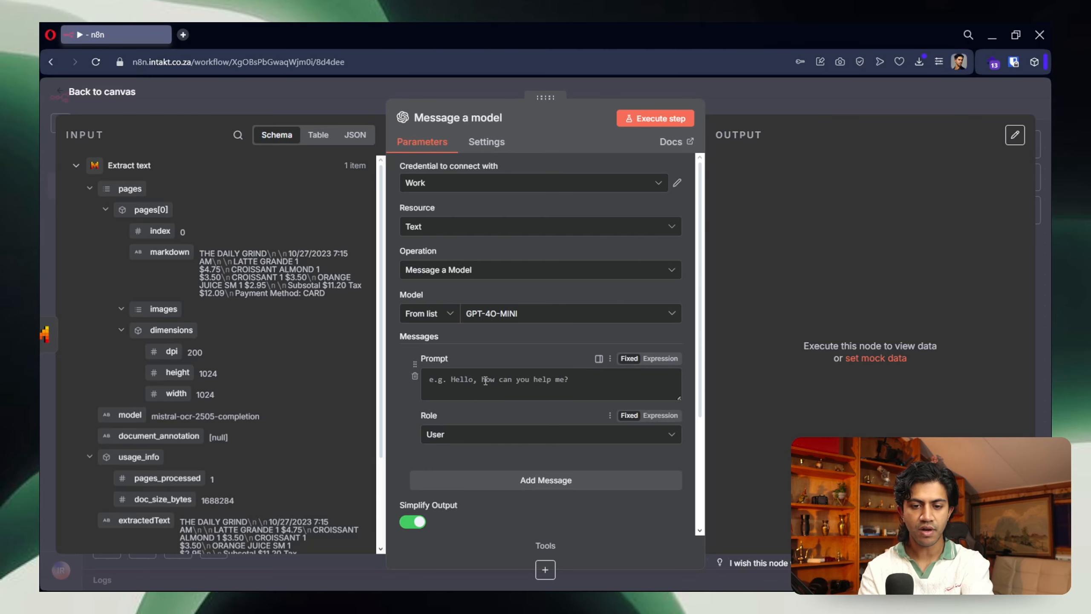
Step: Set the role of the first message in the Message a model node to System
{"action": "scroll", "coordinate": [217, 451], "scroll_direction": "down", "scroll_amount": 3}
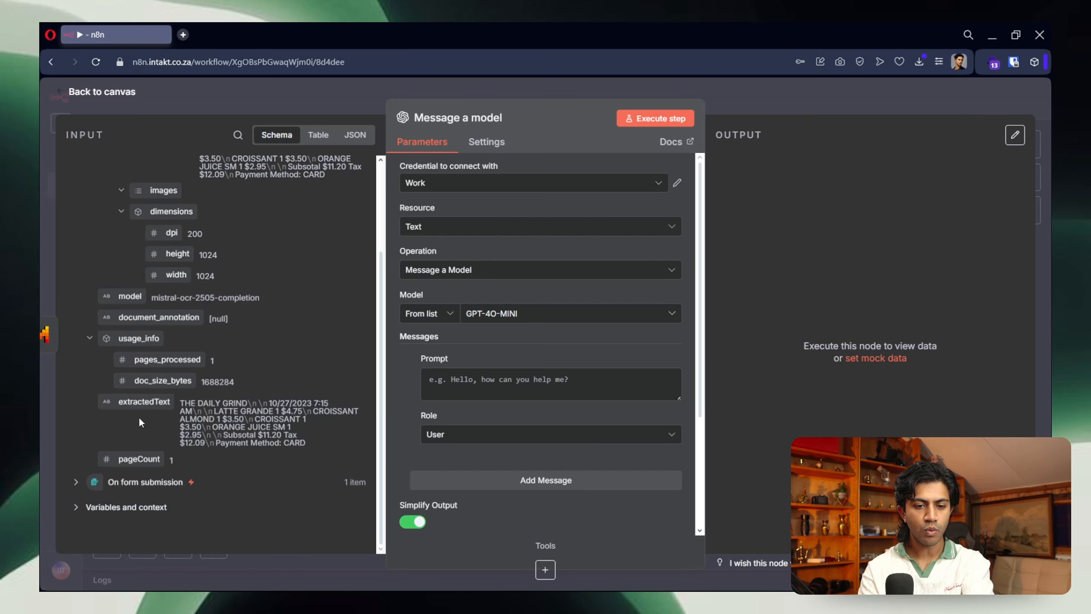
{"action": "left_click_drag", "start_coordinate": [135, 401], "coordinate": [243, 424]}
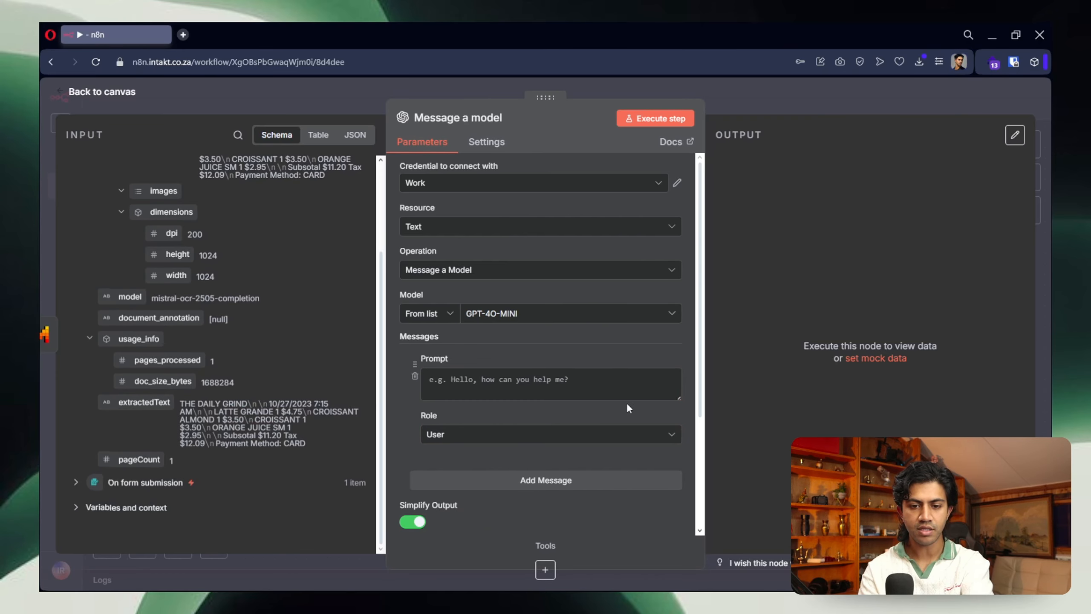
{"action": "left_click", "coordinate": [611, 484]}
{"action": "left_click", "coordinate": [415, 480]}
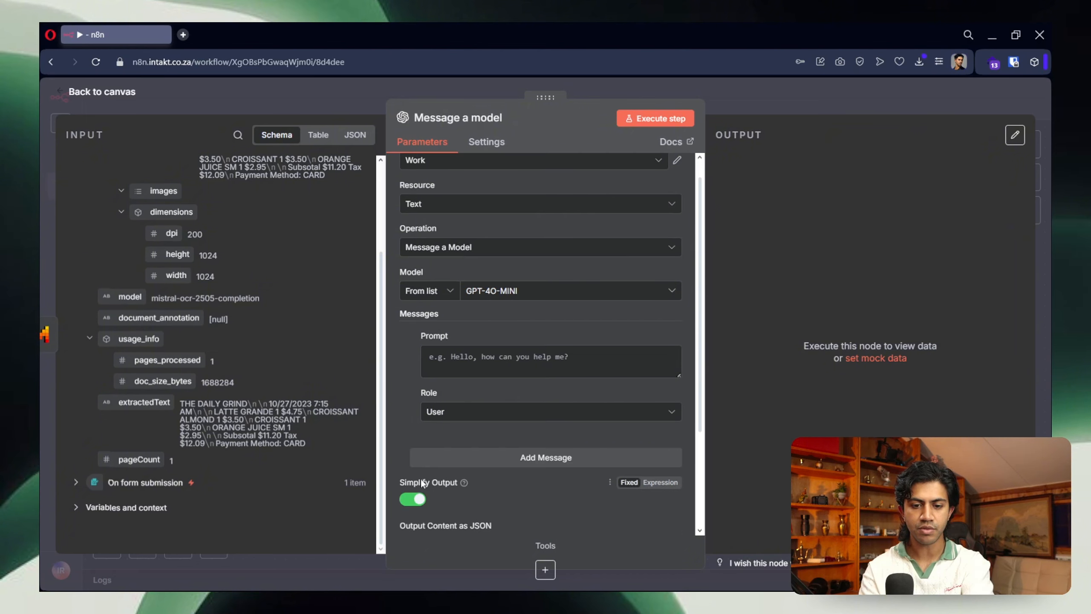
{"action": "left_click", "coordinate": [477, 414]}
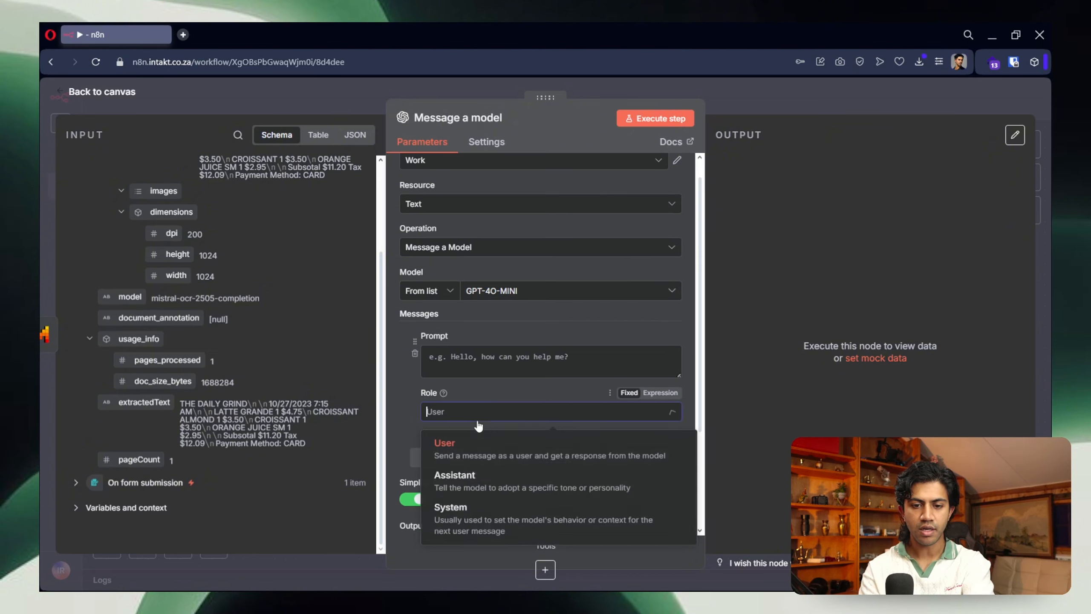
{"action": "left_click", "coordinate": [471, 527]}
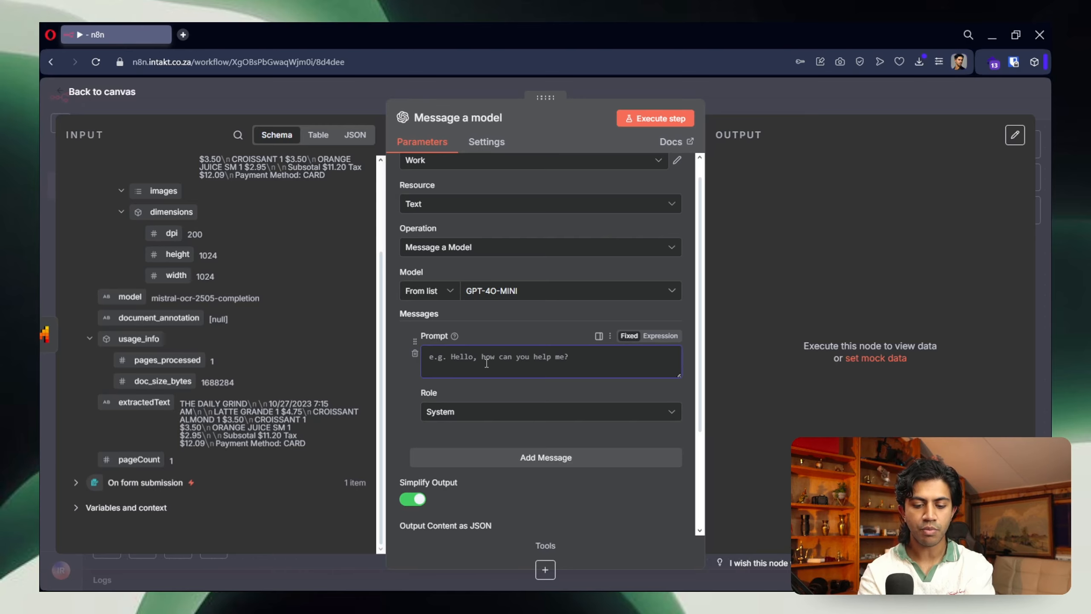
Step: Write the system prompt for an expert at OCR and analyzing receipts, requiring organized JSON output with Store Name, Date, Time, Item Names and Quantities fields
{"action": "type", "text": "You are an "}
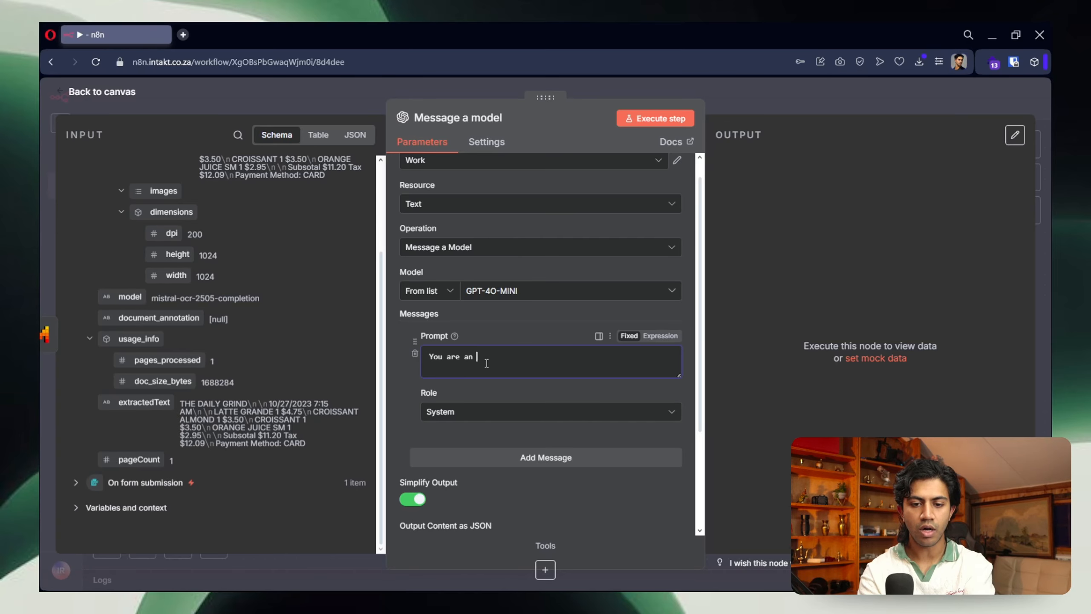
{"action": "type", "text": "expert at OC"}
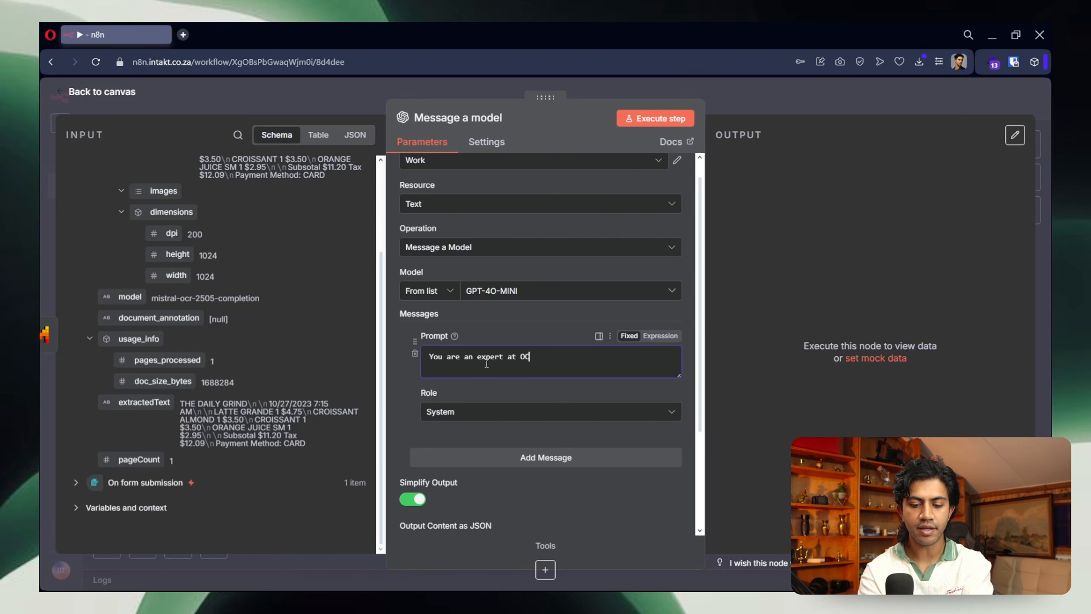
{"action": "type", "text": "R and"}
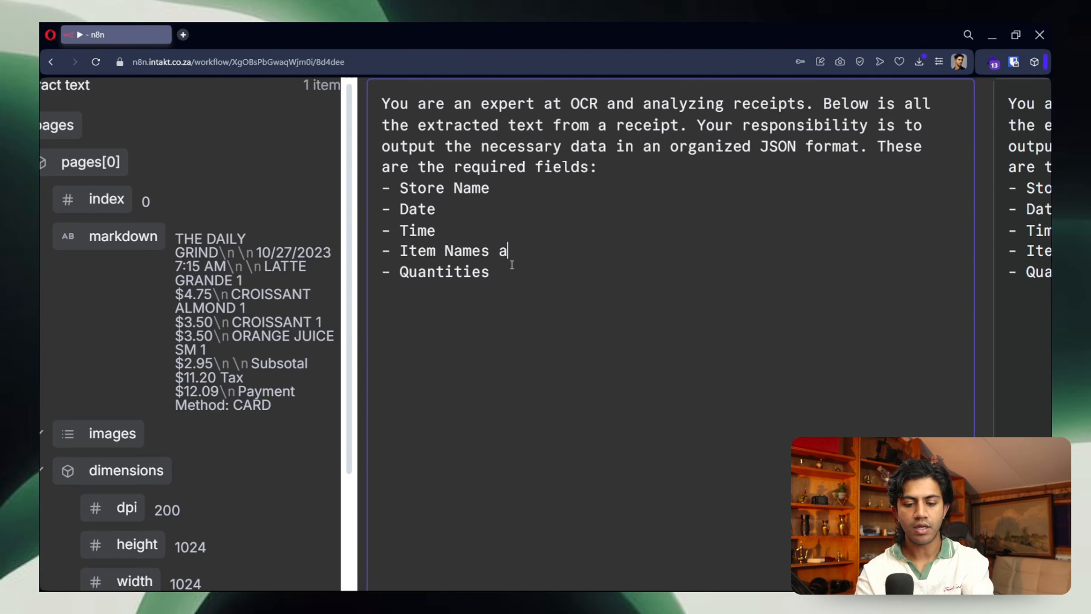
Step: Merge the item lines of the required fields into "Item Names, Quantities and Price" and add Tax and Payment Method to the list
{"action": "type", "text": "nd Quanti"}
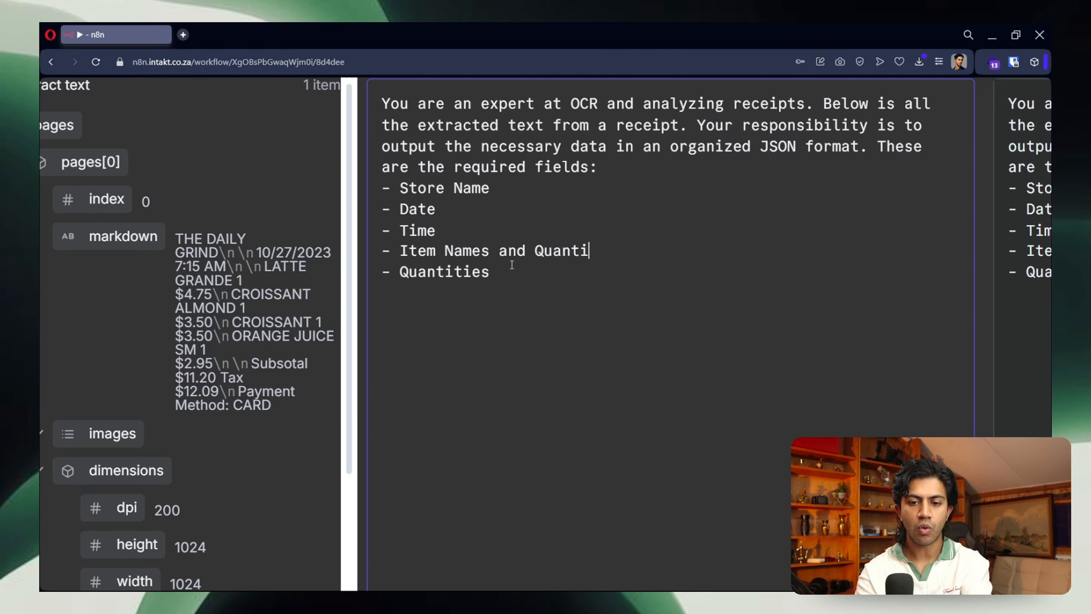
{"action": "type", "text": "ties"}
{"action": "key", "text": "ctrl+BackSpace"}
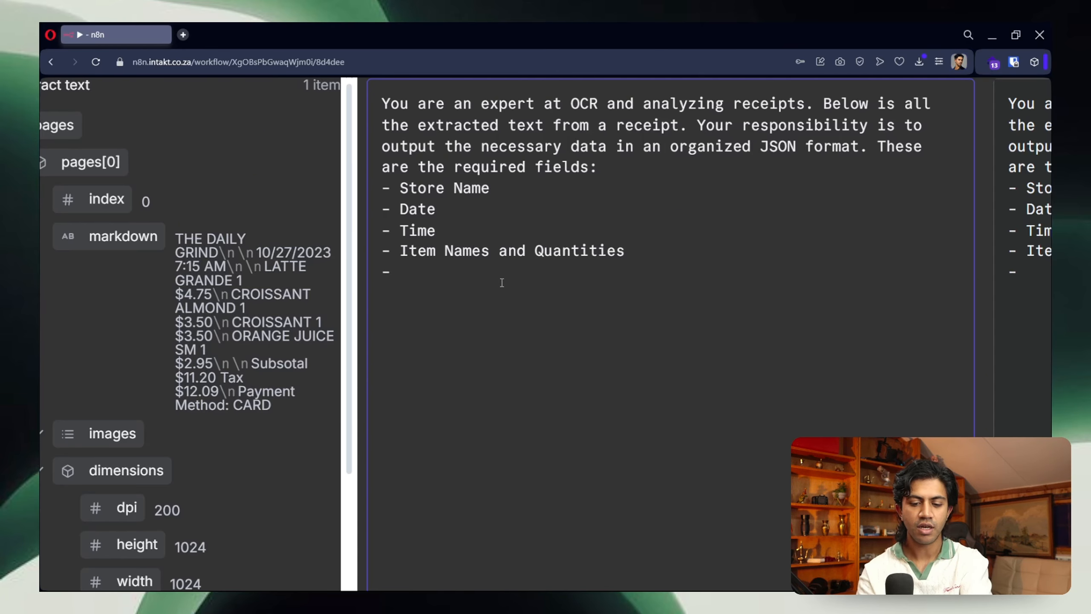
{"action": "key", "text": "BackSpace"}
{"action": "key", "text": "BackSpace"}
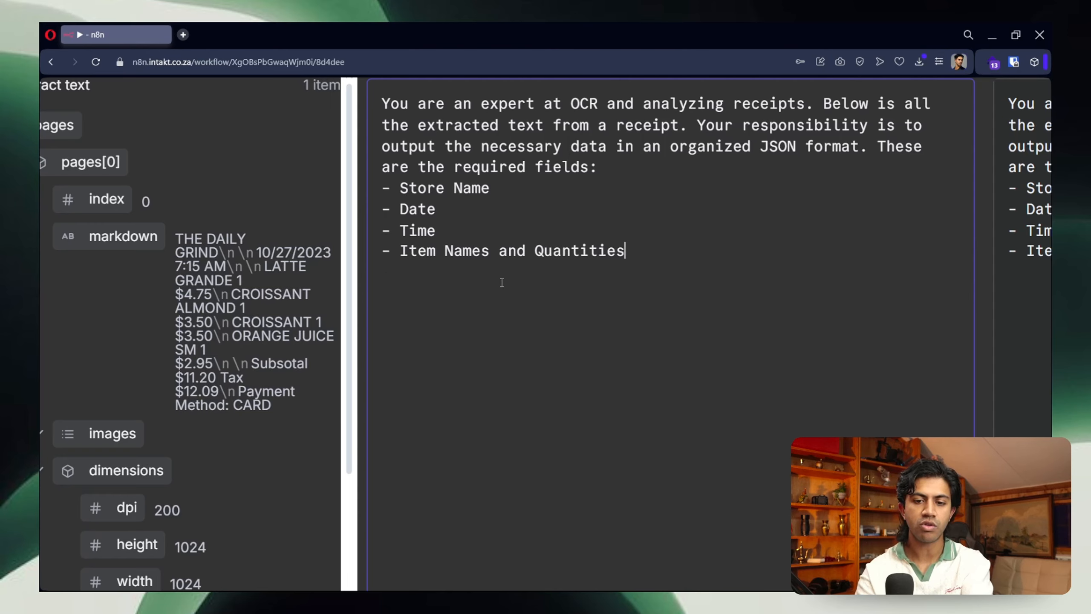
{"action": "key", "text": "ctrl+Left"}
{"action": "key", "text": "ctrl+BackSpace"}
{"action": "key", "text": "BackSpace"}
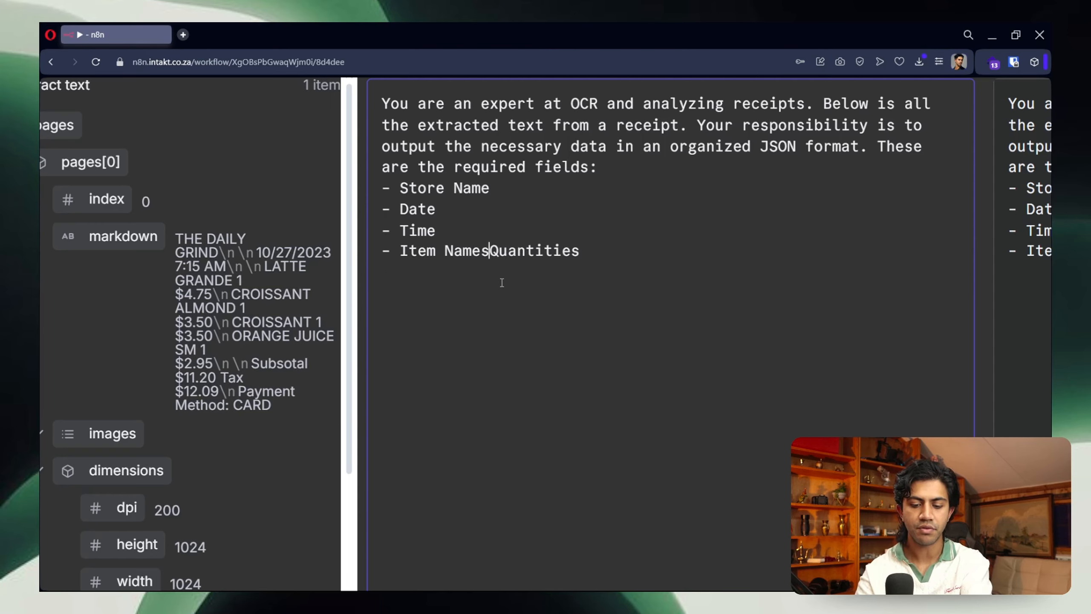
{"action": "type", "text": ", Quantities and Price"}
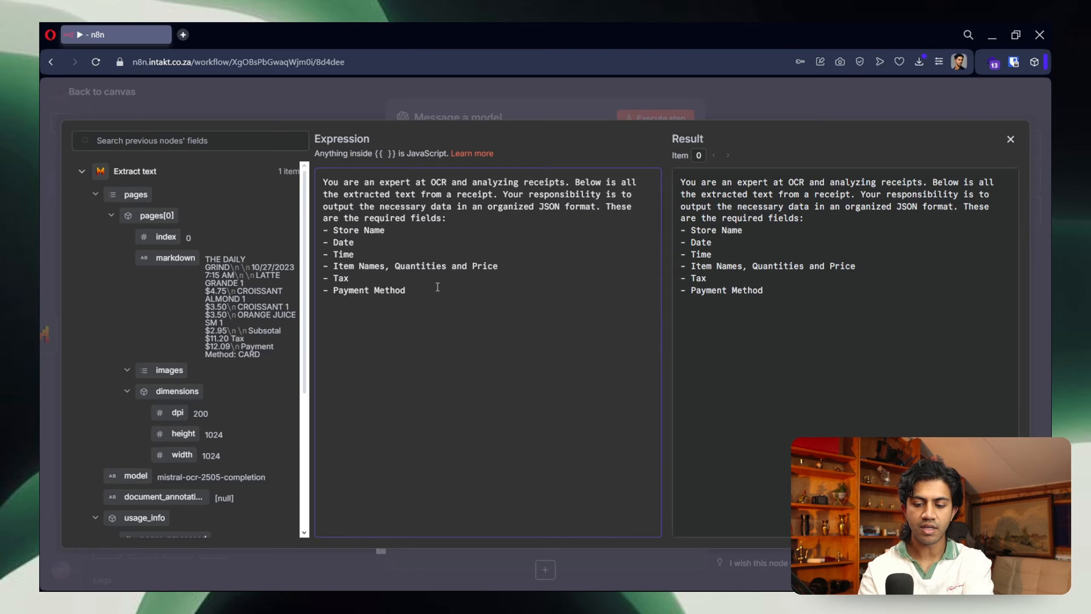
Step: Append a sample JSON object with storeName The Daily Grind, date 10/27/2023, time 7:15 AM, itemDetails LATTE GRANDE, 1, $4.75, tax $12.09 and paymentMethod Card
{"action": "key", "text": "Return"}
{"action": "key", "text": "Return"}
{"action": "type", "text": "{"}
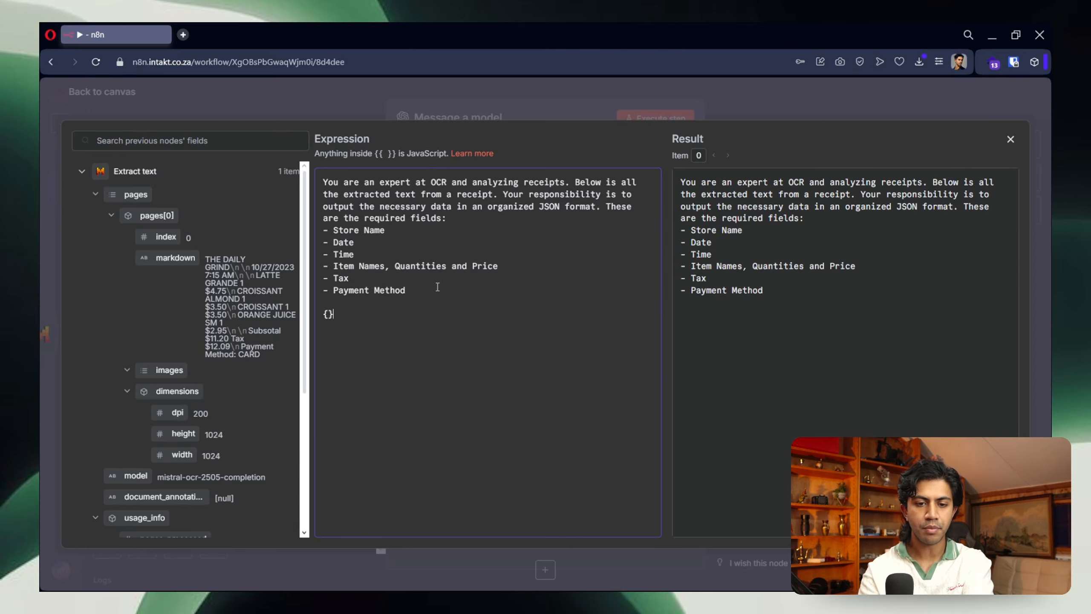
{"action": "key", "text": "Return"}
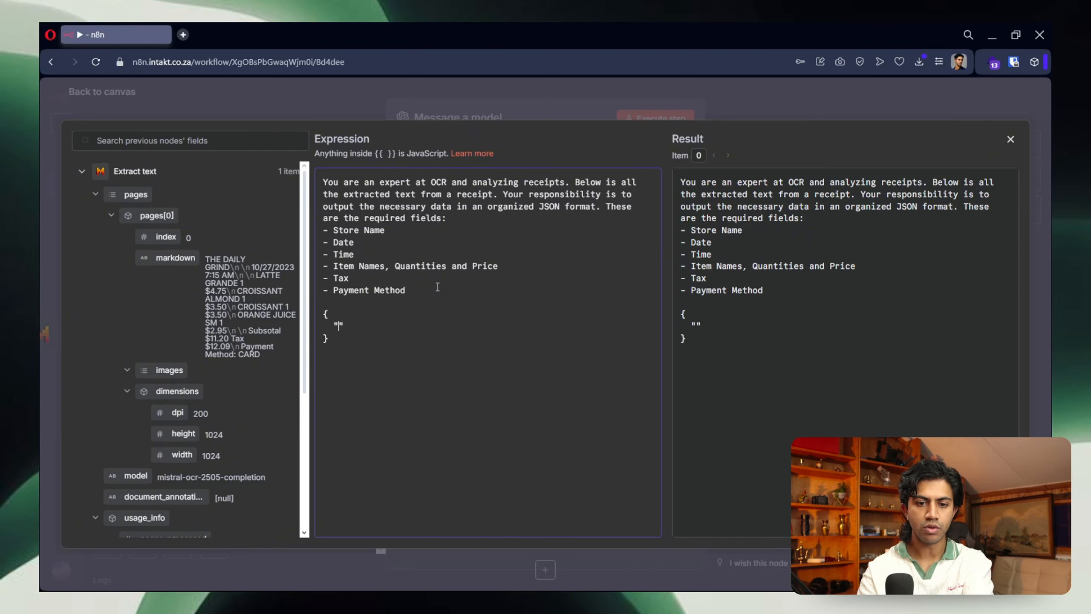
{"action": "type", "text": "\"S"}
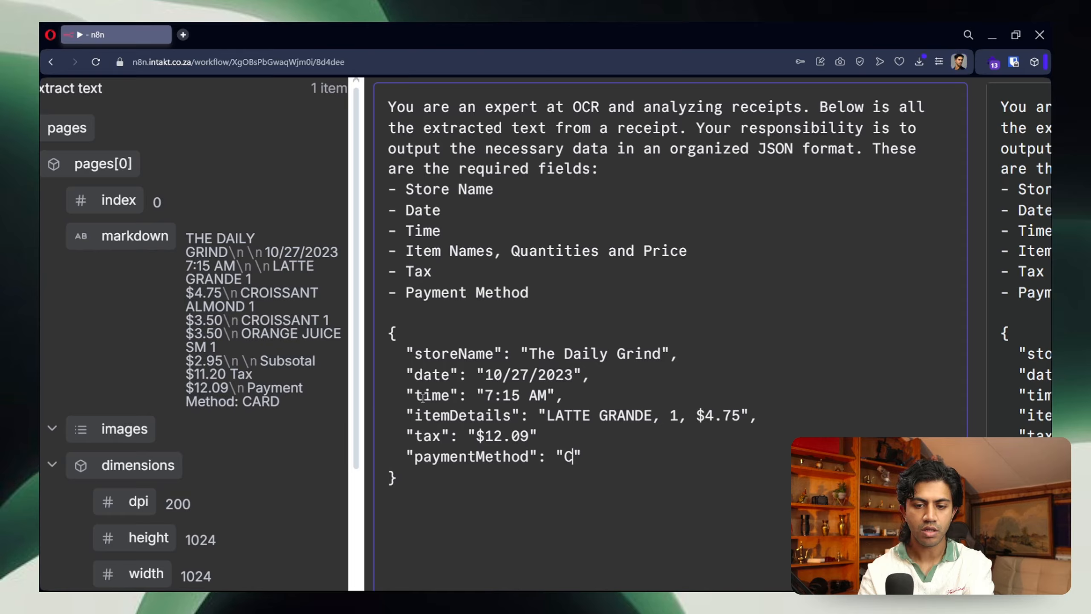
{"action": "type", "text": "ard"}
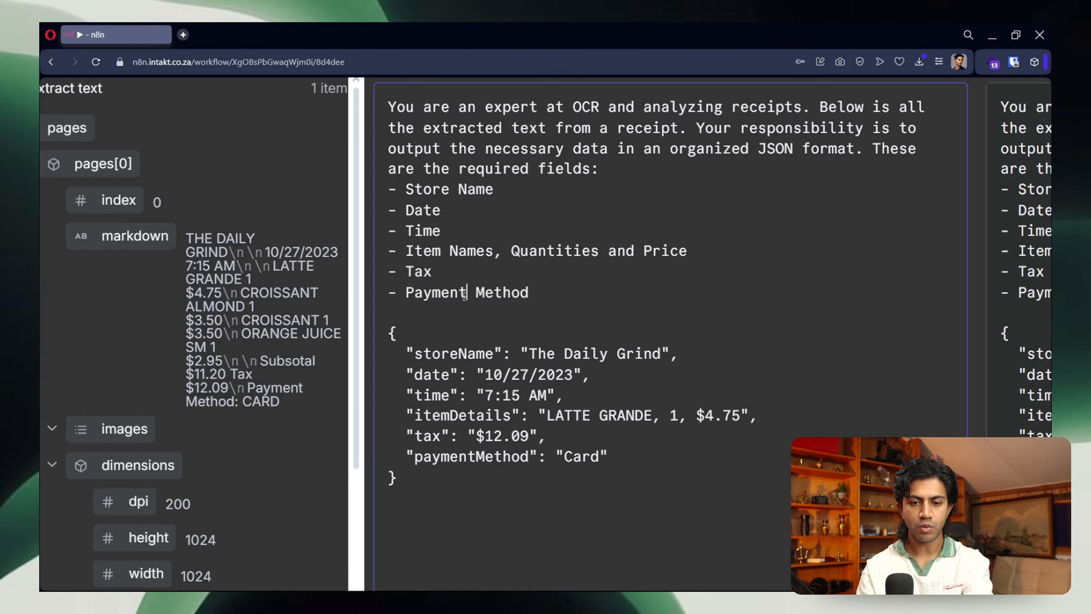
Step: Label the sample JSON object with "Example:" on the line above it and close the expression editor
{"action": "left_click", "coordinate": [476, 308]}
{"action": "key", "text": "Return"}
{"action": "type", "text": "Exam"}
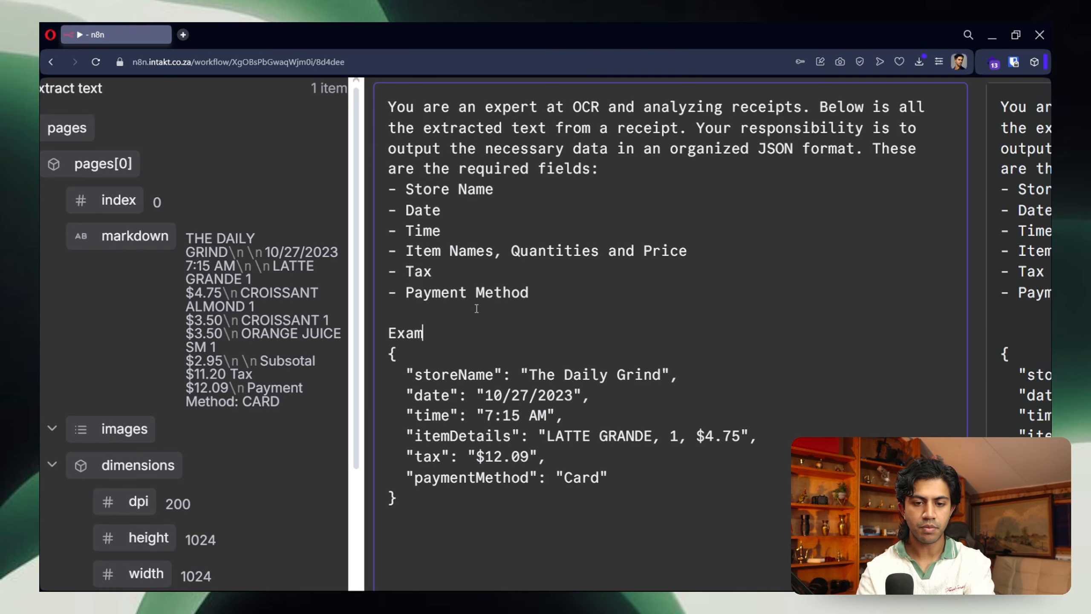
{"action": "type", "text": "ple:"}
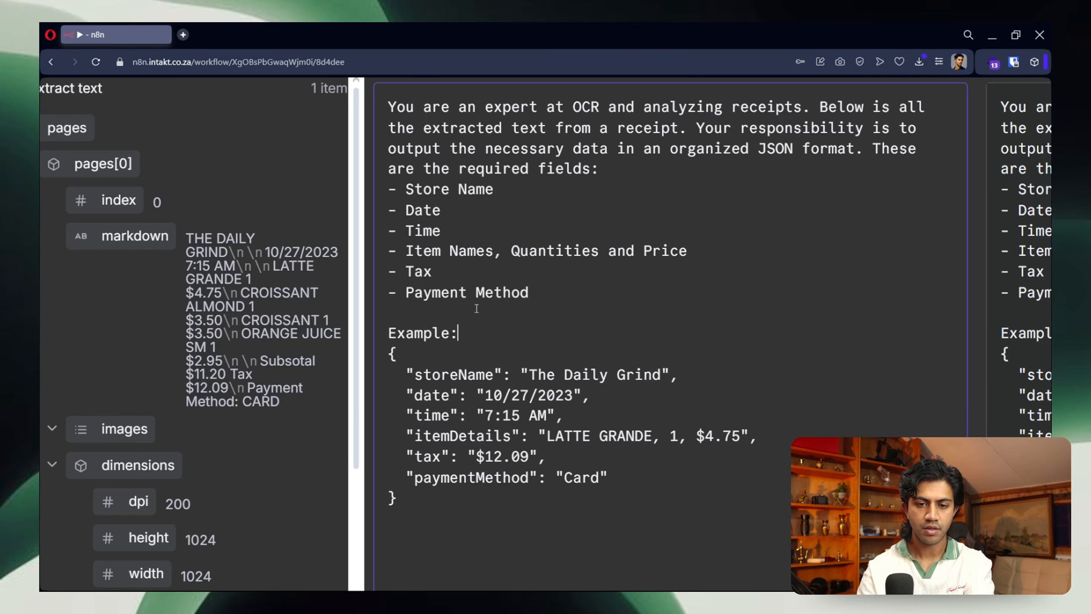
{"action": "scroll", "coordinate": [477, 308], "scroll_direction": "down", "scroll_amount": 5}
{"action": "left_click", "coordinate": [564, 115]}
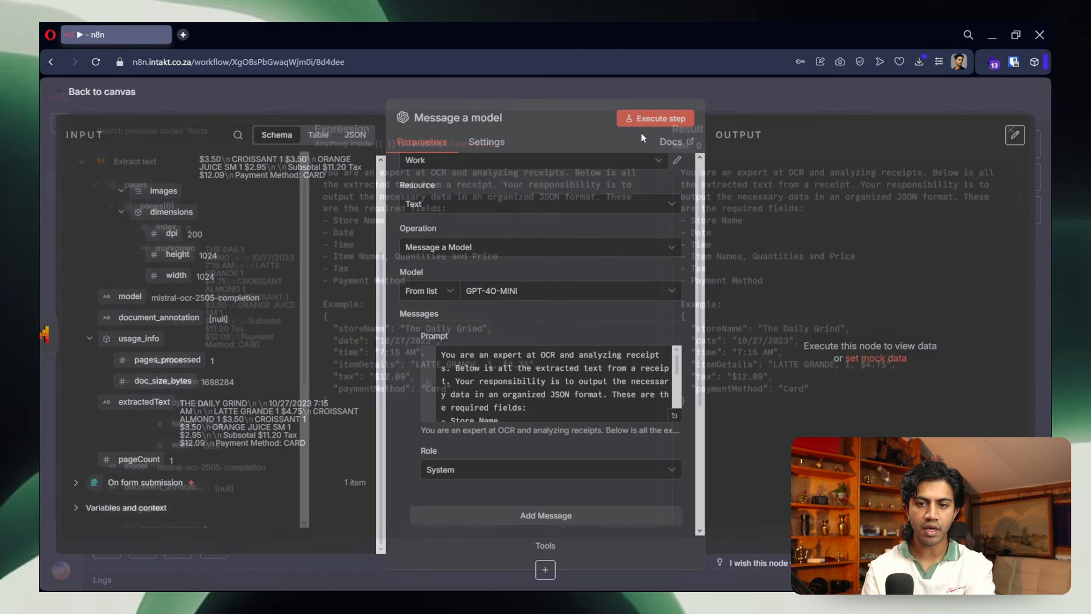
Step: Add a second message with the User role below the system prompt
{"action": "scroll", "coordinate": [576, 329], "scroll_direction": "down", "scroll_amount": 3}
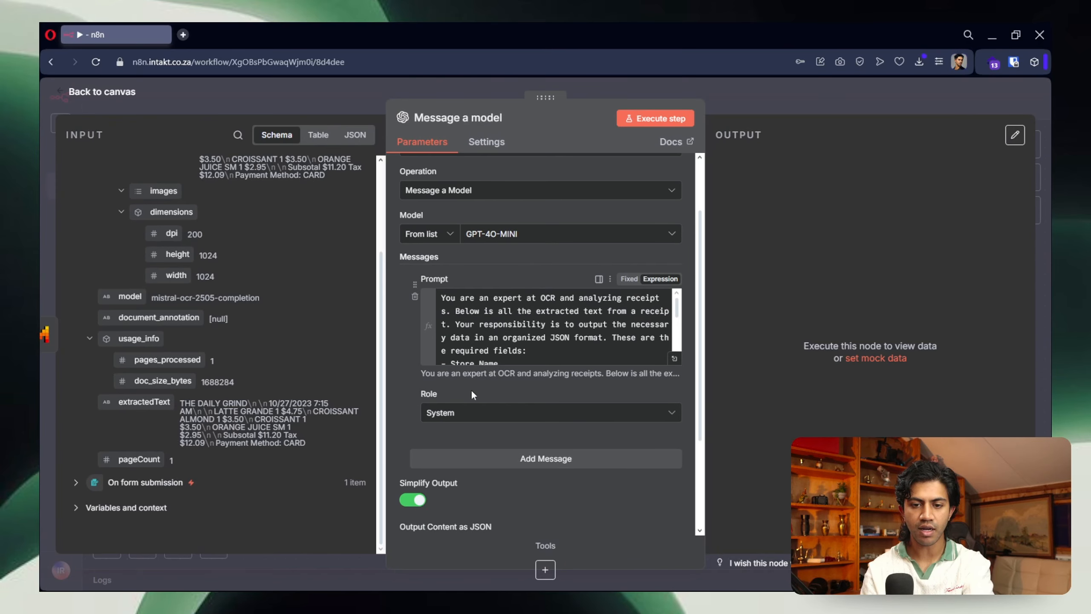
{"action": "left_click", "coordinate": [487, 459]}
{"action": "scroll", "coordinate": [469, 448], "scroll_direction": "down", "scroll_amount": 1}
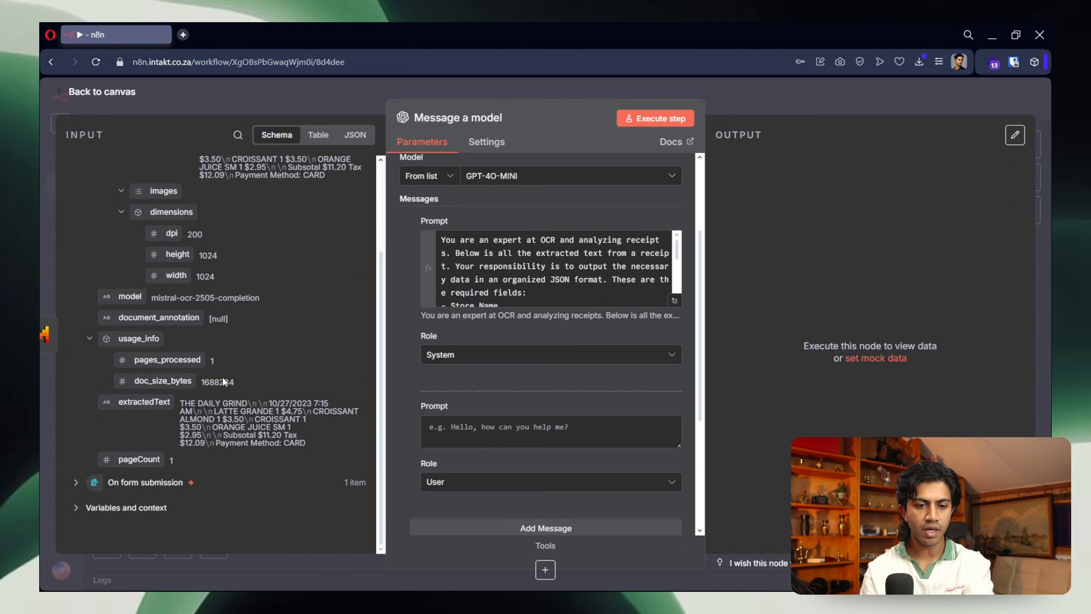
Step: Map the extractedText field from the Extract text node into the prompt of the User message
{"action": "left_click_drag", "start_coordinate": [144, 402], "coordinate": [484, 430]}
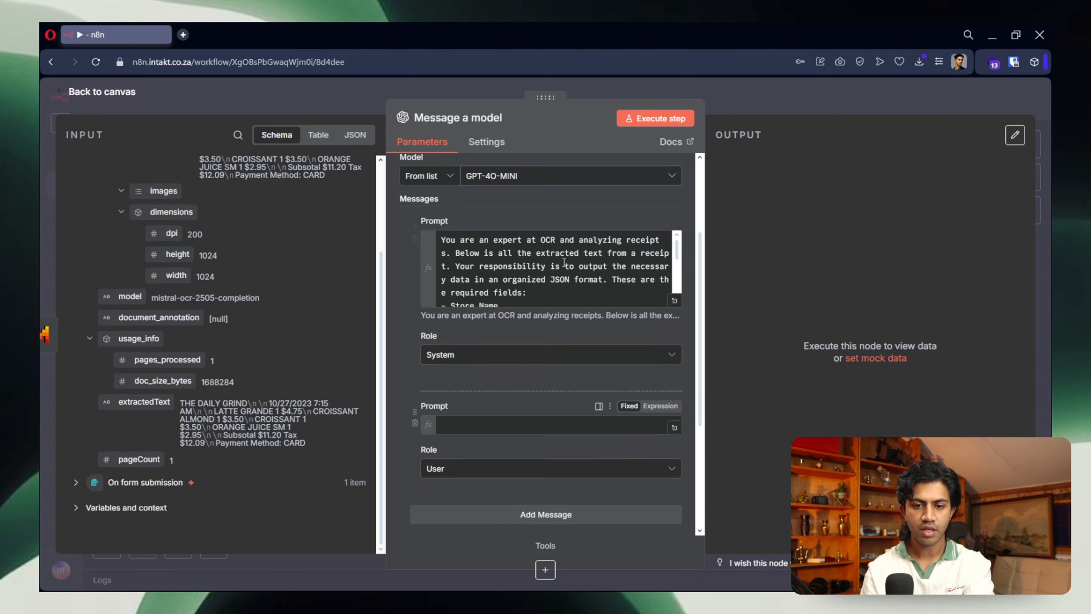
{"action": "scroll", "coordinate": [479, 485], "scroll_direction": "down", "scroll_amount": 1}
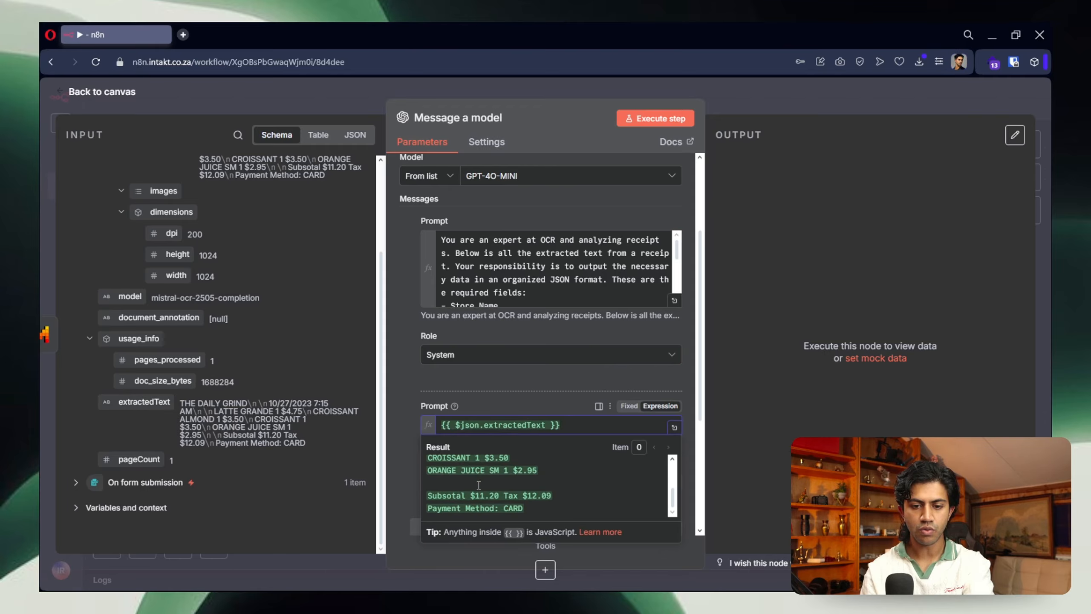
{"action": "scroll", "coordinate": [532, 294], "scroll_direction": "down", "scroll_amount": 5}
{"action": "scroll", "coordinate": [532, 294], "scroll_direction": "up", "scroll_amount": 6}
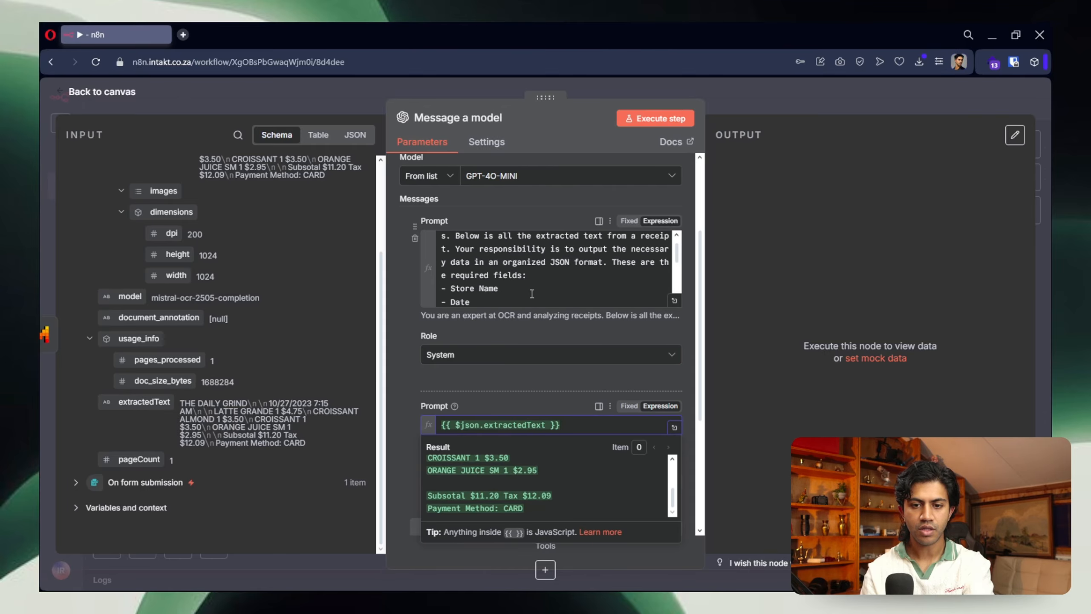
Step: Replace "Below is" with "You will get" in the second sentence of the system prompt
{"action": "double_click", "coordinate": [469, 254]}
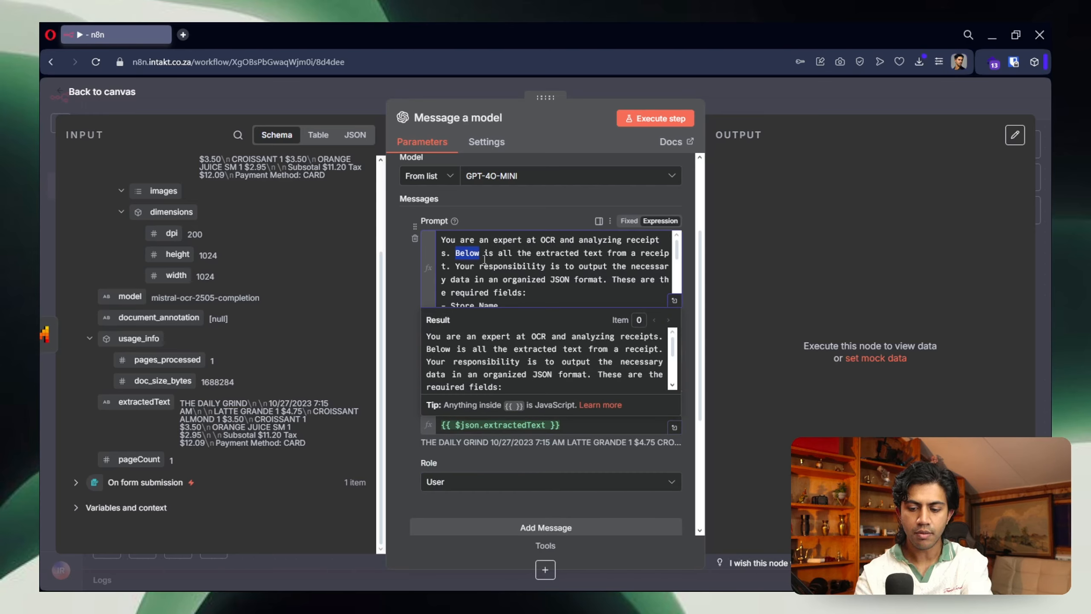
{"action": "type", "text": "You "}
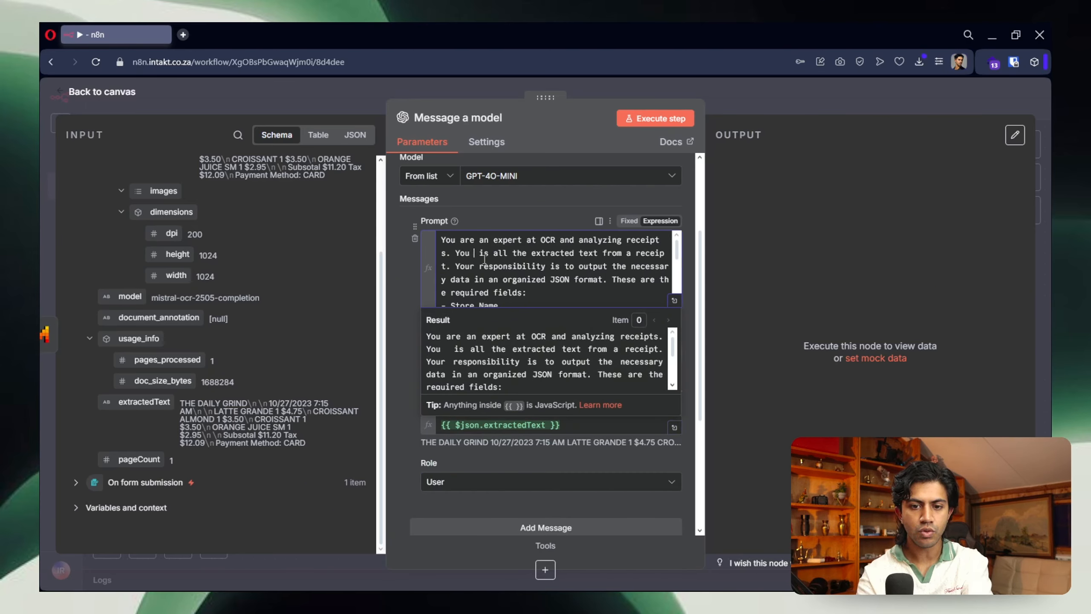
{"action": "type", "text": "will get"}
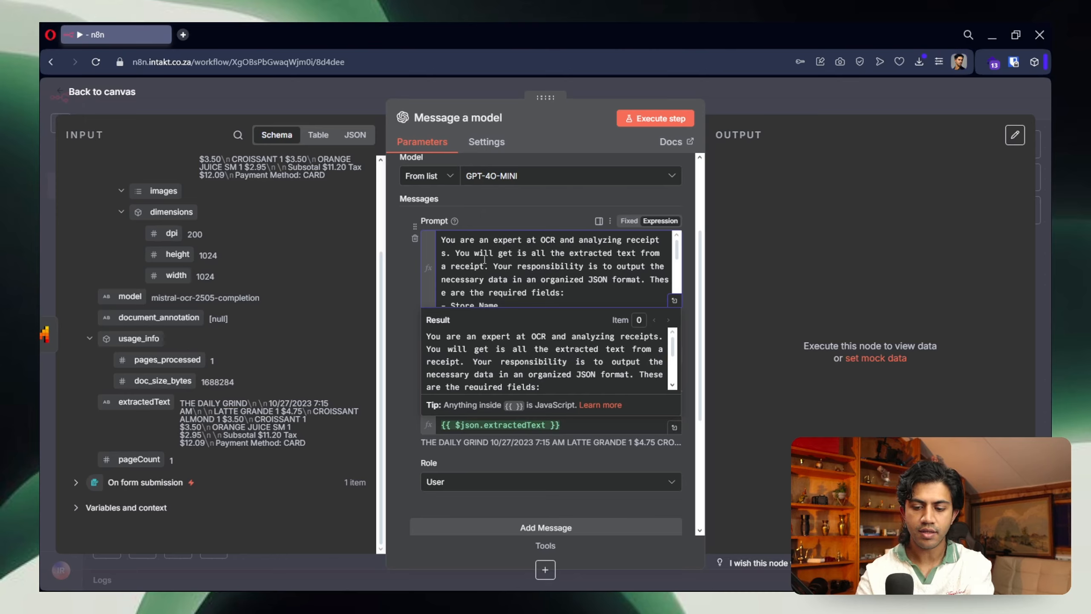
{"action": "key", "text": "Delete"}
{"action": "key", "text": "Delete"}
{"action": "key", "text": "Delete"}
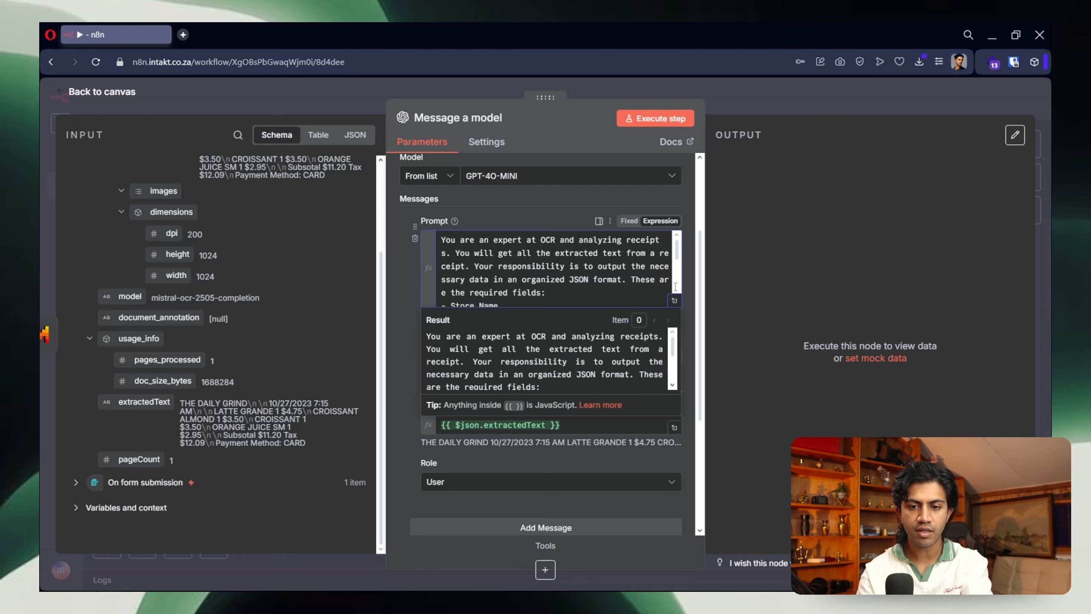
{"action": "left_click", "coordinate": [727, 293]}
Step: Enable Output Content as JSON for the model message and execute the step
{"action": "scroll", "coordinate": [608, 284], "scroll_direction": "down", "scroll_amount": 6}
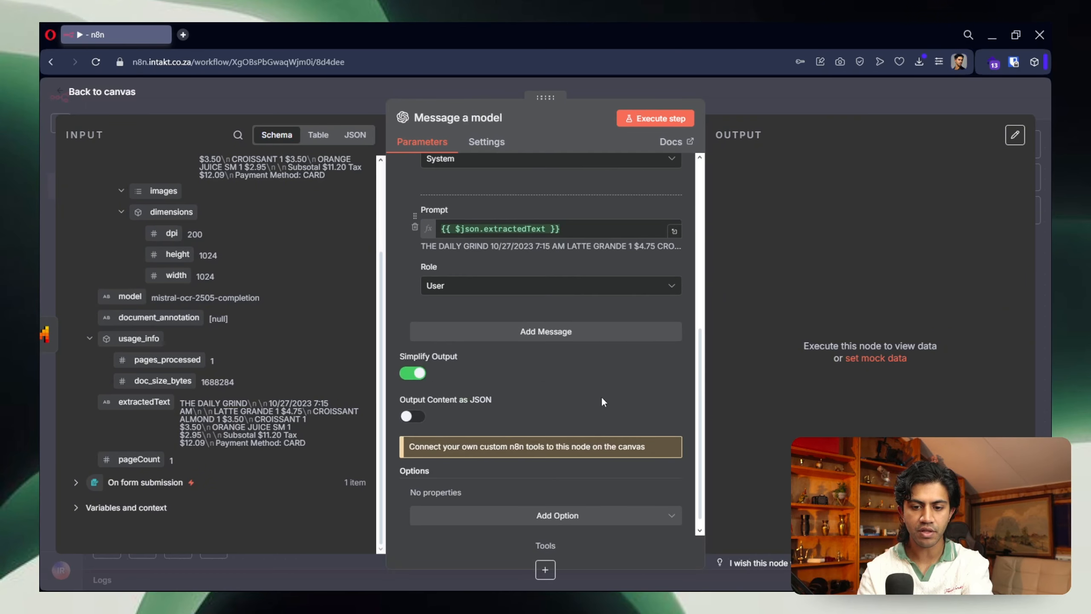
{"action": "left_click", "coordinate": [413, 413]}
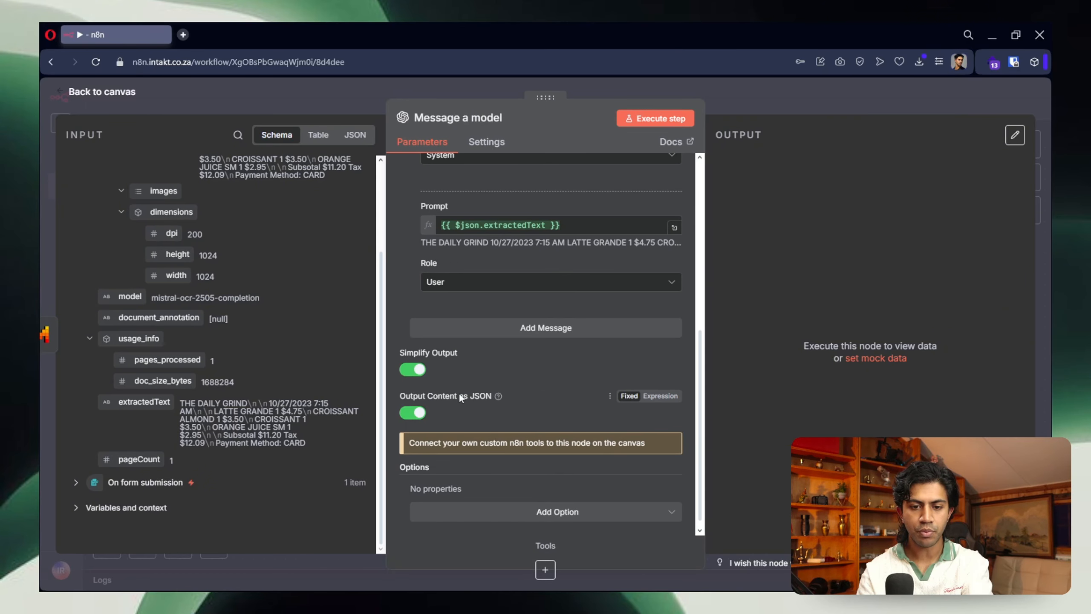
{"action": "scroll", "coordinate": [483, 403], "scroll_direction": "up", "scroll_amount": 8}
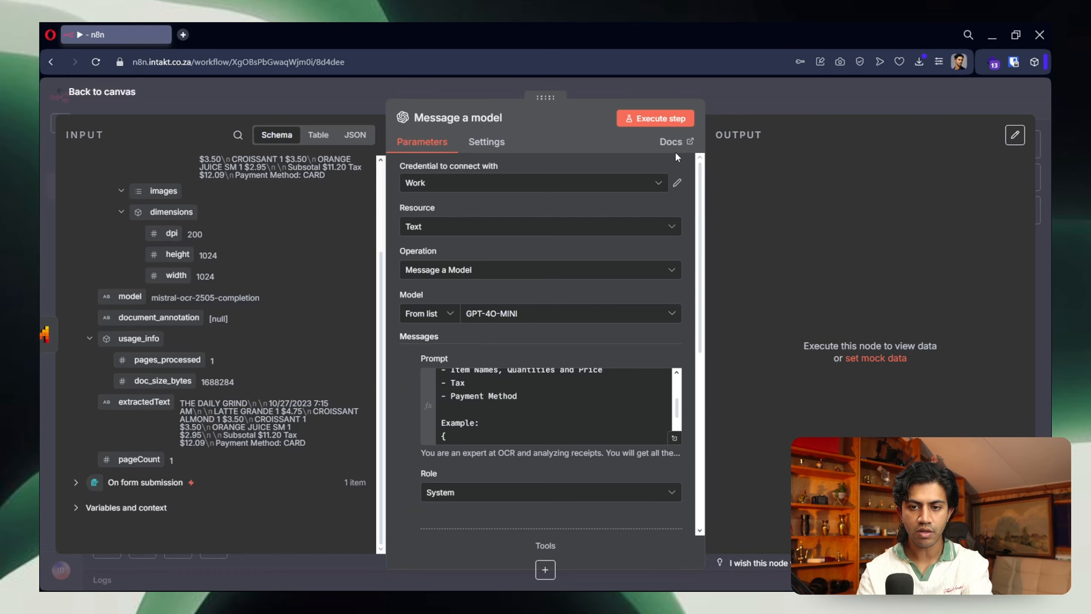
{"action": "left_click", "coordinate": [667, 123]}
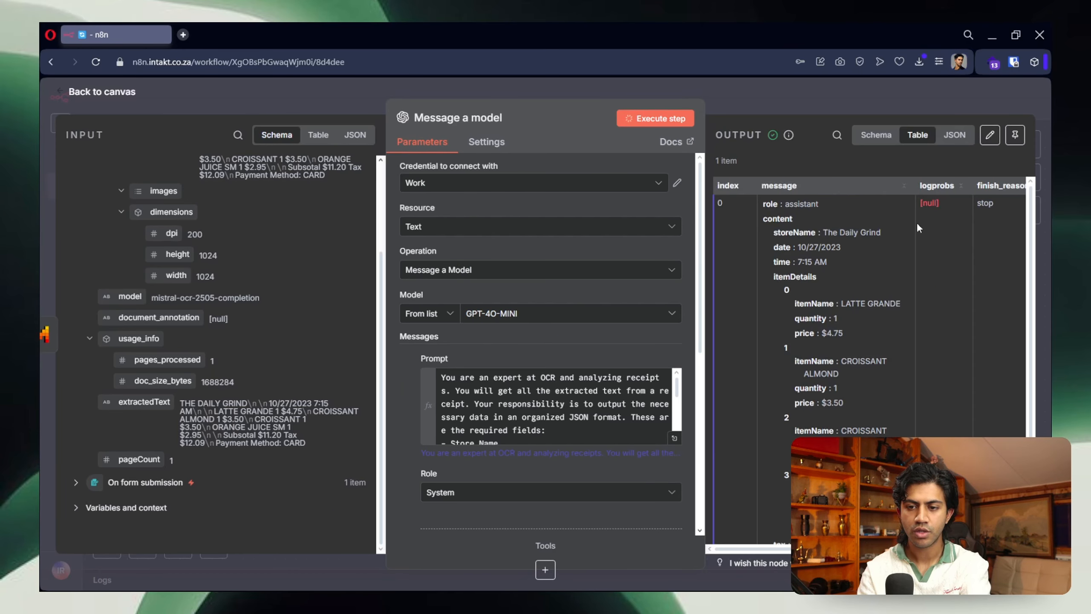
Step: Show the model's output as JSON and examine the receipt fields and the structure of the itemDetails array
{"action": "left_click", "coordinate": [954, 138]}
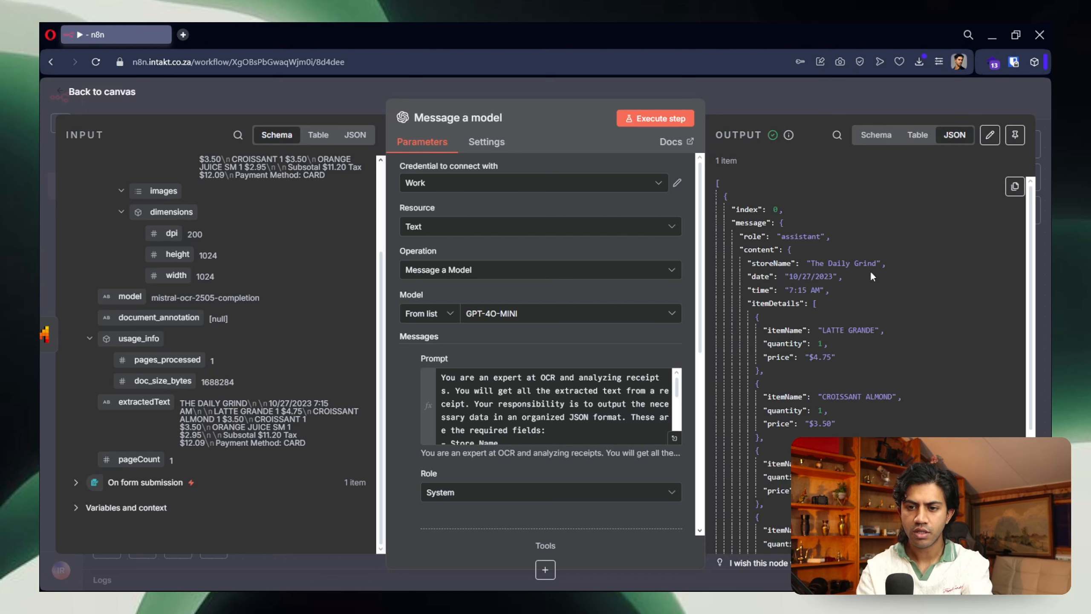
{"action": "scroll", "coordinate": [833, 348], "scroll_direction": "down", "scroll_amount": 3}
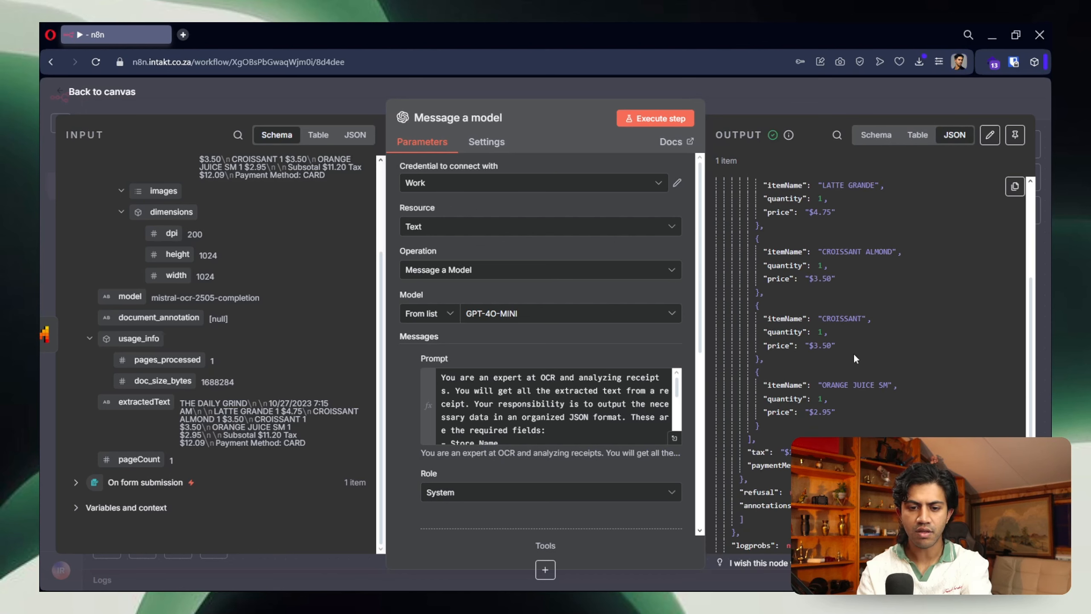
{"action": "scroll", "coordinate": [564, 465], "scroll_direction": "down", "scroll_amount": 5}
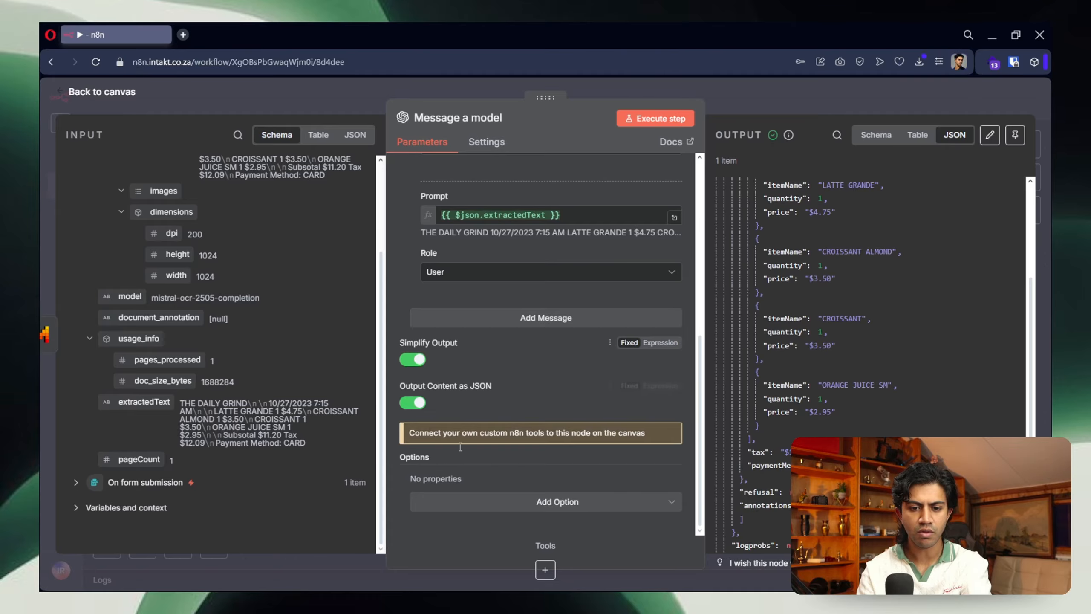
{"action": "left_click", "coordinate": [557, 502]}
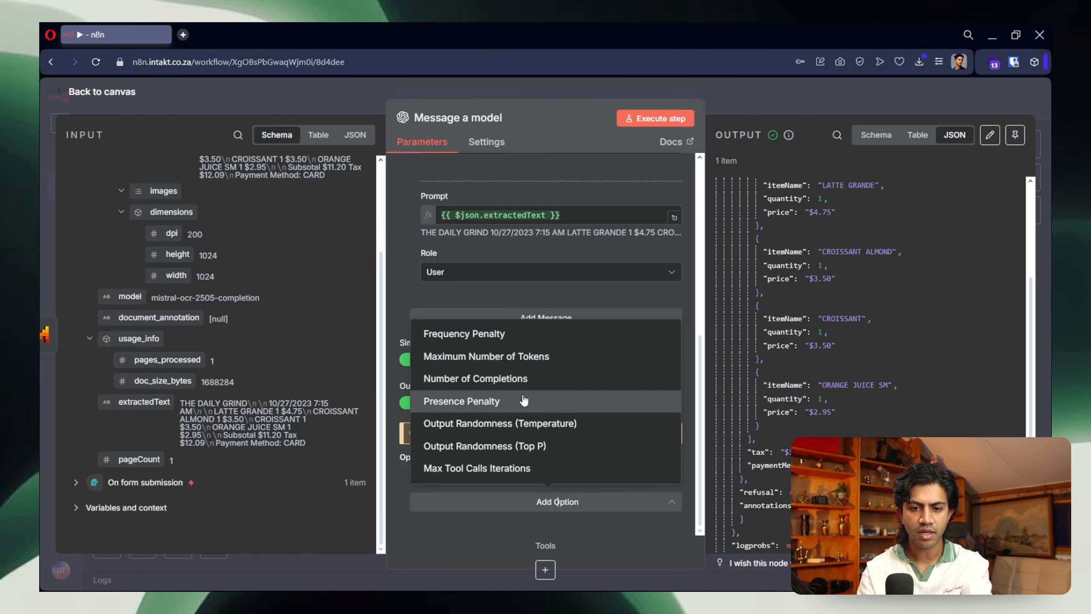
{"action": "left_click", "coordinate": [855, 425]}
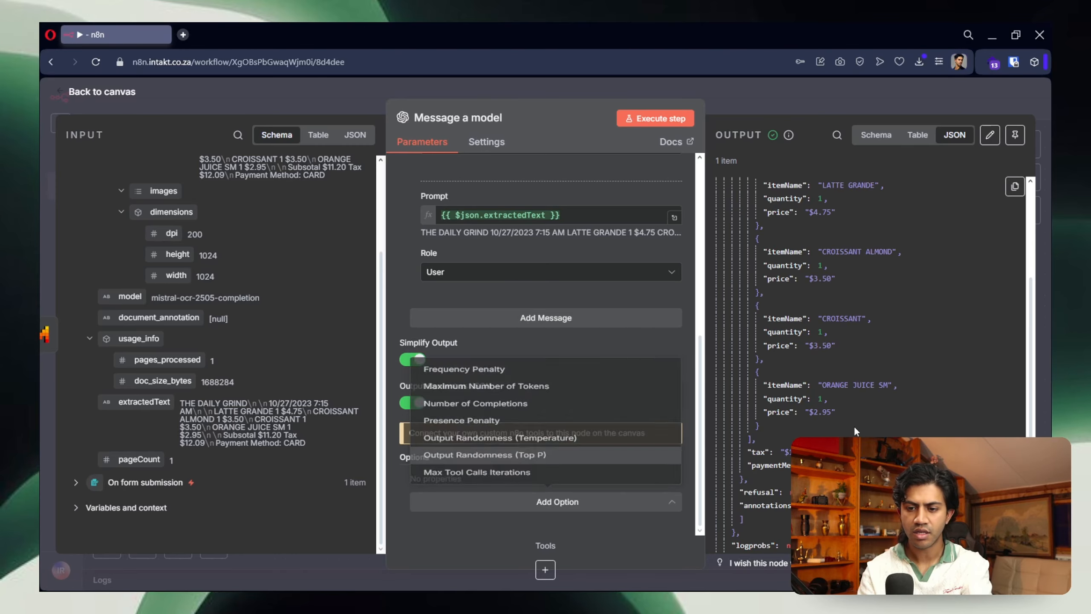
{"action": "scroll", "coordinate": [852, 424], "scroll_direction": "down", "scroll_amount": 2}
{"action": "scroll", "coordinate": [840, 363], "scroll_direction": "up", "scroll_amount": 5}
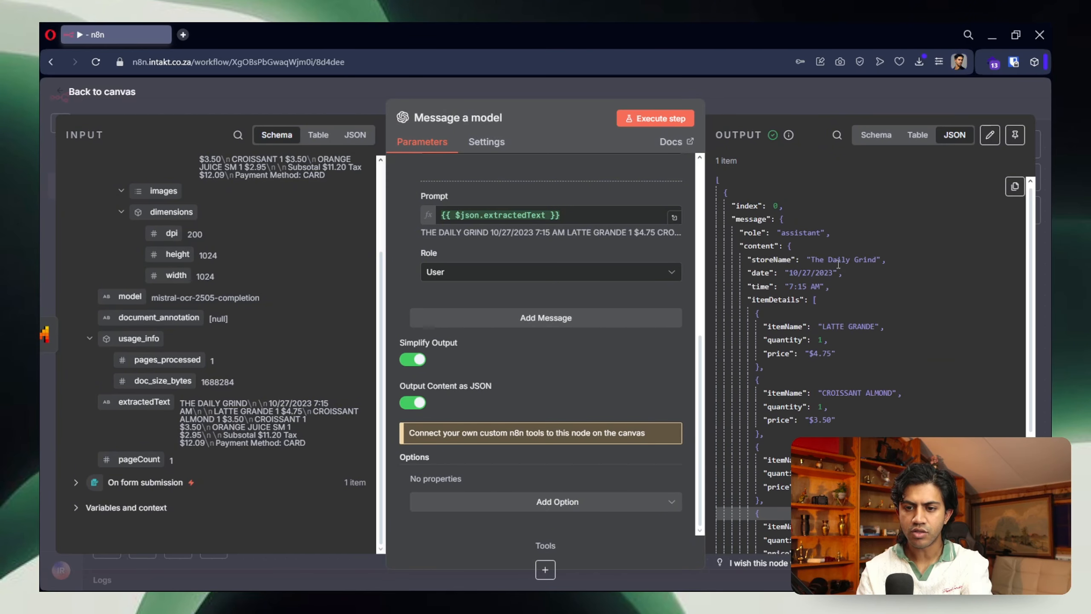
{"action": "scroll", "coordinate": [836, 264], "scroll_direction": "up", "scroll_amount": 3}
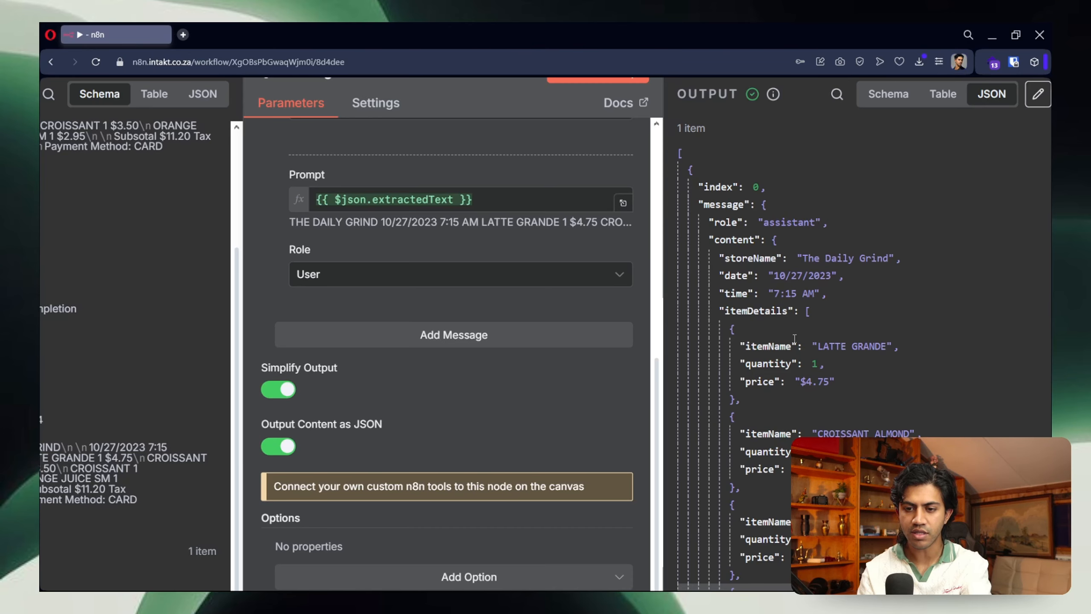
{"action": "left_click", "coordinate": [809, 317]}
{"action": "left_click", "coordinate": [809, 317]}
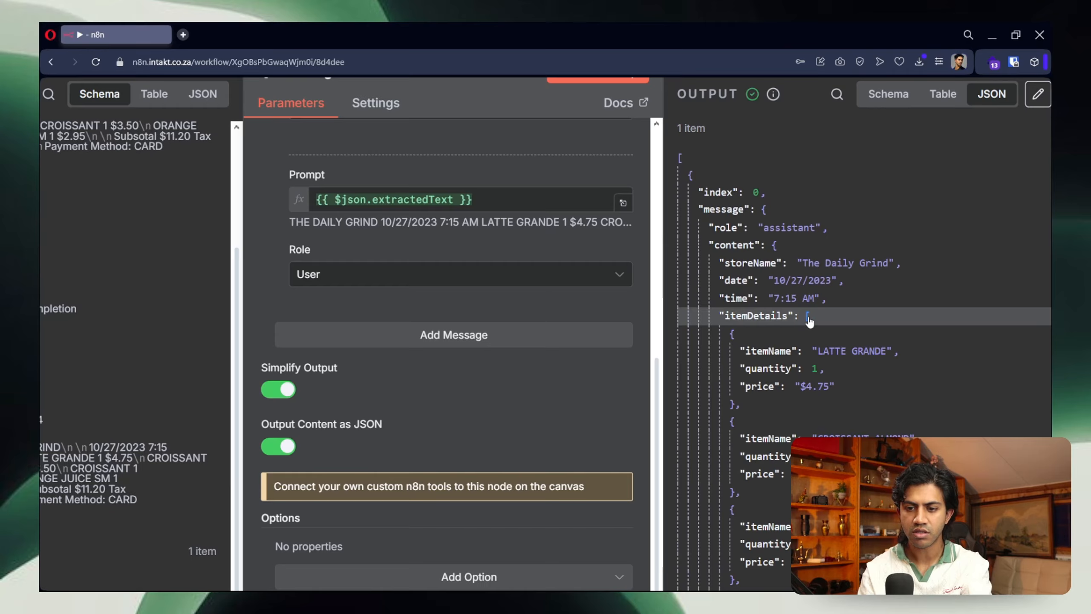
{"action": "left_click", "coordinate": [733, 335]}
{"action": "left_click", "coordinate": [733, 335]}
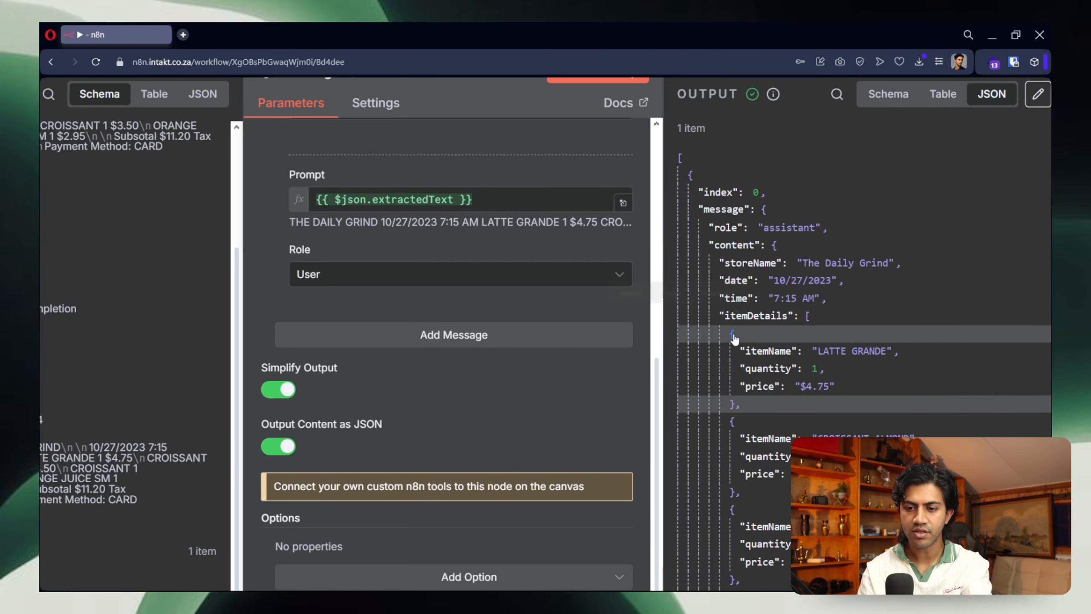
{"action": "left_click", "coordinate": [855, 379]}
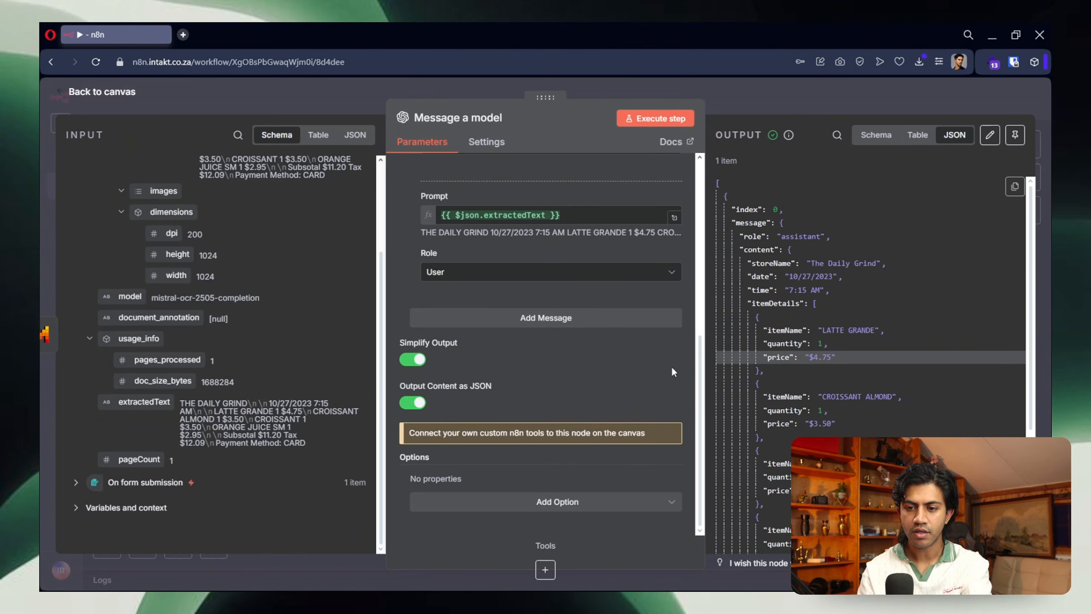
Step: Review the required fields and the JSON example in the expanded system prompt, and return to the canvas
{"action": "scroll", "coordinate": [535, 411], "scroll_direction": "up", "scroll_amount": 4}
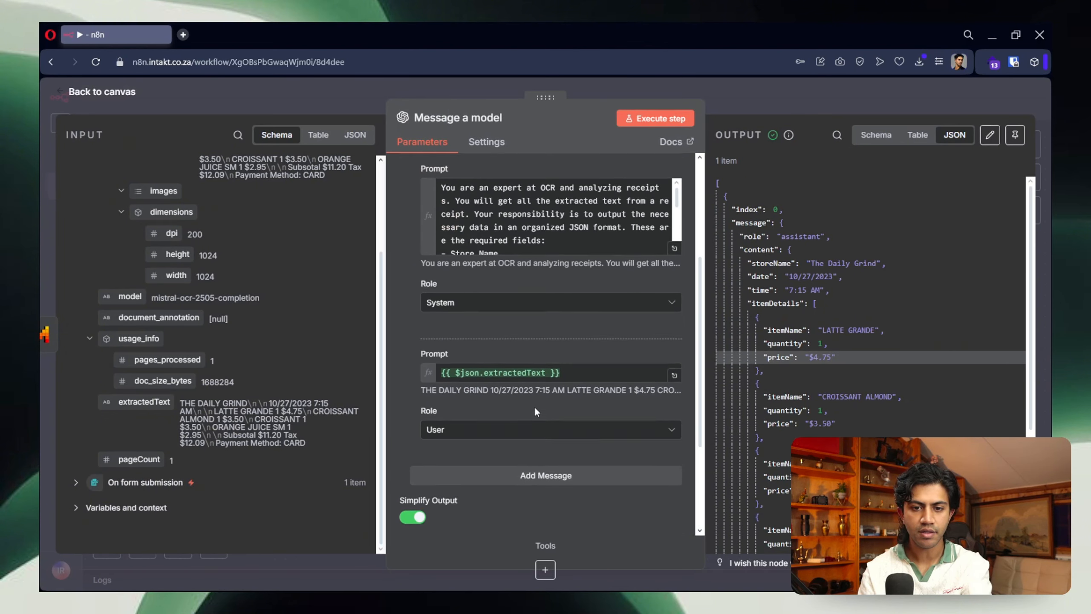
{"action": "scroll", "coordinate": [535, 412], "scroll_direction": "up", "scroll_amount": 3}
{"action": "scroll", "coordinate": [547, 346], "scroll_direction": "down", "scroll_amount": 4}
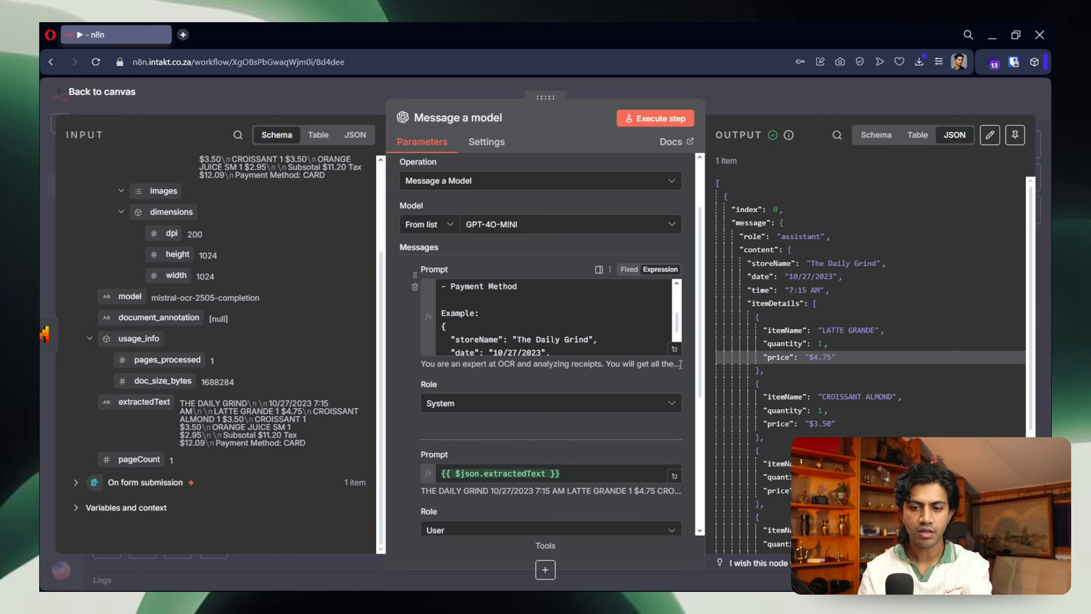
{"action": "left_click", "coordinate": [674, 349]}
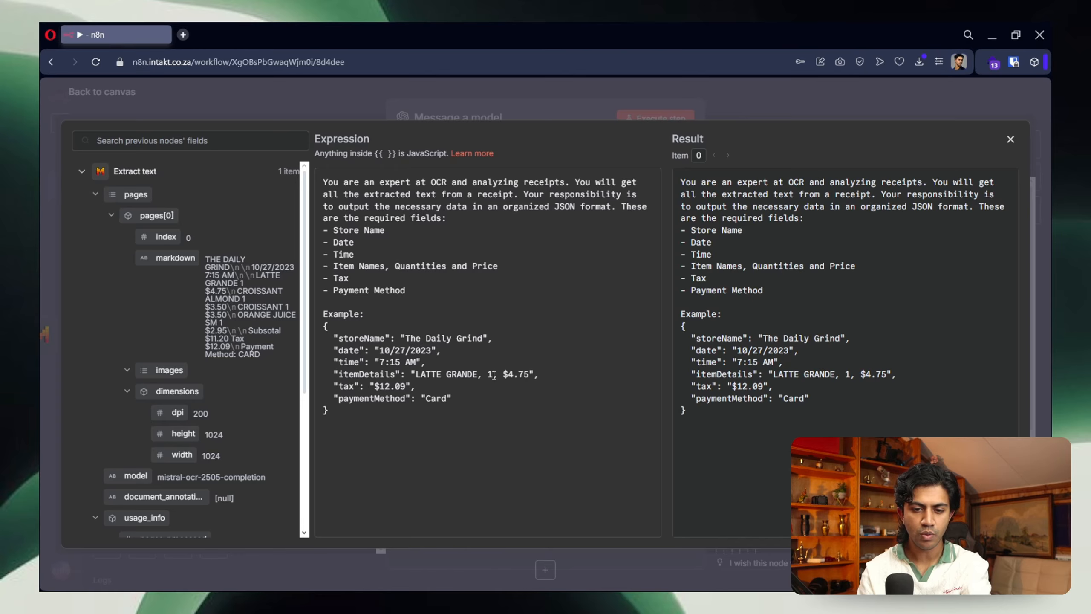
{"action": "key", "text": "Escape"}
{"action": "key", "text": "Escape"}
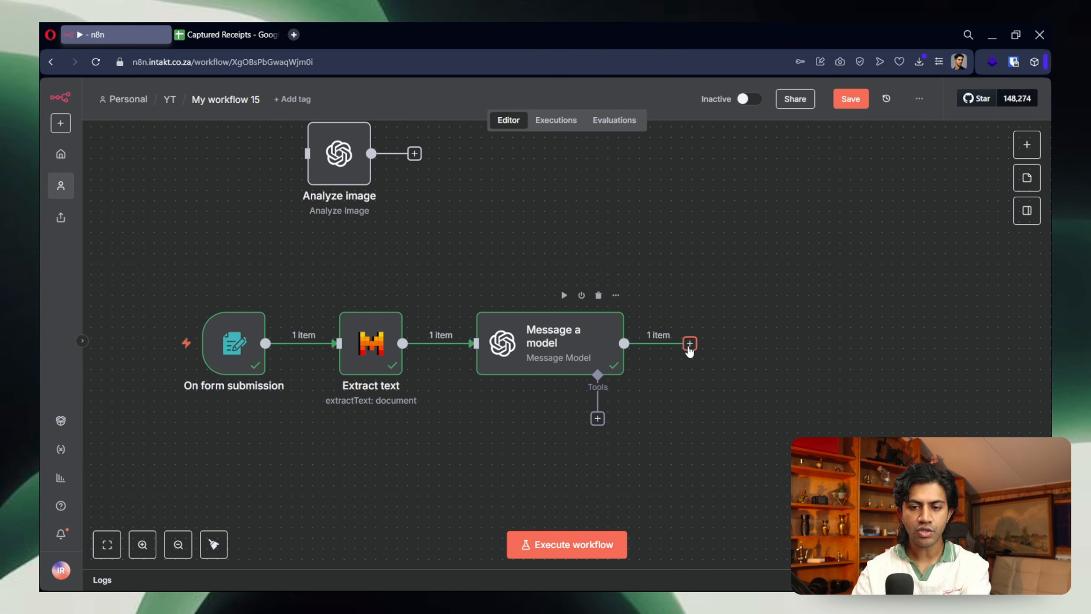
Step: Add a Google Sheets Append row in sheet node after Message a model and select the personally named Google Sheets credential
{"action": "left_click", "coordinate": [690, 344]}
{"action": "type", "text": "shee"}
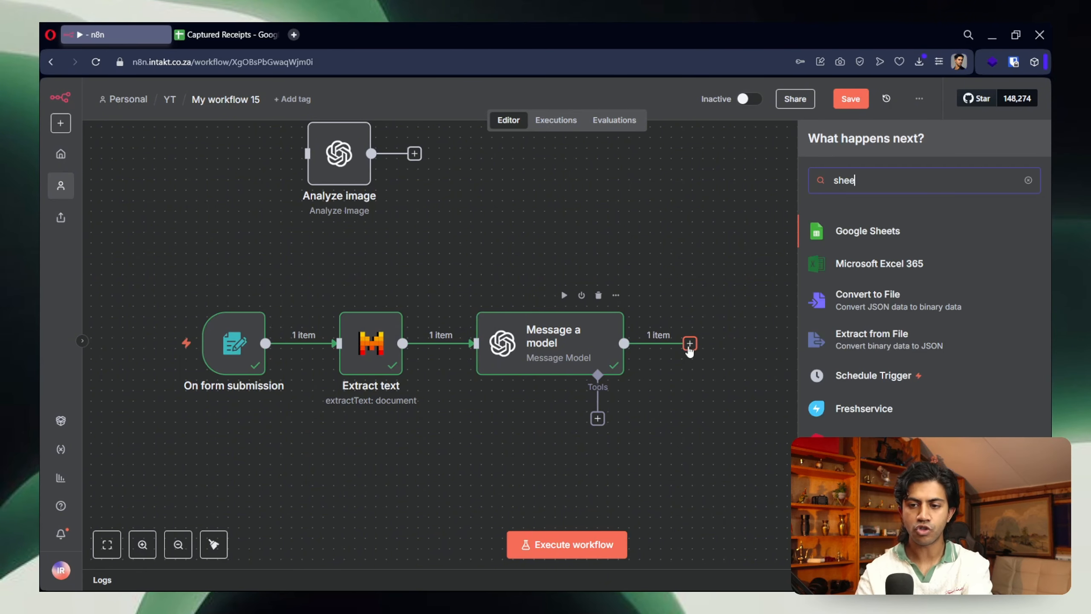
{"action": "left_click", "coordinate": [914, 243]}
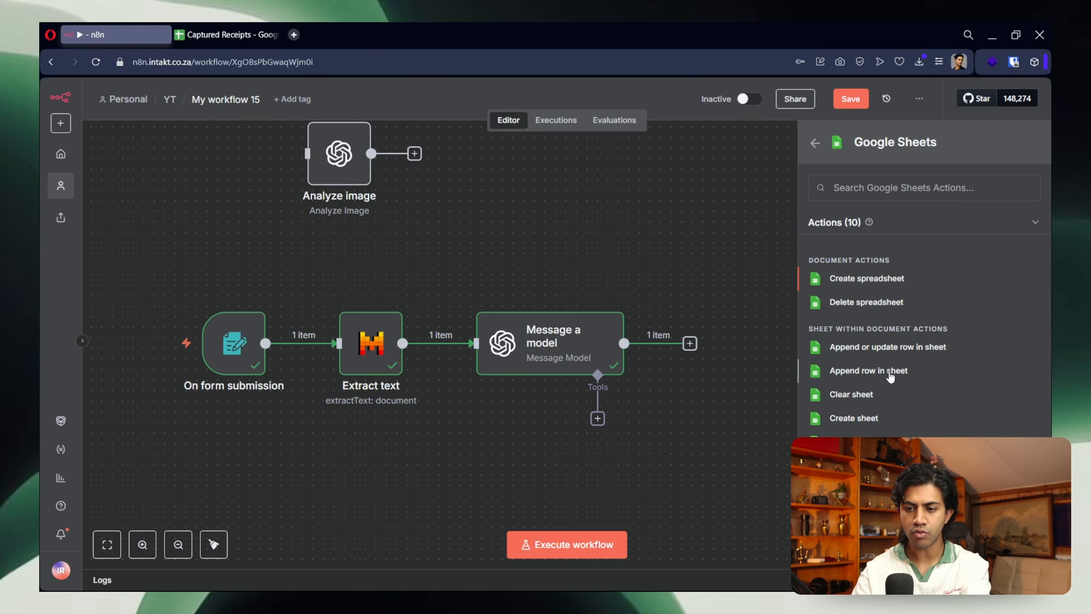
{"action": "left_click", "coordinate": [890, 372]}
{"action": "left_click", "coordinate": [476, 184]}
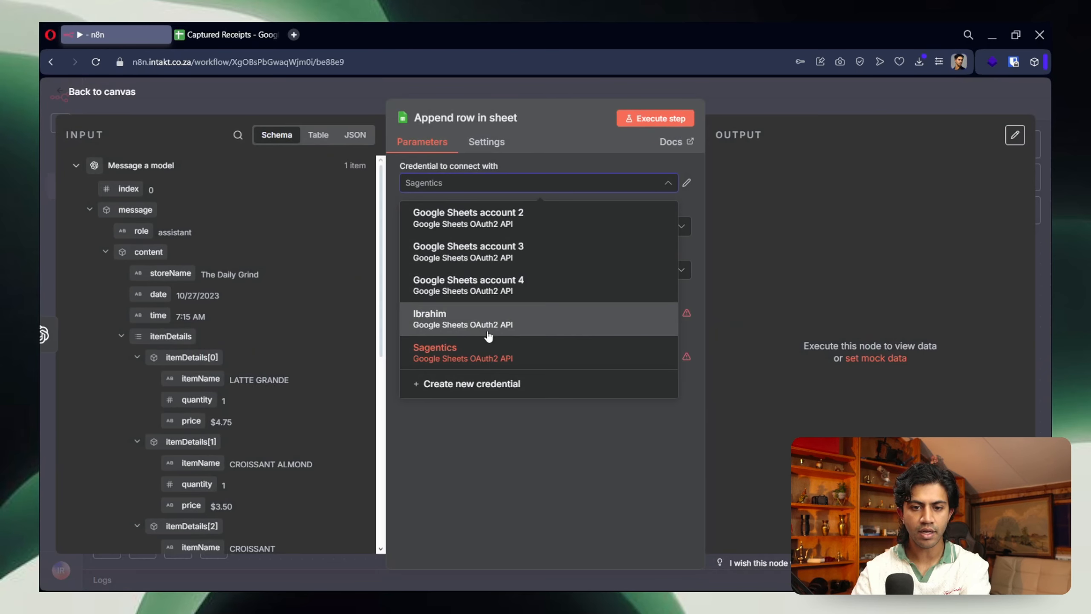
{"action": "left_click", "coordinate": [489, 336]}
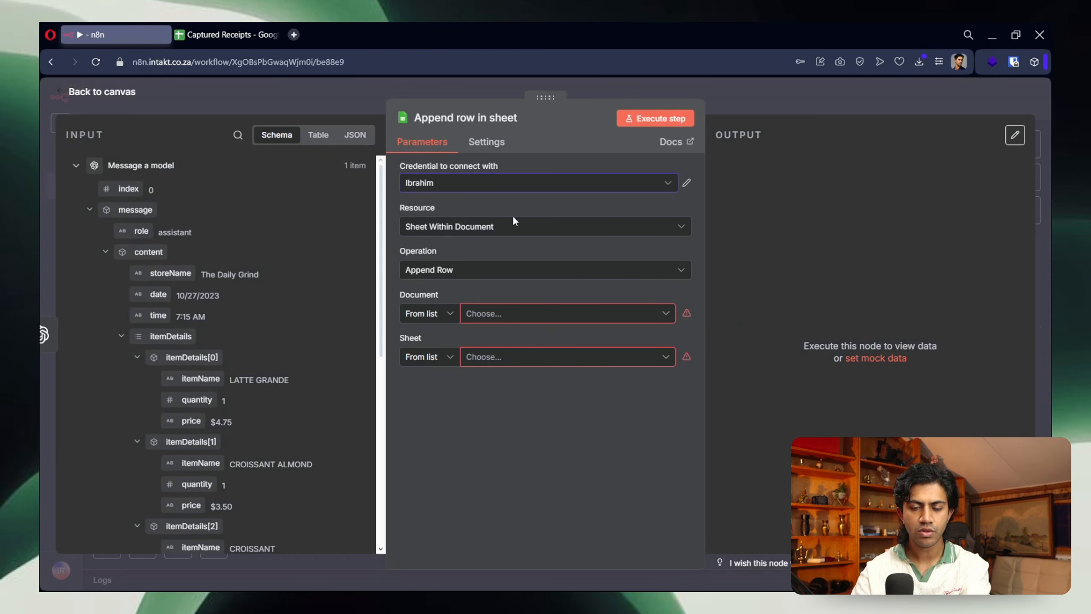
Step: Set the append node's document to Captured Receipts and its sheet to Sheet1
{"action": "left_click", "coordinate": [479, 313]}
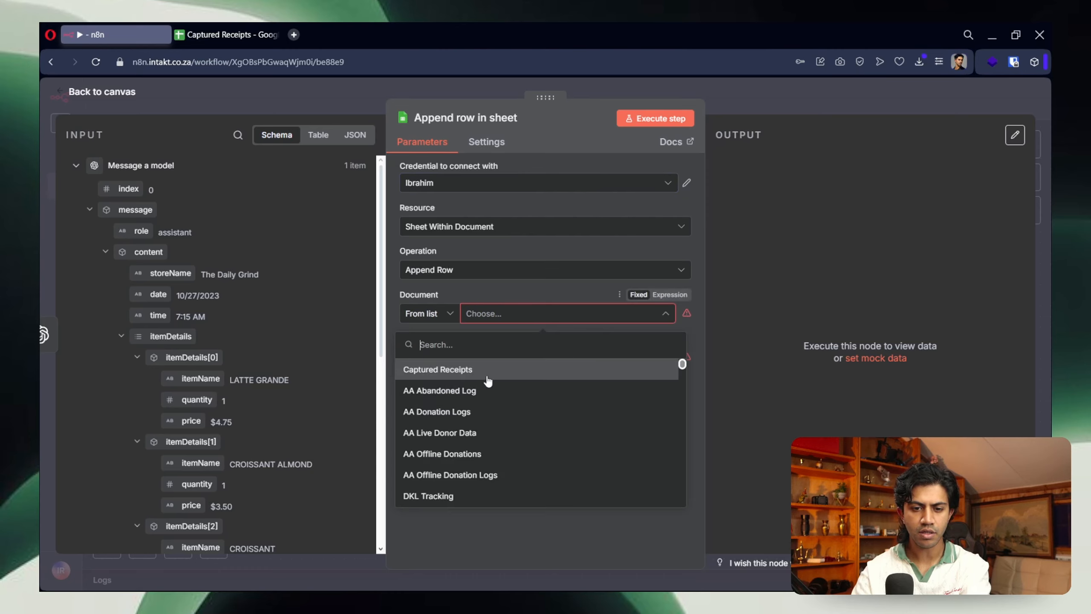
{"action": "left_click", "coordinate": [530, 371]}
{"action": "left_click", "coordinate": [536, 358]}
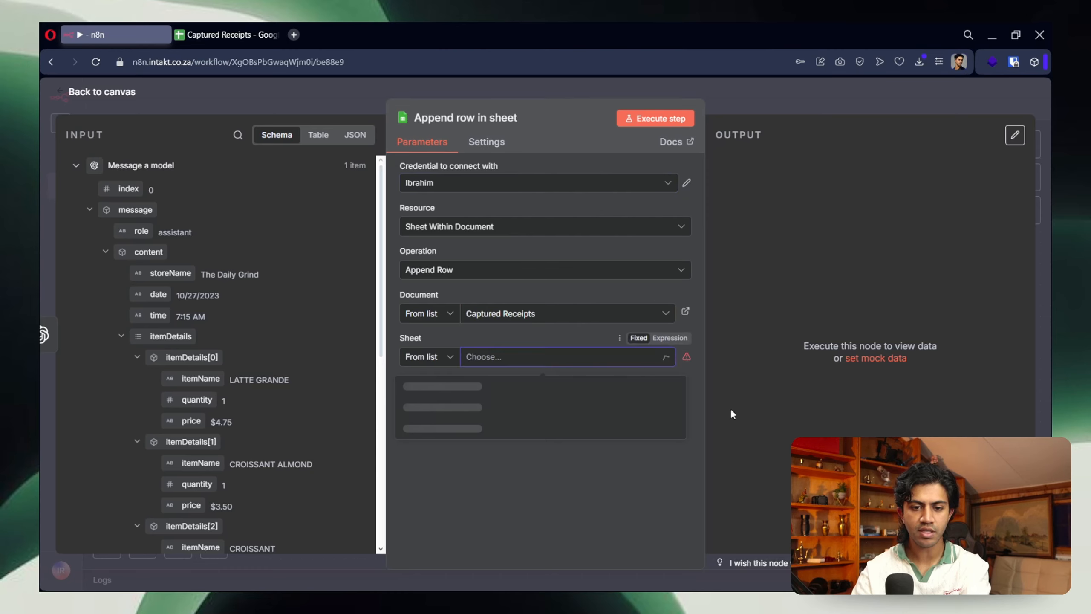
{"action": "left_click", "coordinate": [537, 388]}
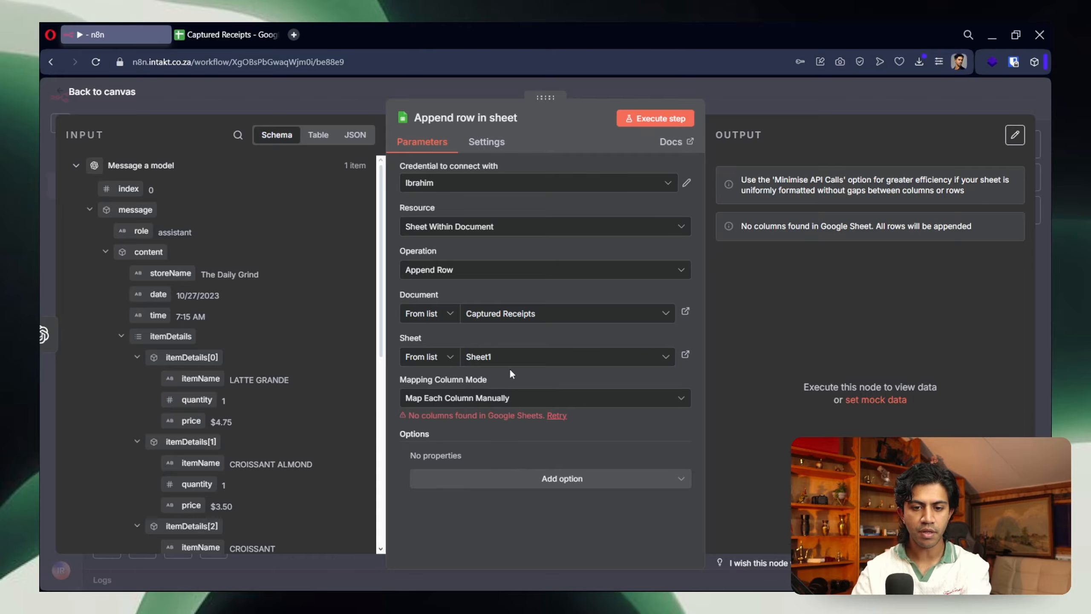
Step: Check the column headers of Captured Receipts in Google Sheets and set the append node's mapping column mode to Map Automatically
{"action": "left_click", "coordinate": [484, 400]}
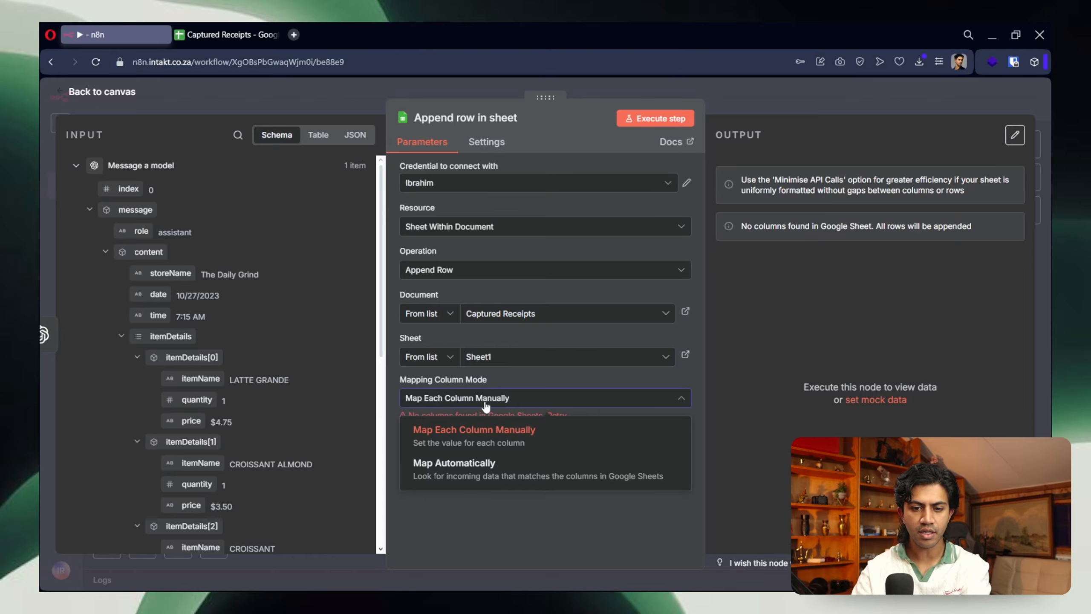
{"action": "left_click", "coordinate": [486, 405]}
{"action": "left_click", "coordinate": [232, 35]}
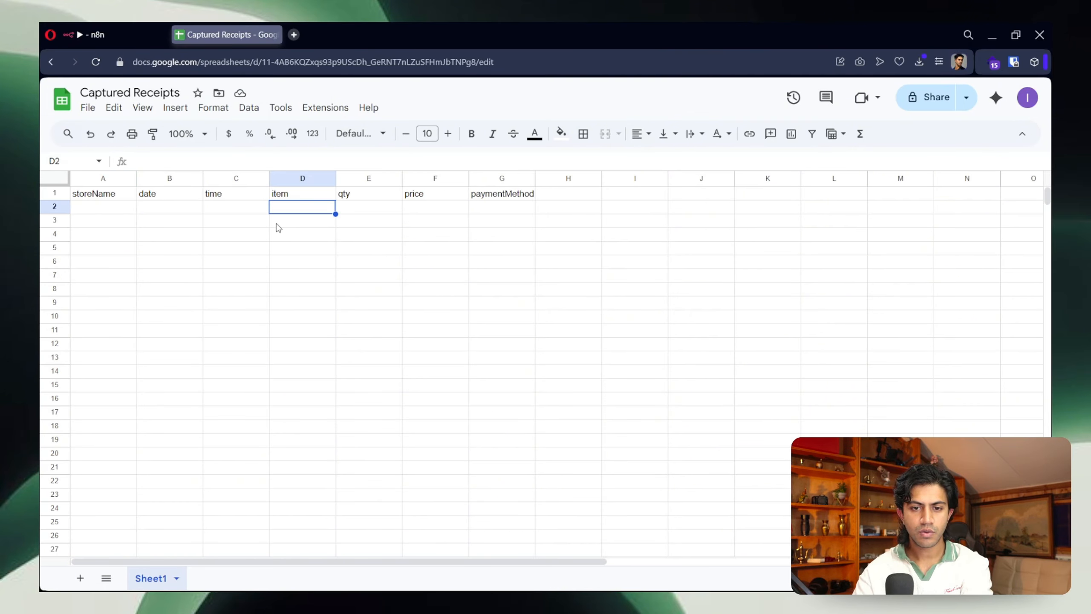
{"action": "left_click", "coordinate": [101, 35]}
{"action": "left_click", "coordinate": [538, 460]}
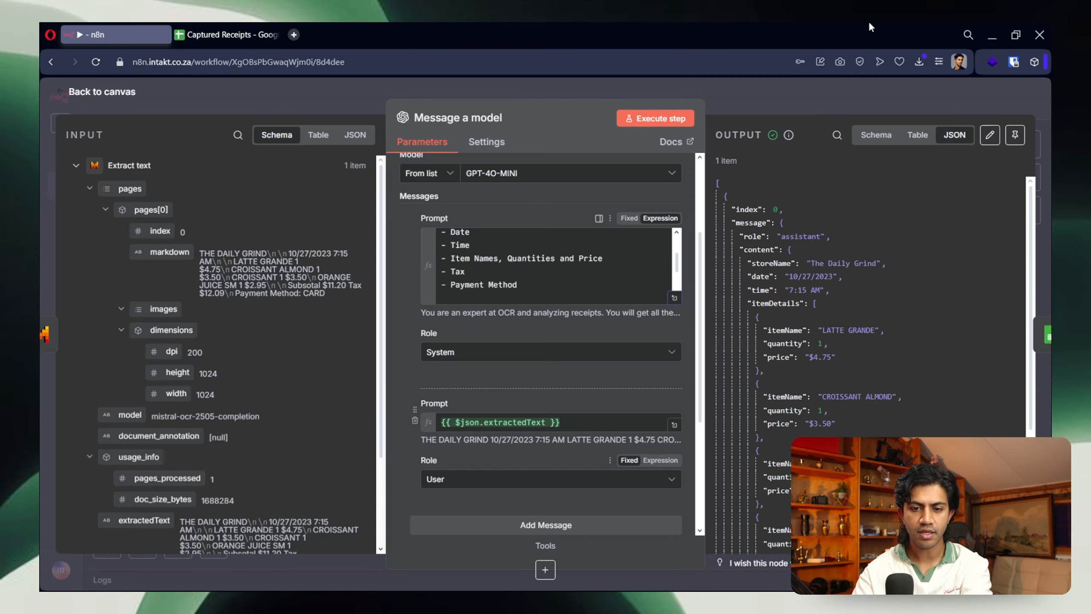
Step: Compare the columns to fill in the Append row in sheet node with the Message a model output and its prompt fields
{"action": "left_click", "coordinate": [768, 95]}
{"action": "left_click", "coordinate": [722, 351]}
{"action": "double_click", "coordinate": [724, 352]}
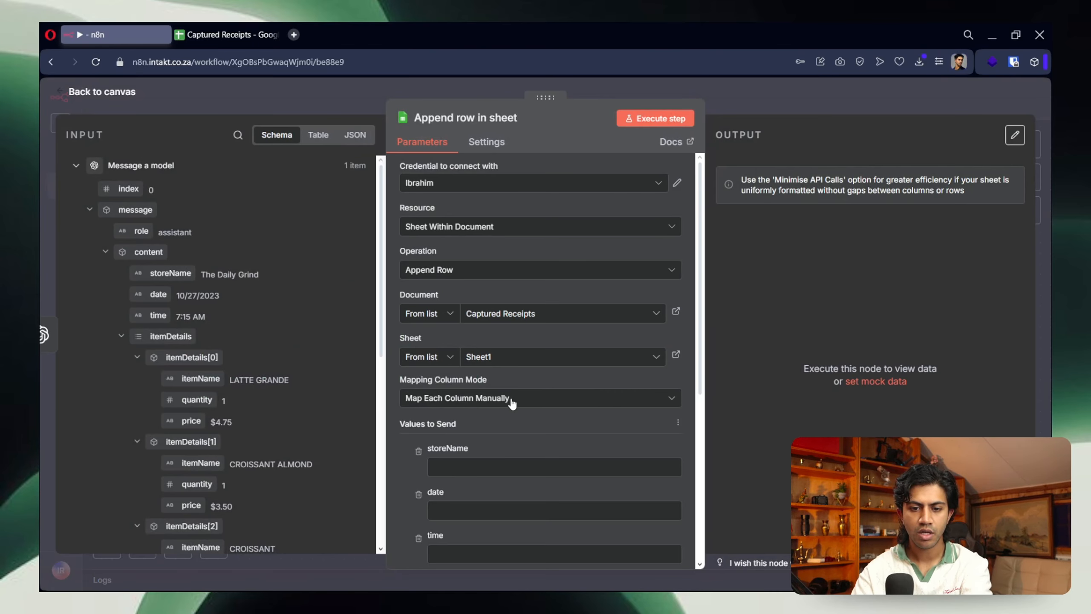
{"action": "scroll", "coordinate": [516, 419], "scroll_direction": "down", "scroll_amount": 4}
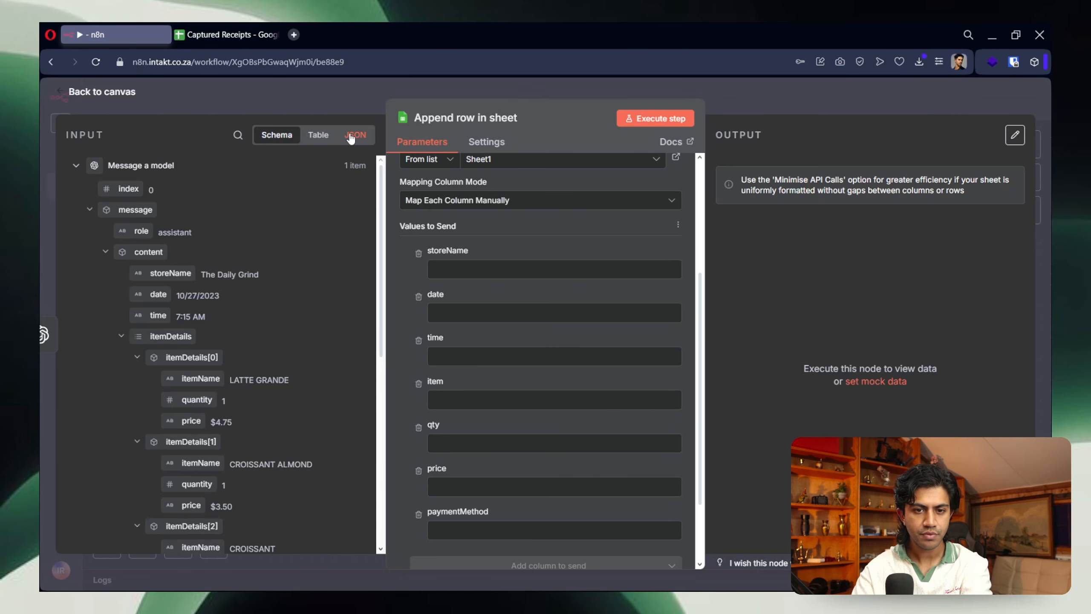
{"action": "scroll", "coordinate": [270, 318], "scroll_direction": "down", "scroll_amount": 2}
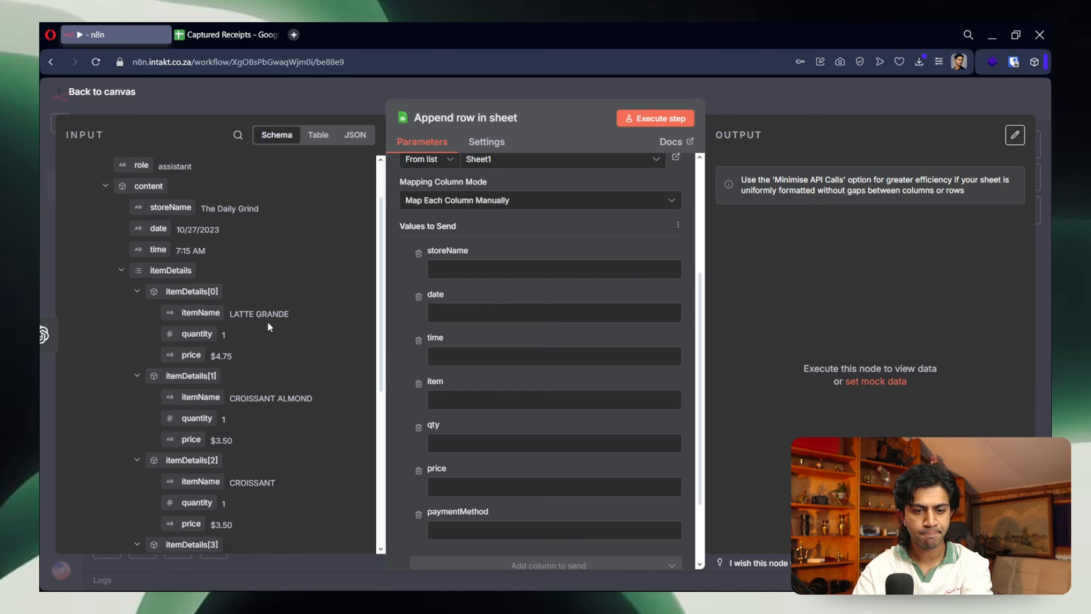
{"action": "key", "text": "Escape"}
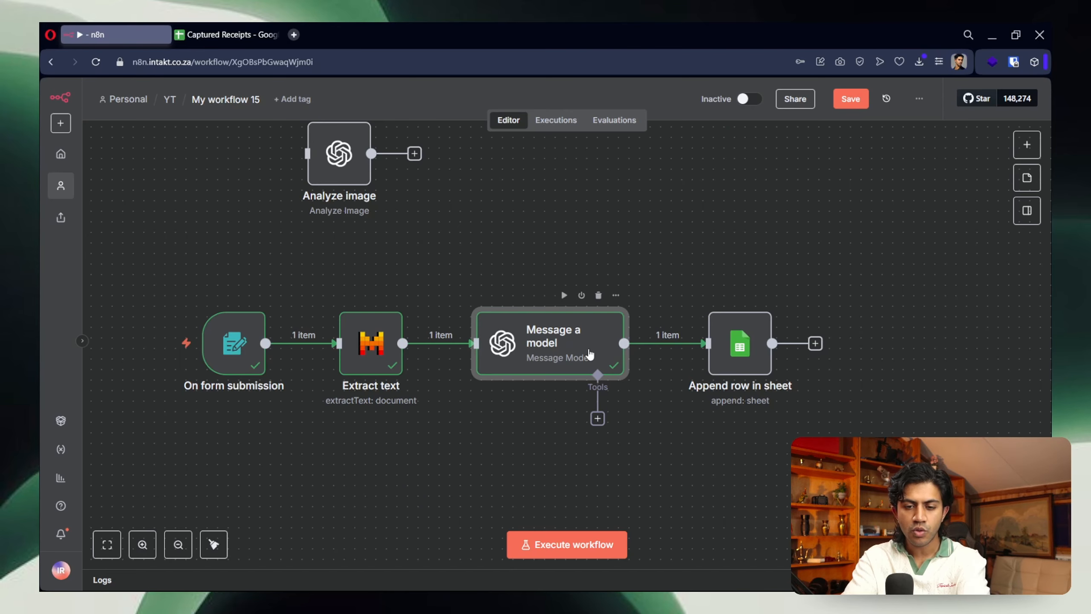
{"action": "double_click", "coordinate": [589, 354]}
{"action": "scroll", "coordinate": [595, 408], "scroll_direction": "down", "scroll_amount": 3}
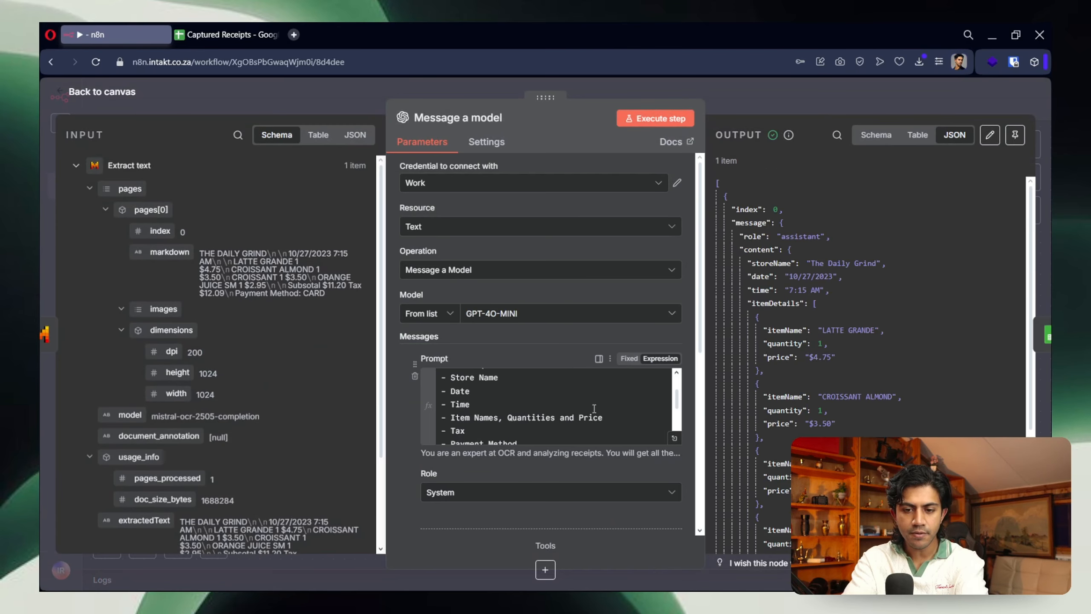
{"action": "scroll", "coordinate": [273, 376], "scroll_direction": "down", "scroll_amount": 3}
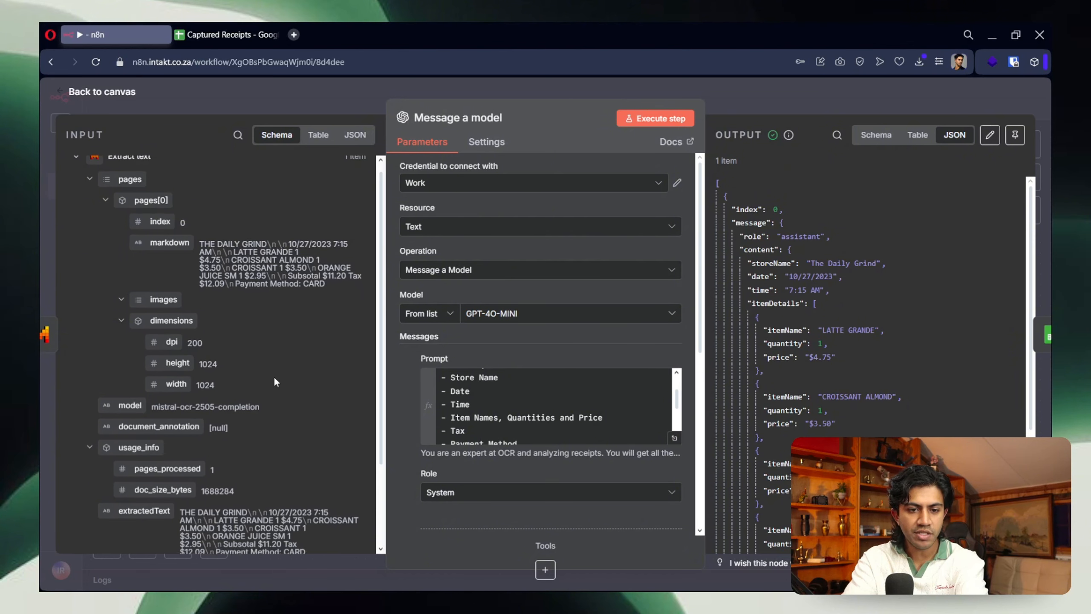
{"action": "left_click", "coordinate": [808, 99]}
{"action": "double_click", "coordinate": [732, 361]}
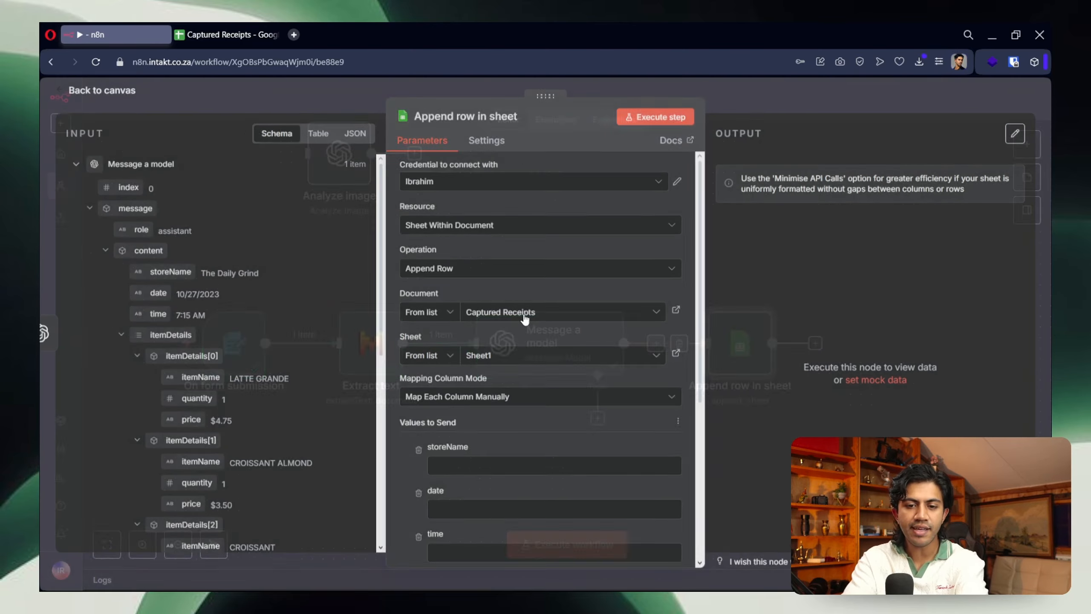
{"action": "scroll", "coordinate": [503, 423], "scroll_direction": "down", "scroll_amount": 3}
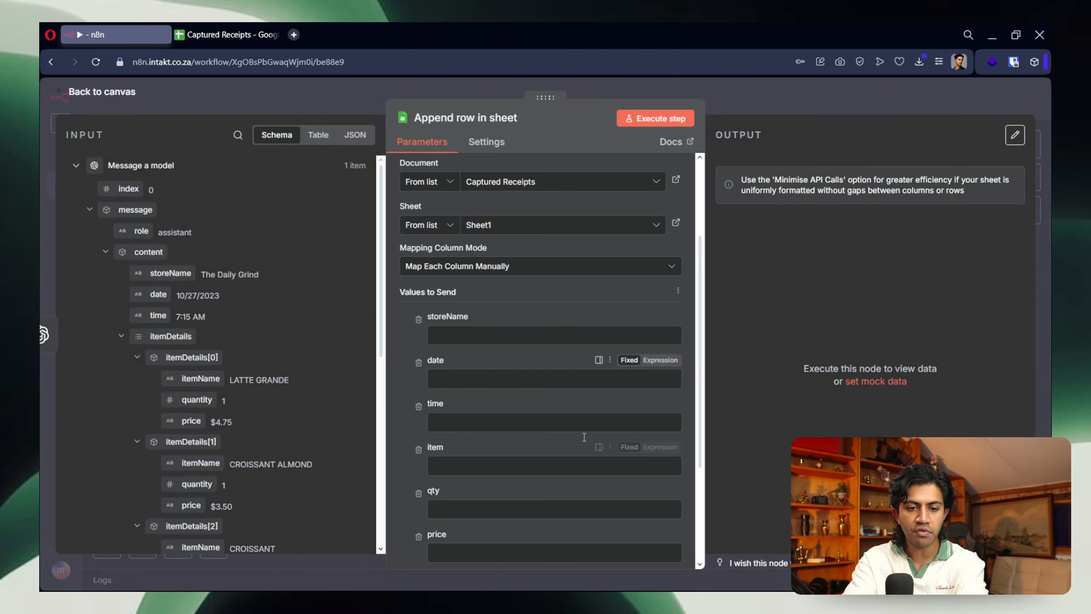
{"action": "left_click", "coordinate": [748, 99]}
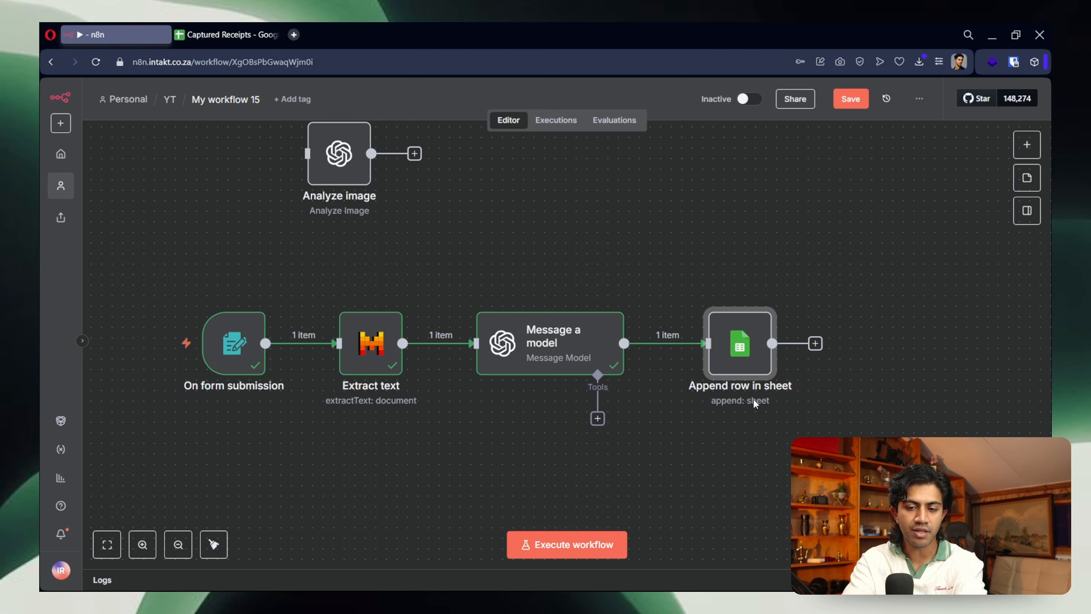
Step: Move the Append row in sheet node farther from Message a model to leave room for another node between them
{"action": "mouse_move", "coordinate": [746, 367]}
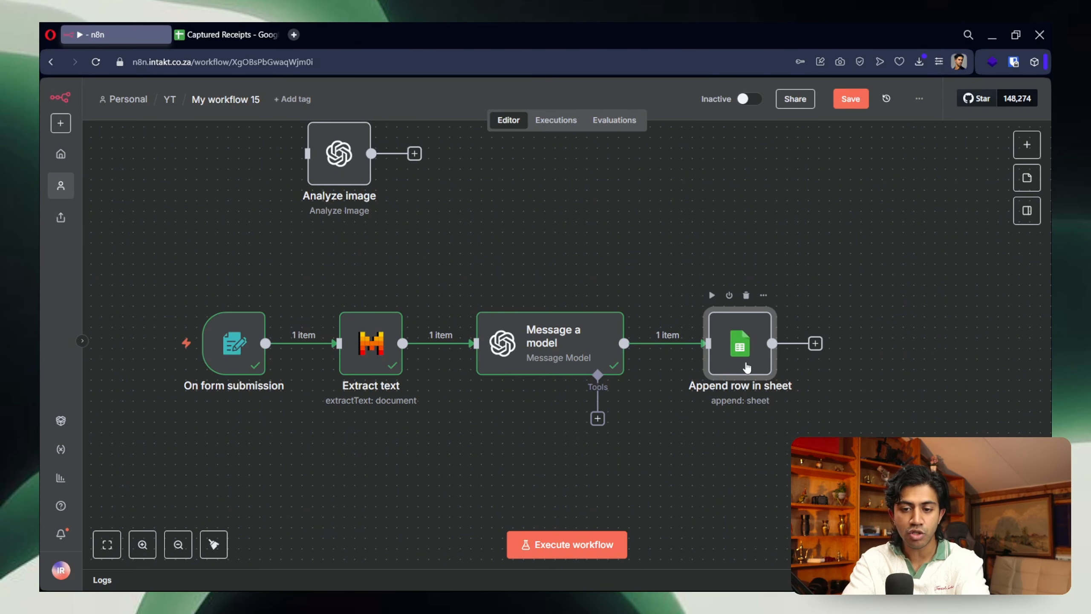
{"action": "left_click_drag", "start_coordinate": [746, 367], "coordinate": [811, 367]}
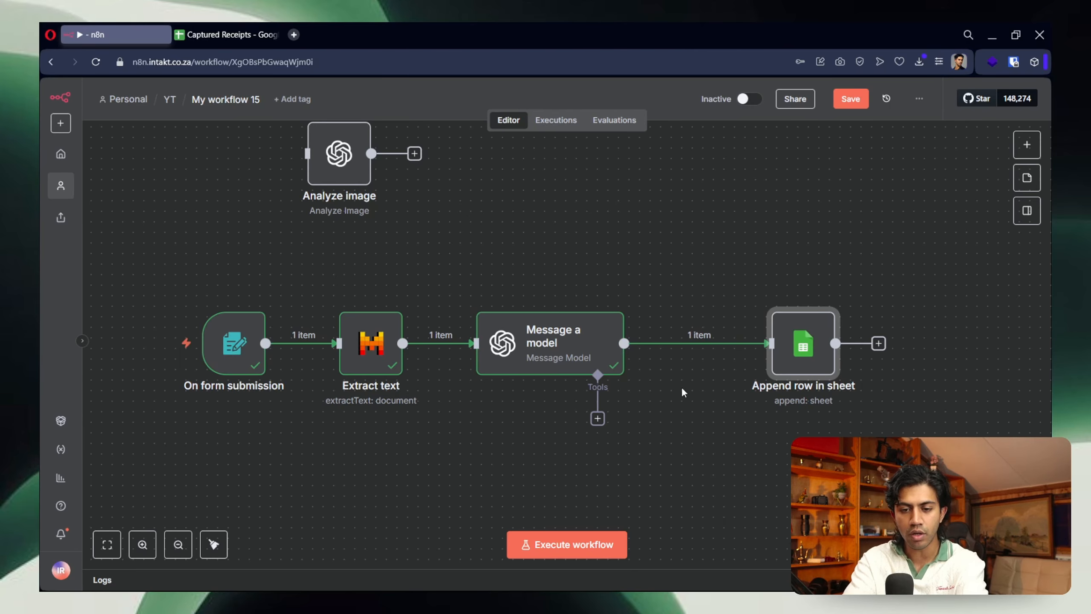
{"action": "mouse_move", "coordinate": [526, 364]}
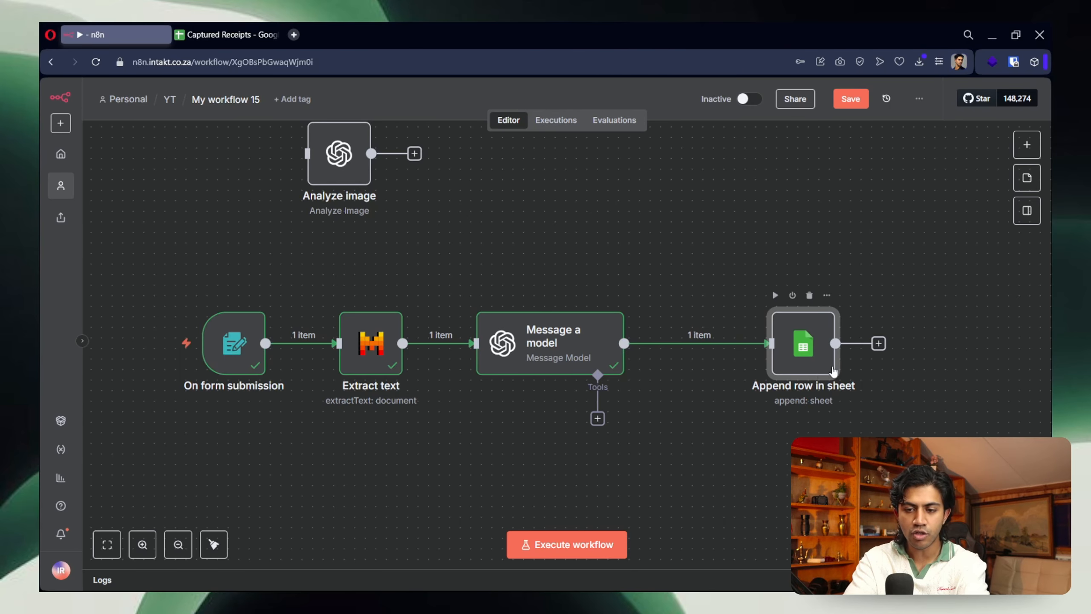
{"action": "left_click_drag", "start_coordinate": [831, 372], "coordinate": [905, 372]}
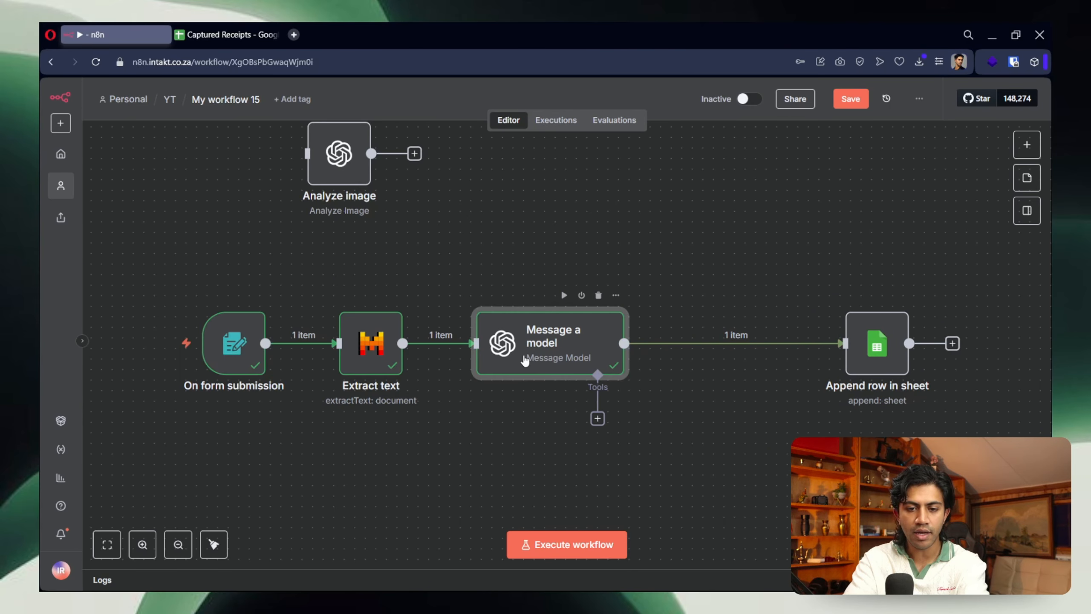
Step: Duplicate the Message a model node and place the copy above the connection to Append row in sheet
{"action": "double_click", "coordinate": [524, 363]}
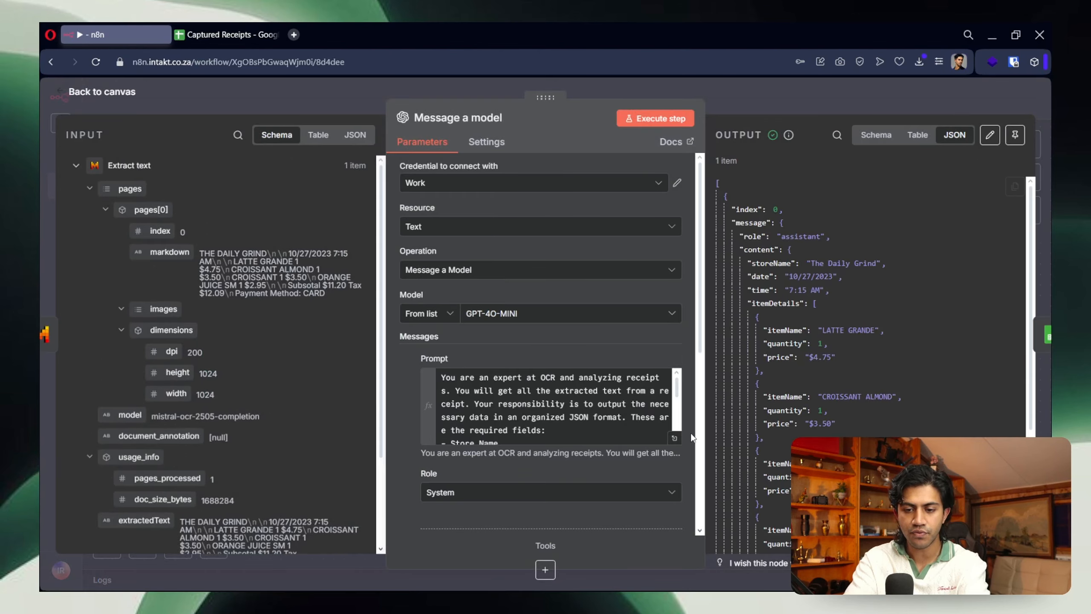
{"action": "left_click", "coordinate": [675, 438]}
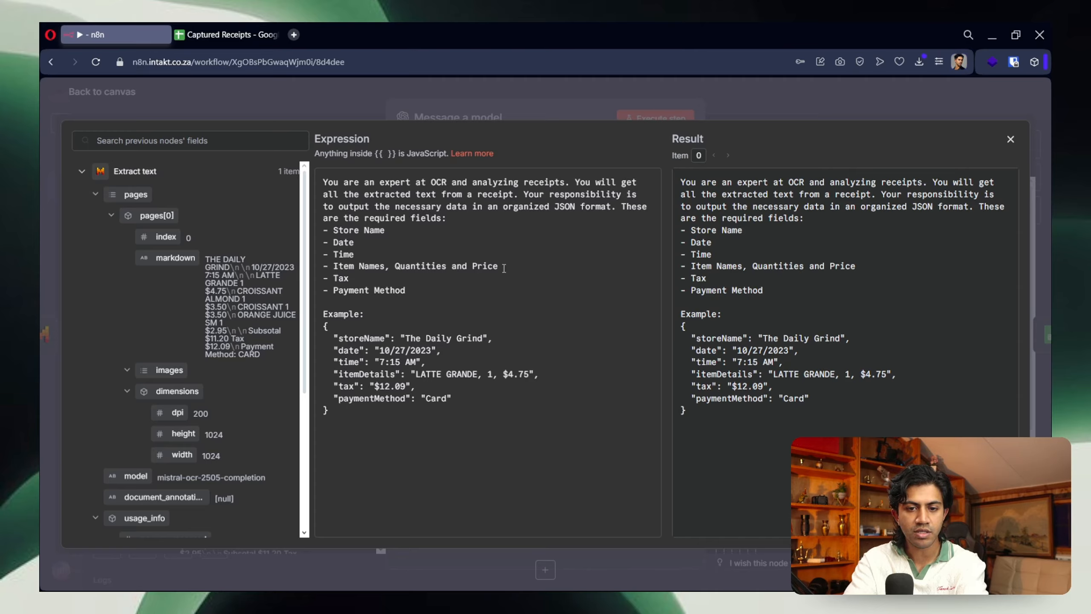
{"action": "left_click", "coordinate": [642, 98]}
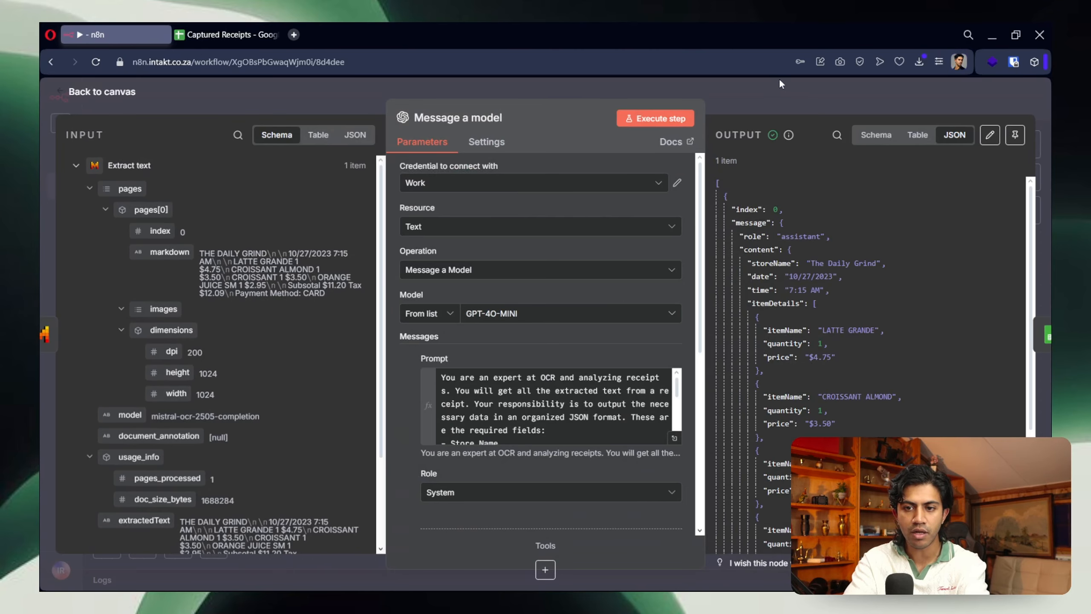
{"action": "key", "text": "Escape"}
{"action": "key", "text": "ctrl+d"}
{"action": "left_click_drag", "start_coordinate": [670, 391], "coordinate": [814, 95]}
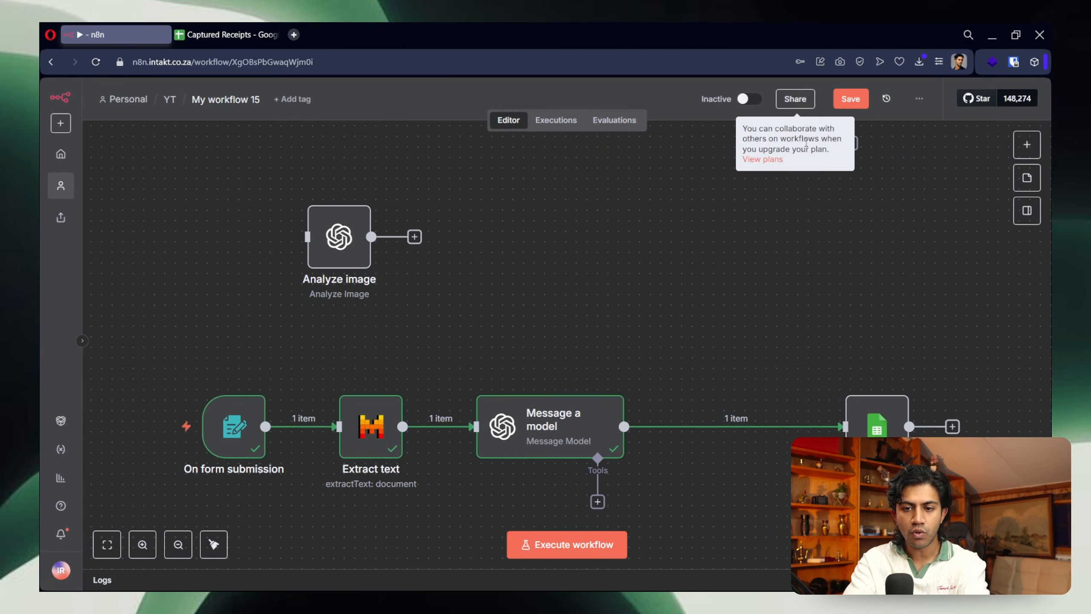
{"action": "scroll", "coordinate": [763, 242], "scroll_direction": "up", "scroll_amount": 3}
{"action": "left_click_drag", "start_coordinate": [816, 173], "coordinate": [762, 373]}
{"action": "scroll", "coordinate": [762, 373], "scroll_direction": "down", "scroll_amount": 3}
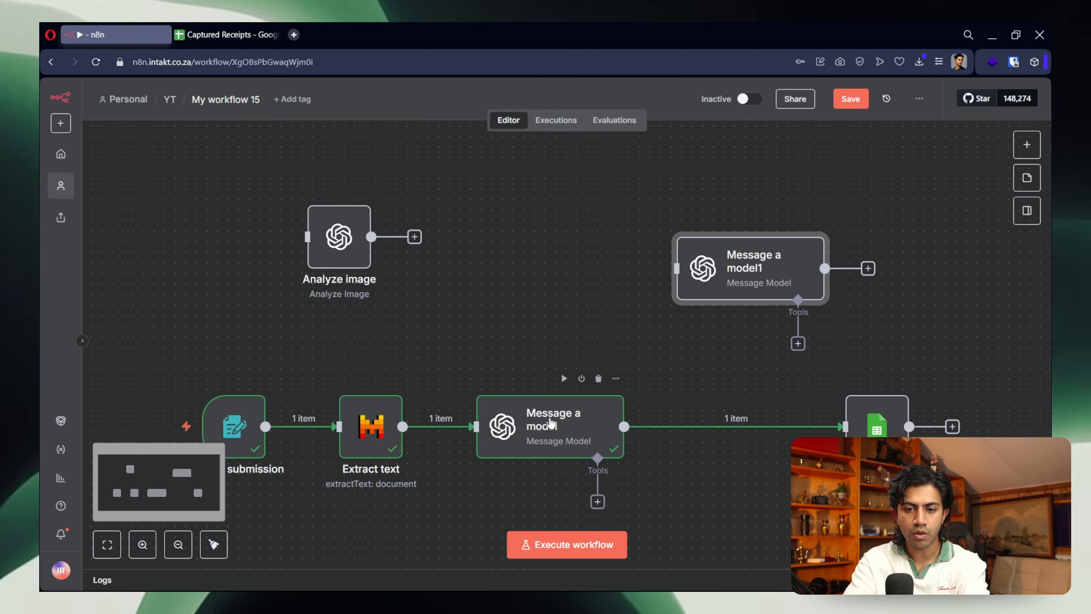
Step: Delete the "Item Names, Quantities and Price" field and the itemDetails example line from the original Message a model node's system prompt
{"action": "double_click", "coordinate": [549, 423]}
{"action": "left_click", "coordinate": [677, 449]}
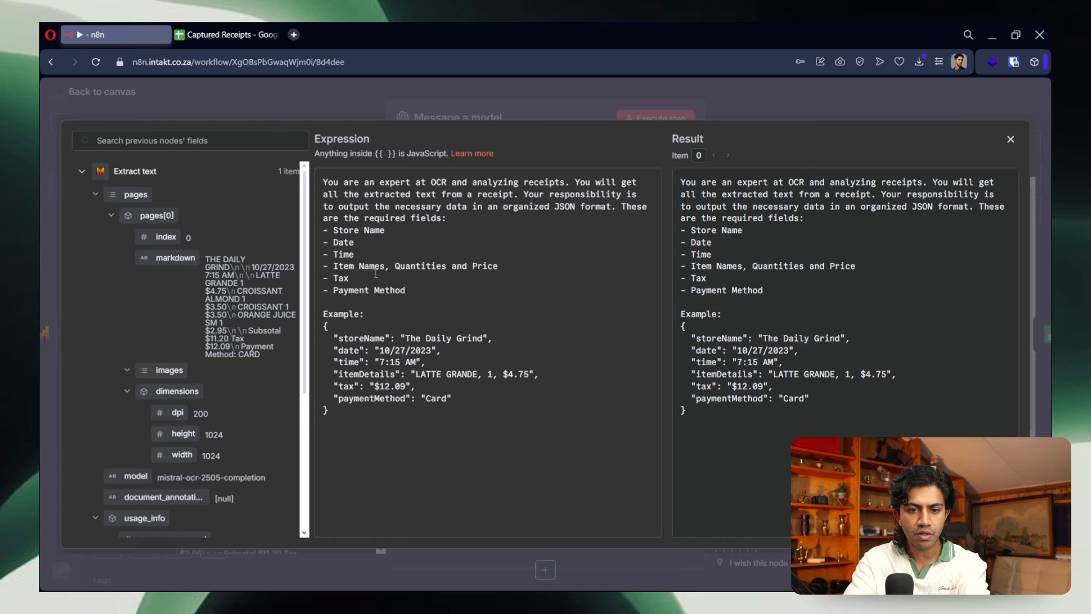
{"action": "left_click_drag", "start_coordinate": [472, 270], "coordinate": [323, 271]}
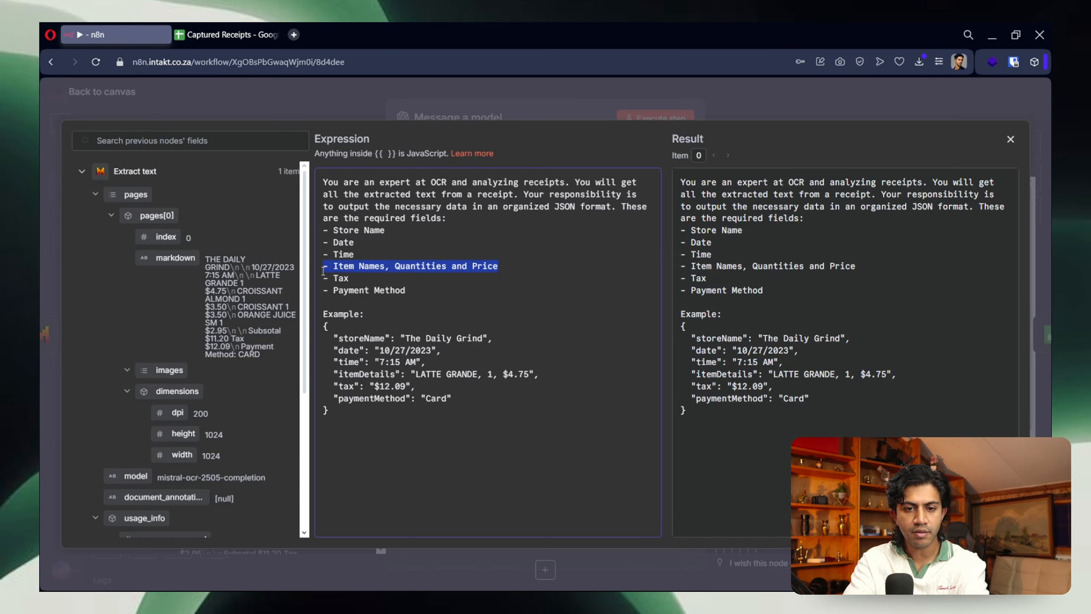
{"action": "key", "text": "BackSpace"}
{"action": "key", "text": "BackSpace"}
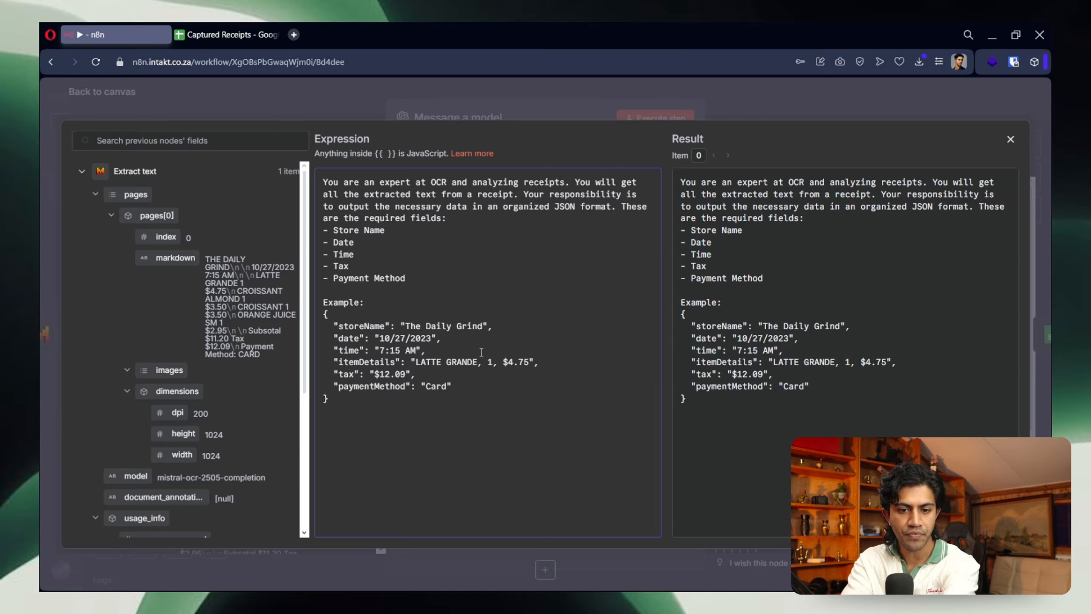
{"action": "left_click_drag", "start_coordinate": [544, 366], "coordinate": [326, 362]}
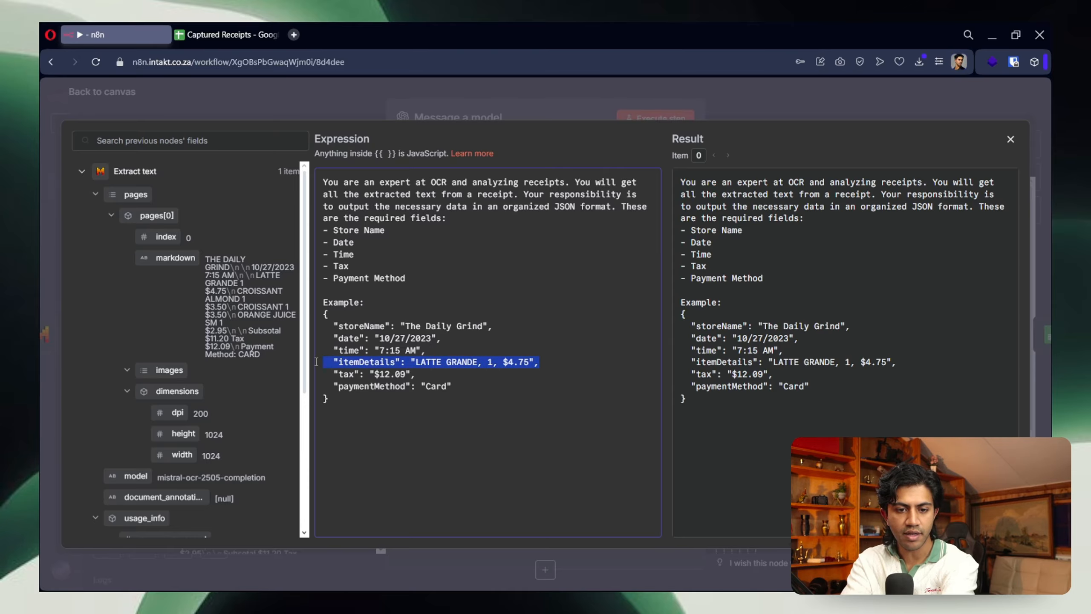
{"action": "key", "text": "BackSpace"}
{"action": "key", "text": "BackSpace"}
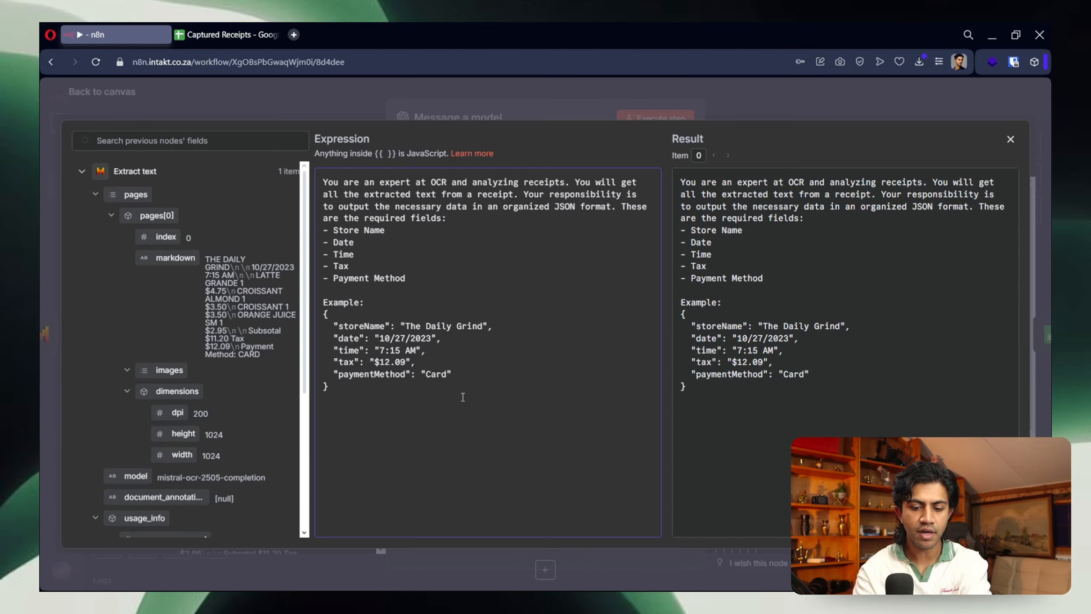
Step: Add "IGNORE THE ITEM DETAILS." at the end of the system prompt, execute Message a model and return to the canvas
{"action": "type", "text": "IGNORE TE"}
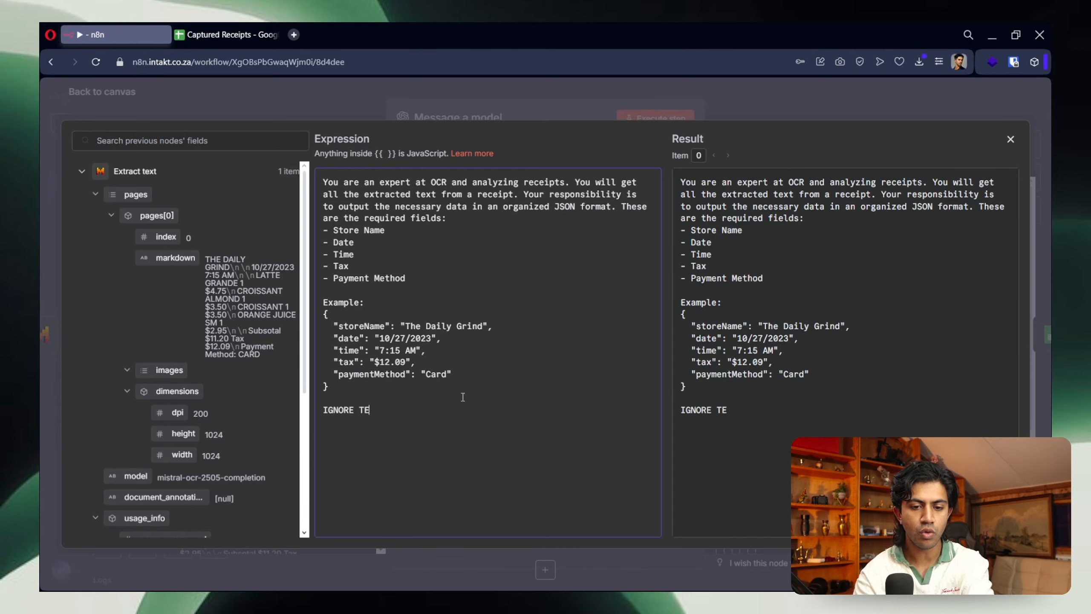
{"action": "key", "text": "BackSpace"}
{"action": "type", "text": "E THE ITEM DETAILS."}
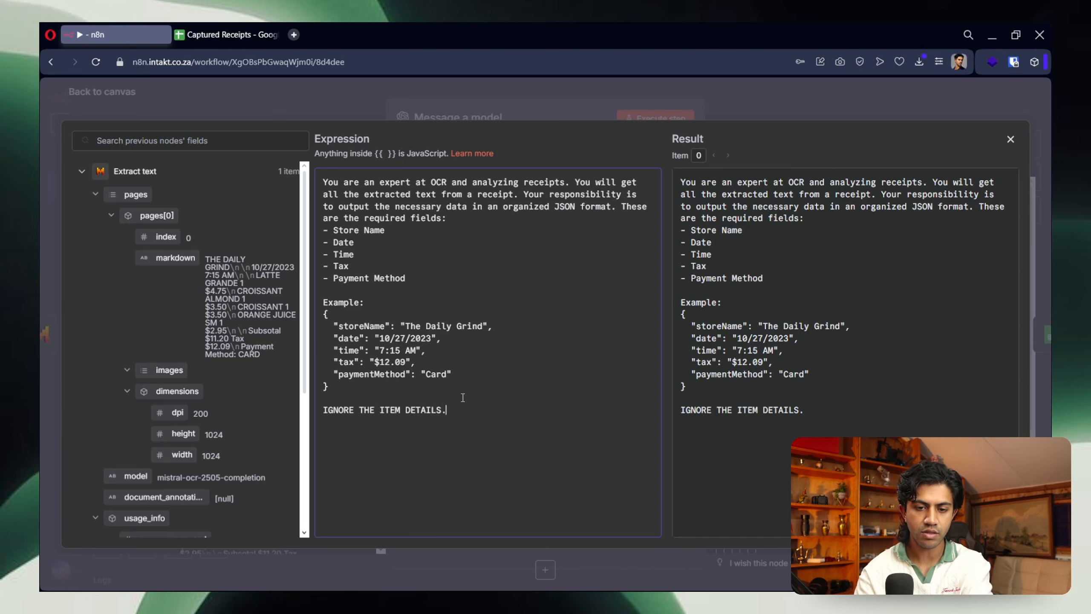
{"action": "key", "text": "Escape"}
{"action": "left_click", "coordinate": [663, 121]}
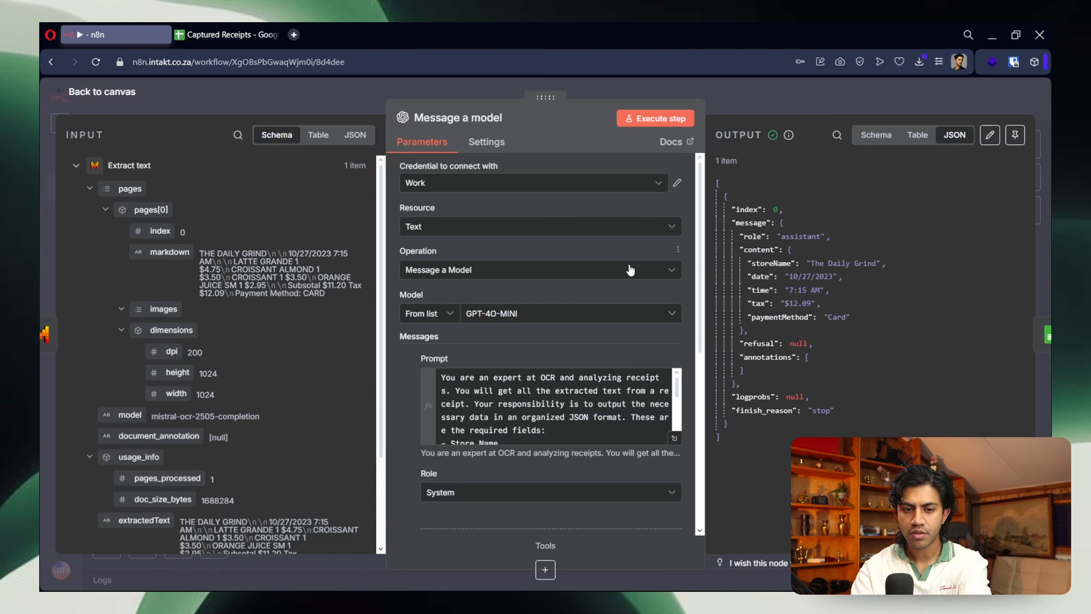
{"action": "left_click", "coordinate": [857, 90]}
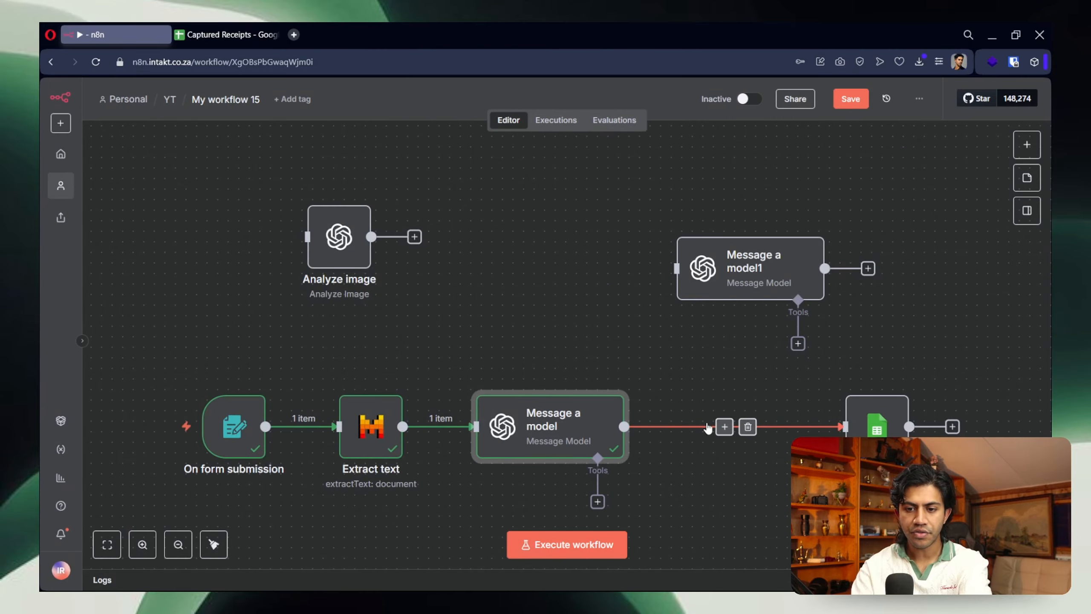
Step: Replace the connection from Message a model to Append row in sheet with one to Message a model1, and line that node up between them
{"action": "left_click_drag", "start_coordinate": [755, 268], "coordinate": [745, 320]}
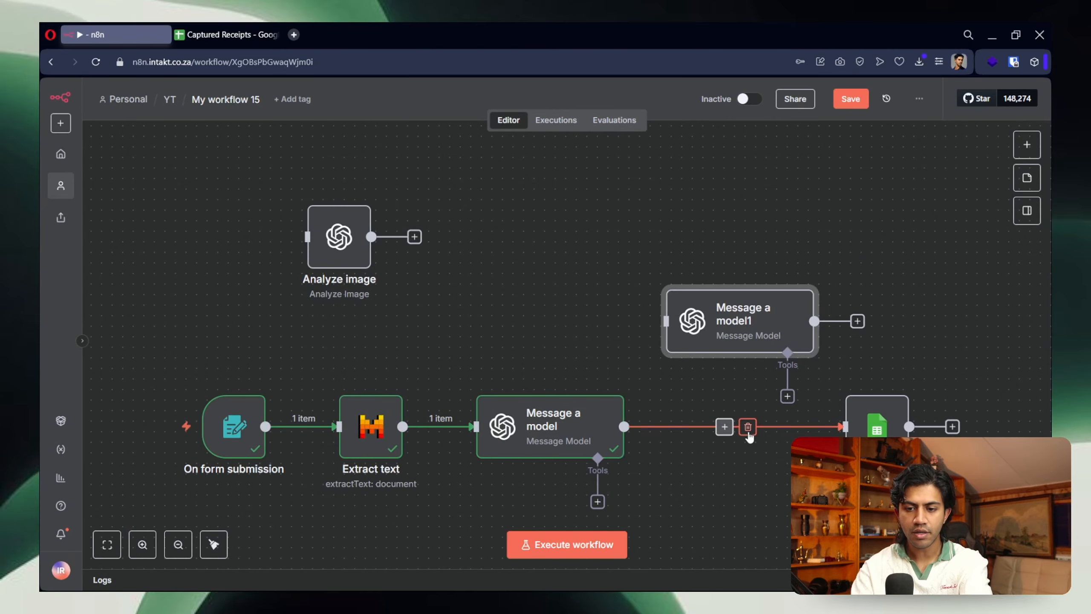
{"action": "left_click", "coordinate": [748, 427]}
{"action": "left_click_drag", "start_coordinate": [691, 427], "coordinate": [677, 325]}
{"action": "left_click_drag", "start_coordinate": [876, 425], "coordinate": [924, 424]}
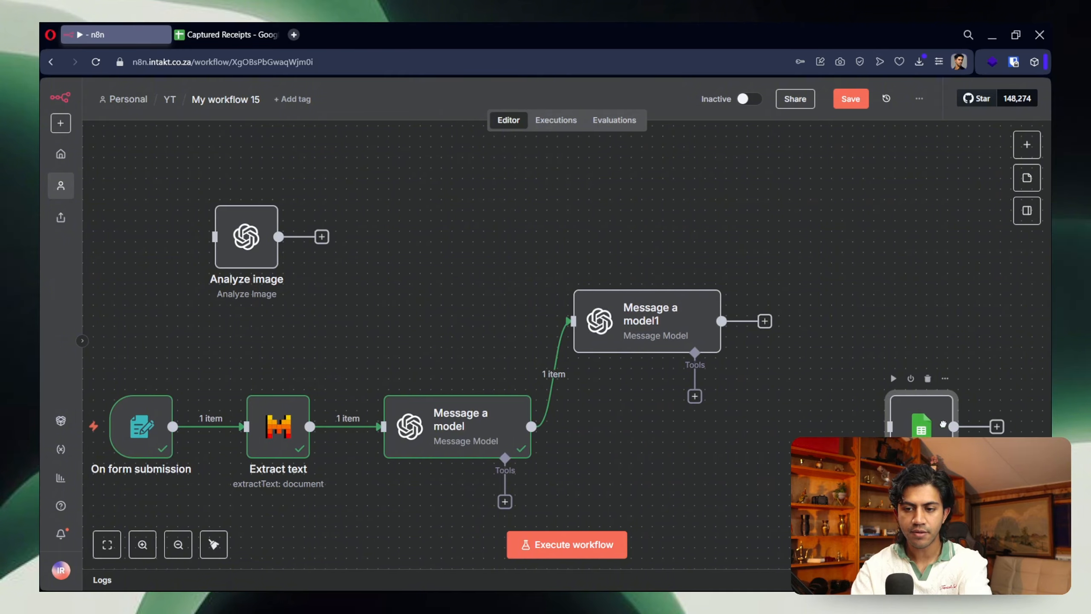
{"action": "left_click_drag", "start_coordinate": [673, 322], "coordinate": [698, 431]}
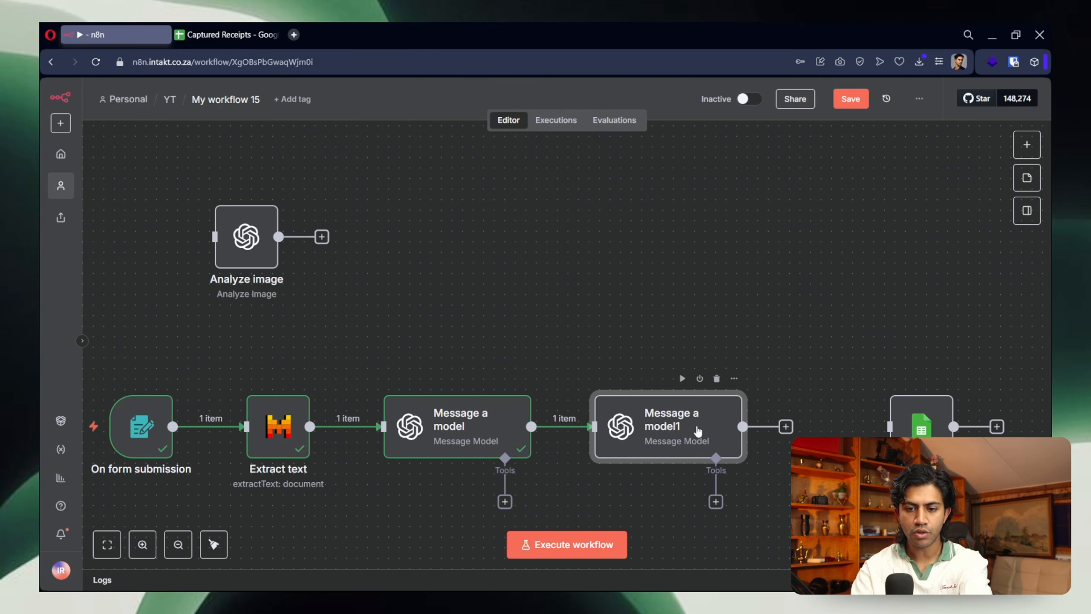
Step: Remove Store Name, Date, Time, Tax and Payment Method from the required fields in Message a model1's system prompt
{"action": "double_click", "coordinate": [690, 438]}
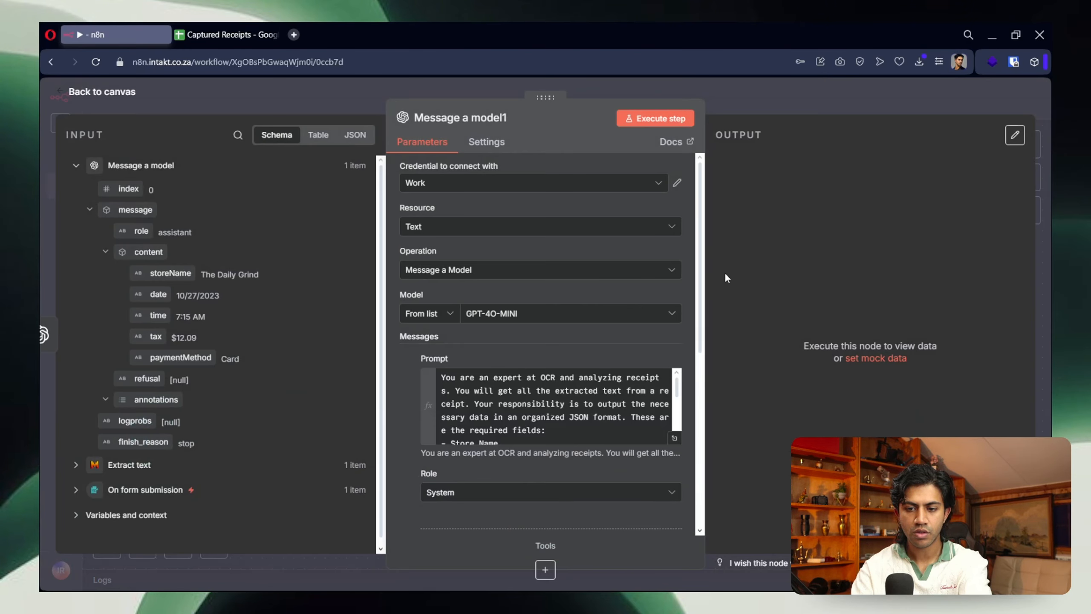
{"action": "left_click", "coordinate": [674, 439]}
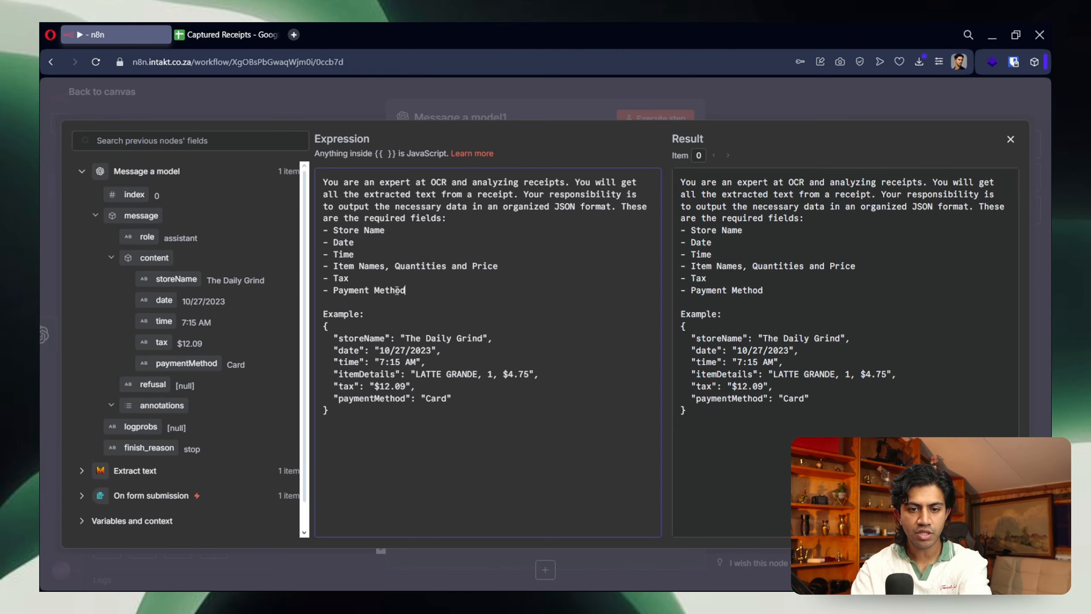
{"action": "left_click_drag", "start_coordinate": [404, 291], "coordinate": [281, 284]}
{"action": "key", "text": "BackSpace"}
{"action": "key", "text": "BackSpace"}
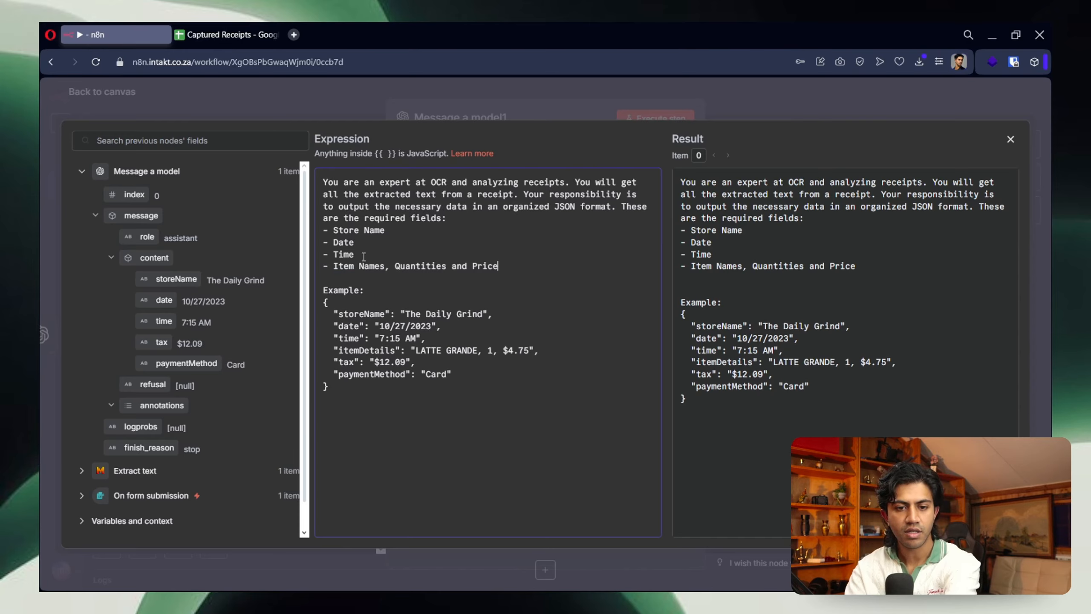
{"action": "left_click_drag", "start_coordinate": [355, 254], "coordinate": [319, 234]}
{"action": "key", "text": "BackSpace"}
{"action": "key", "text": "BackSpace"}
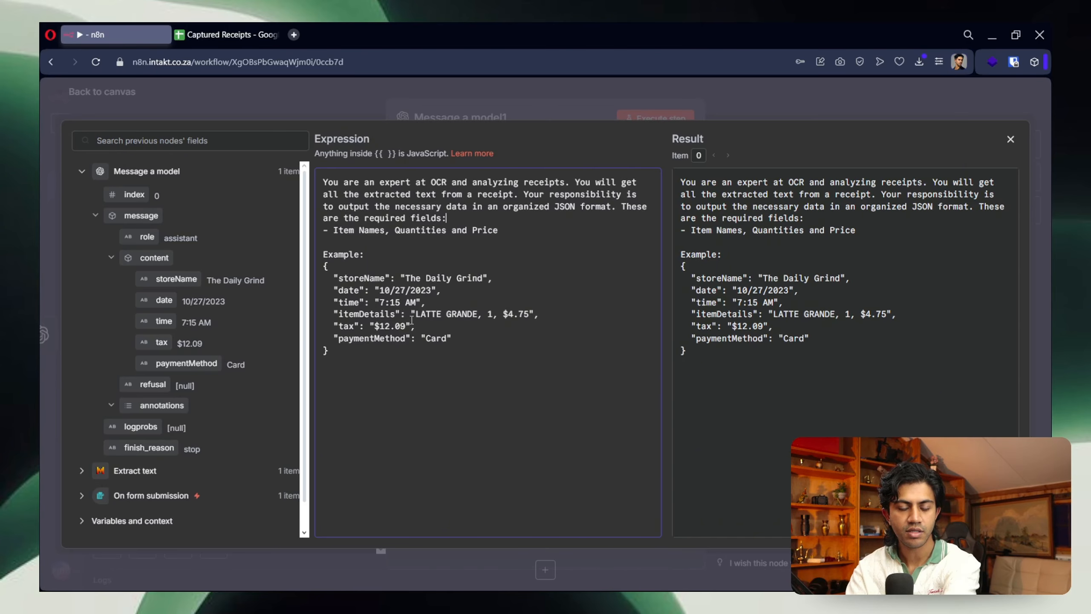
Step: Rewrite the JSON example in Message a model1's system prompt to item "LATTE GRANDE", qty "1" and price "$4.75", followed by "..."
{"action": "left_click_drag", "start_coordinate": [427, 303], "coordinate": [324, 278]}
{"action": "key", "text": "BackSpace"}
{"action": "key", "text": "BackSpace"}
{"action": "left_click_drag", "start_coordinate": [457, 309], "coordinate": [308, 298]}
{"action": "key", "text": "BackSpace"}
{"action": "key", "text": "BackSpace"}
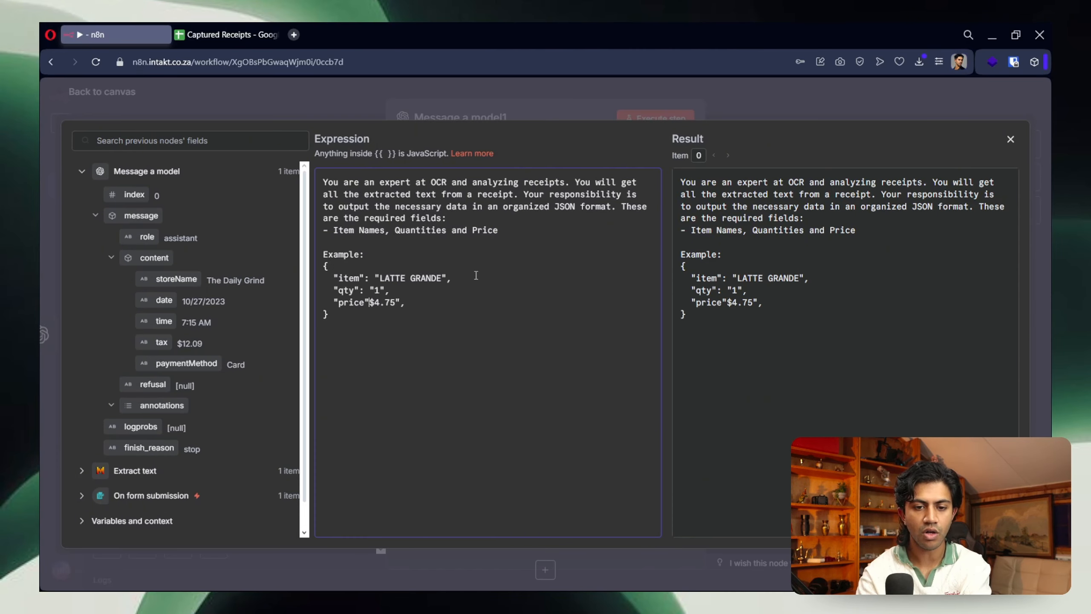
{"action": "type", "text": ": "}
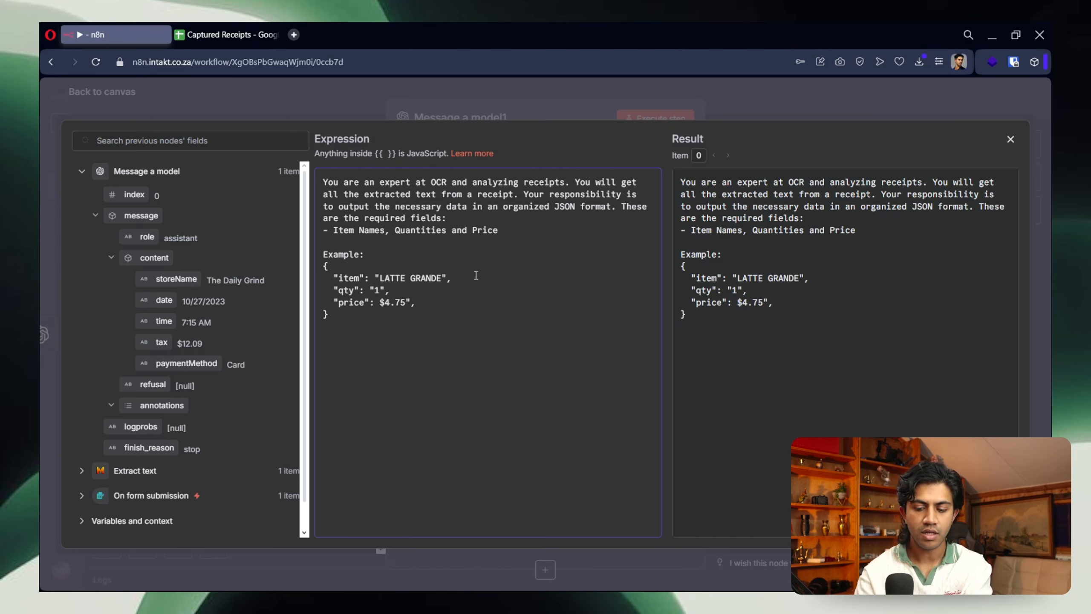
{"action": "type", "text": "\""}
{"action": "key", "text": "BackSpace"}
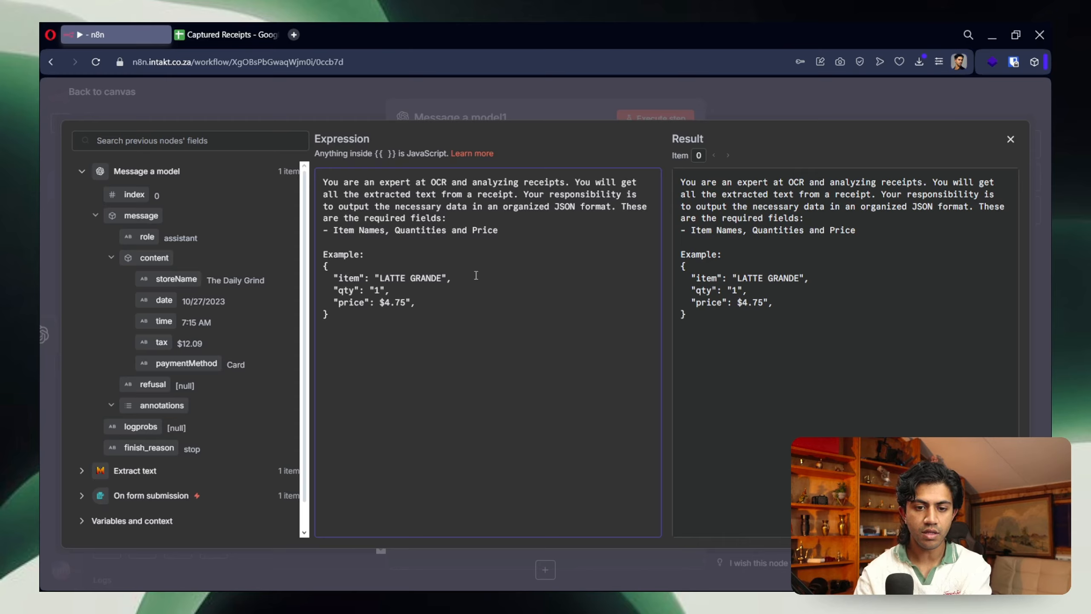
{"action": "type", "text": "\""}
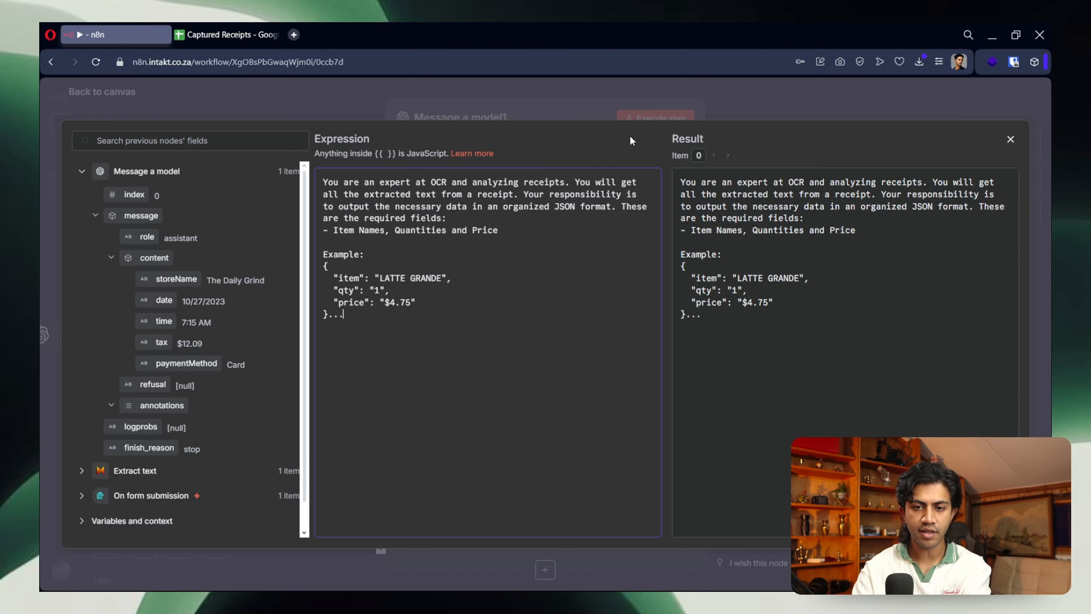
Step: Close the prompt editor, execute Message a model1 from the canvas and open the node's details
{"action": "left_click", "coordinate": [697, 95]}
{"action": "left_click", "coordinate": [743, 101]}
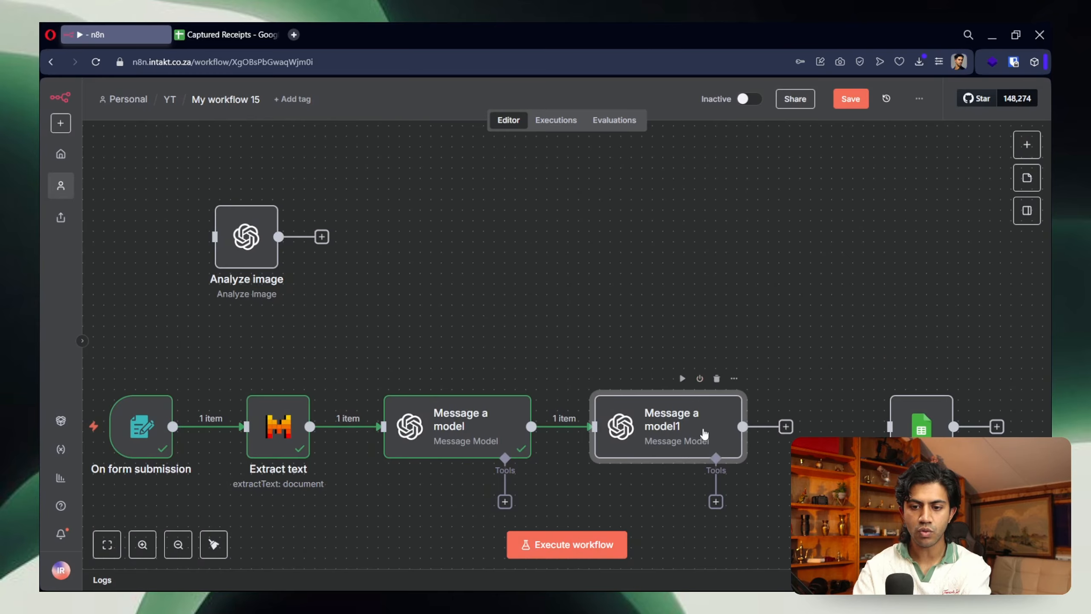
{"action": "left_click", "coordinate": [683, 379]}
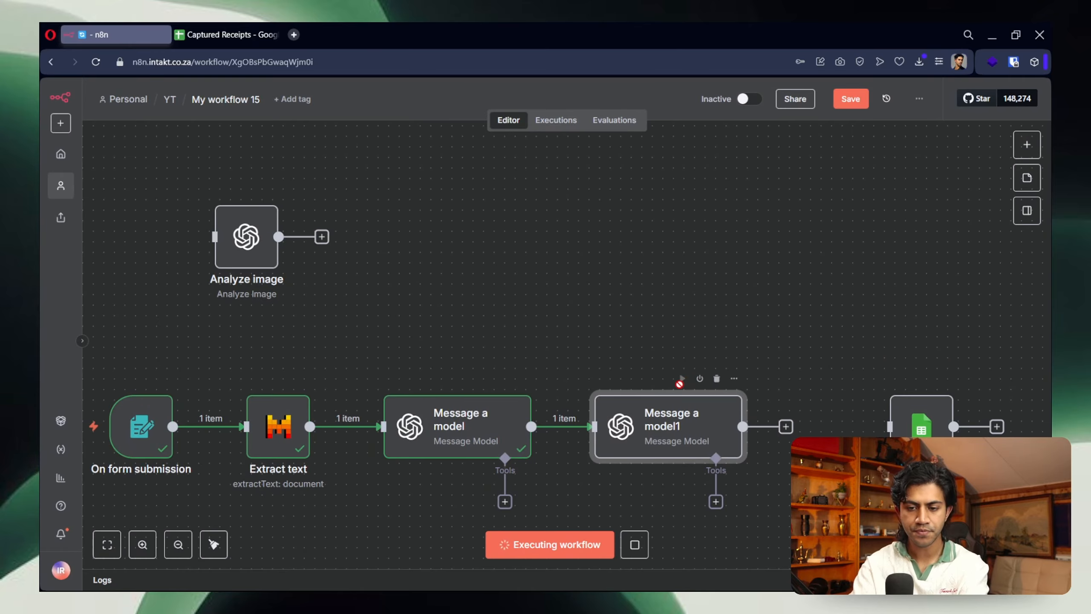
{"action": "double_click", "coordinate": [677, 440]}
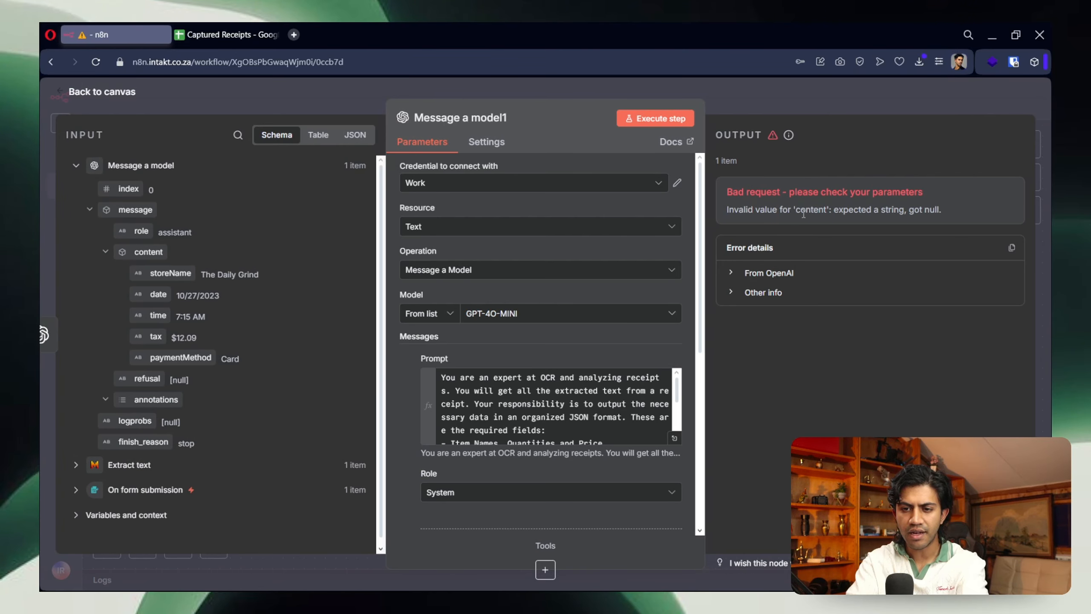
Step: Replace Message a model1's user prompt with the markdown field of pages[0] from the Extract text node
{"action": "scroll", "coordinate": [526, 357], "scroll_direction": "down", "scroll_amount": 7}
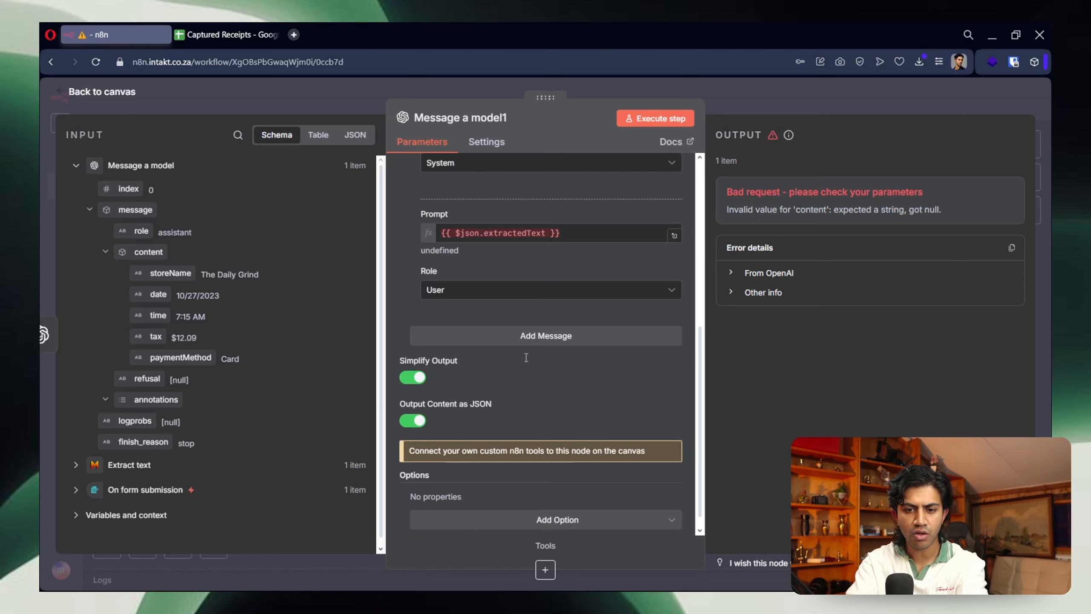
{"action": "scroll", "coordinate": [513, 333], "scroll_direction": "up", "scroll_amount": 3}
{"action": "left_click", "coordinate": [516, 365]}
{"action": "key", "text": "ctrl+a"}
{"action": "key", "text": "BackSpace"}
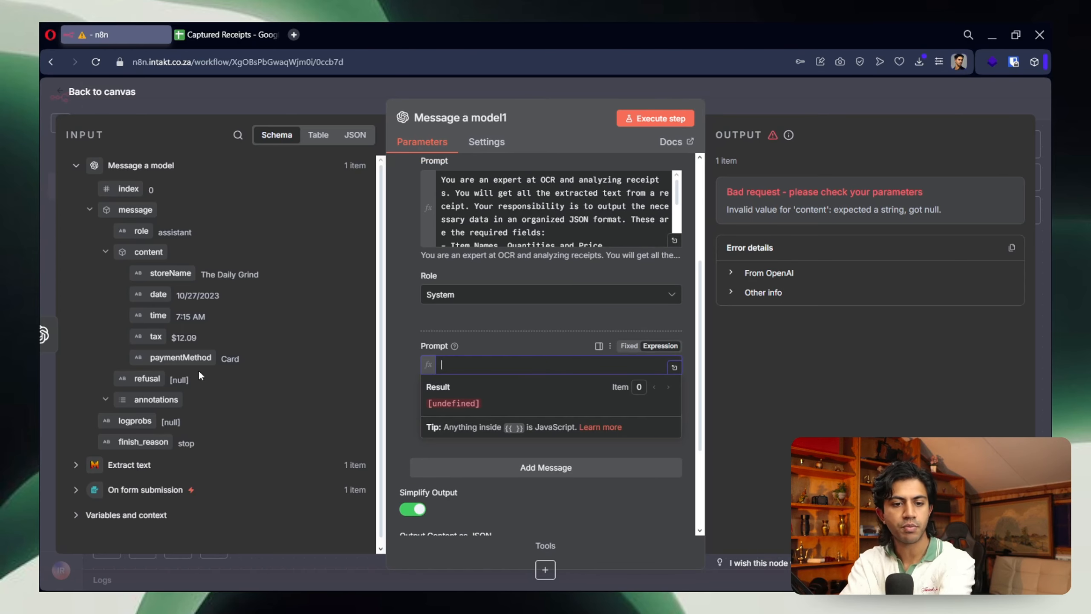
{"action": "left_click", "coordinate": [160, 167]}
{"action": "left_click", "coordinate": [137, 191]}
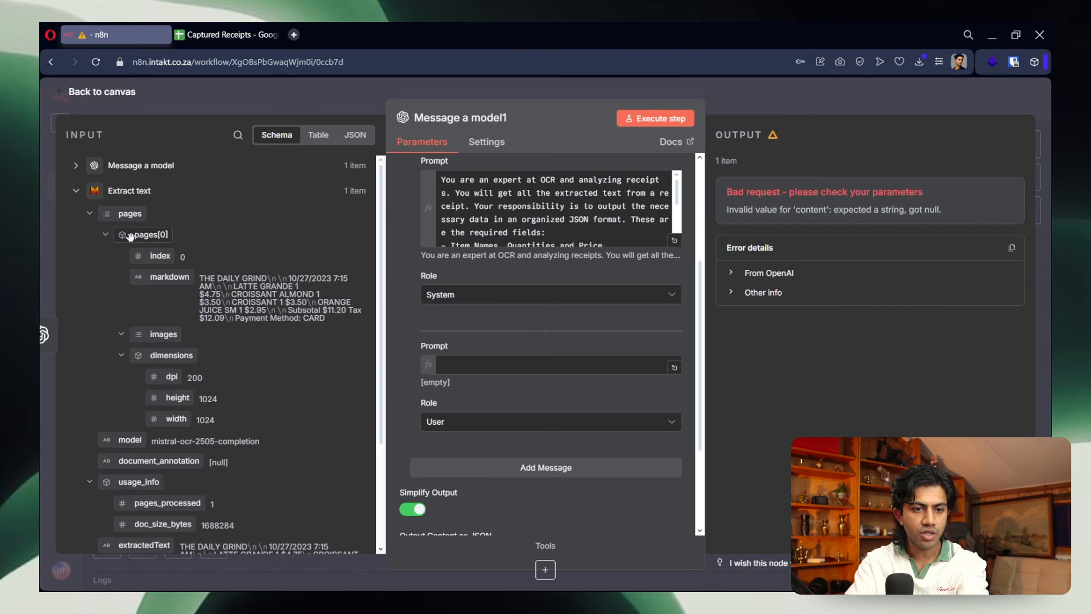
{"action": "left_click_drag", "start_coordinate": [163, 281], "coordinate": [486, 374]}
{"action": "left_click", "coordinate": [772, 405]}
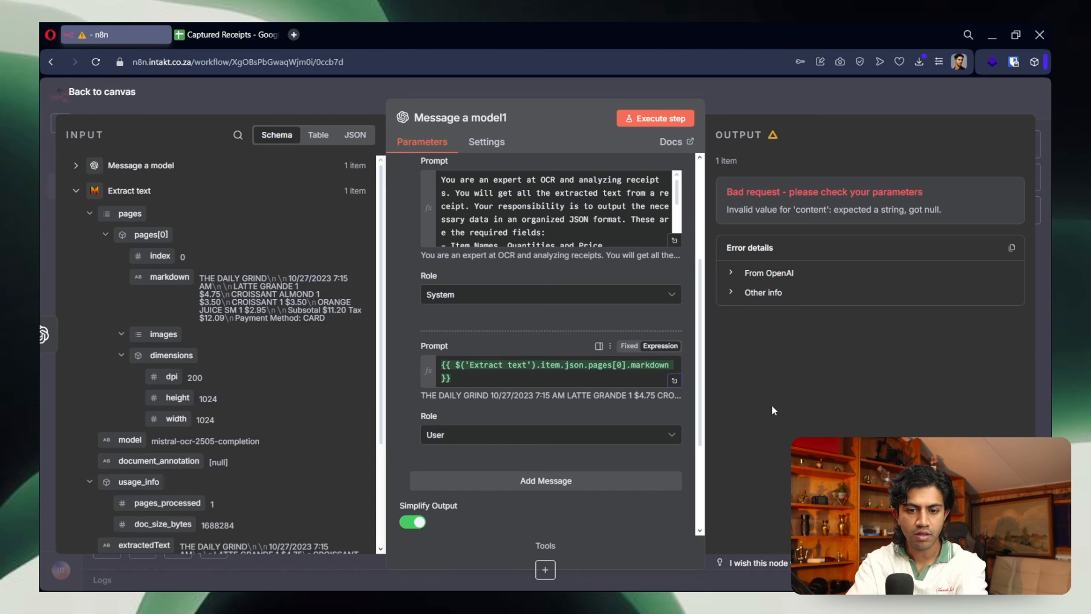
Step: Execute Message a model1 and review its extracted items in the JSON and schema views
{"action": "left_click", "coordinate": [653, 118]}
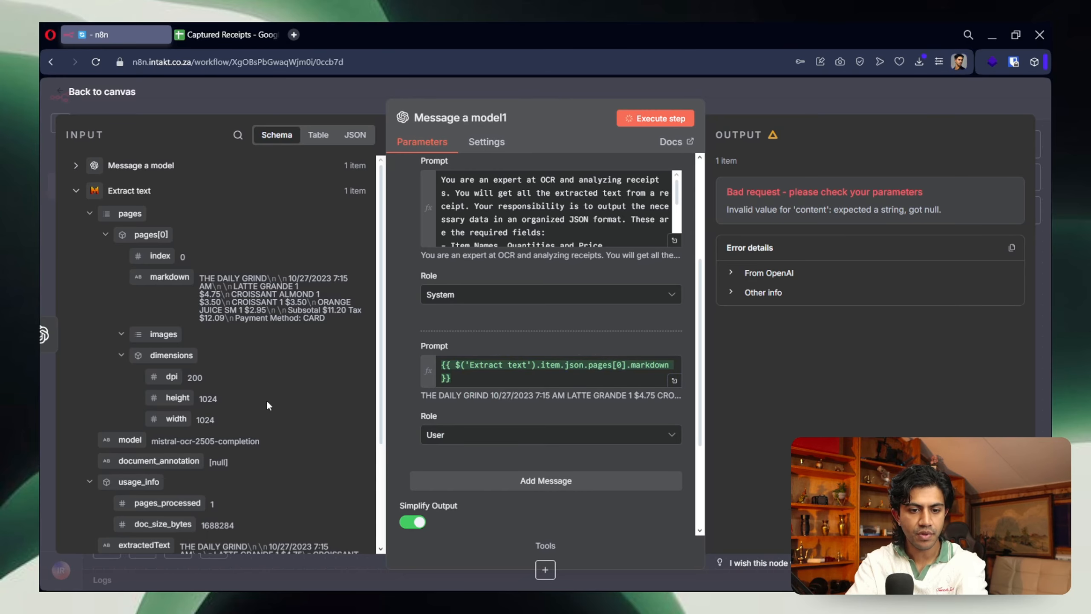
{"action": "scroll", "coordinate": [267, 405], "scroll_direction": "down", "scroll_amount": 2}
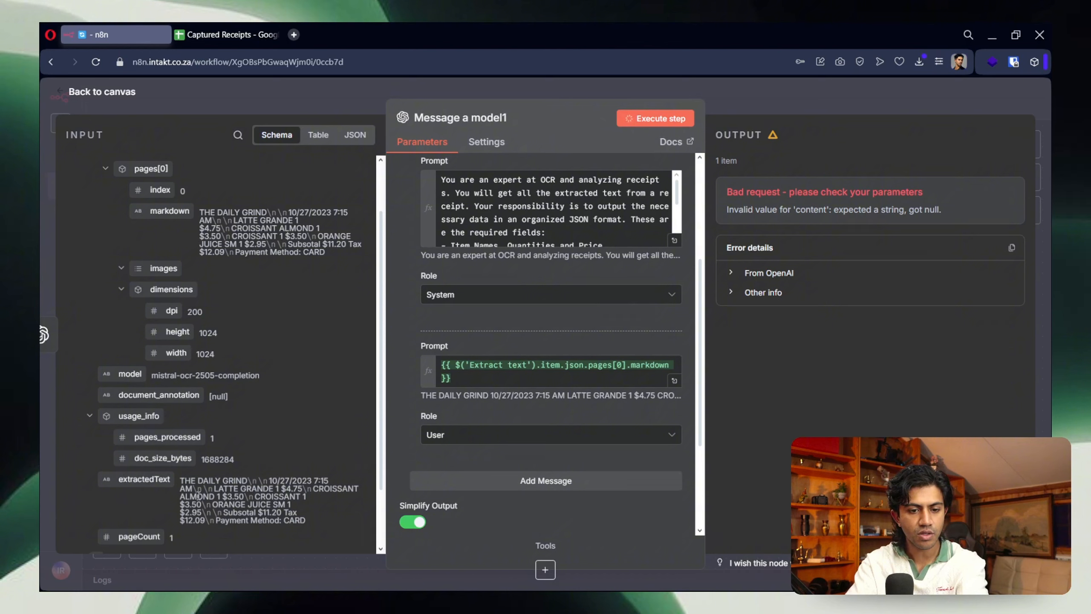
{"action": "scroll", "coordinate": [195, 383], "scroll_direction": "up", "scroll_amount": 2}
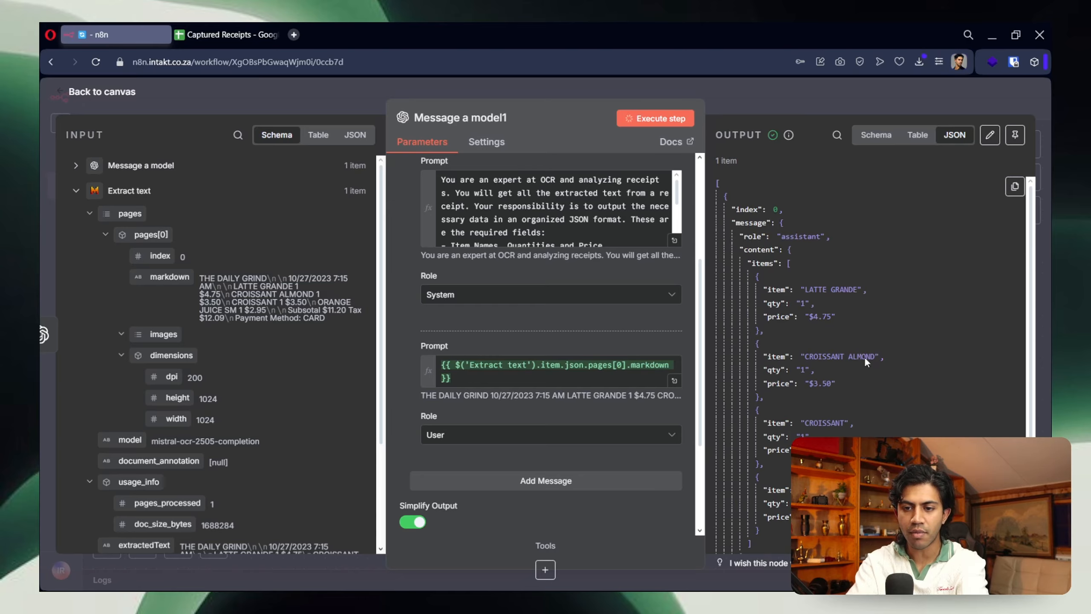
{"action": "scroll", "coordinate": [918, 378], "scroll_direction": "down", "scroll_amount": 5}
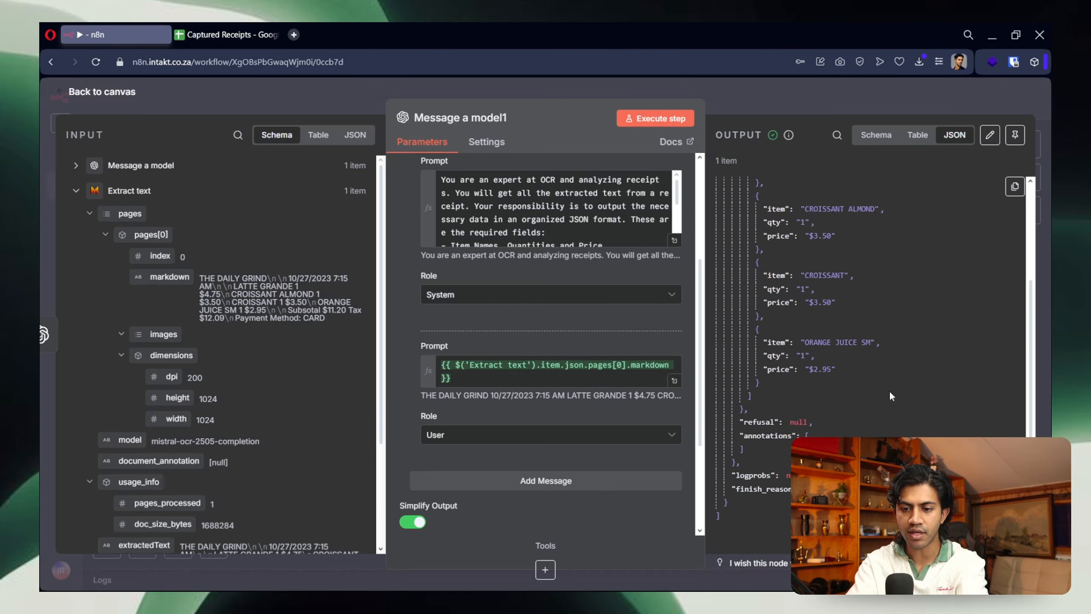
{"action": "scroll", "coordinate": [889, 391], "scroll_direction": "up", "scroll_amount": 5}
{"action": "left_click", "coordinate": [881, 140]}
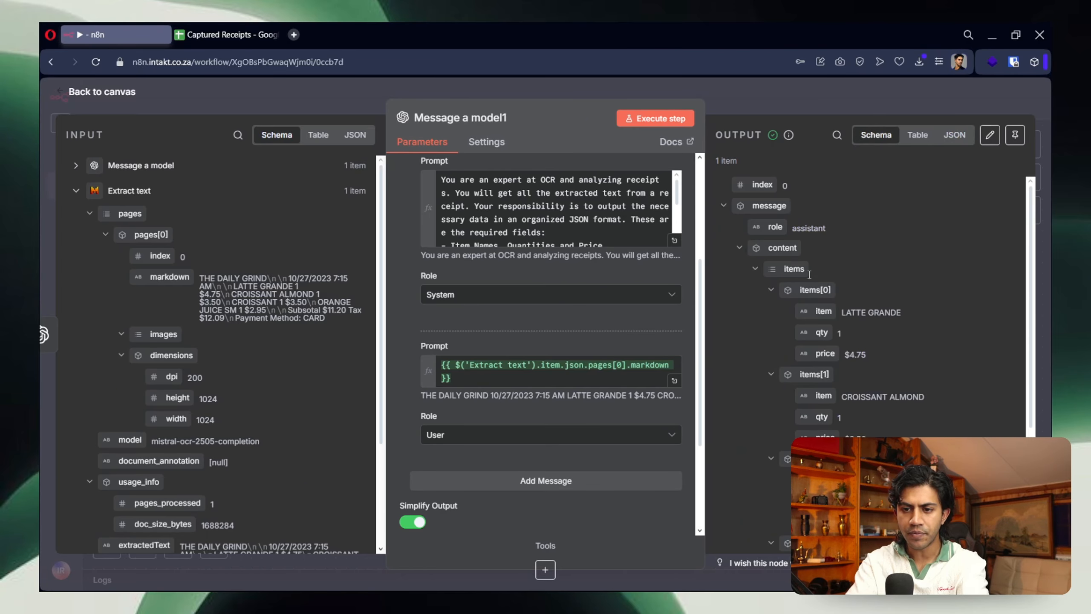
Step: Move the Append row in sheet node to make room and add a Code node after Message a model1
{"action": "left_click", "coordinate": [799, 106]}
{"action": "left_click_drag", "start_coordinate": [927, 446], "coordinate": [937, 400]}
{"action": "scroll", "coordinate": [947, 438], "scroll_direction": "right", "scroll_amount": 3}
{"action": "scroll", "coordinate": [941, 437], "scroll_direction": "down", "scroll_amount": 1}
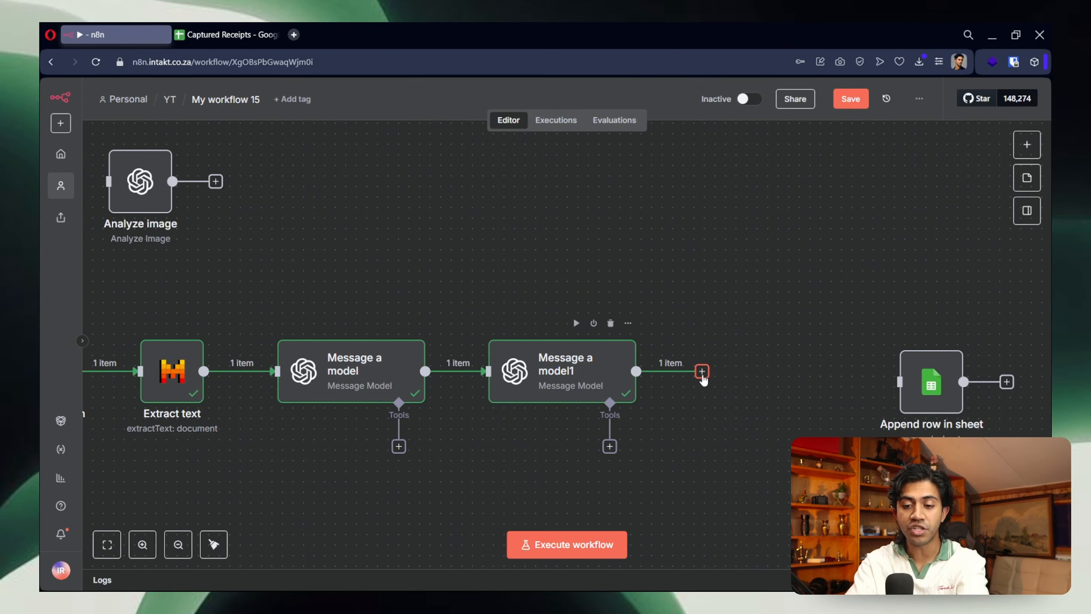
{"action": "left_click", "coordinate": [702, 372]}
{"action": "type", "text": "function"}
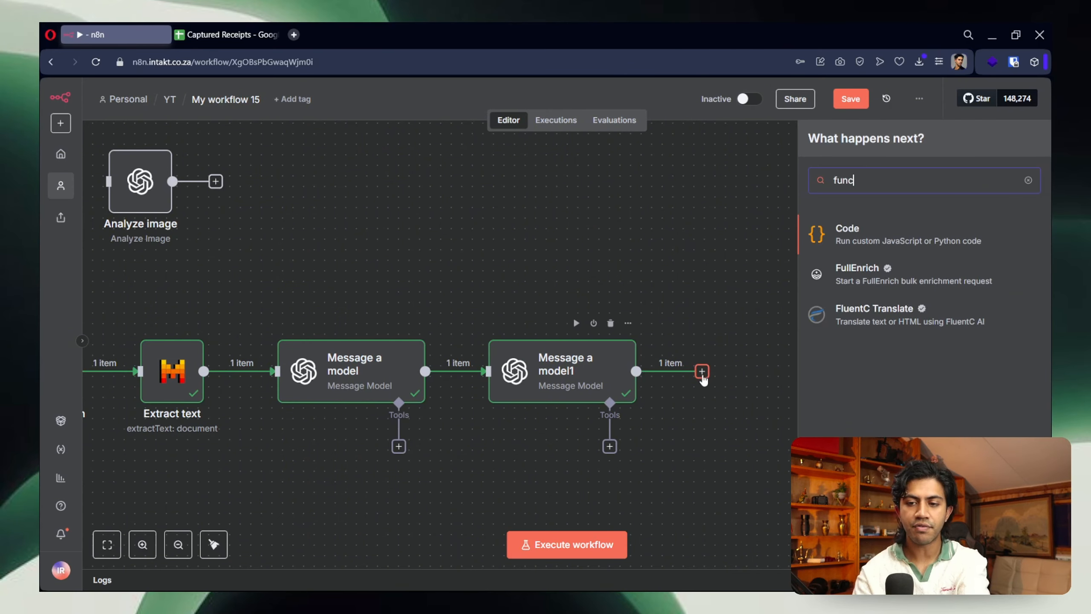
{"action": "left_click", "coordinate": [843, 234]}
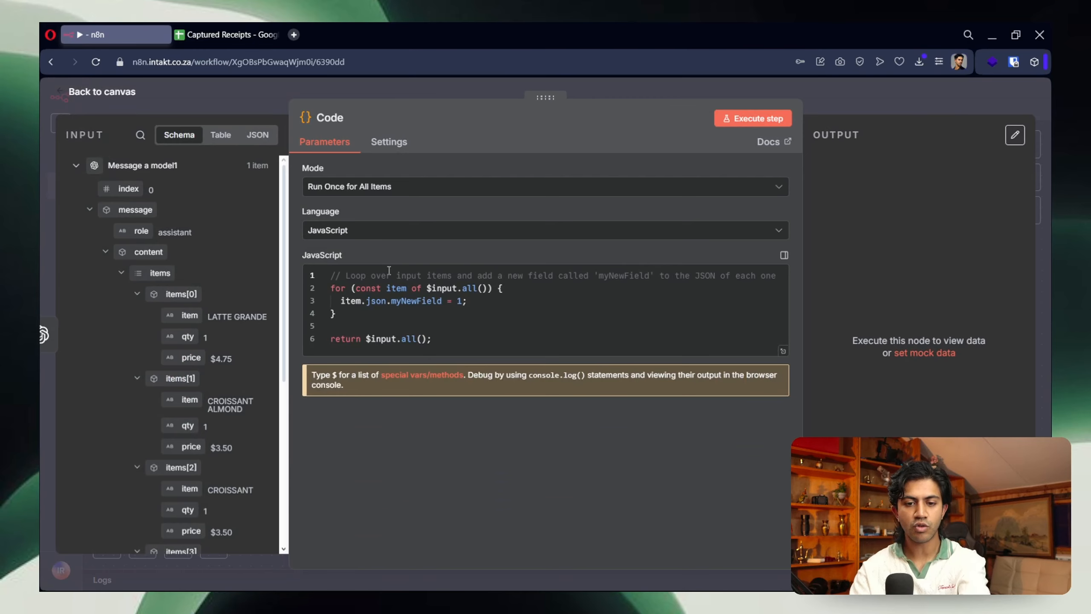
{"action": "key", "text": "ctrl+a"}
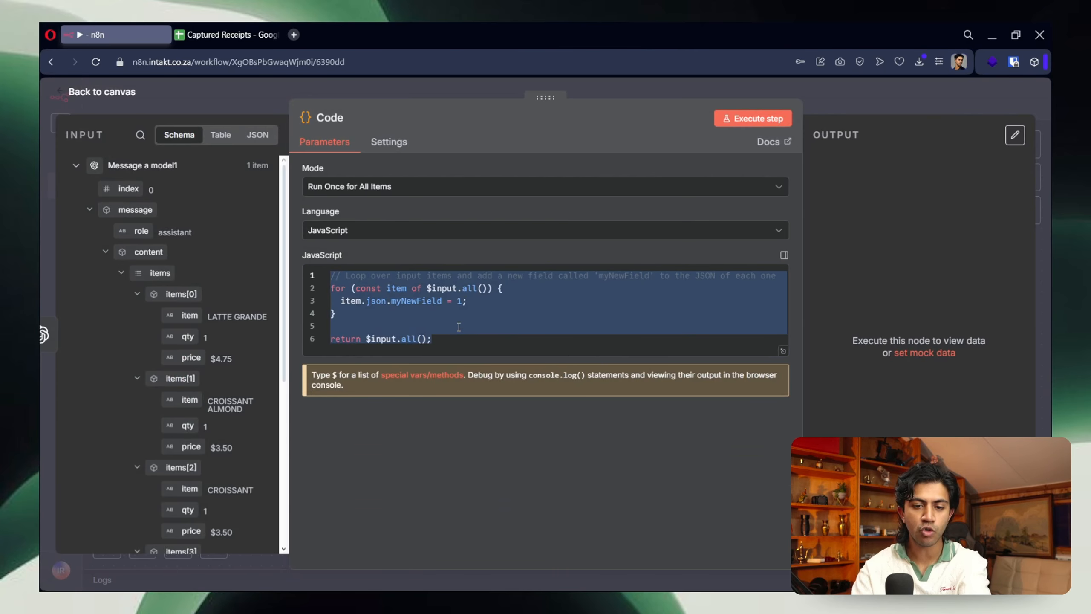
{"action": "key", "text": "Escape"}
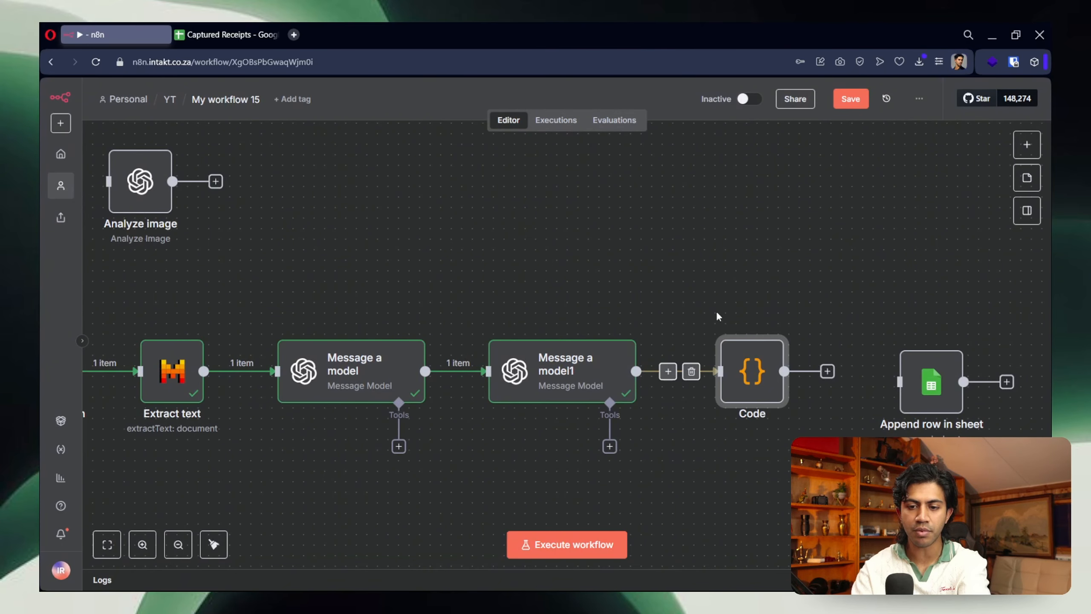
Step: Show Message a model1's output as JSON and switch to ChatGPT in the other browser
{"action": "double_click", "coordinate": [585, 371]}
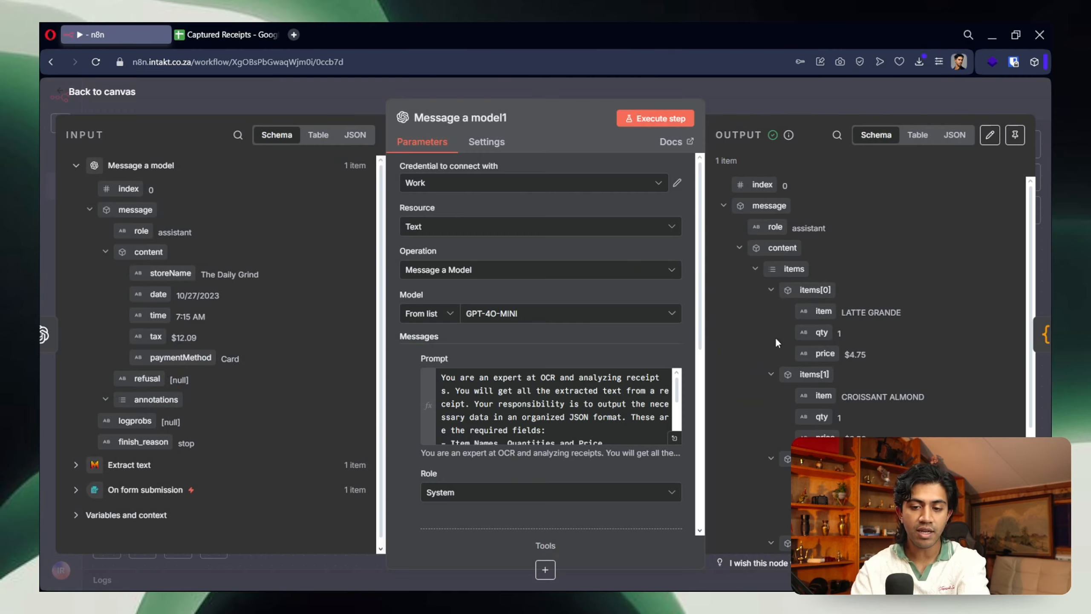
{"action": "left_click", "coordinate": [958, 136]}
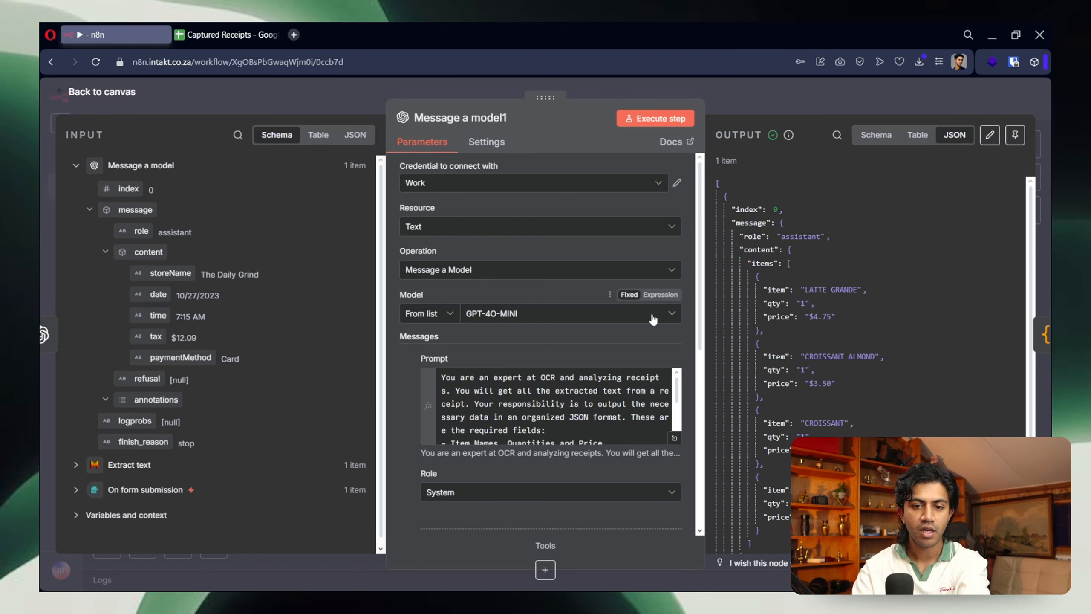
{"action": "mouse_move", "coordinate": [581, 590]}
{"action": "left_click", "coordinate": [648, 582]}
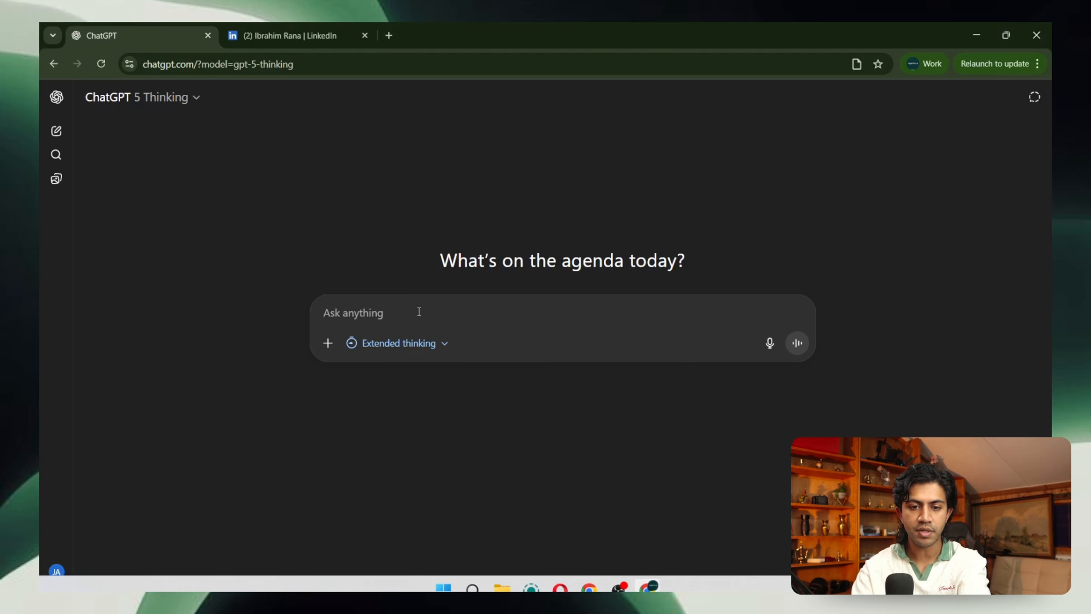
Step: Ask ChatGPT for a function node for the OCR receipt workflow that splits the pasted output JSON into one individual JSON per receipt item
{"action": "type", "text": "i am bui"}
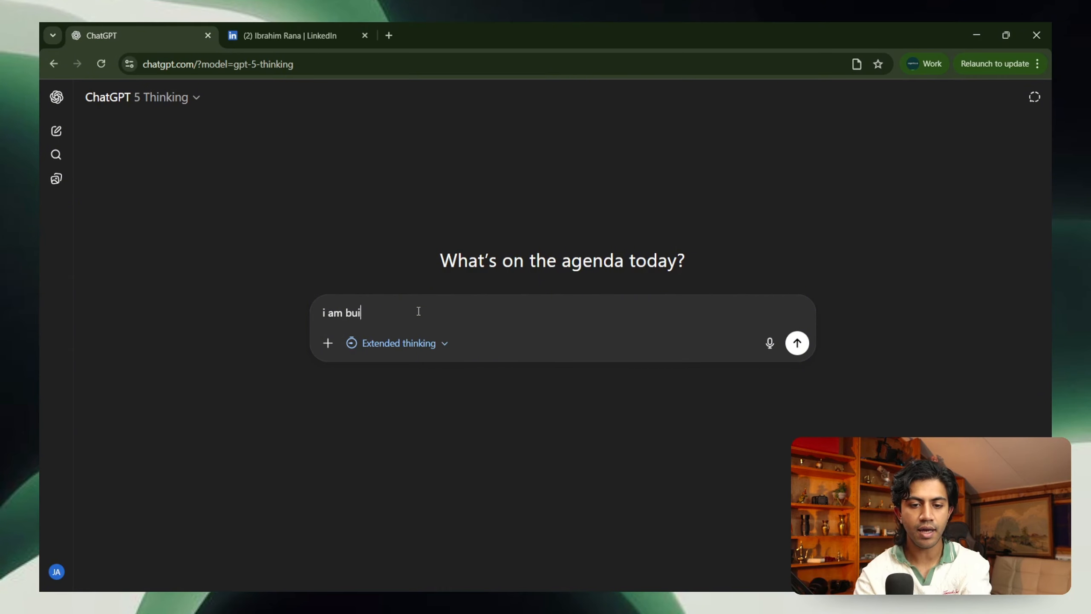
{"action": "type", "text": "lding an OCR work"}
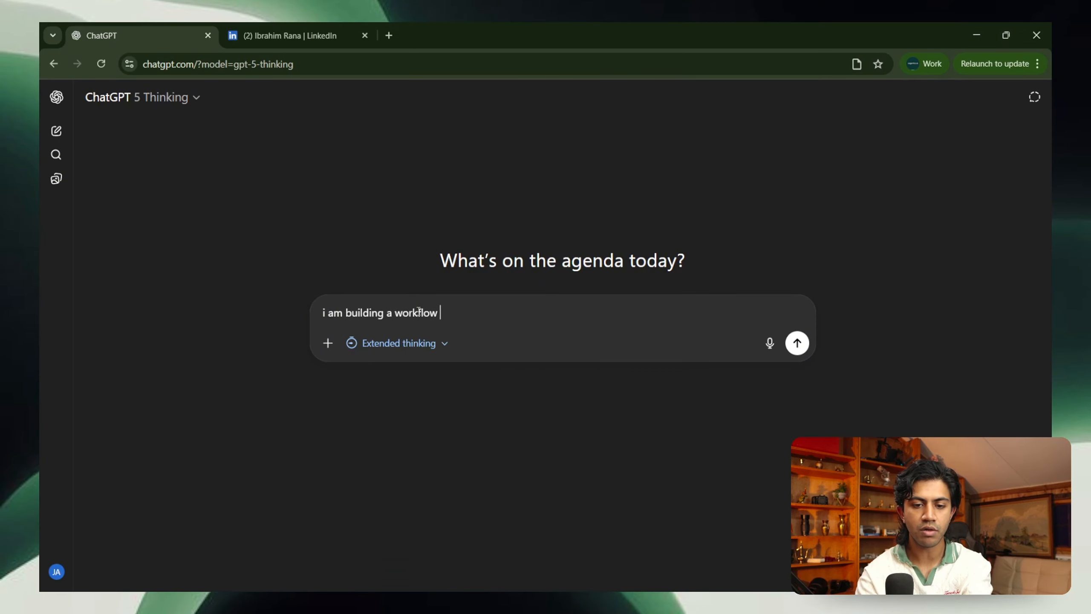
{"action": "type", "text": "flow i"}
{"action": "key", "text": "ctrl+Left"}
{"action": "key", "text": "ctrl+Left"}
{"action": "key", "text": "BackSpace"}
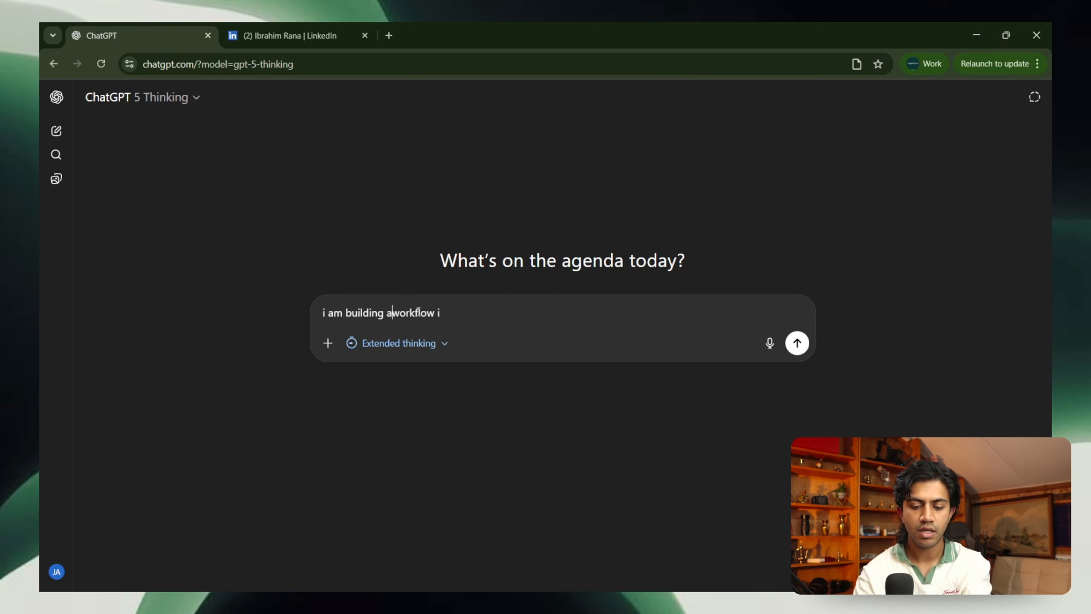
{"action": "type", "text": "n OCR "}
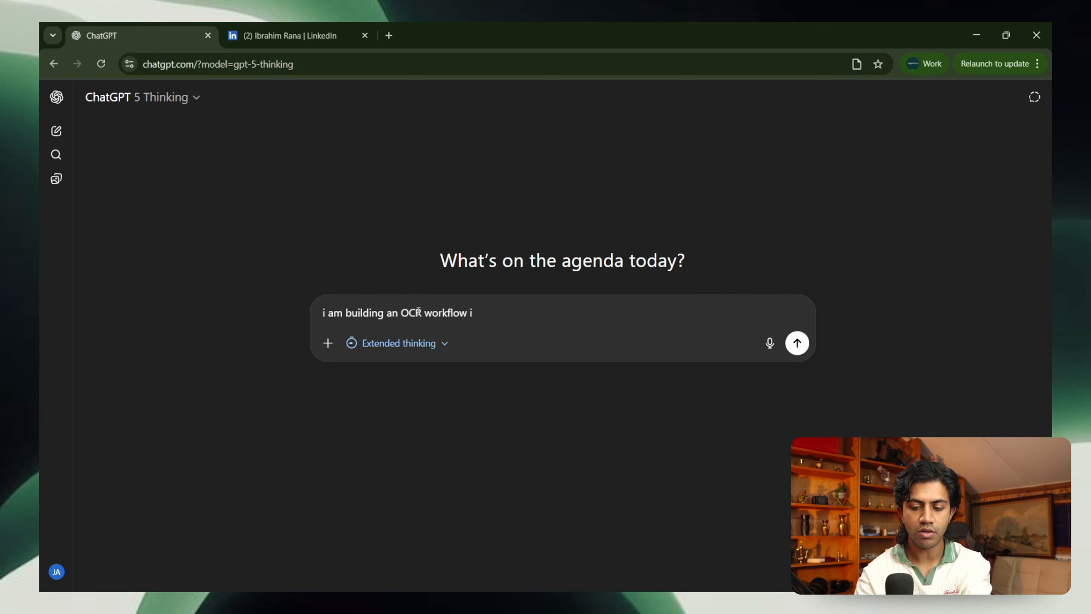
{"action": "type", "text": "(receui"}
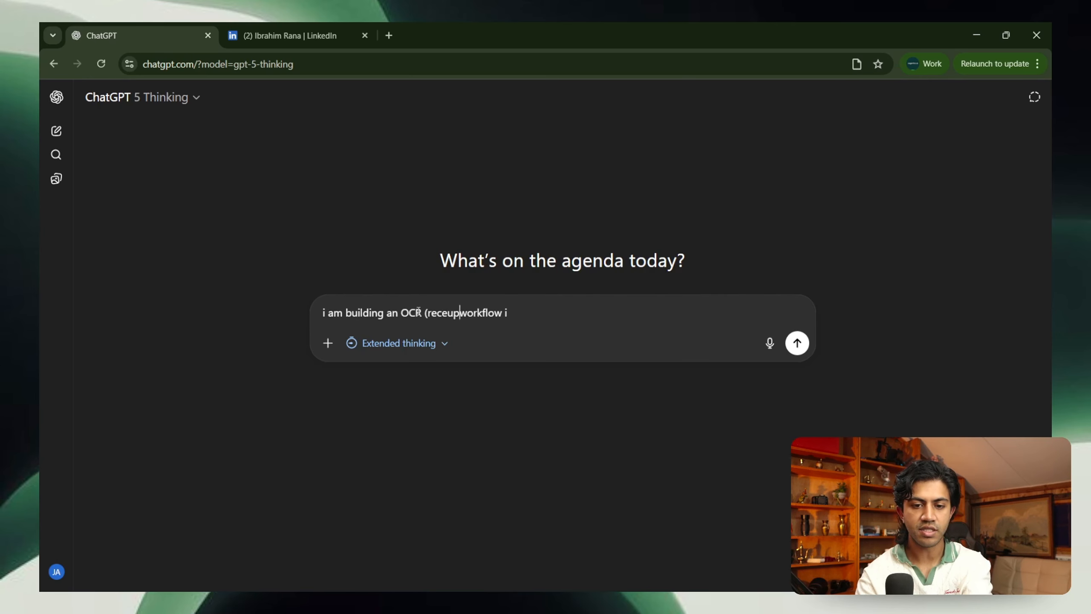
{"action": "key", "text": "BackSpace"}
{"action": "key", "text": "BackSpace"}
{"action": "type", "text": "ipt inf"}
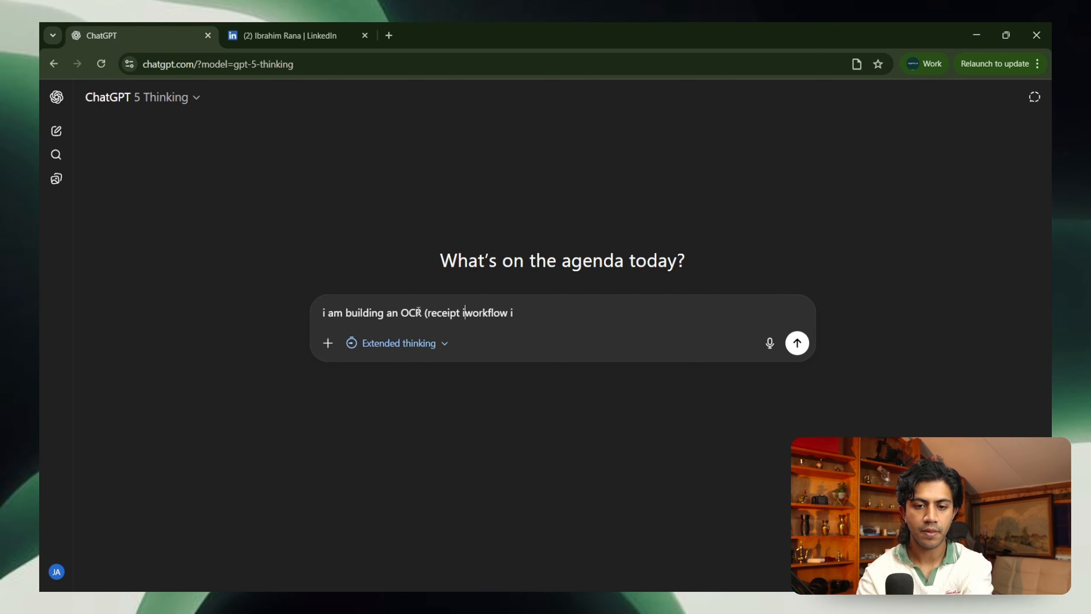
{"action": "type", "text": "o extraction"}
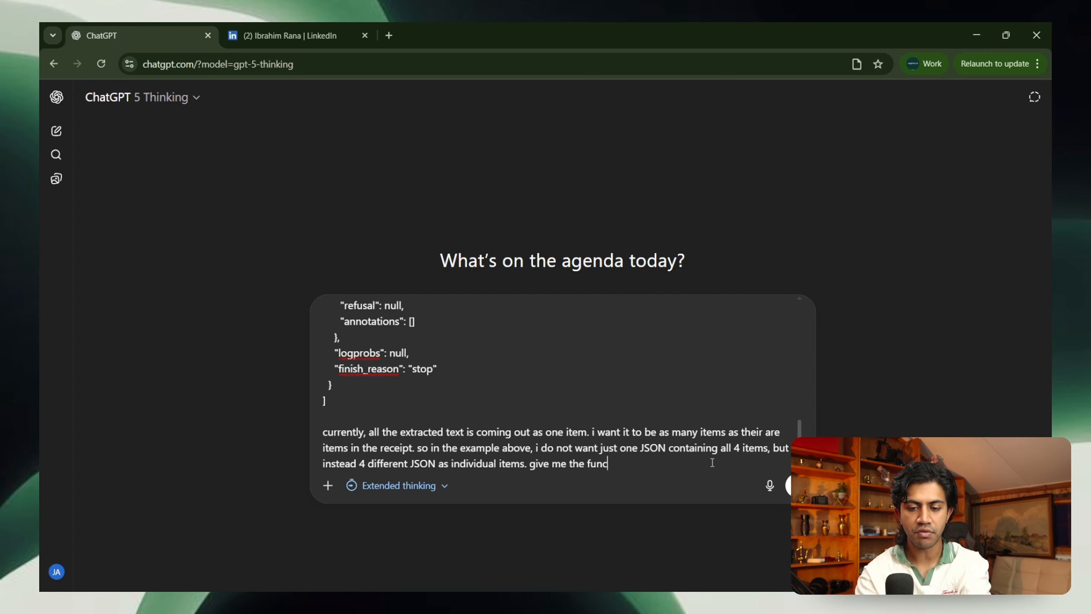
{"action": "key", "text": "Return"}
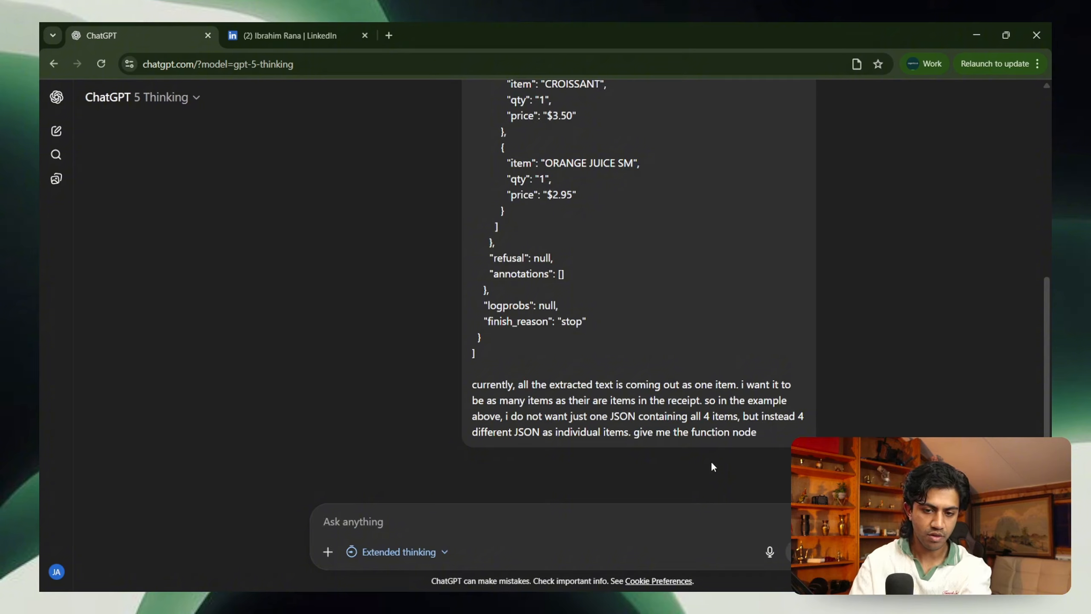
Step: Read through the generated Function node code in ChatGPT's reply
{"action": "scroll", "coordinate": [797, 359], "scroll_direction": "down", "scroll_amount": 1}
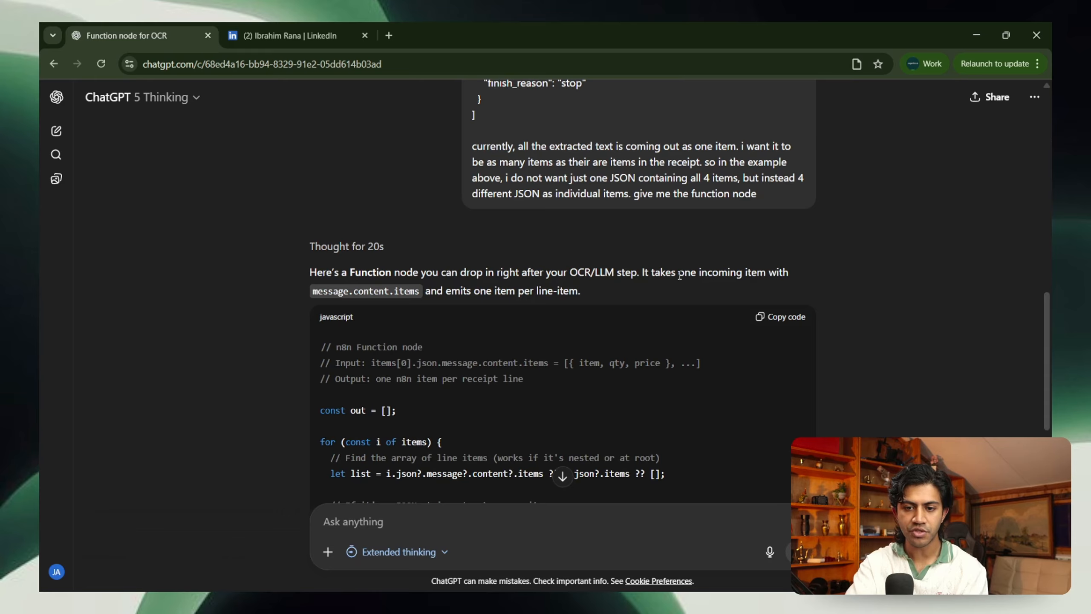
{"action": "scroll", "coordinate": [679, 274], "scroll_direction": "down", "scroll_amount": 3}
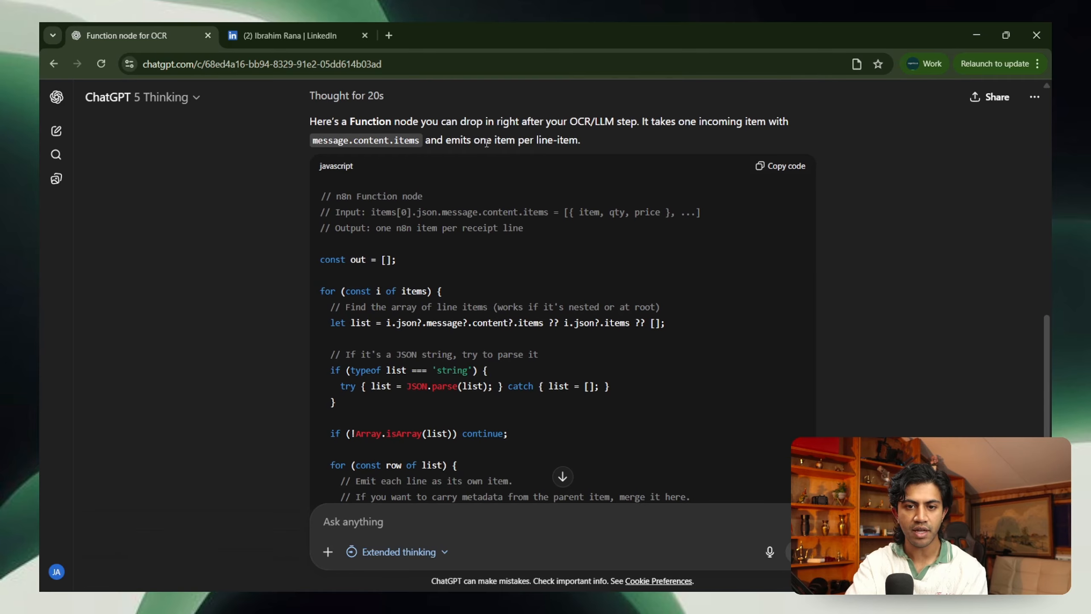
{"action": "scroll", "coordinate": [537, 301], "scroll_direction": "down", "scroll_amount": 6}
{"action": "scroll", "coordinate": [746, 161], "scroll_direction": "up", "scroll_amount": 5}
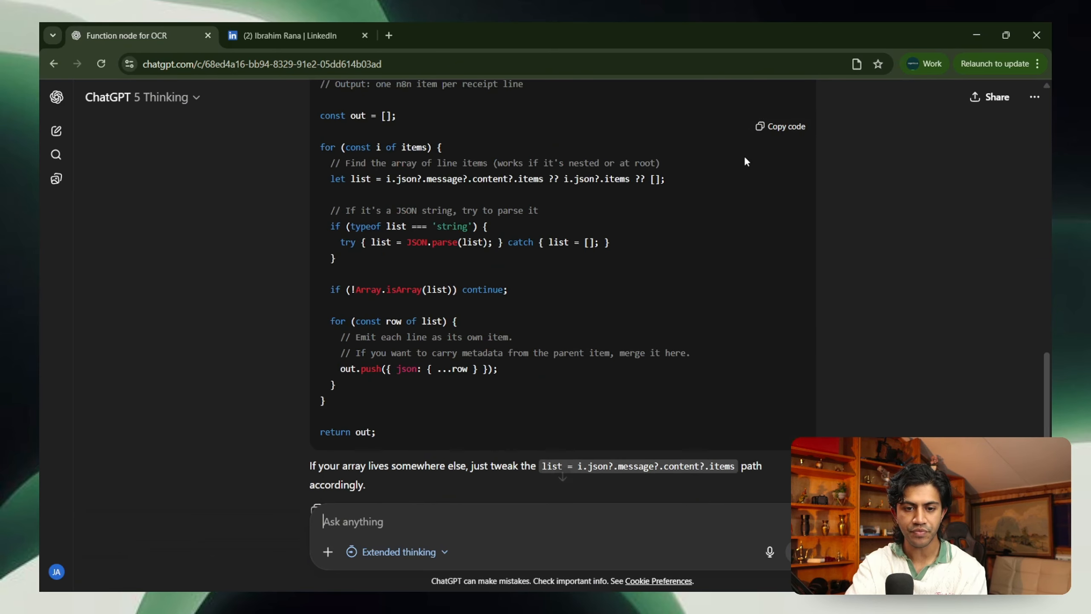
Step: Copy the generated function code from ChatGPT, paste it into the n8n Code node and execute that step
{"action": "left_click", "coordinate": [779, 126]}
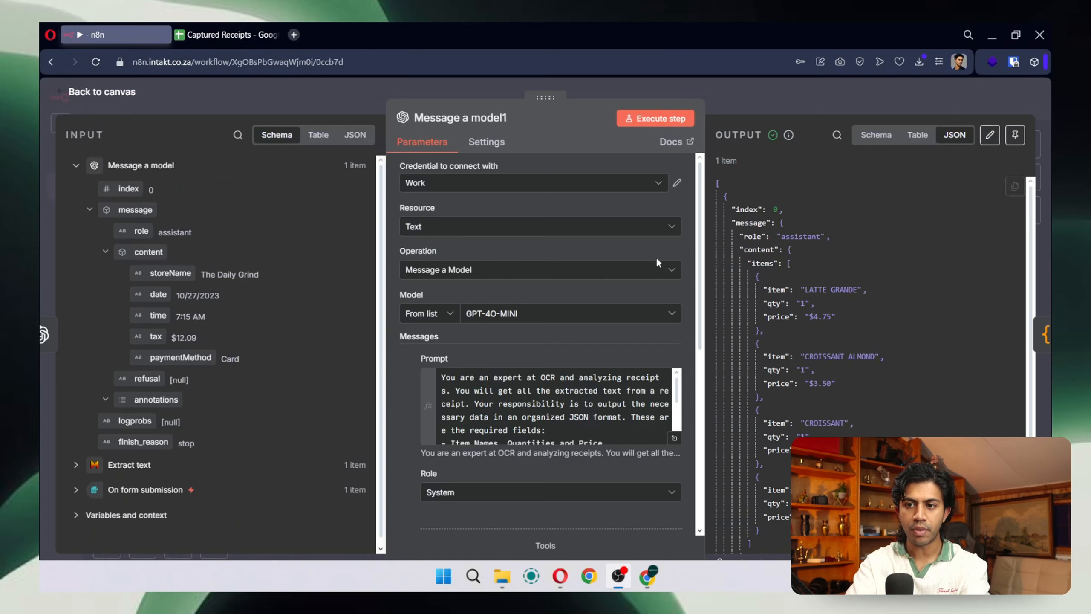
{"action": "left_click", "coordinate": [977, 35]}
{"action": "left_click", "coordinate": [868, 100]}
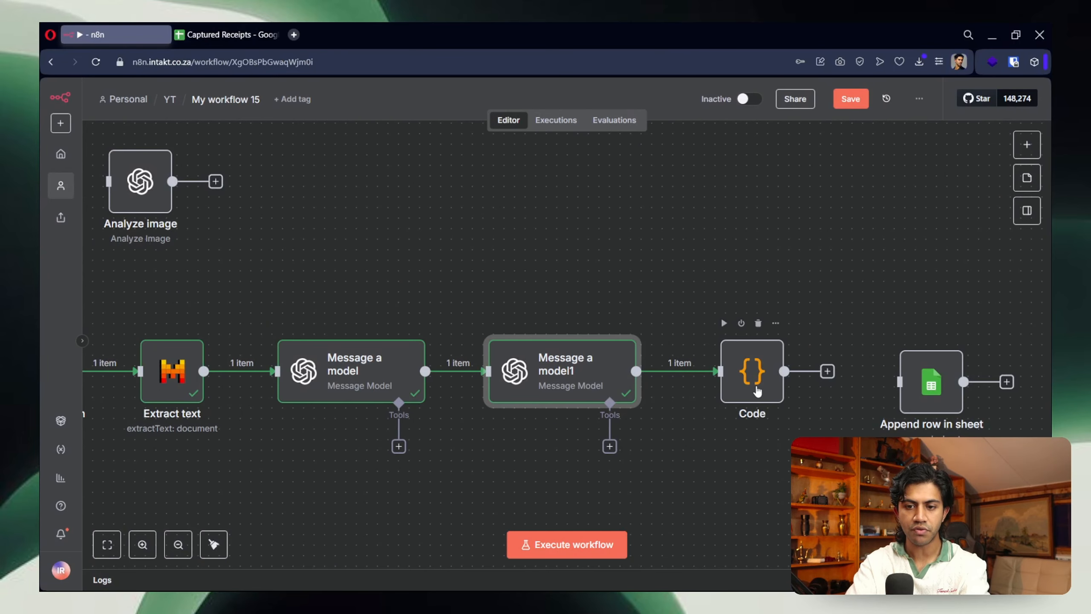
{"action": "double_click", "coordinate": [756, 390]}
{"action": "key", "text": "ctrl+v"}
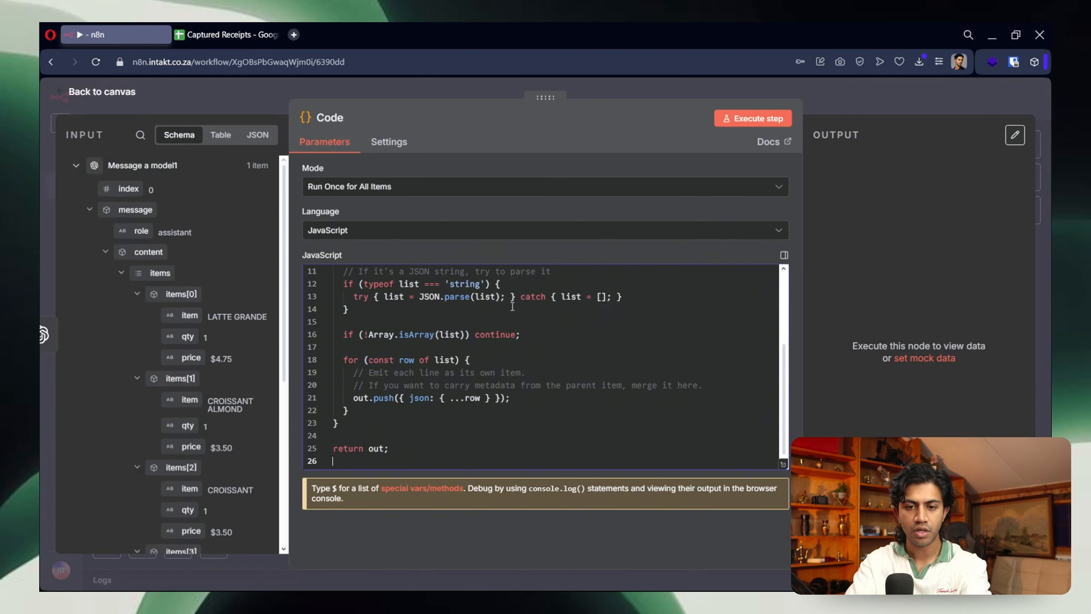
{"action": "left_click", "coordinate": [752, 119]}
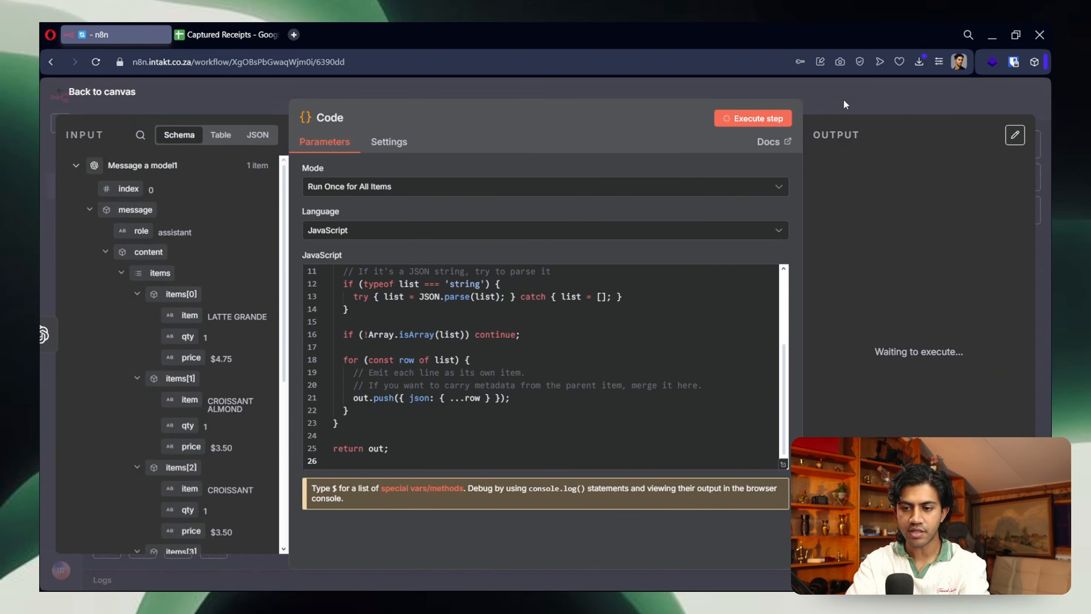
{"action": "left_click", "coordinate": [844, 101]}
Step: Inspect the Code node's output to check that each receipt item is its own JSON object with item, qty and price
{"action": "scroll", "coordinate": [823, 428], "scroll_direction": "right", "scroll_amount": 3}
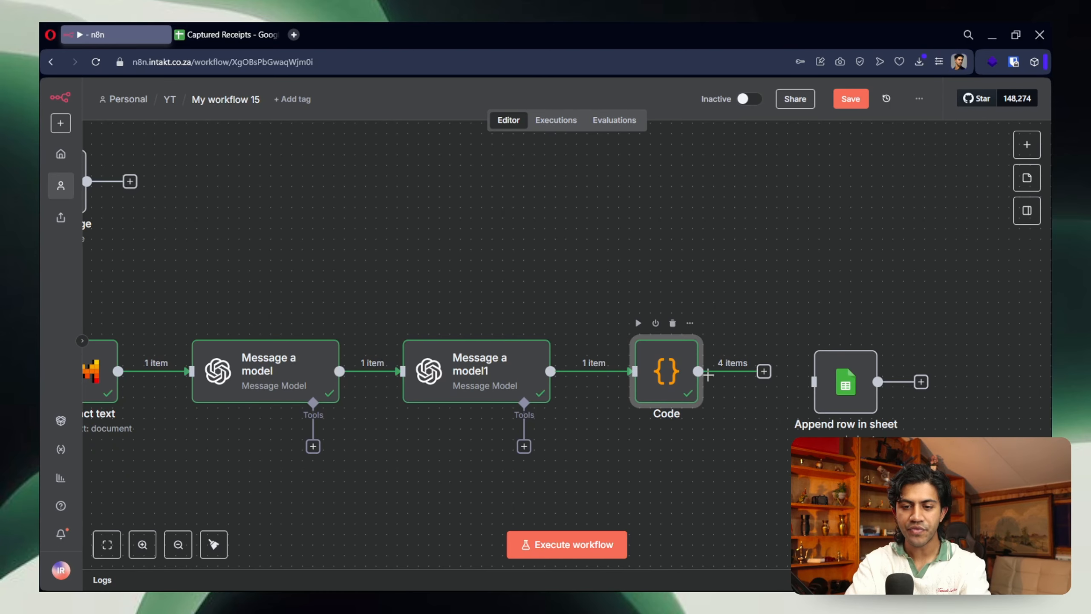
{"action": "scroll", "coordinate": [708, 374], "scroll_direction": "right", "scroll_amount": 2}
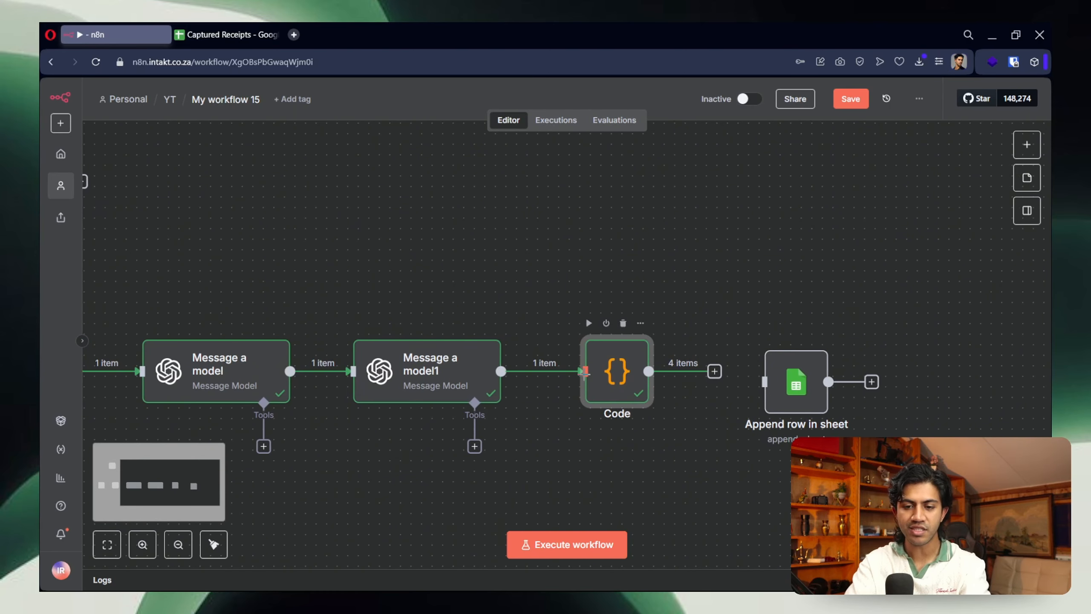
{"action": "double_click", "coordinate": [606, 380]}
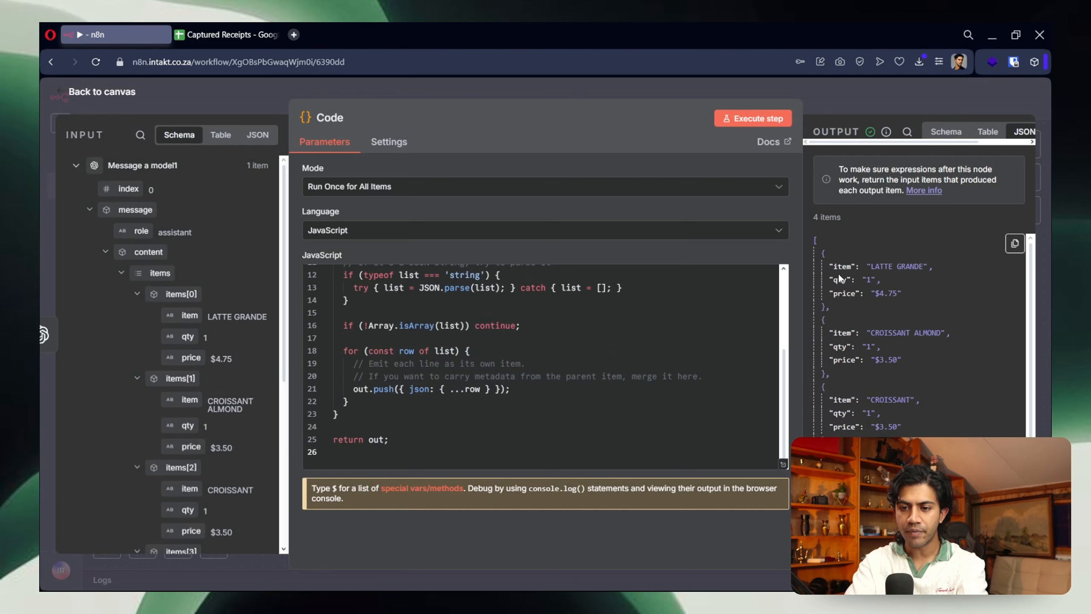
{"action": "left_click_drag", "start_coordinate": [833, 267], "coordinate": [901, 294]}
{"action": "left_click_drag", "start_coordinate": [829, 332], "coordinate": [902, 361]}
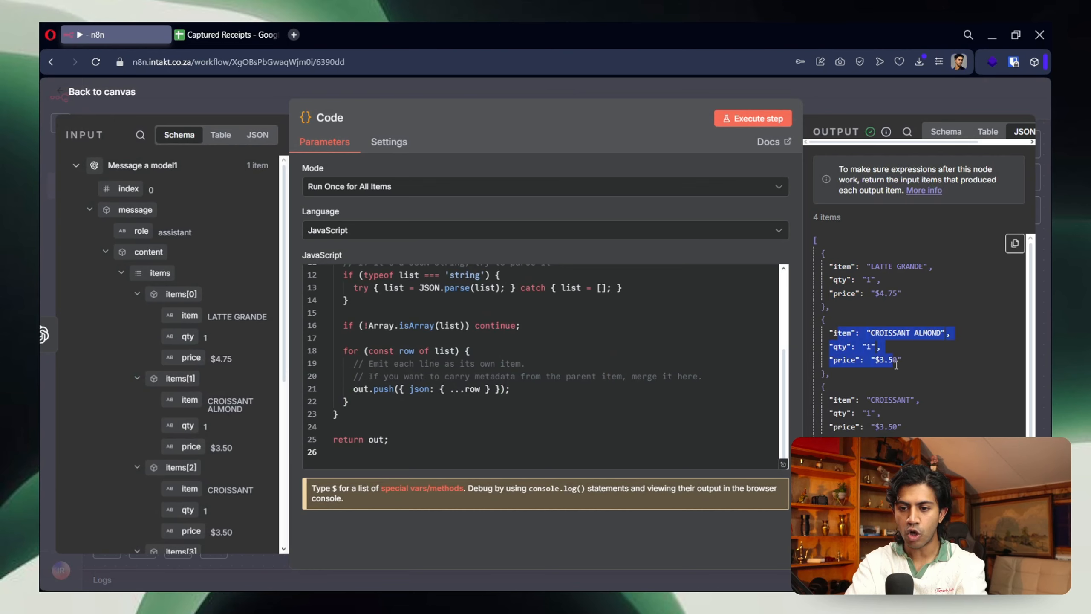
{"action": "left_click_drag", "start_coordinate": [831, 398], "coordinate": [898, 421]}
{"action": "left_click", "coordinate": [896, 387]}
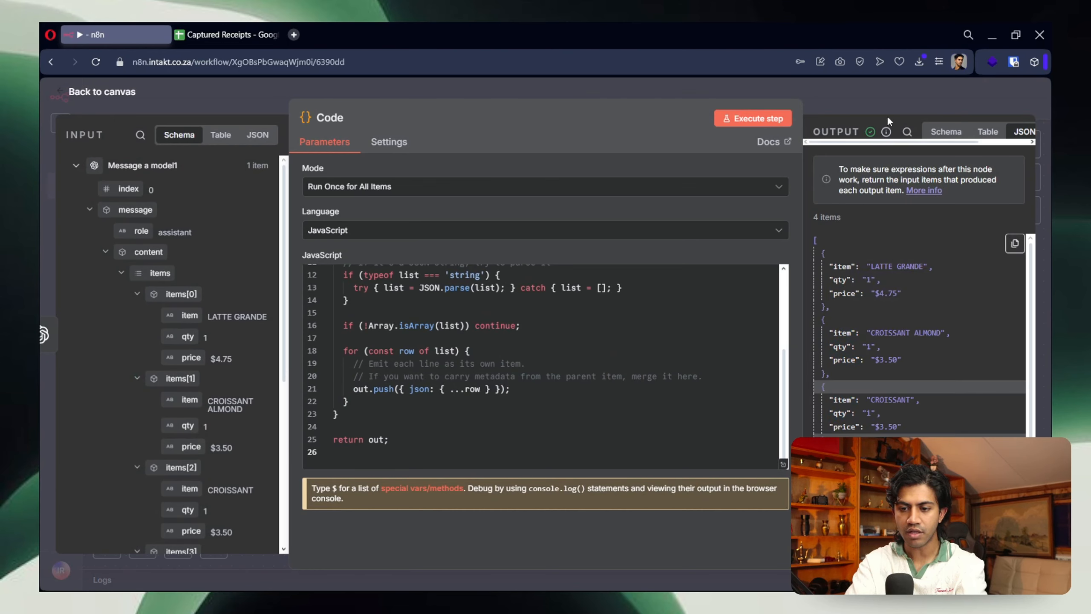
{"action": "left_click", "coordinate": [883, 102]}
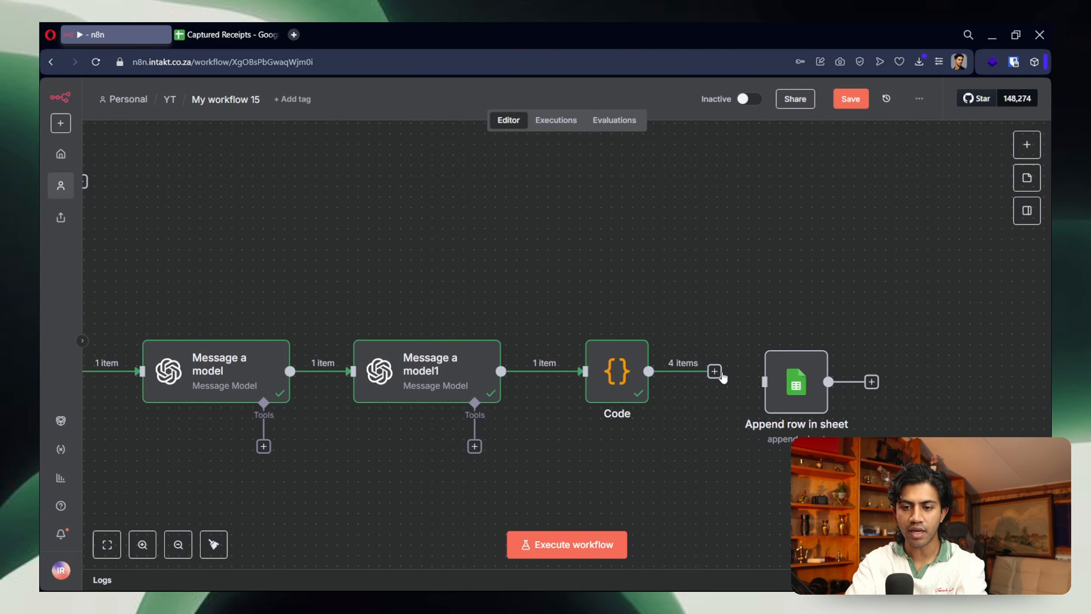
Step: Connect the Code node's output to the Append row in sheet node, align that node and open its settings
{"action": "left_click_drag", "start_coordinate": [649, 371], "coordinate": [768, 384]}
{"action": "mouse_move", "coordinate": [796, 400]}
{"action": "left_mouse_down"}
{"action": "mouse_move", "coordinate": [796, 379]}
{"action": "mouse_move", "coordinate": [776, 388]}
{"action": "mouse_move", "coordinate": [784, 391]}
{"action": "left_mouse_up"}
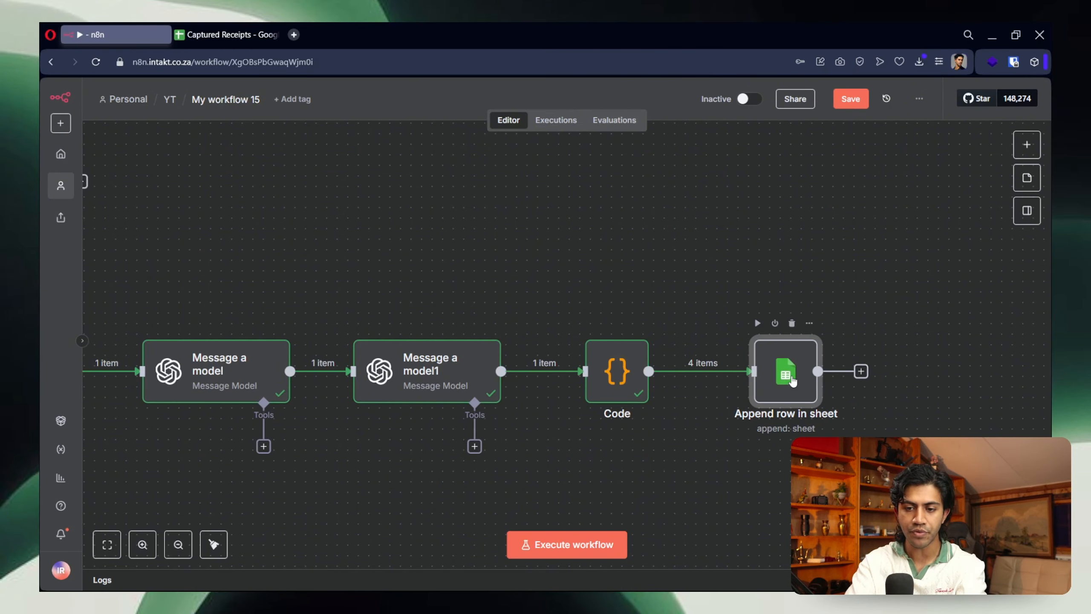
{"action": "double_click", "coordinate": [779, 380]}
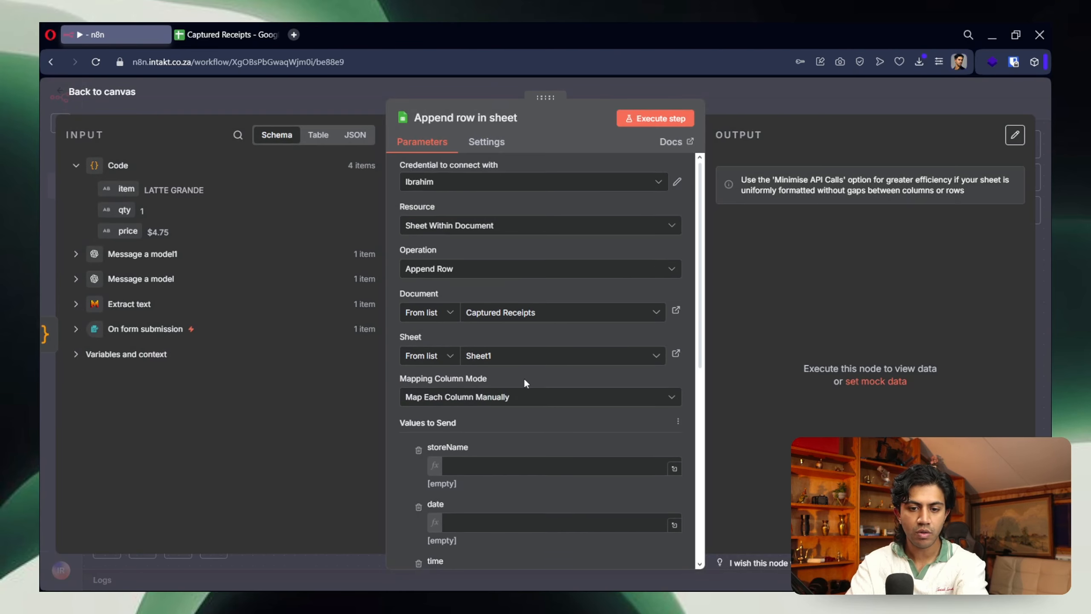
Step: Map the storeName, date, time and paymentMethod columns to the matching content fields from Message a model
{"action": "scroll", "coordinate": [524, 383], "scroll_direction": "down", "scroll_amount": 2}
{"action": "left_click", "coordinate": [180, 280]}
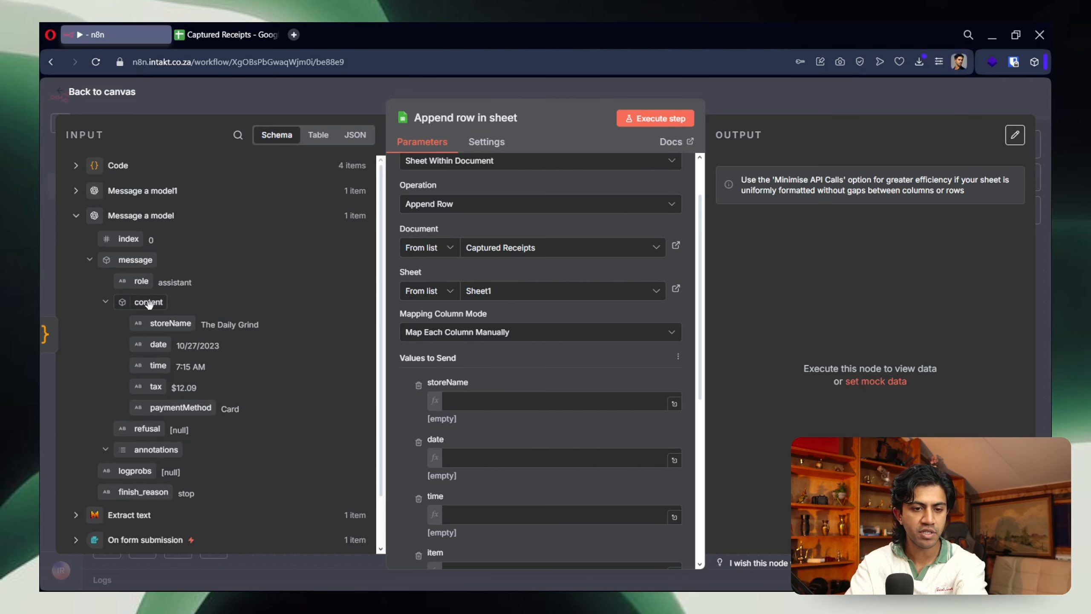
{"action": "left_click_drag", "start_coordinate": [171, 324], "coordinate": [567, 408]}
{"action": "left_click_drag", "start_coordinate": [158, 344], "coordinate": [516, 475]}
{"action": "scroll", "coordinate": [561, 346], "scroll_direction": "down", "scroll_amount": 5}
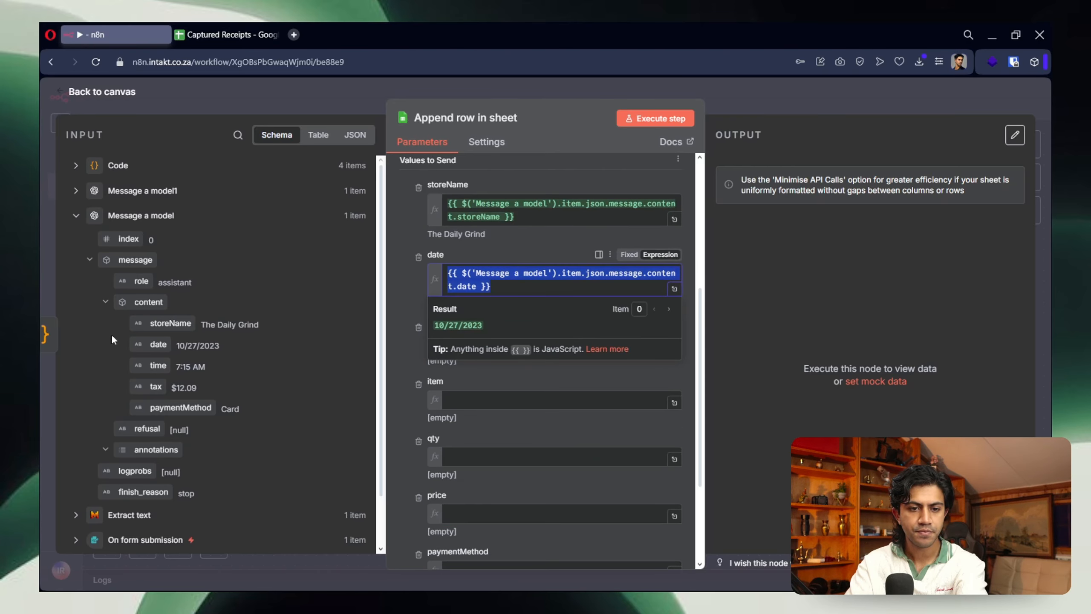
{"action": "left_click_drag", "start_coordinate": [159, 365], "coordinate": [465, 361]}
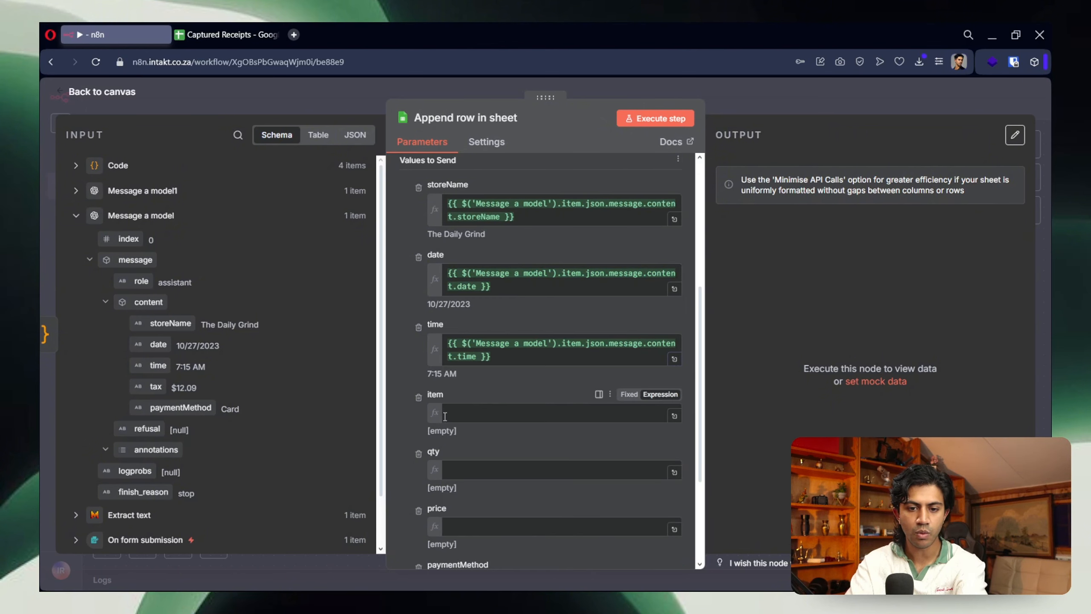
{"action": "scroll", "coordinate": [456, 435], "scroll_direction": "down", "scroll_amount": 2}
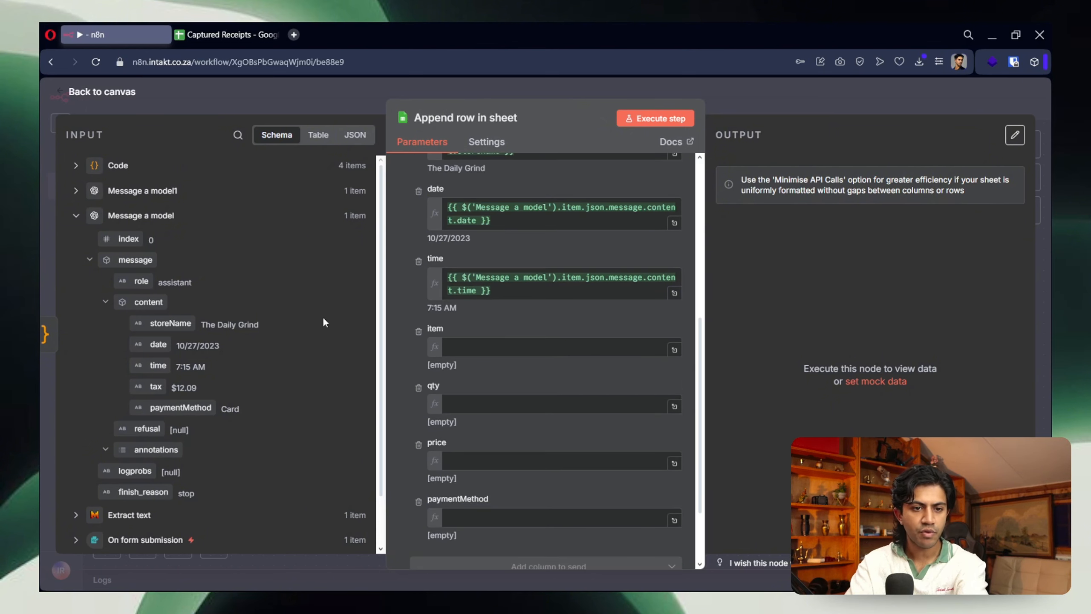
{"action": "scroll", "coordinate": [416, 487], "scroll_direction": "down", "scroll_amount": 3}
{"action": "left_click_drag", "start_coordinate": [181, 407], "coordinate": [465, 429]}
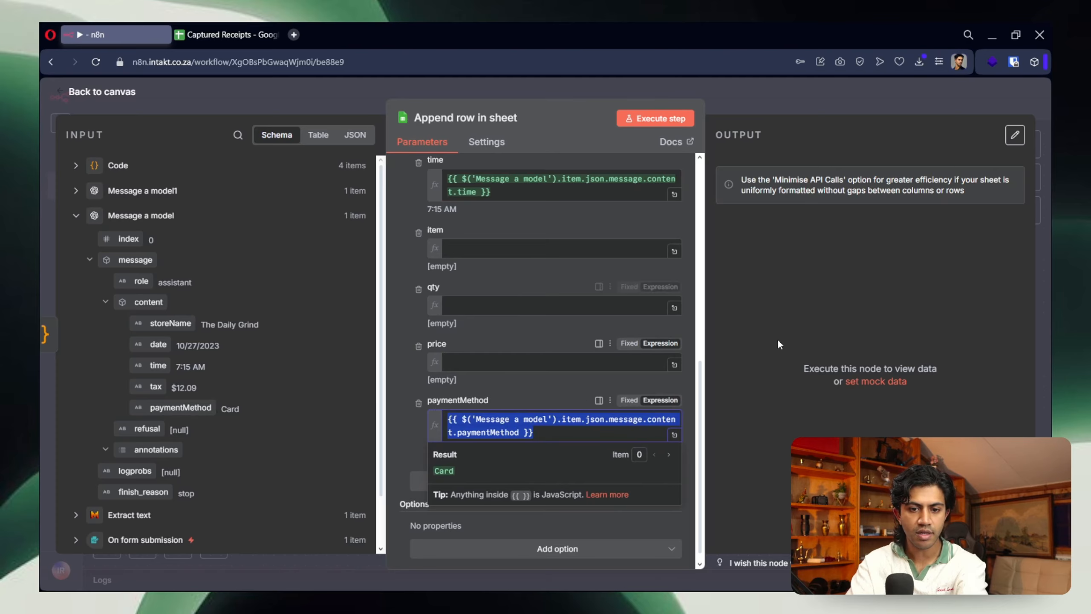
{"action": "left_click", "coordinate": [776, 405]}
Step: Map the item, qty and price columns to the corresponding fields from the Code node's output
{"action": "scroll", "coordinate": [472, 326], "scroll_direction": "up", "scroll_amount": 2}
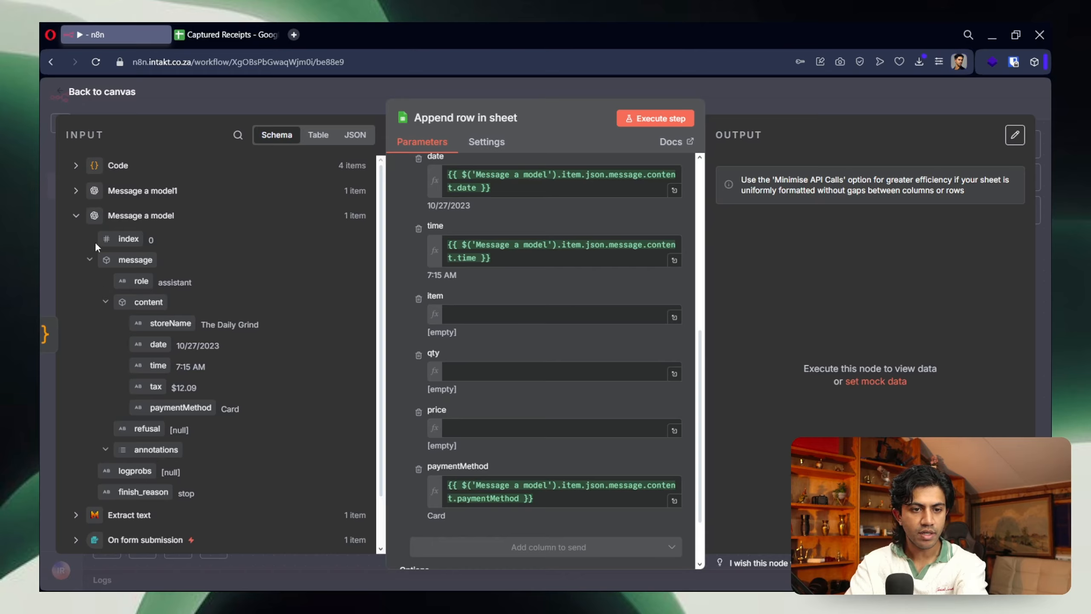
{"action": "left_click", "coordinate": [76, 216]}
{"action": "left_click", "coordinate": [76, 191]}
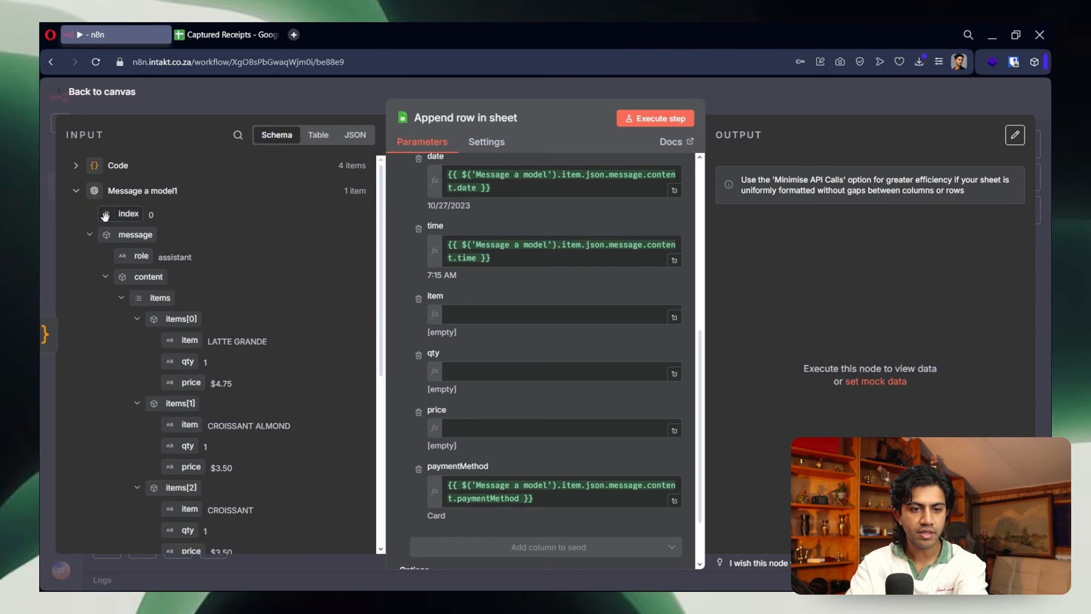
{"action": "left_click", "coordinate": [76, 190]}
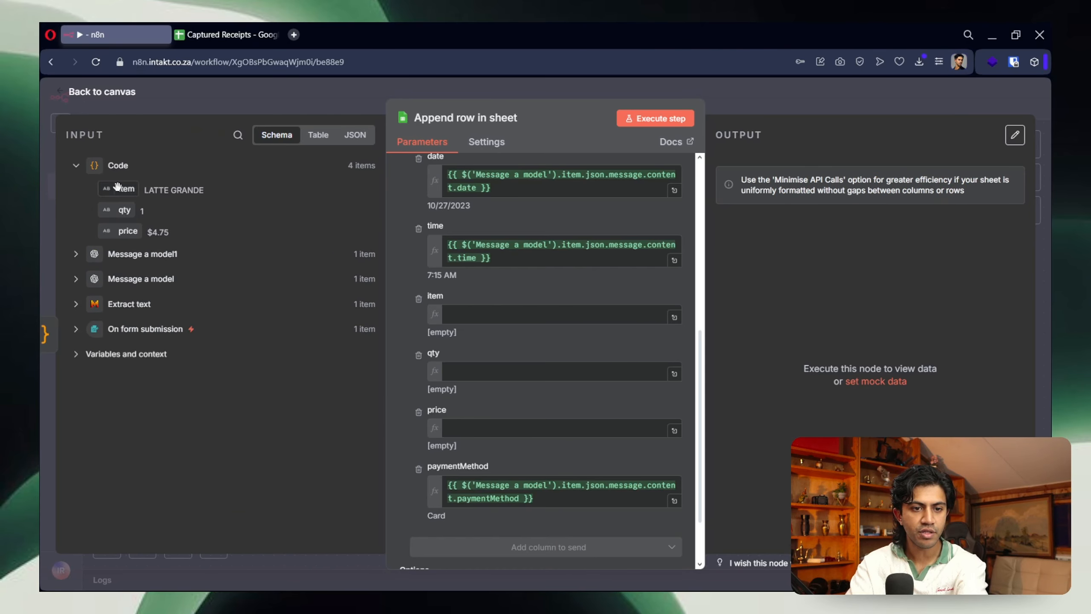
{"action": "left_click_drag", "start_coordinate": [117, 186], "coordinate": [622, 317]}
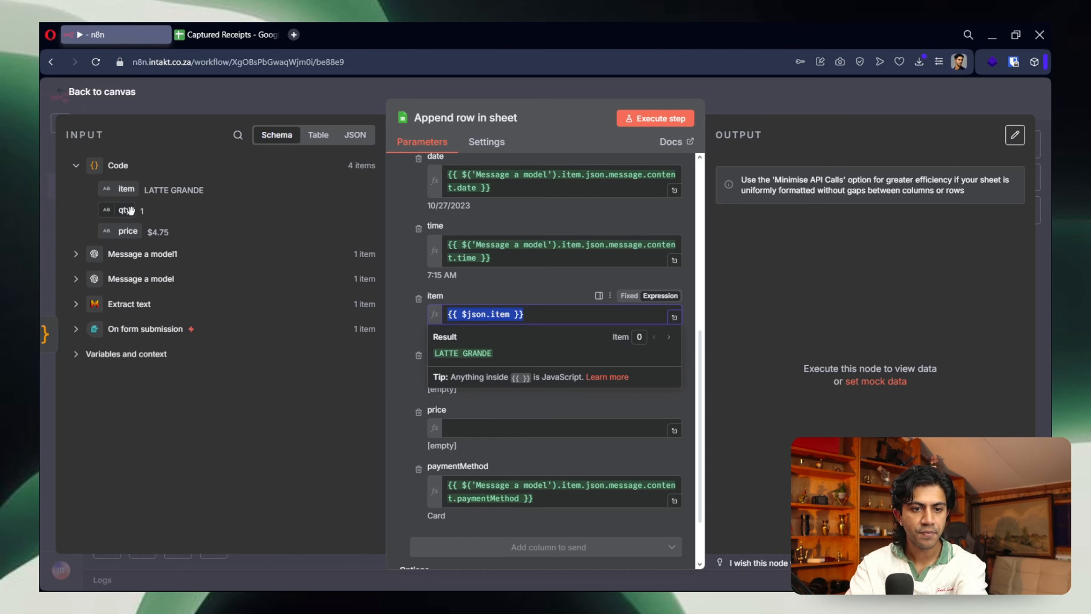
{"action": "left_click_drag", "start_coordinate": [125, 211], "coordinate": [486, 370]}
{"action": "left_click_drag", "start_coordinate": [128, 231], "coordinate": [477, 429]}
{"action": "left_click", "coordinate": [754, 444]}
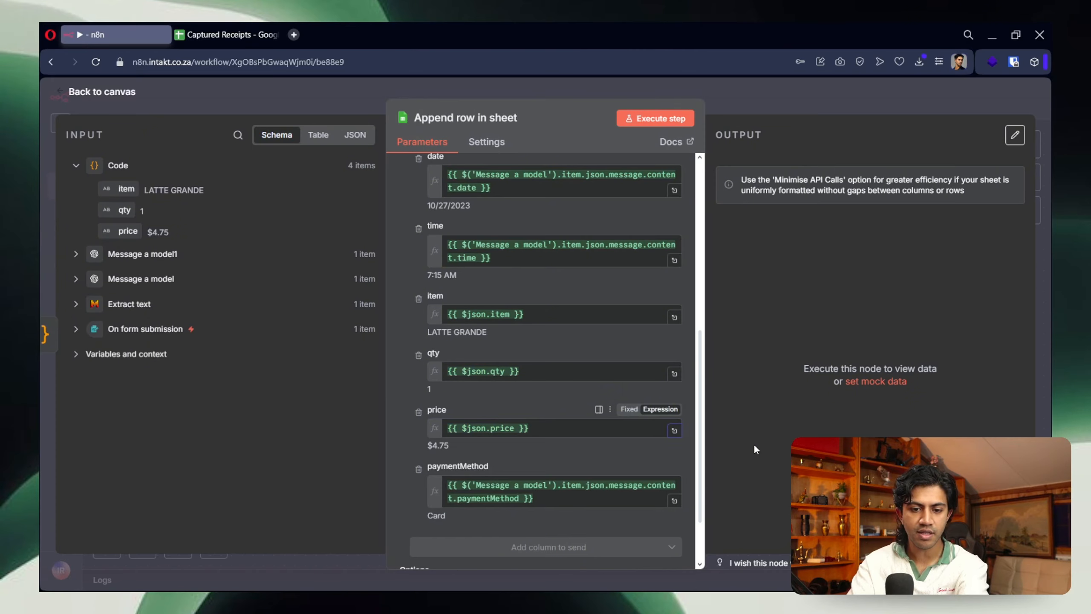
Step: Execute the Append row in sheet step to write the receipt items to the Captured Receipts spreadsheet
{"action": "scroll", "coordinate": [602, 452], "scroll_direction": "up", "scroll_amount": 10}
{"action": "left_click", "coordinate": [656, 118]}
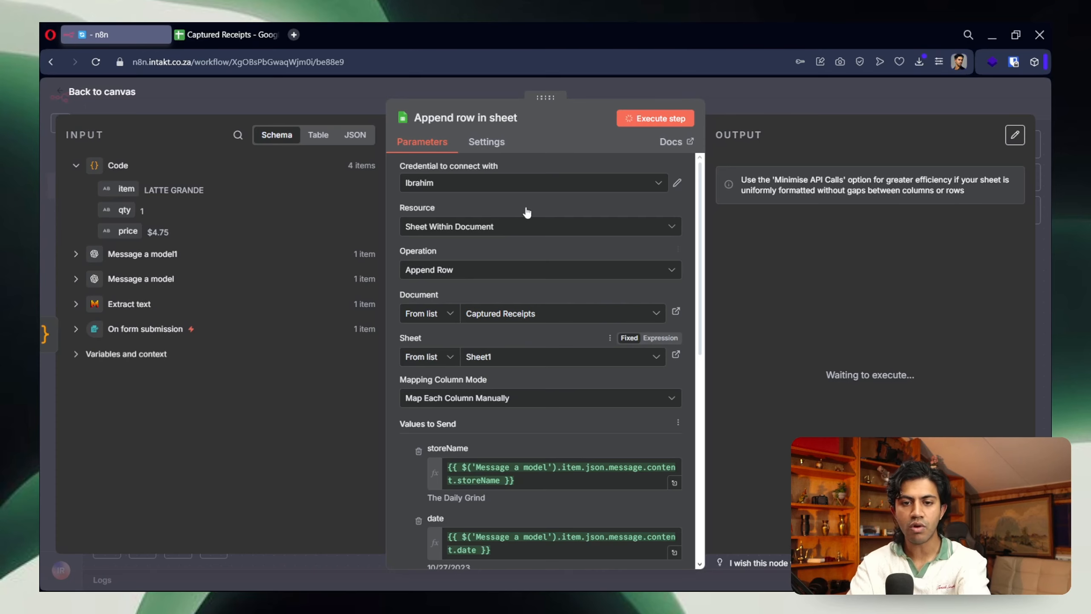
{"action": "scroll", "coordinate": [542, 408], "scroll_direction": "down", "scroll_amount": 3}
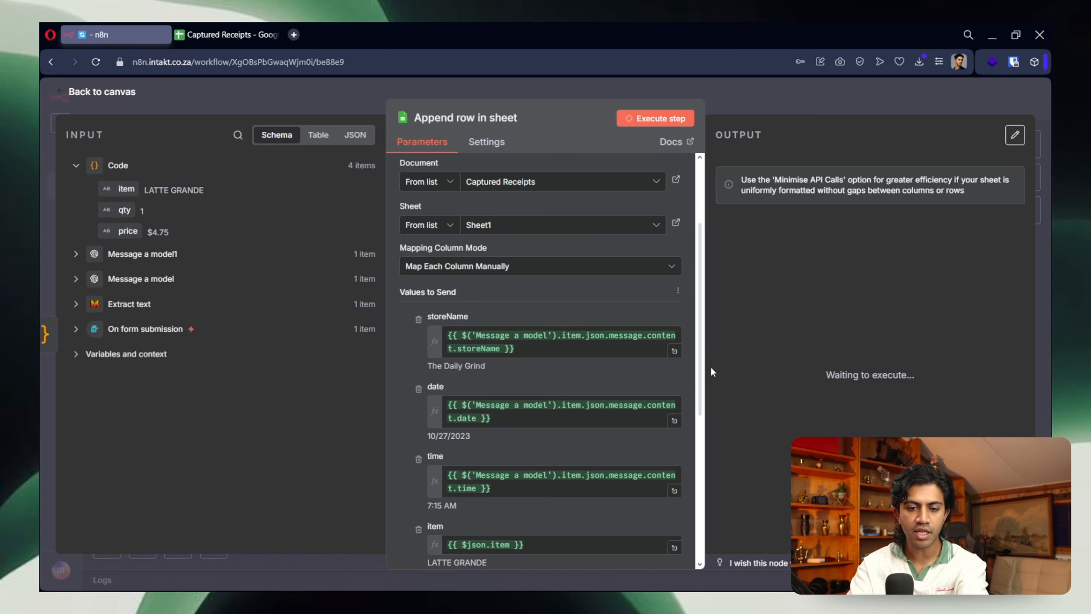
{"action": "scroll", "coordinate": [446, 432], "scroll_direction": "down", "scroll_amount": 2}
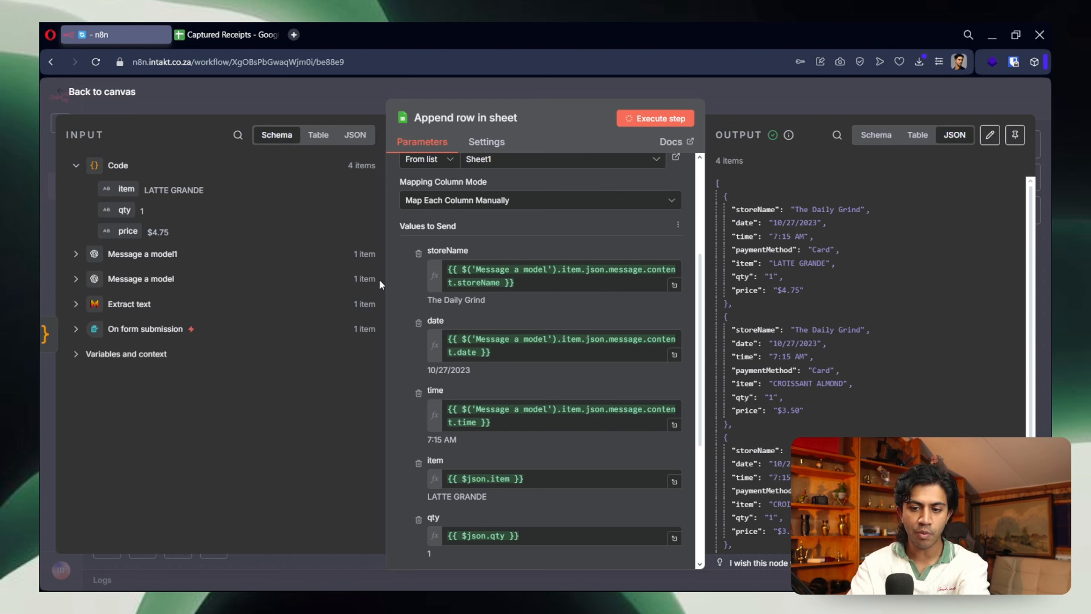
Step: Switch to the Captured Receipts spreadsheet, bold the header row and fit the item column to its contents
{"action": "left_click", "coordinate": [206, 34]}
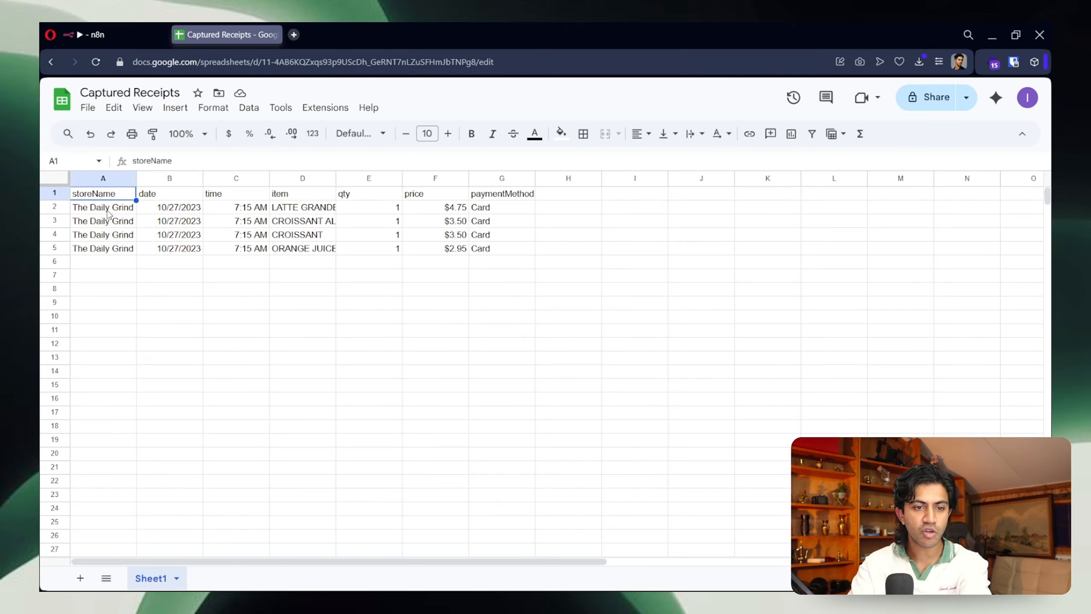
{"action": "left_click", "coordinate": [60, 194]}
{"action": "left_click", "coordinate": [472, 134]}
{"action": "left_click", "coordinate": [114, 235]}
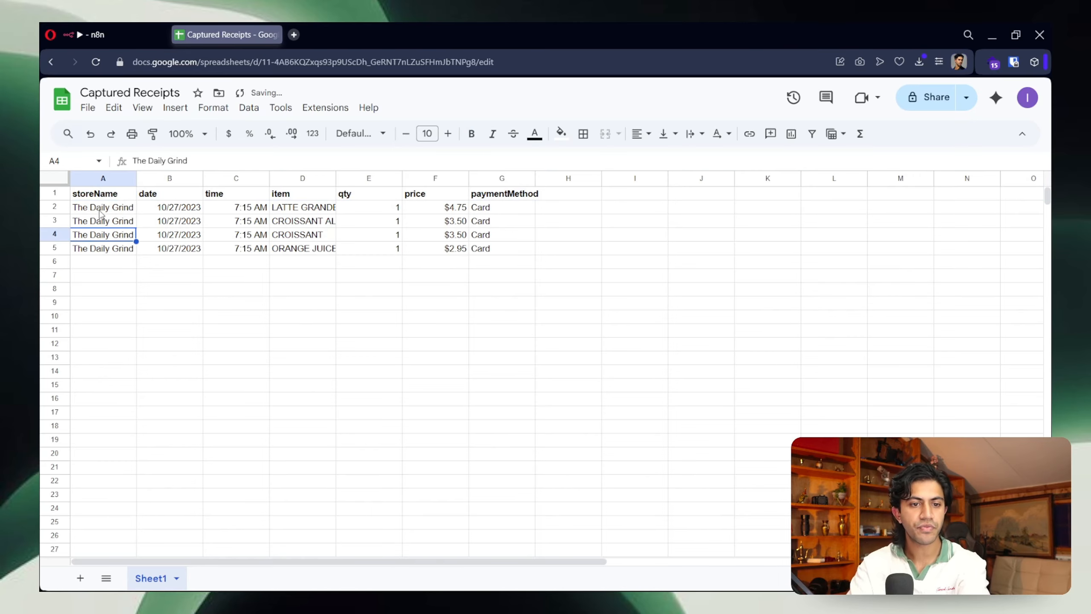
{"action": "left_click", "coordinate": [125, 208]}
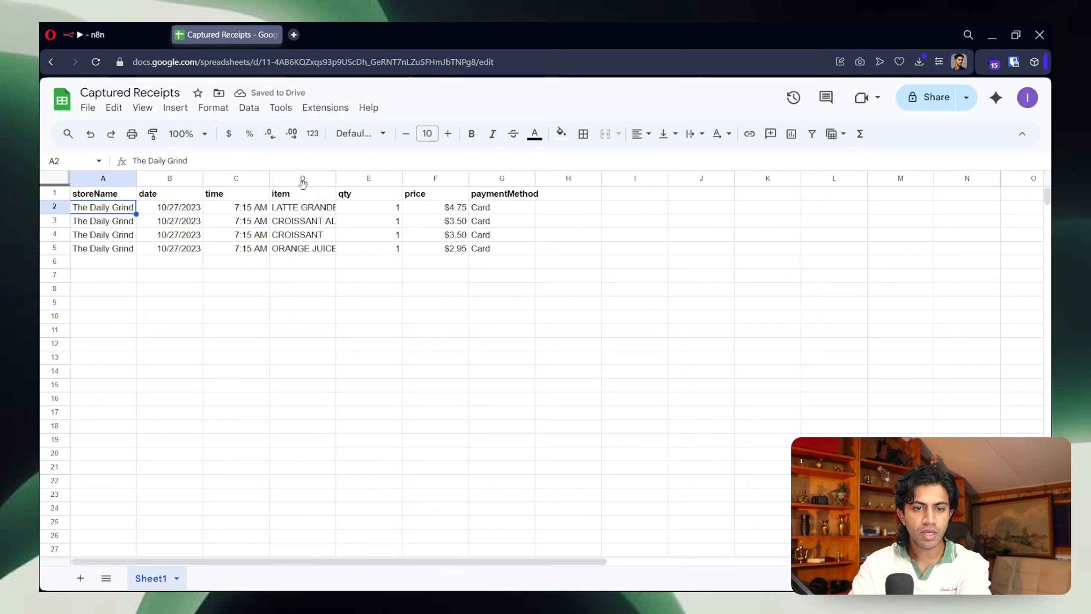
{"action": "double_click", "coordinate": [336, 179]}
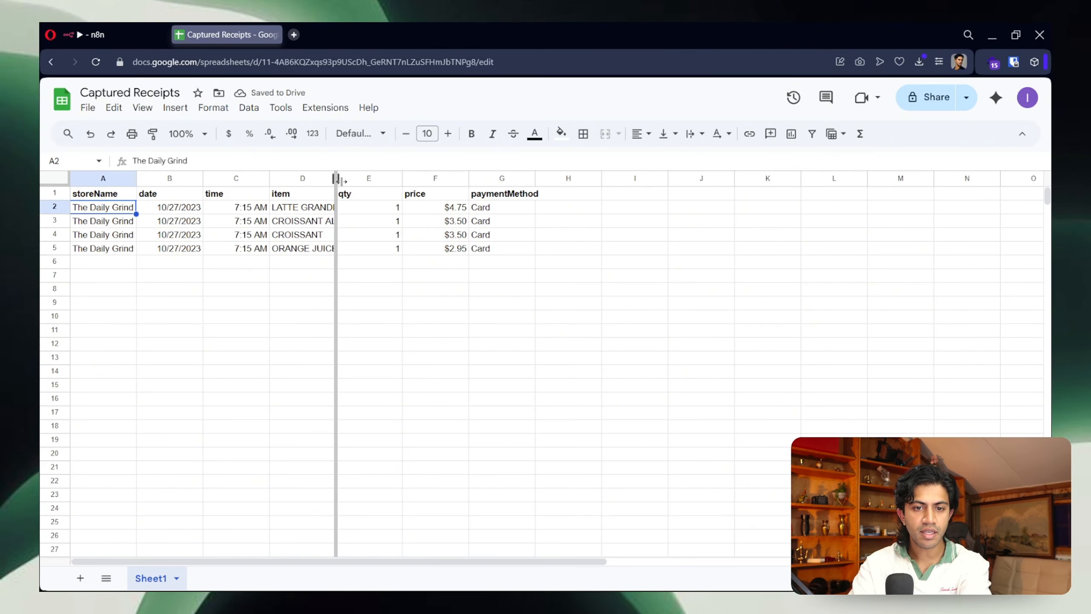
Step: Review the appended item names and prices in the spreadsheet against the Append row in sheet node's output in n8n
{"action": "left_click", "coordinate": [327, 214]}
{"action": "left_click_drag", "start_coordinate": [325, 212], "coordinate": [334, 251]}
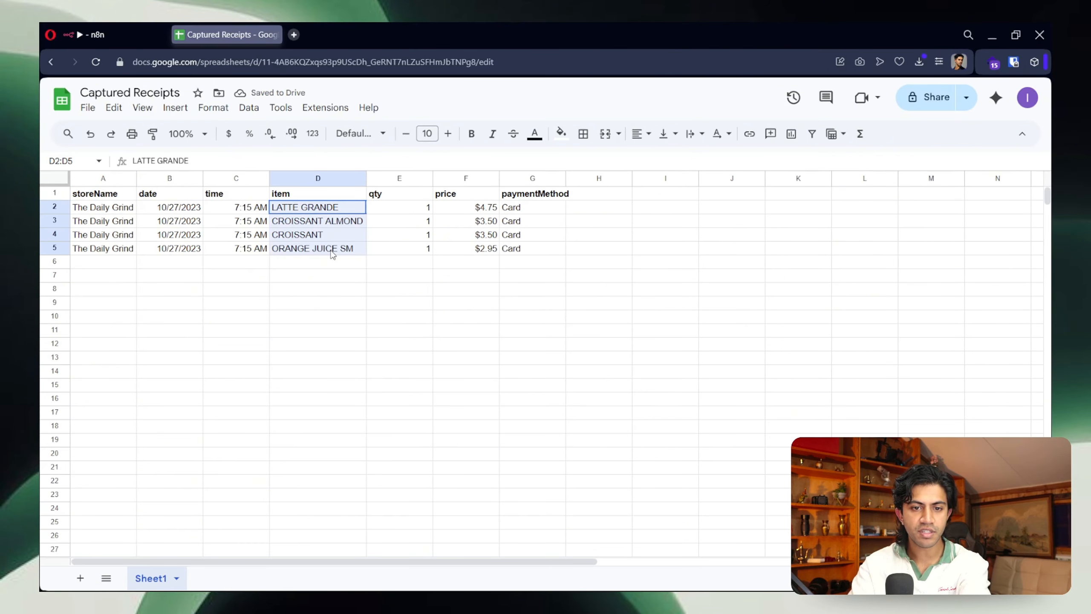
{"action": "left_click_drag", "start_coordinate": [473, 250], "coordinate": [469, 217]}
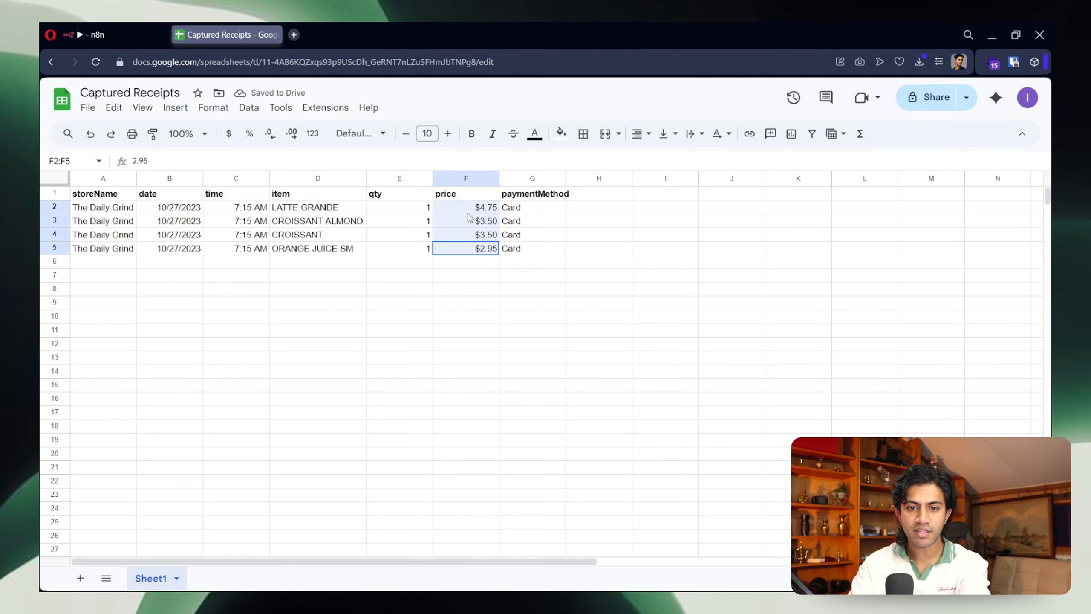
{"action": "key", "text": "Down"}
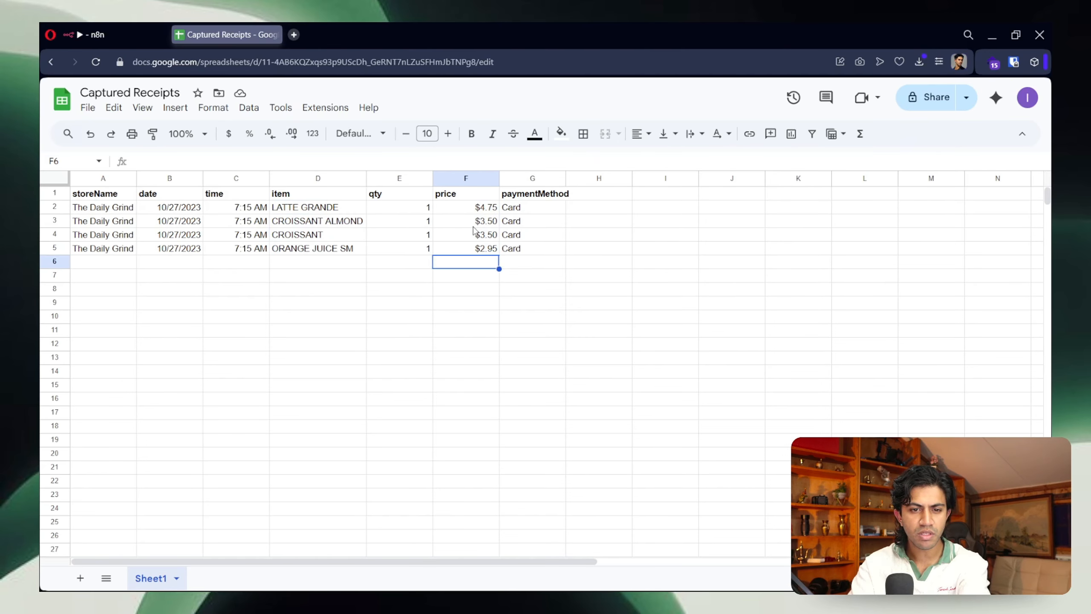
{"action": "left_click_drag", "start_coordinate": [491, 240], "coordinate": [489, 221]}
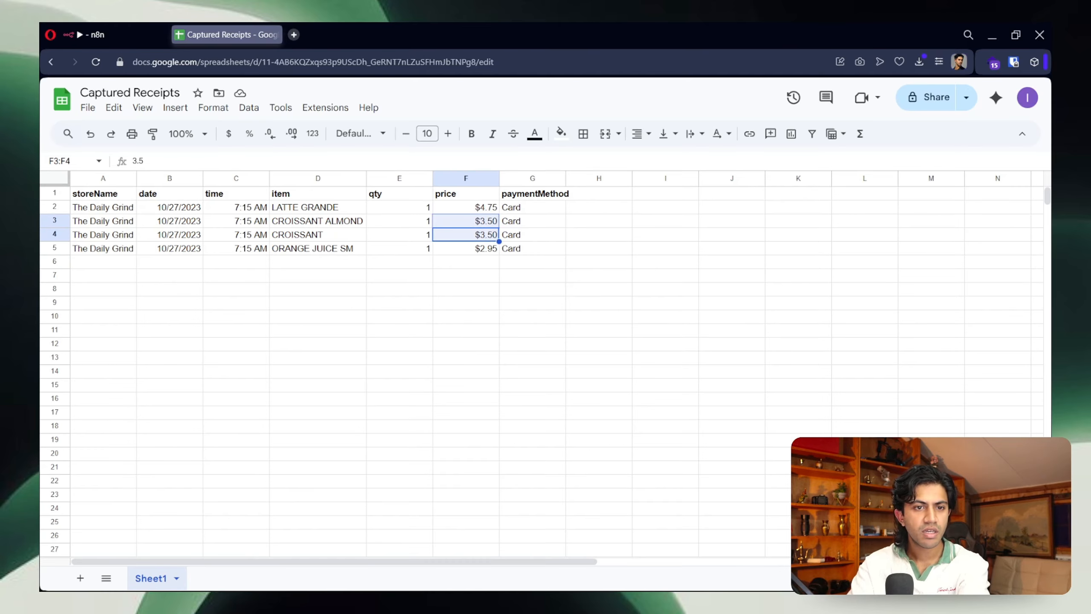
{"action": "left_click", "coordinate": [106, 35]}
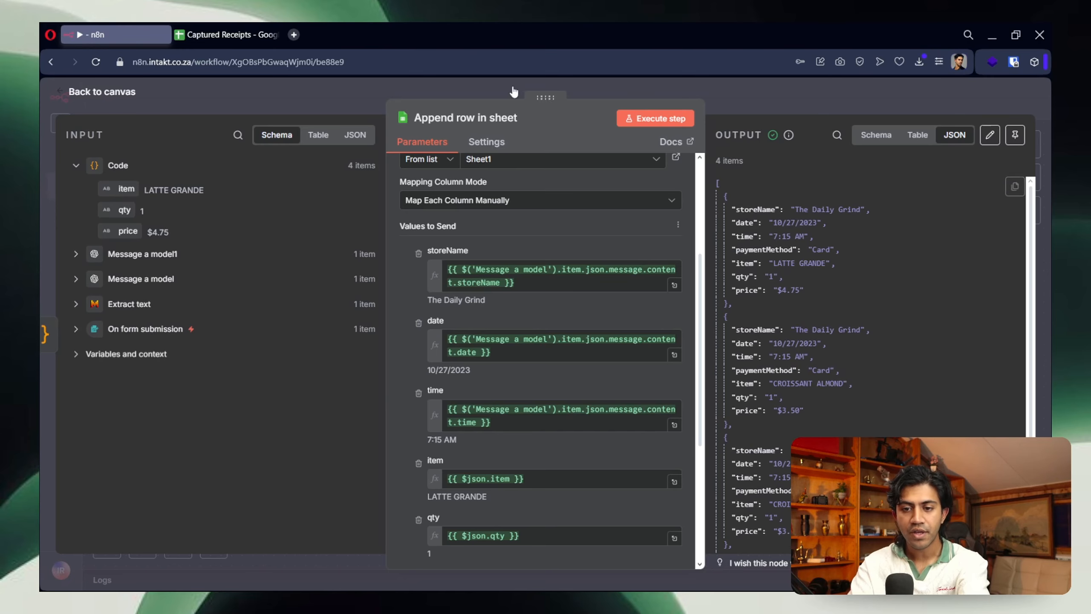
{"action": "left_click", "coordinate": [243, 26]}
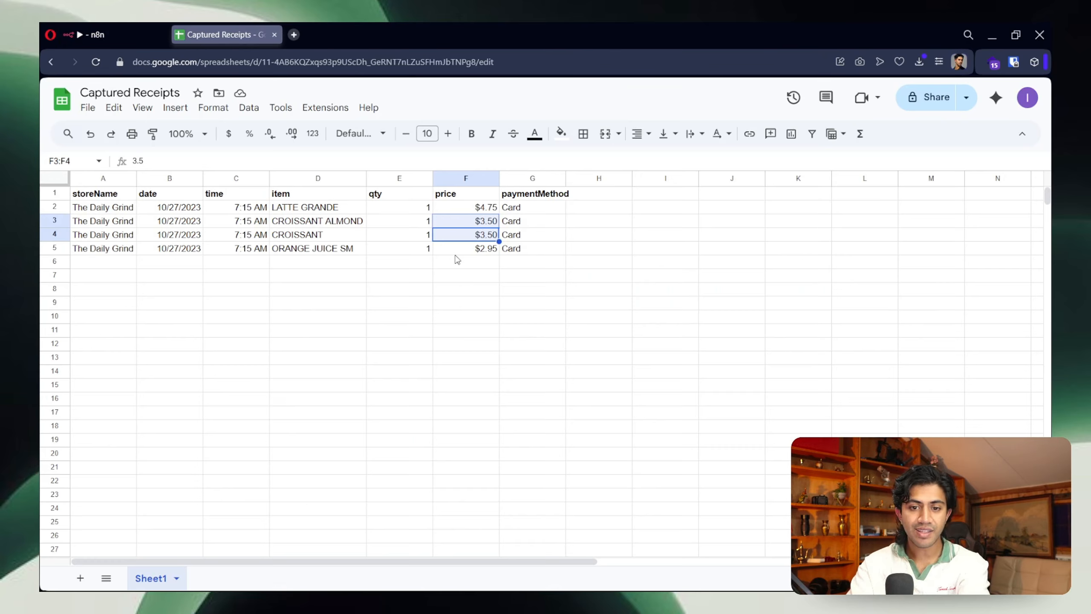
Step: Switch to n8n, close the Append row in sheet node and save the workflow
{"action": "left_click", "coordinate": [138, 24]}
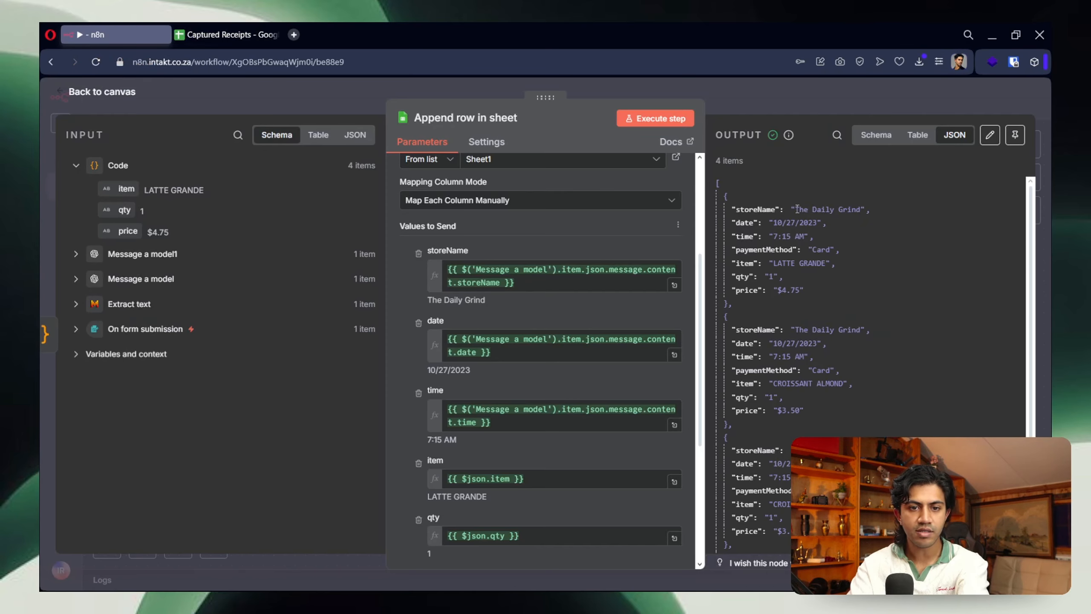
{"action": "left_click", "coordinate": [789, 93]}
{"action": "key", "text": "1"}
{"action": "left_click", "coordinate": [853, 101]}
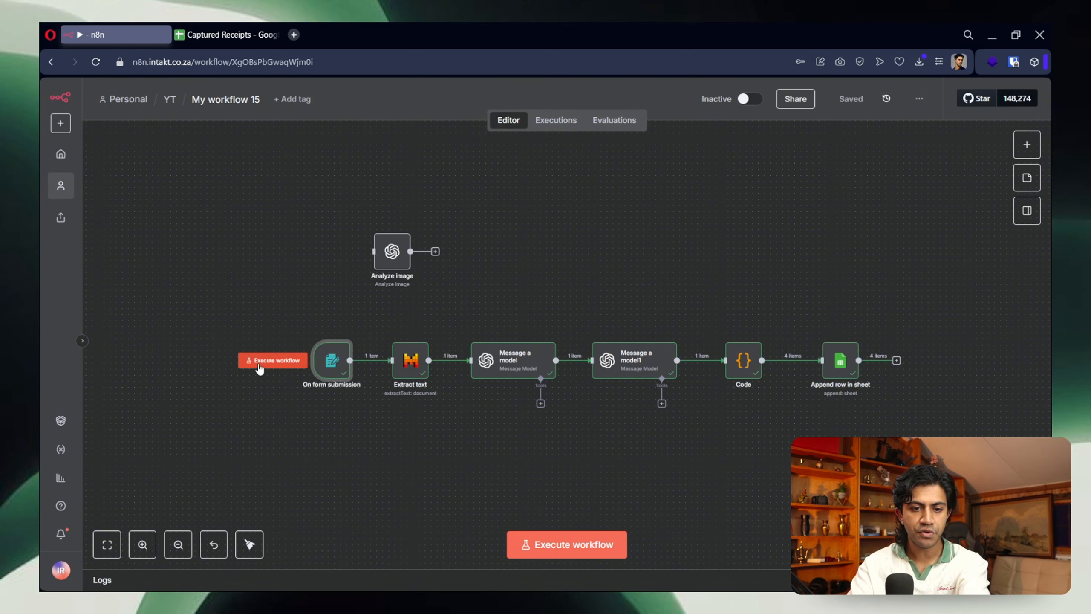
{"action": "key", "text": "l"}
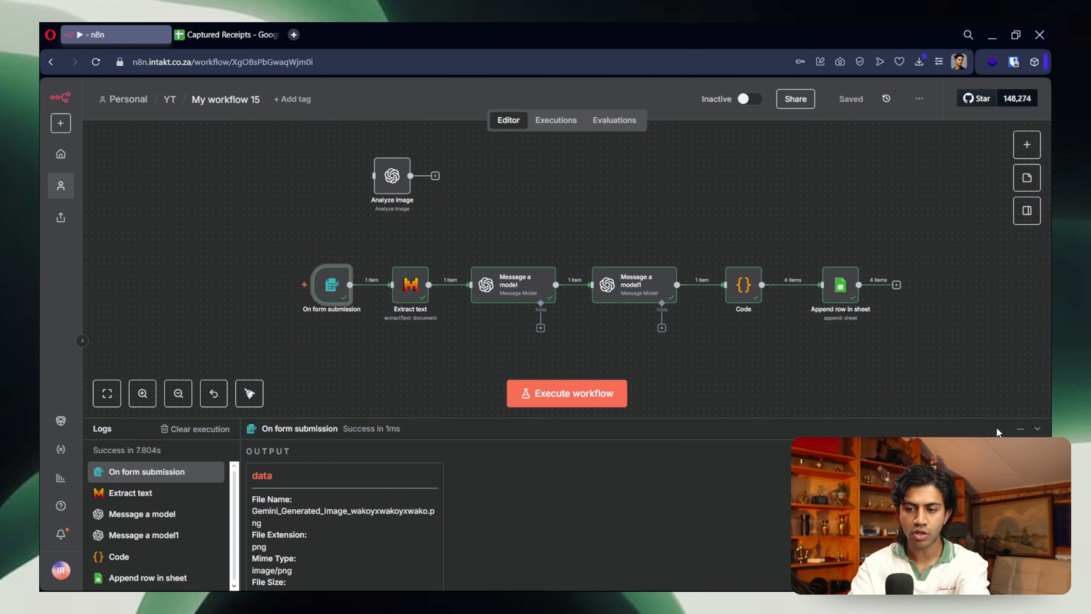
{"action": "left_click", "coordinate": [1038, 428]}
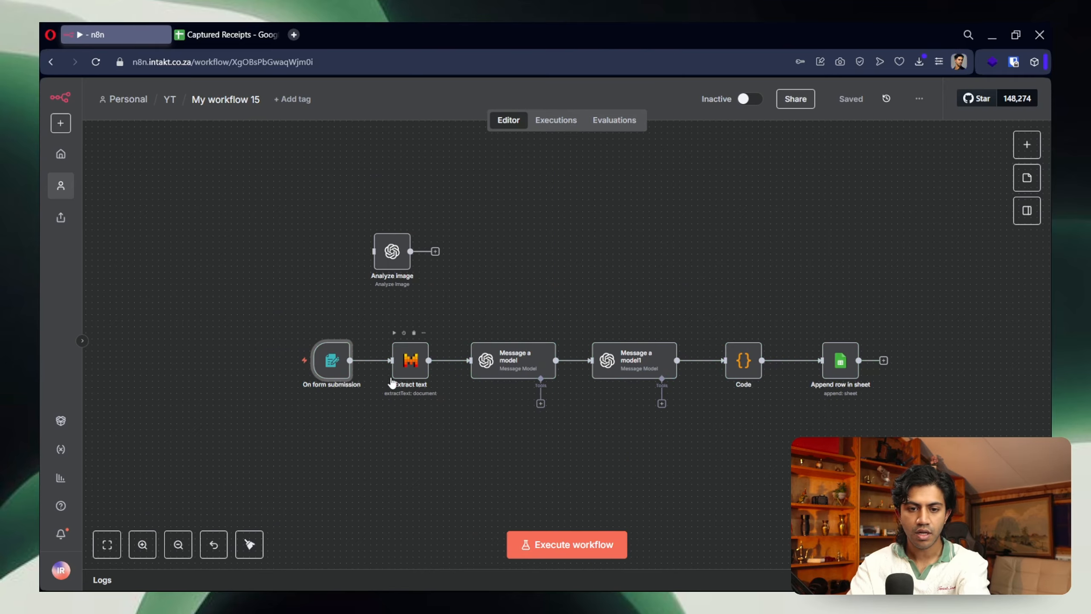
Step: Run the workflow from the form trigger, submit the other downloaded receipt image in the Upload Your Receipt form and close the form
{"action": "left_click", "coordinate": [273, 361]}
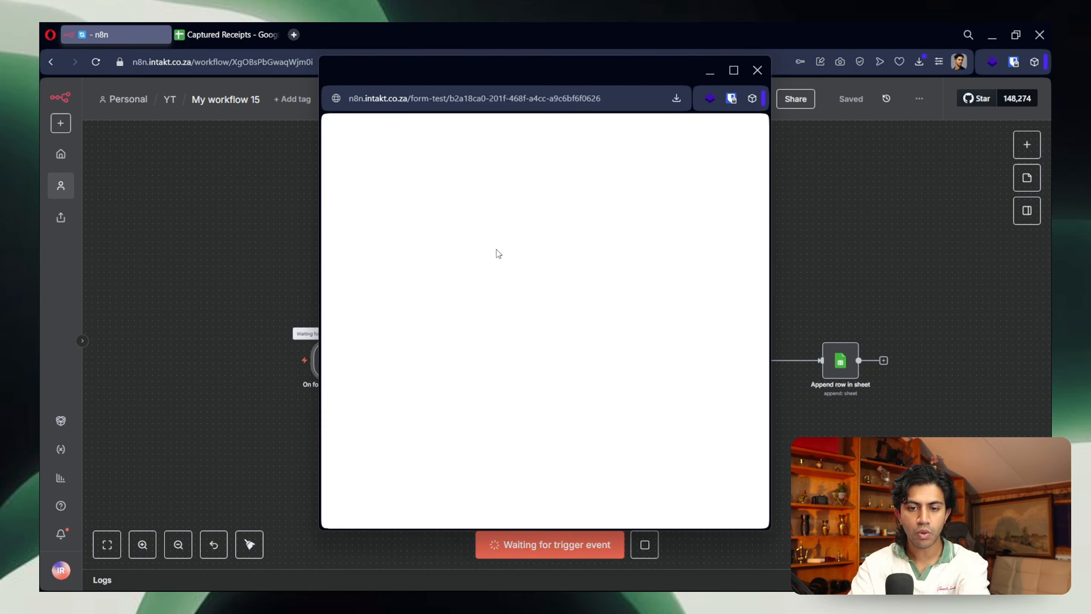
{"action": "left_click", "coordinate": [479, 258]}
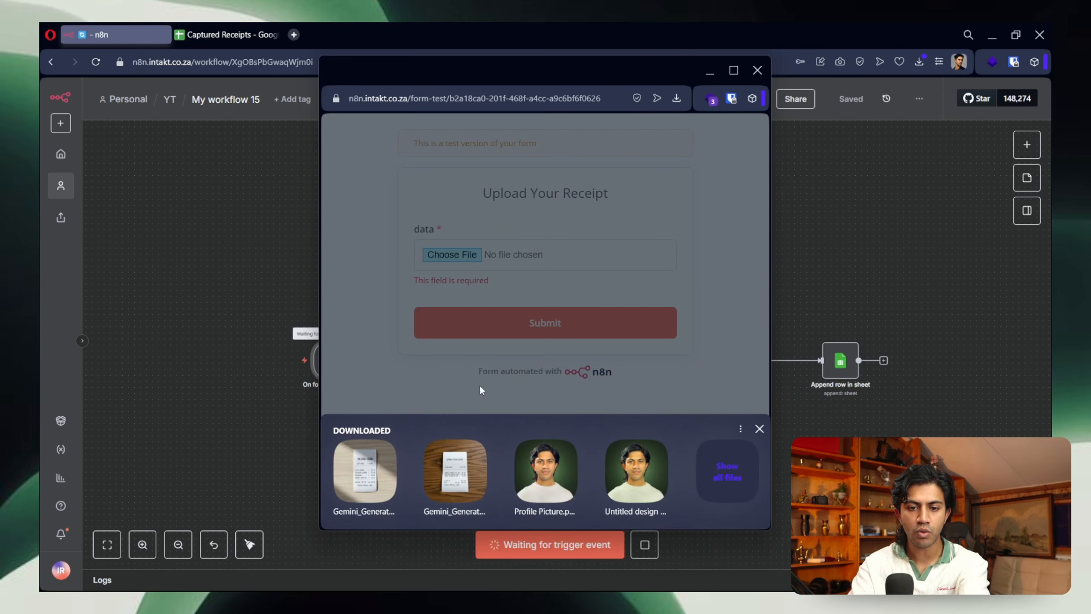
{"action": "left_click", "coordinate": [464, 457]}
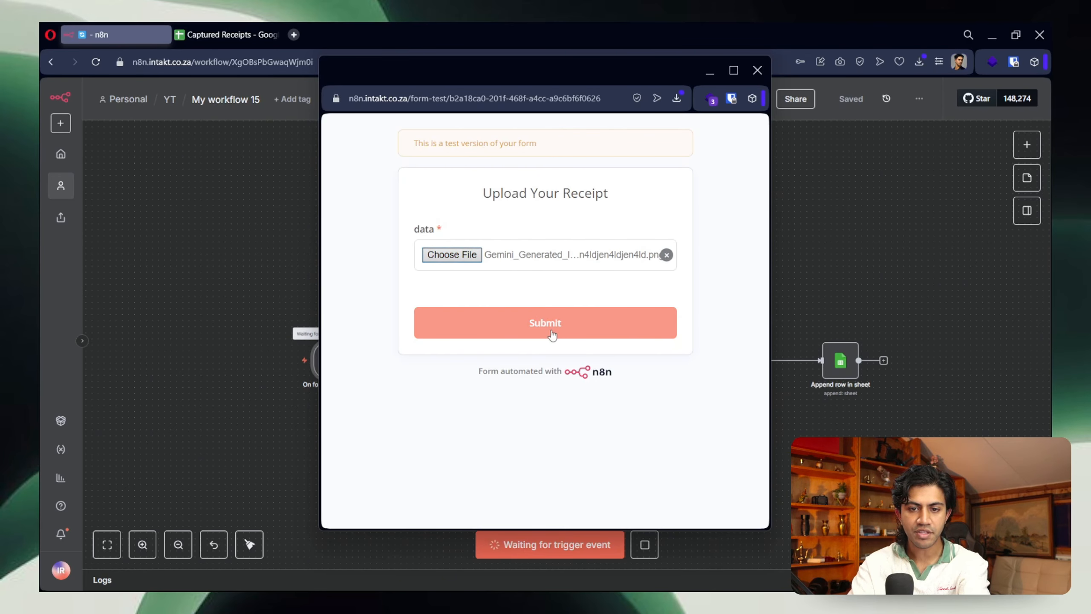
{"action": "left_click", "coordinate": [555, 333]}
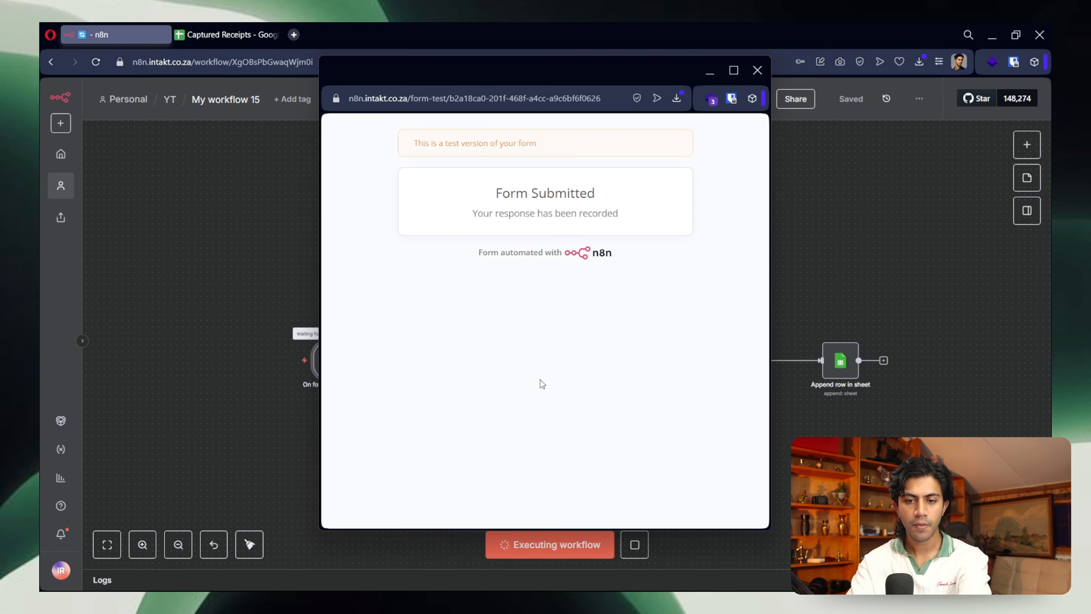
{"action": "left_click", "coordinate": [758, 70]}
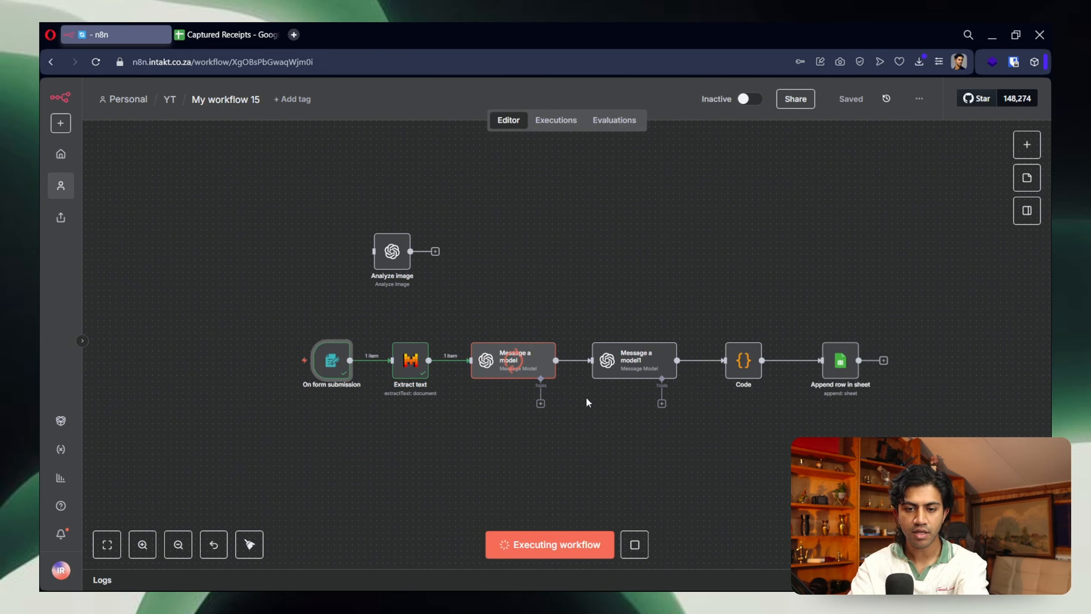
{"action": "scroll", "coordinate": [654, 432], "scroll_direction": "up", "scroll_amount": 4}
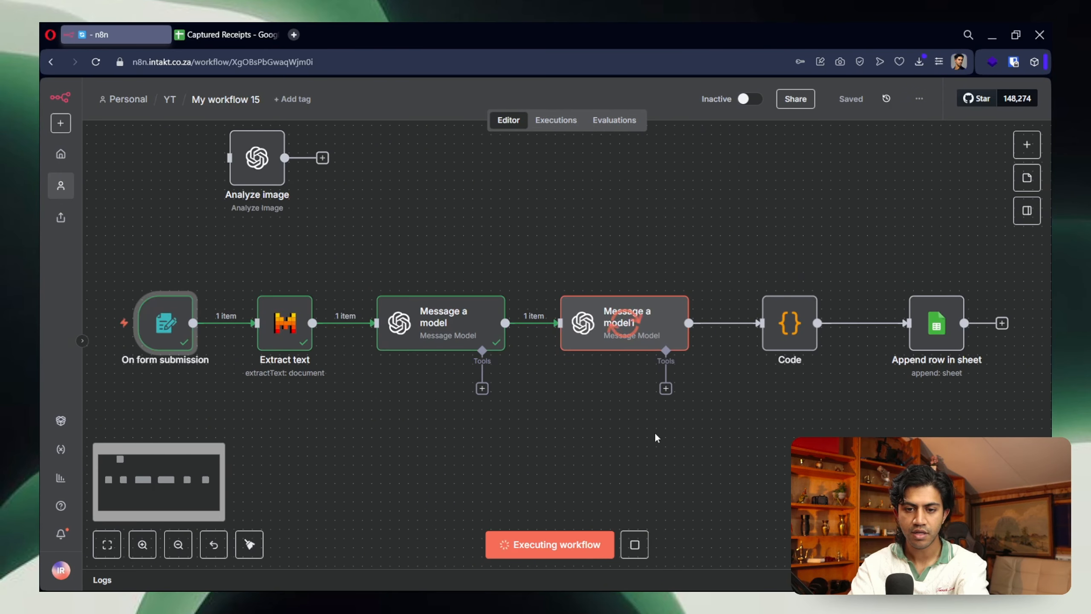
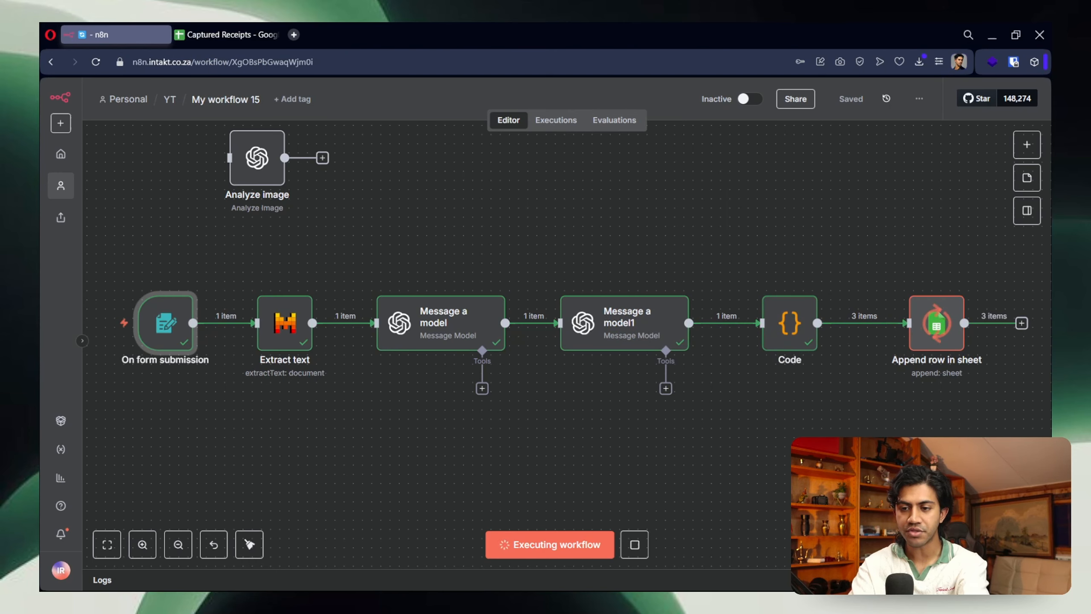
Step: Switch to the Captured Receipts spreadsheet and check the newly appended receipt's items, quantities, prices and payment method, then return to the n8n workflow
{"action": "left_click", "coordinate": [215, 27]}
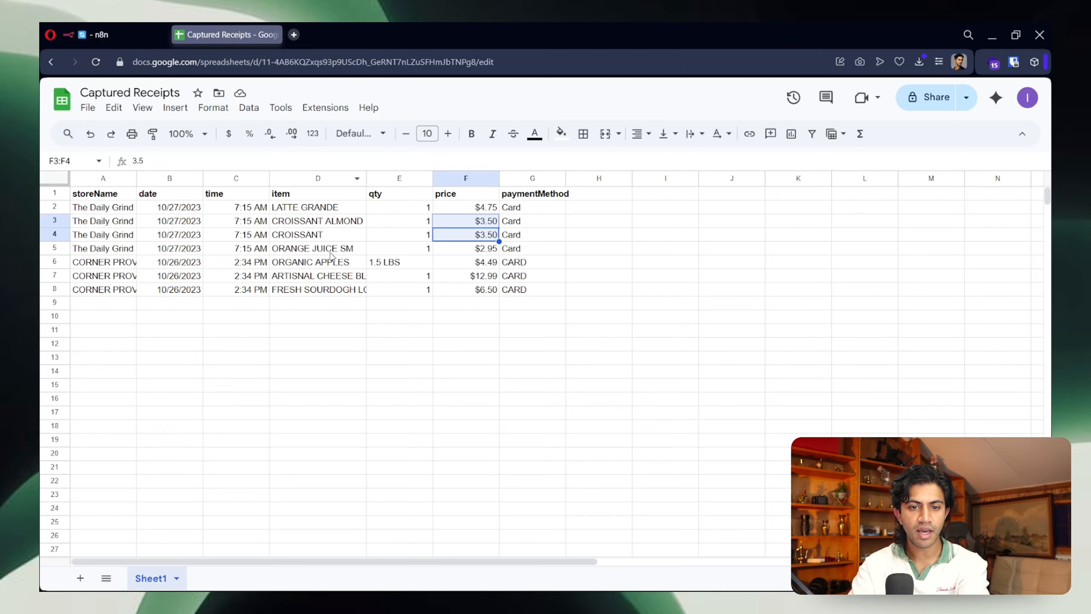
{"action": "left_click", "coordinate": [329, 251]}
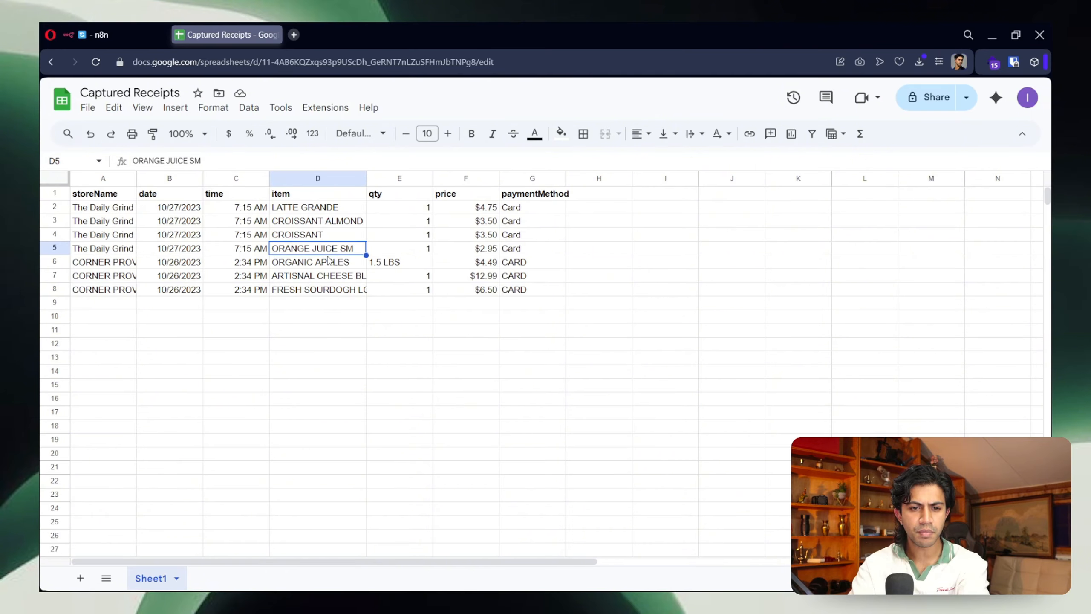
{"action": "left_click", "coordinate": [336, 264]}
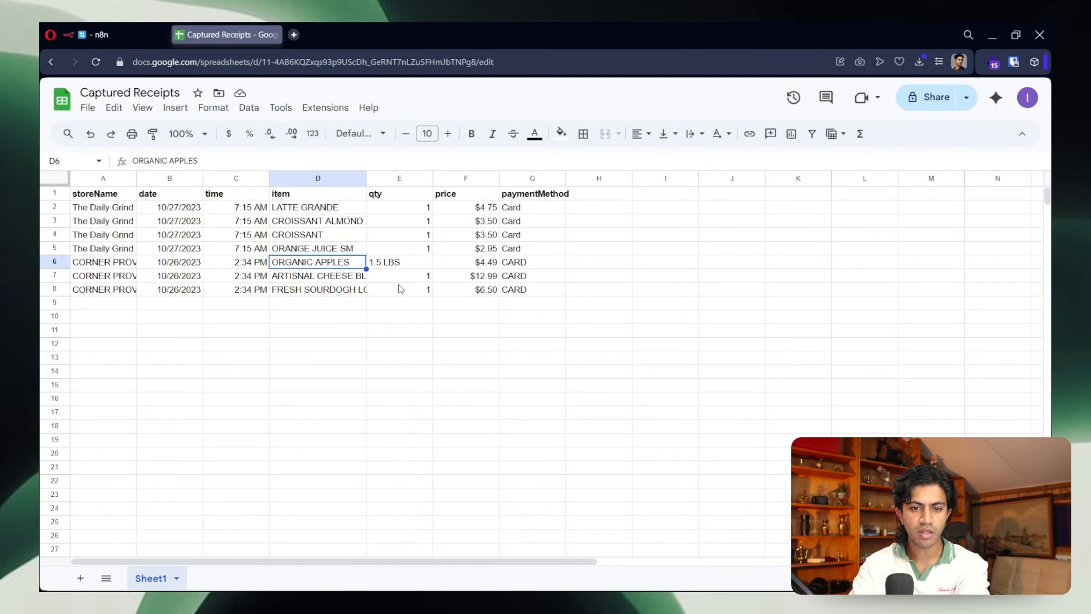
{"action": "left_click_drag", "start_coordinate": [401, 289], "coordinate": [483, 297]}
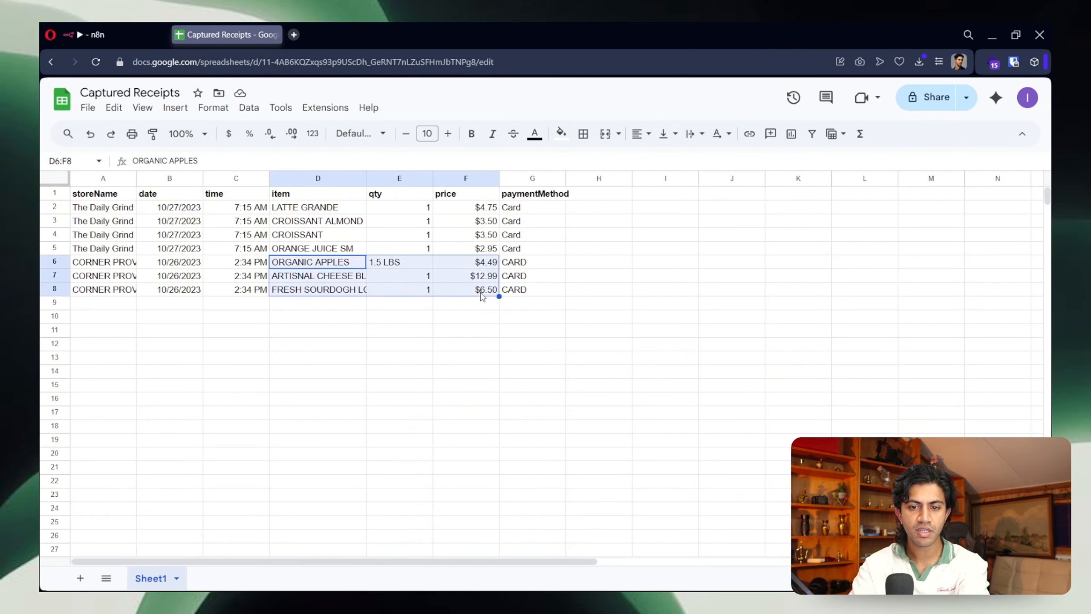
{"action": "left_click", "coordinate": [515, 264]}
{"action": "left_click", "coordinate": [528, 292]}
{"action": "left_click", "coordinate": [317, 290]}
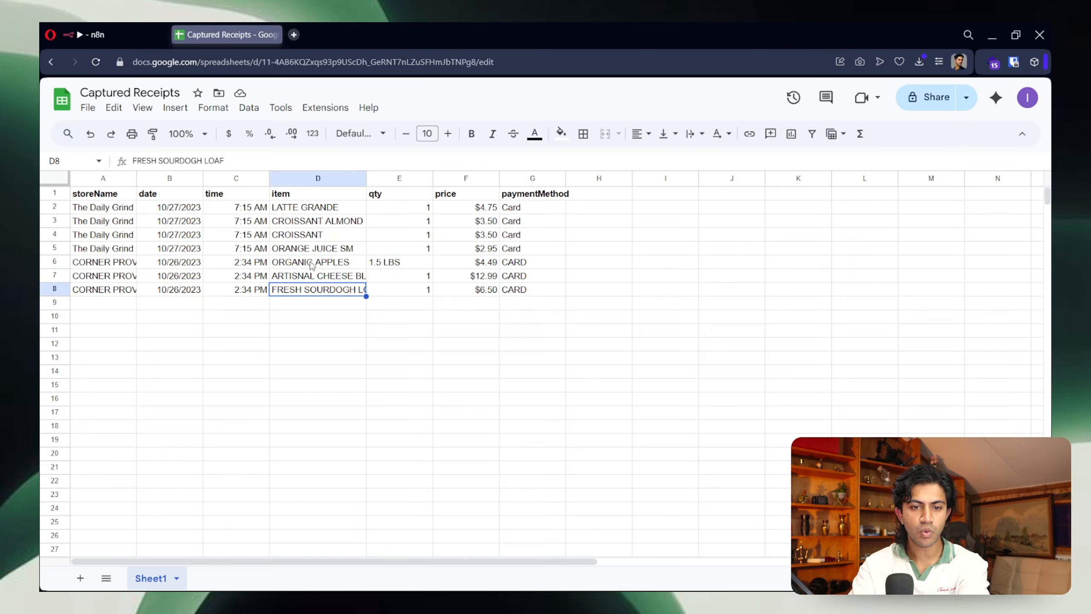
{"action": "left_click", "coordinate": [312, 264]}
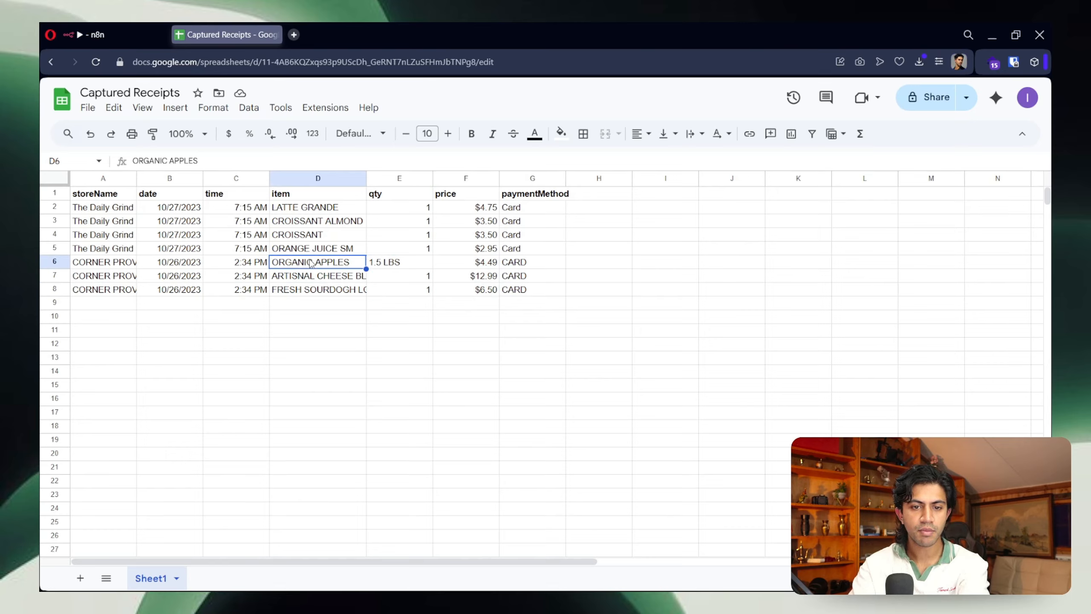
{"action": "left_click", "coordinate": [107, 35]}
{"action": "scroll", "coordinate": [419, 407], "scroll_direction": "down", "scroll_amount": 2}
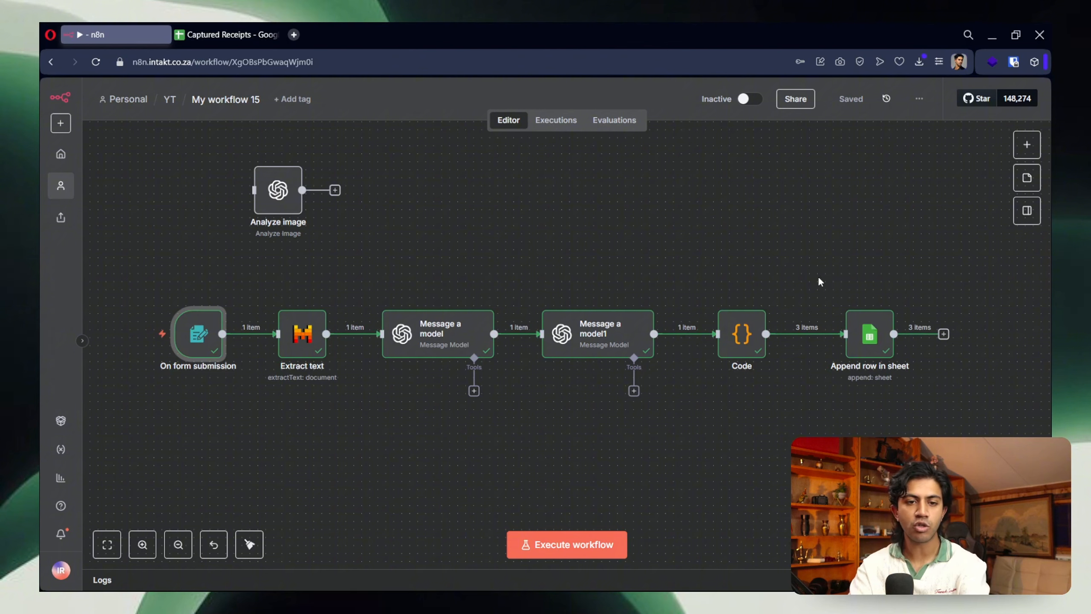
Step: Switch to the Captured Receipts spreadsheet and rename Sheet1 as Coffee
{"action": "left_click", "coordinate": [226, 34]}
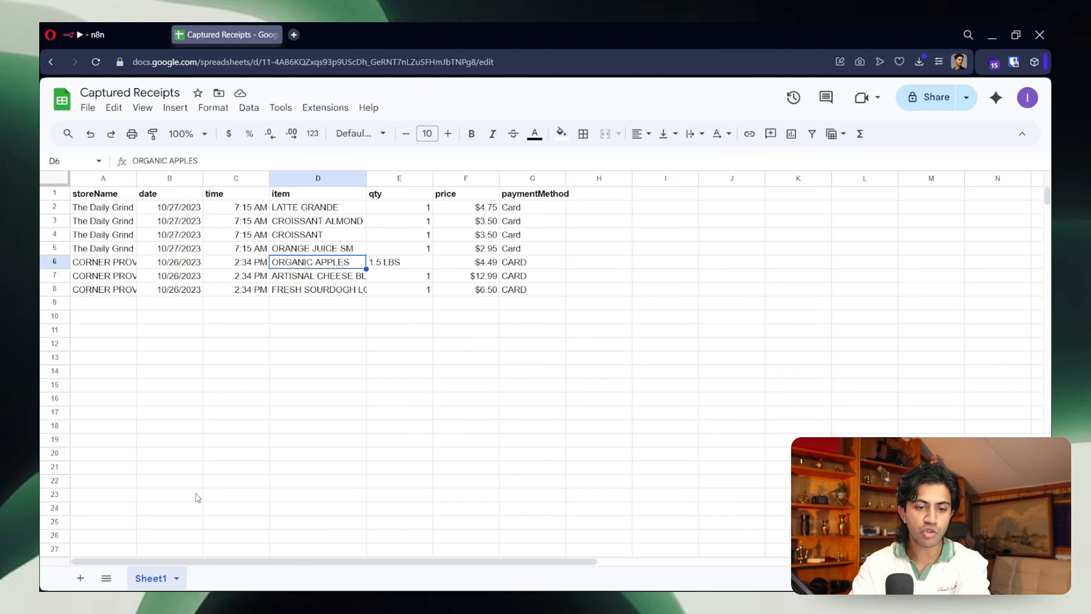
{"action": "double_click", "coordinate": [153, 579]}
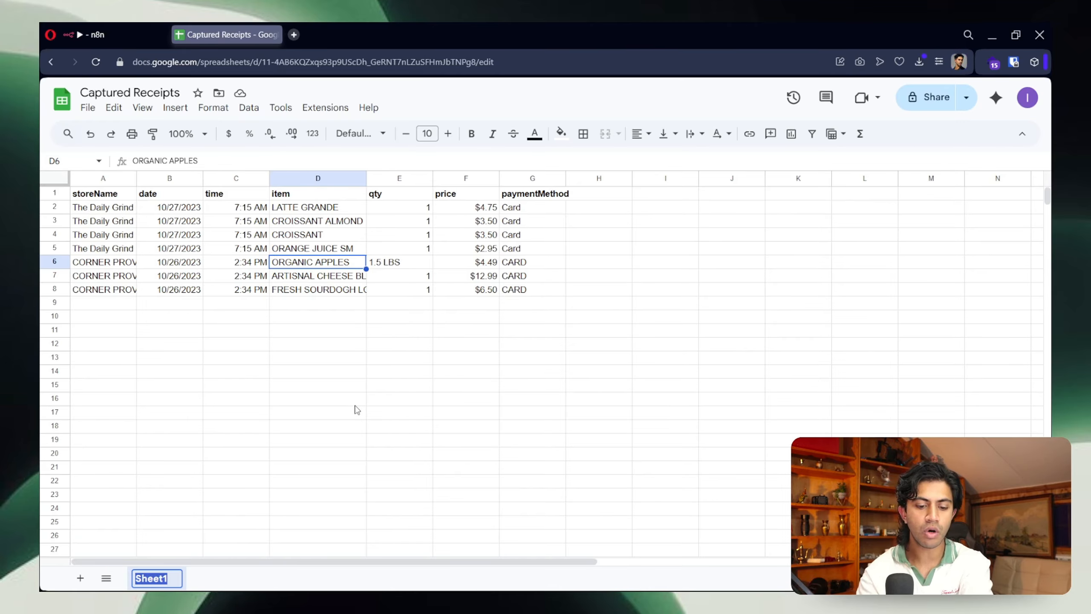
{"action": "type", "text": "Coffee"}
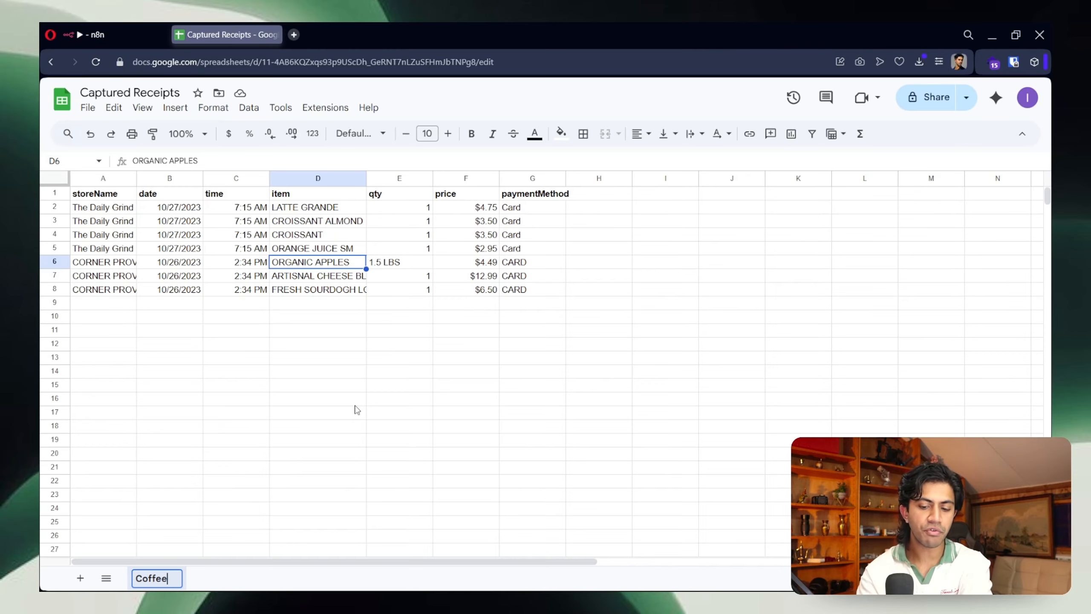
{"action": "key", "text": "Return"}
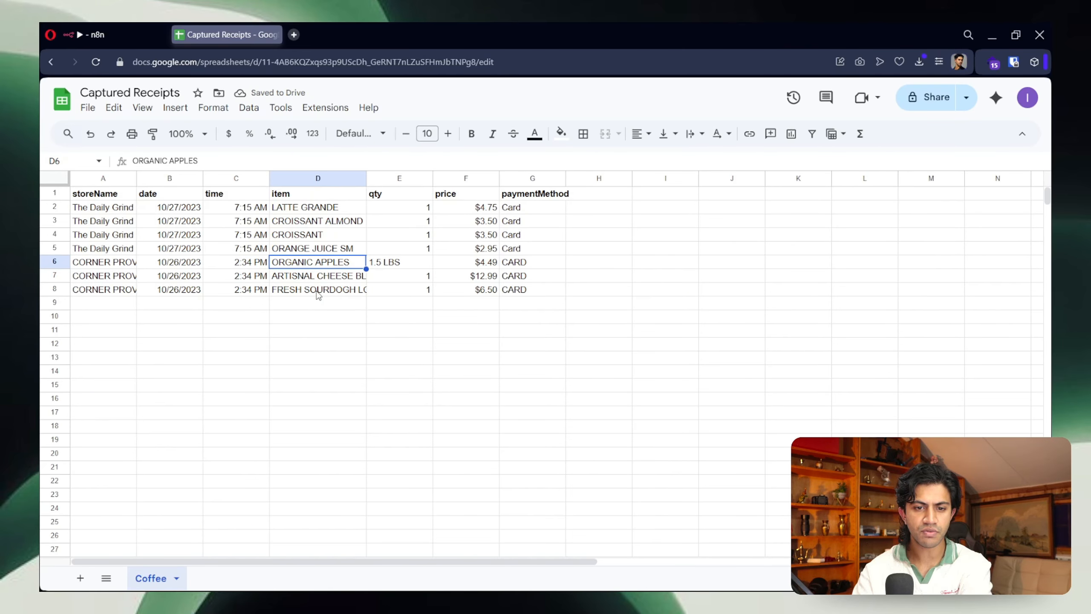
Step: Add a second sheet named Fresh Foods to the spreadsheet and go back to the Coffee sheet
{"action": "left_click", "coordinate": [80, 578]}
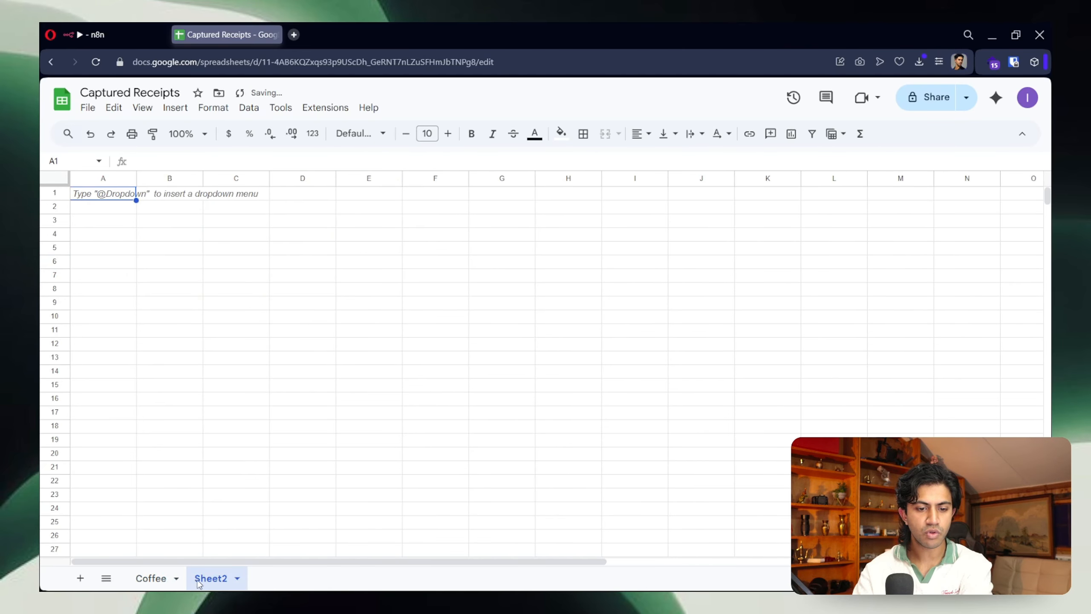
{"action": "double_click", "coordinate": [212, 579]}
{"action": "type", "text": "Fres"}
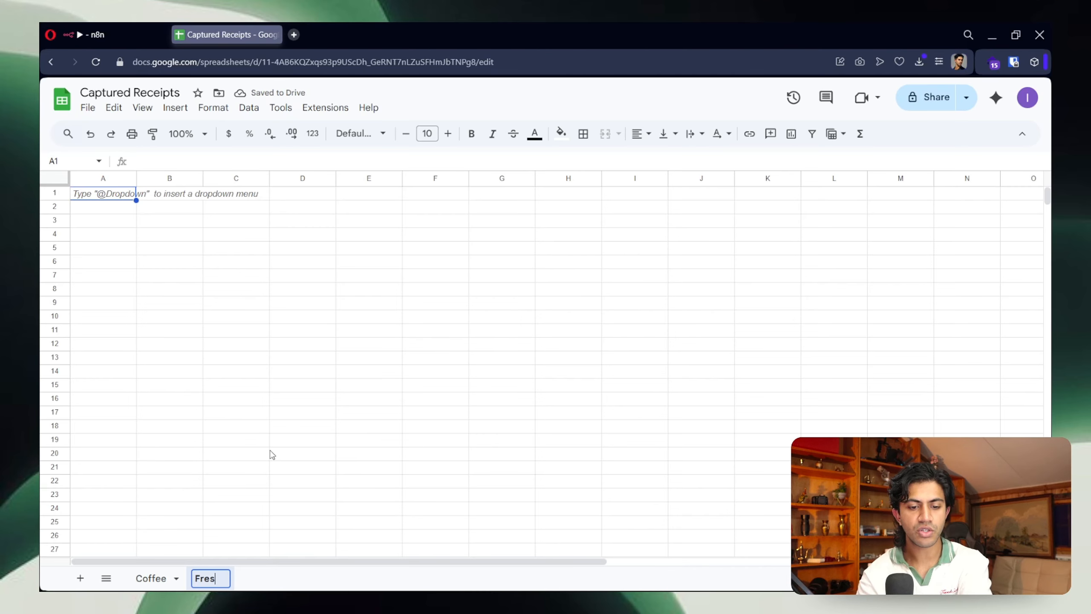
{"action": "type", "text": "h Foods"}
{"action": "key", "text": "Return"}
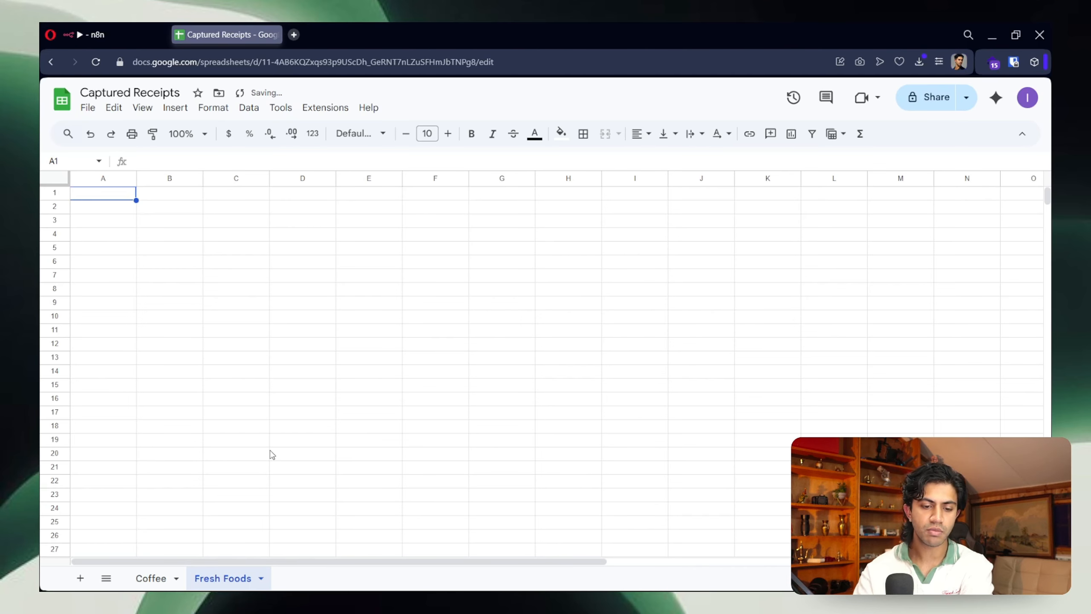
{"action": "left_click", "coordinate": [157, 577]}
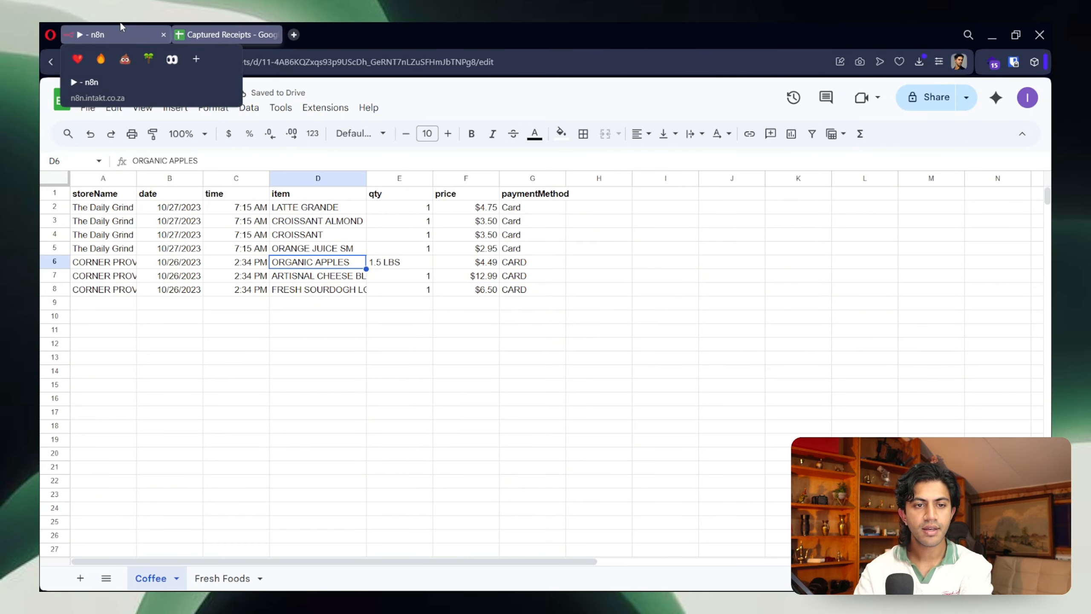
Step: Switch to n8n and delete the connection between the Code and Append row in sheet nodes
{"action": "left_click", "coordinate": [107, 34]}
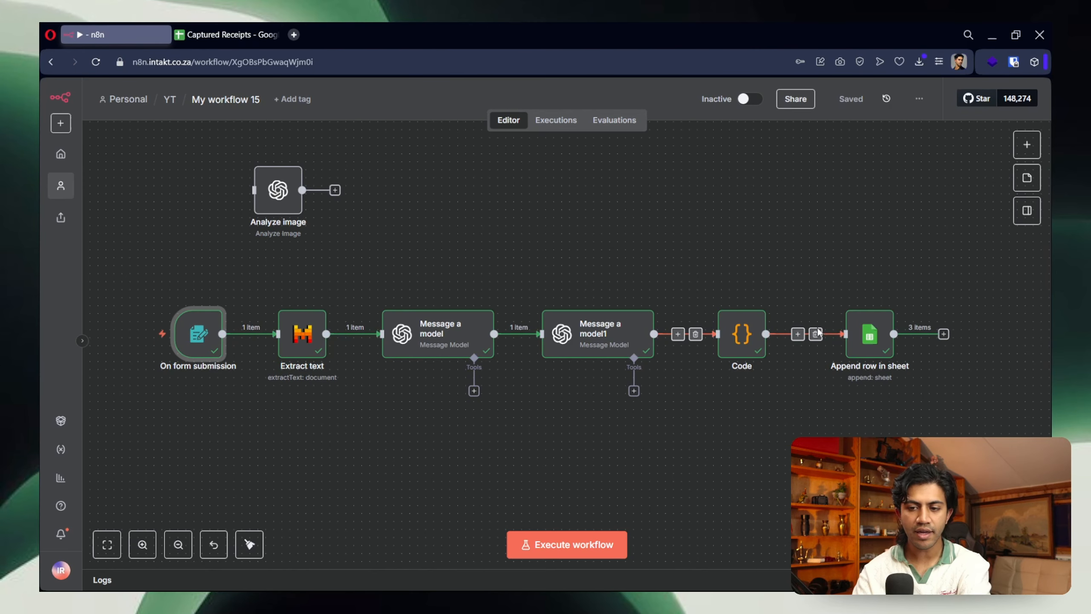
{"action": "left_click", "coordinate": [816, 335]}
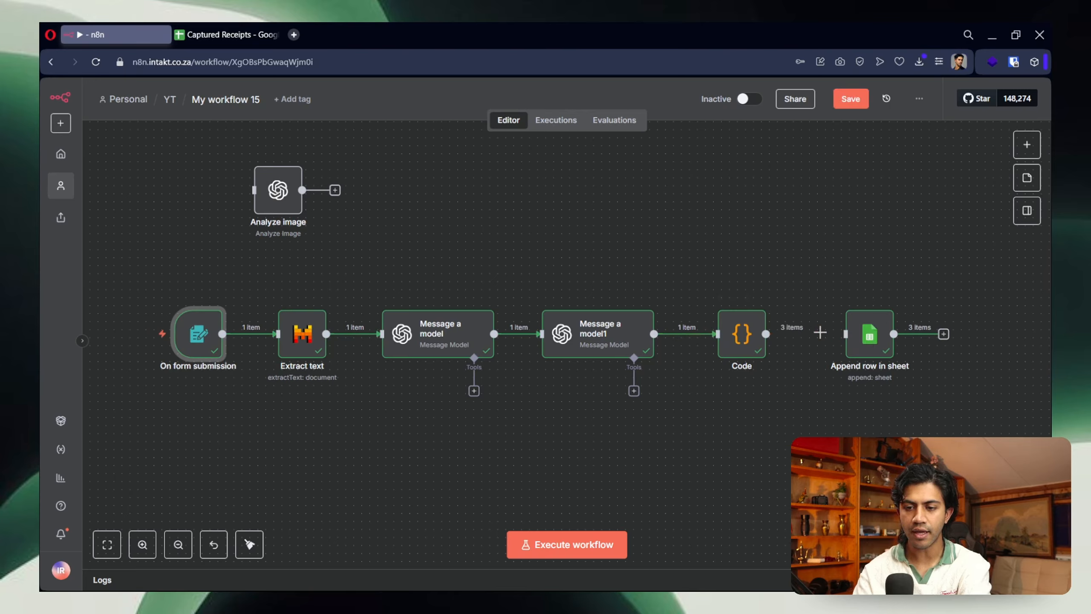
{"action": "key", "text": "ctrl+z"}
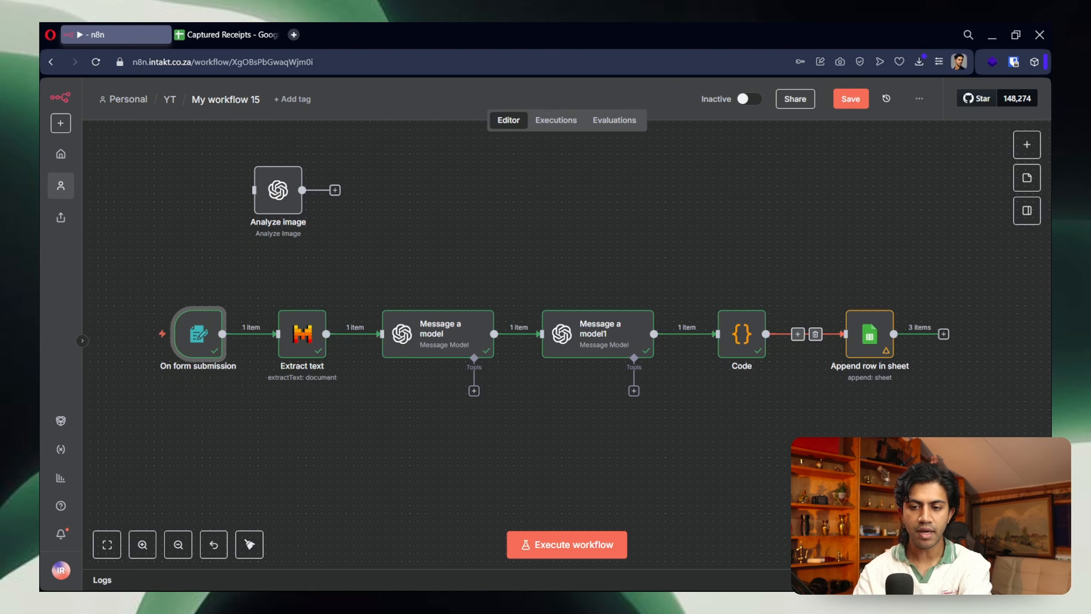
{"action": "left_click", "coordinate": [816, 335]}
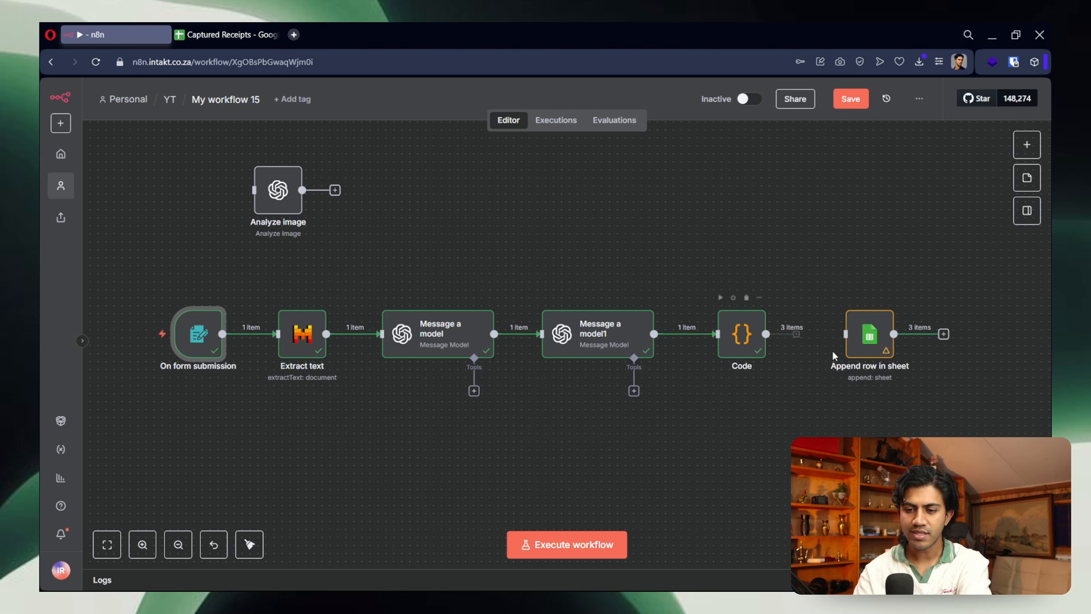
Step: Add the line "Ouput one single JSON categorizing the receipt between these two options:" after the example in Message a model1's system prompt
{"action": "double_click", "coordinate": [605, 334]}
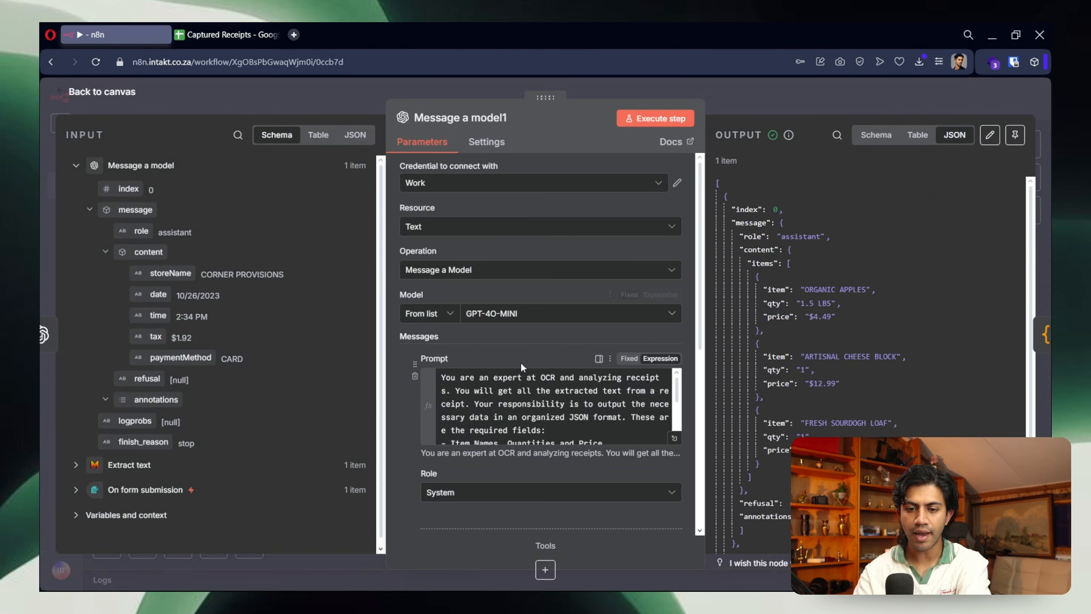
{"action": "scroll", "coordinate": [676, 438], "scroll_direction": "down", "scroll_amount": 3}
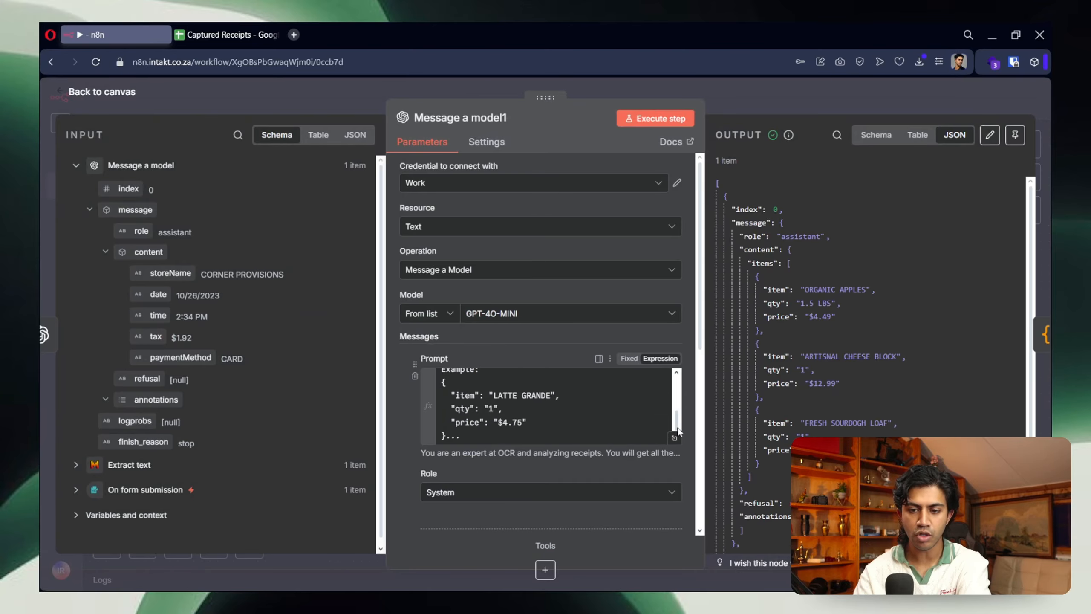
{"action": "left_click", "coordinate": [676, 438]}
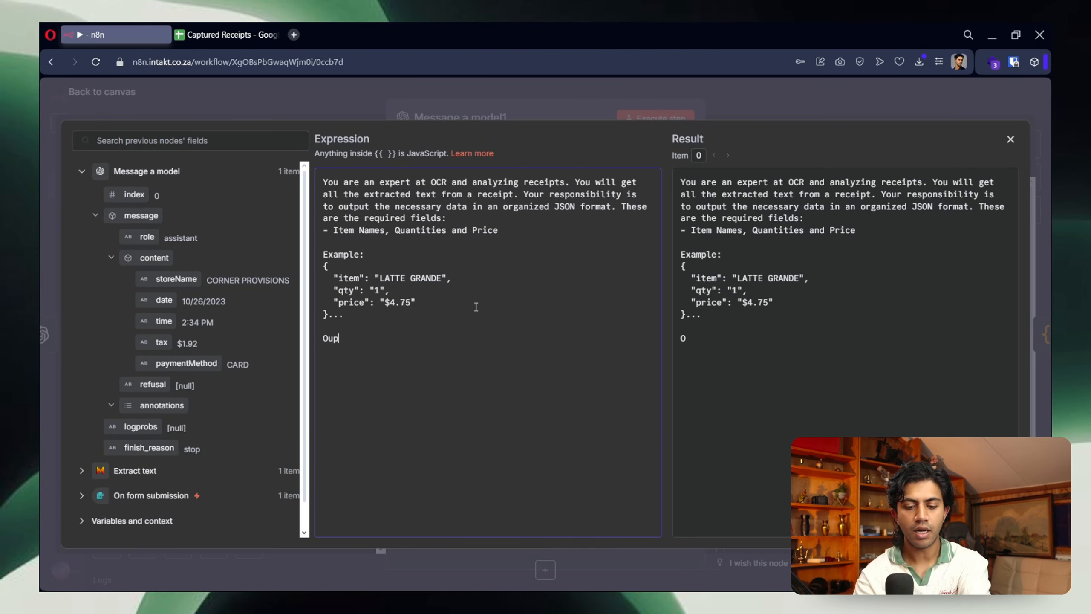
{"action": "type", "text": "one"}
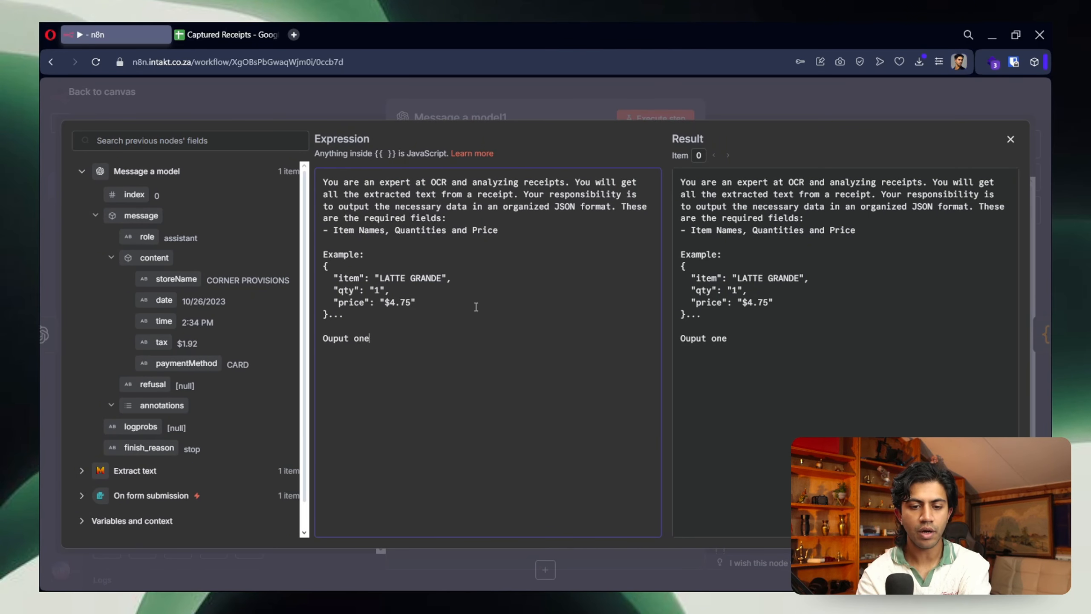
{"action": "type", "text": " single JSON"}
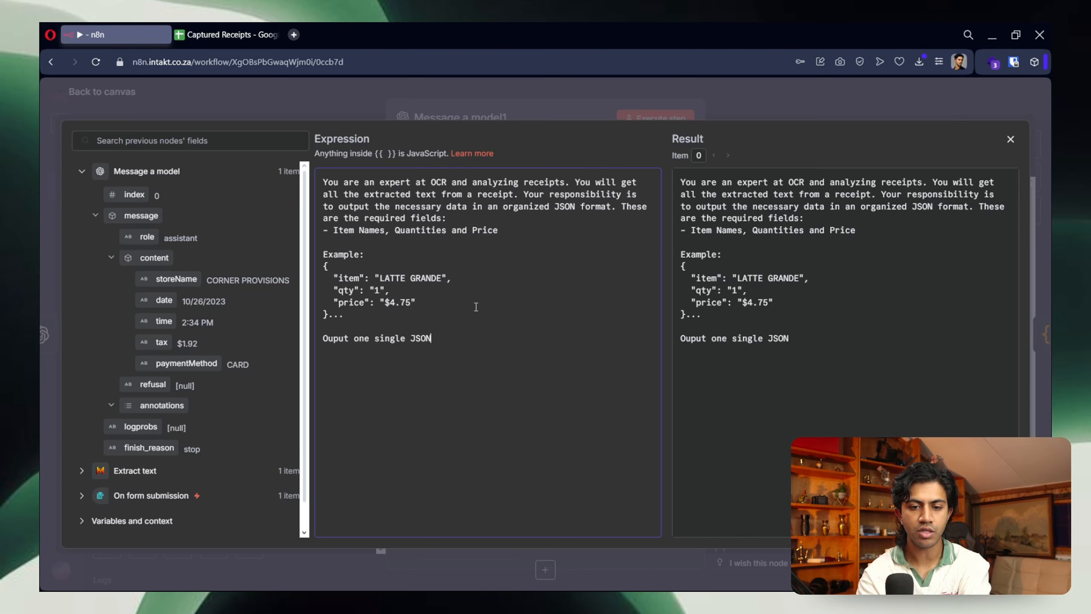
{"action": "type", "text": " ca"}
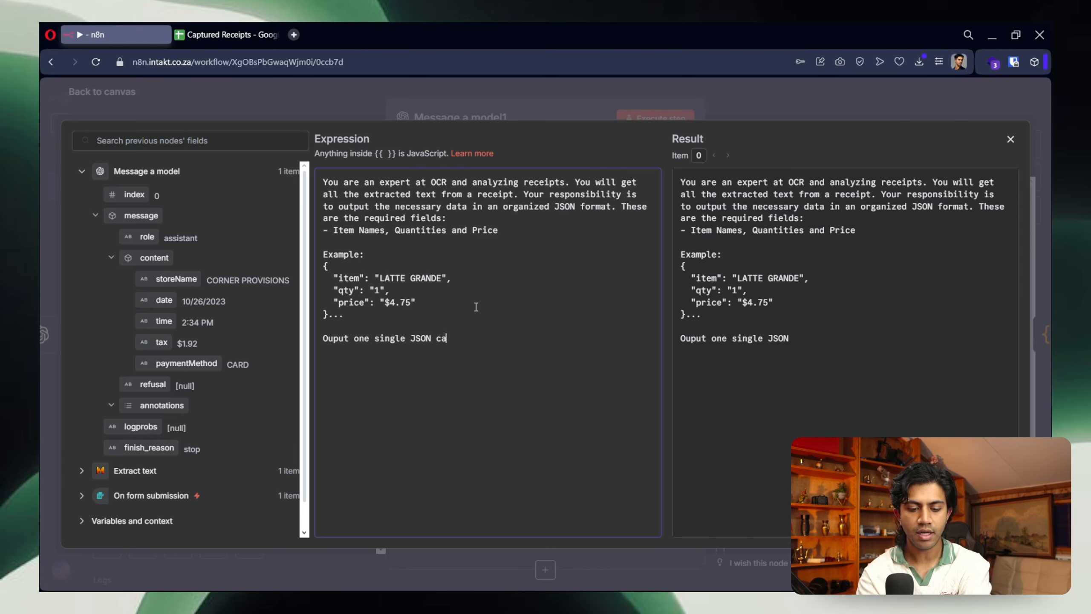
{"action": "type", "text": "tegro"}
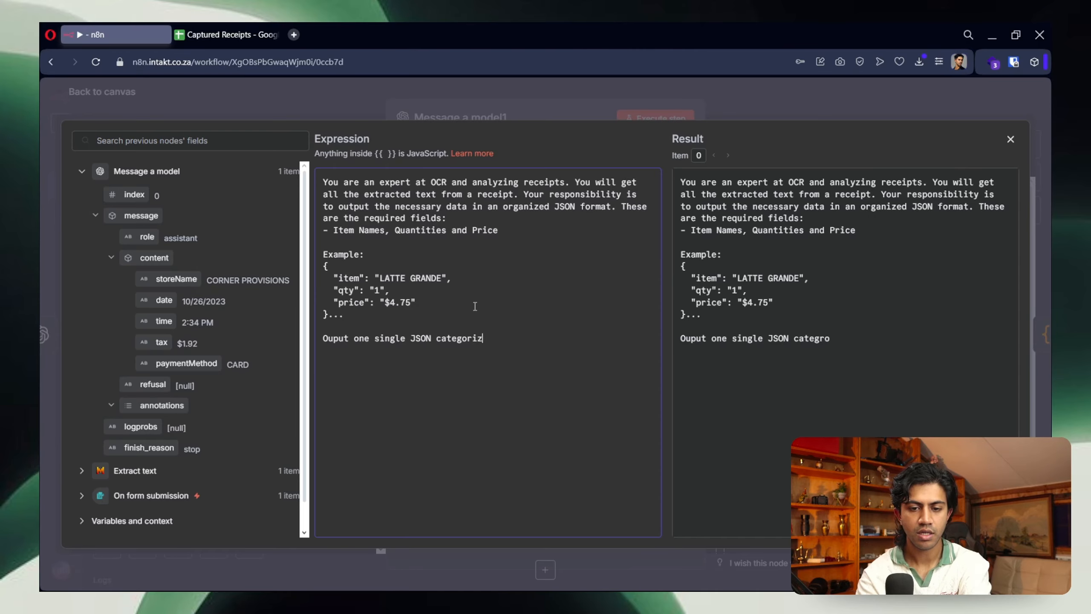
{"action": "type", "text": "ing the receipt betwe"}
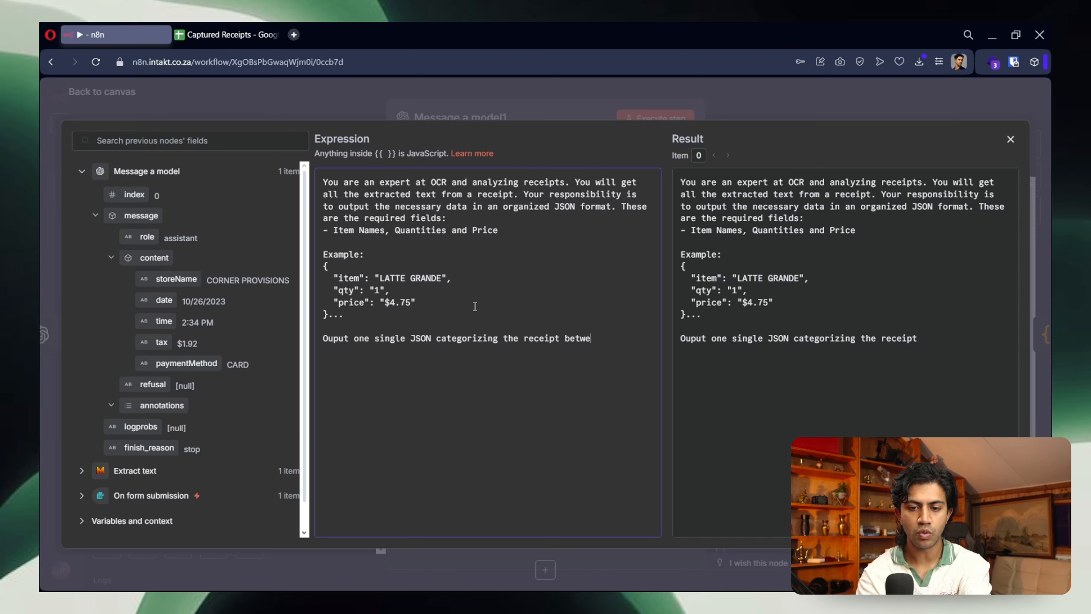
{"action": "type", "text": "en these to"}
{"action": "key", "text": "BackSpace"}
{"action": "type", "text": "ween these tw"}
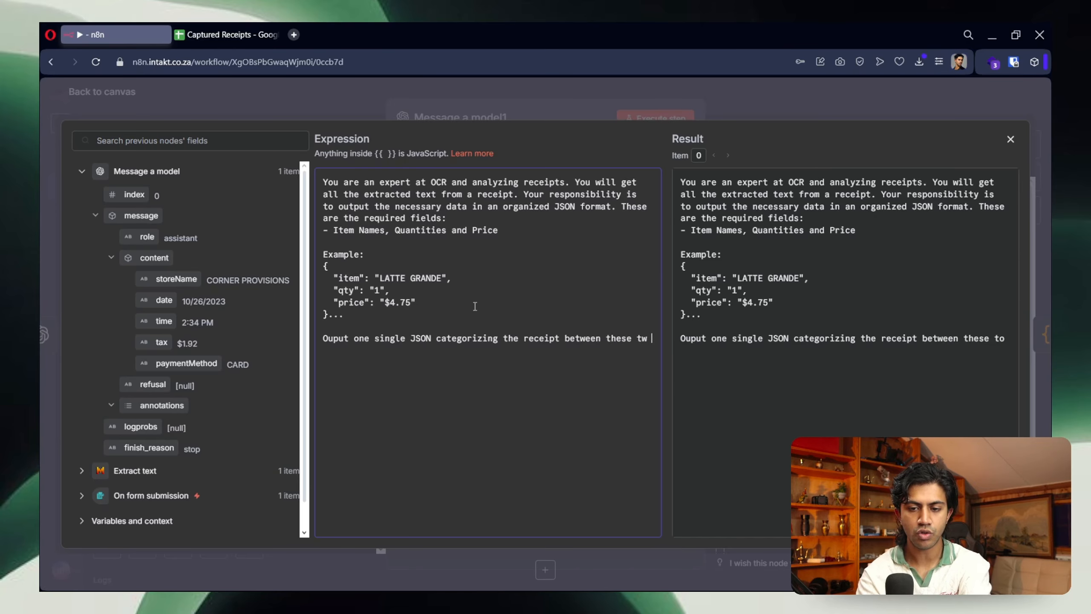
{"action": "type", "text": "o options:"}
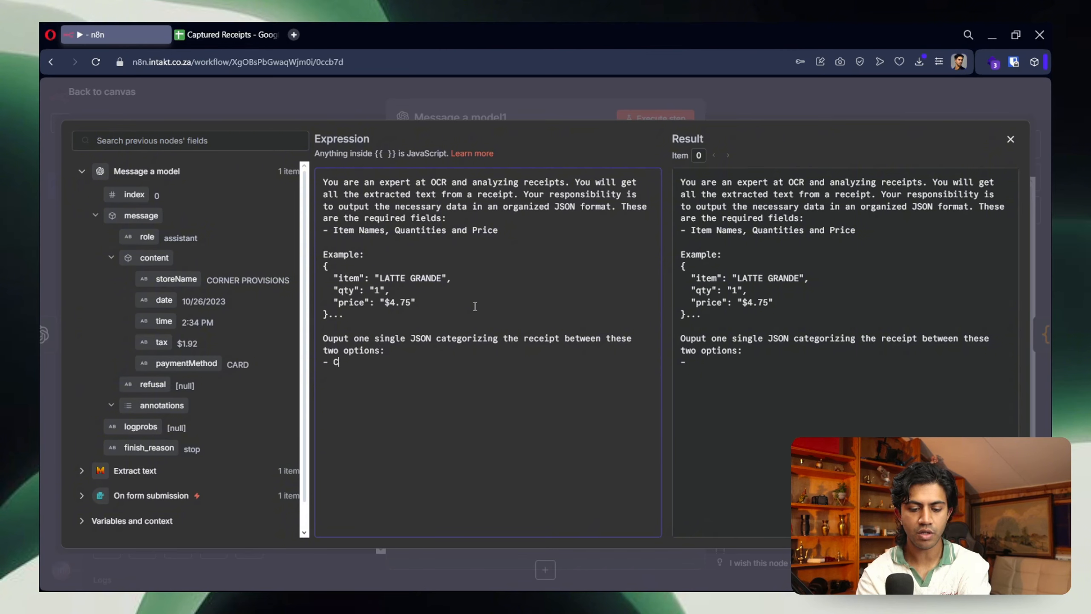
Step: List "- Cafe" and "- Fresh Foods" on separate lines as the two category options in the prompt
{"action": "type", "text": " - Coffee"}
{"action": "key", "text": "BackSpace"}
{"action": "key", "text": "BackSpace"}
{"action": "key", "text": "BackSpace"}
{"action": "key", "text": "BackSpace"}
{"action": "key", "text": "BackSpace"}
{"action": "key", "text": "BackSpace"}
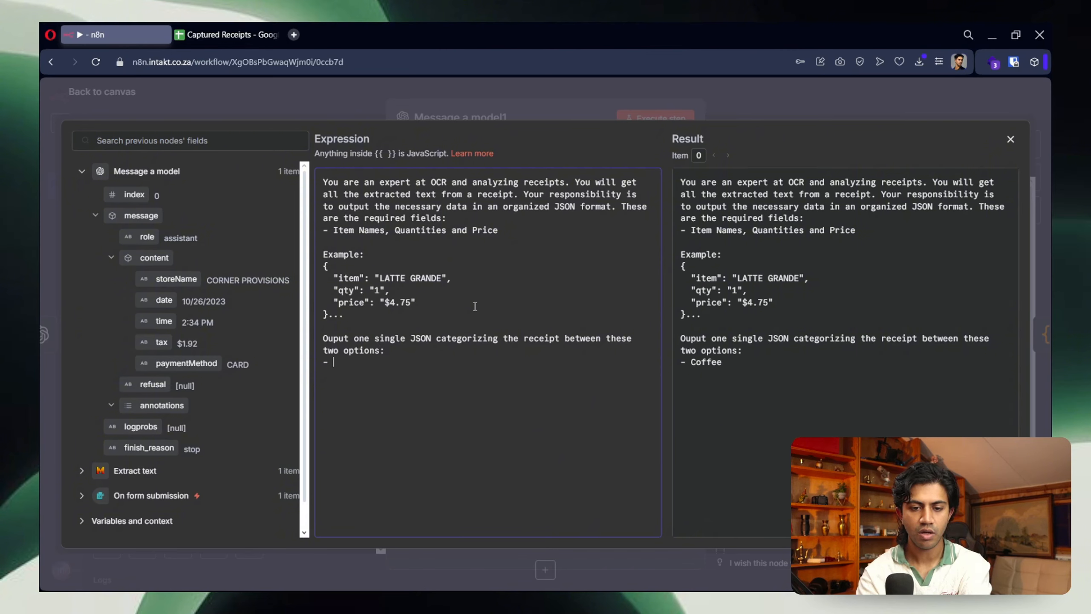
{"action": "type", "text": "Cafe"}
{"action": "key", "text": "Return"}
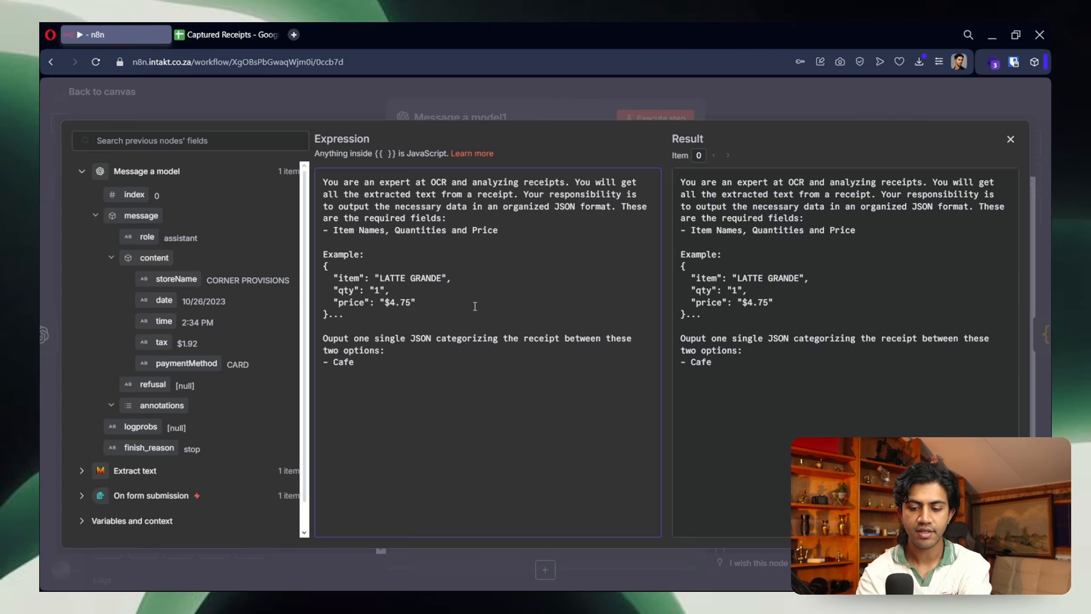
{"action": "type", "text": "- "}
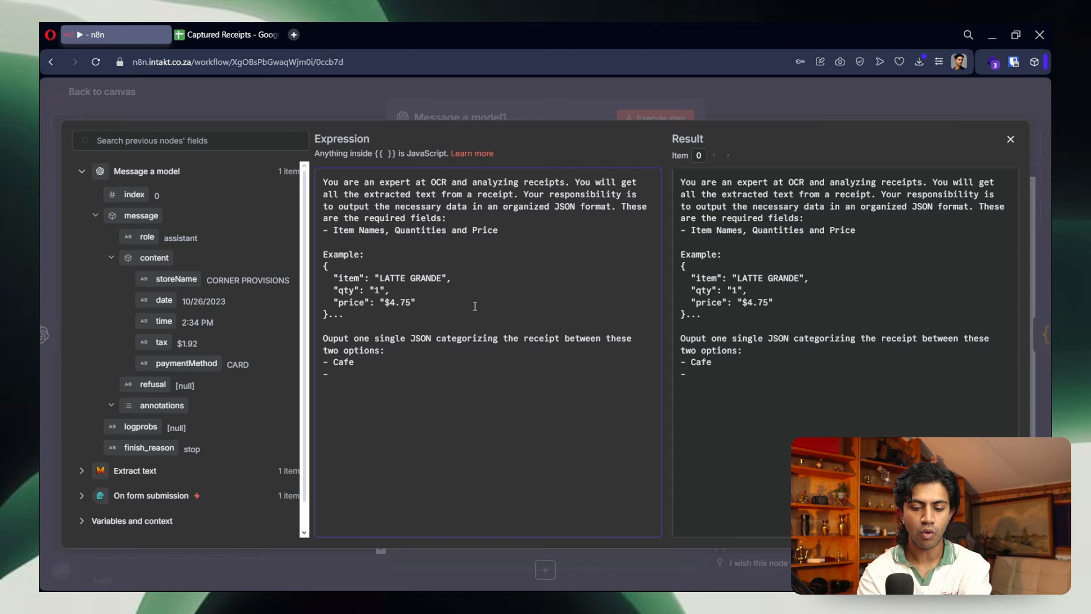
{"action": "type", "text": "Fresh Foods"}
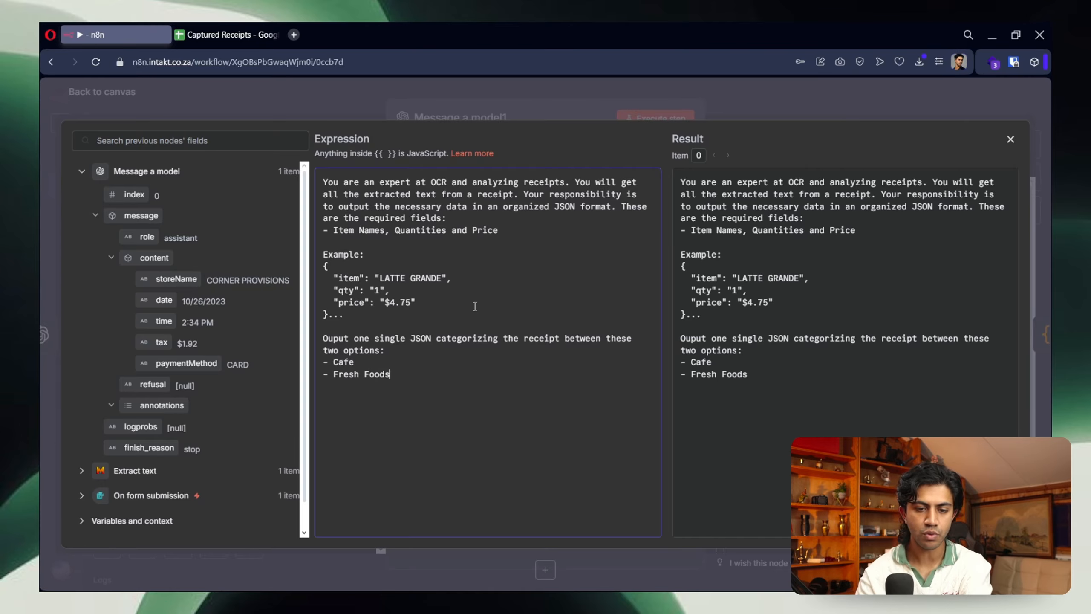
Step: Switch to the Captured Receipts spreadsheet and rename the Coffee sheet as Cafe
{"action": "left_click", "coordinate": [228, 35]}
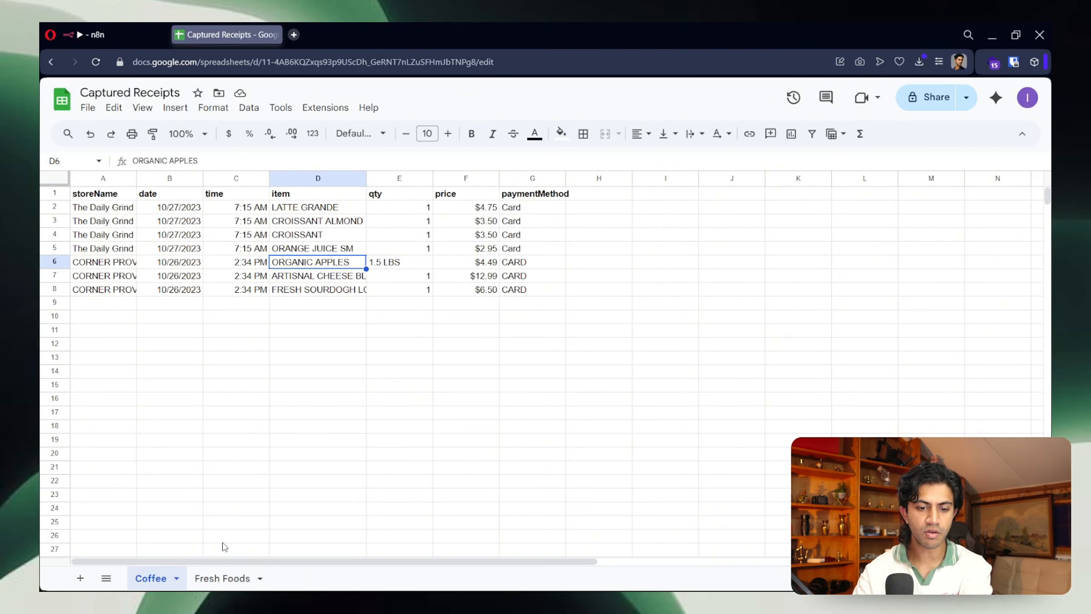
{"action": "double_click", "coordinate": [152, 578]}
{"action": "type", "text": "Cafe"}
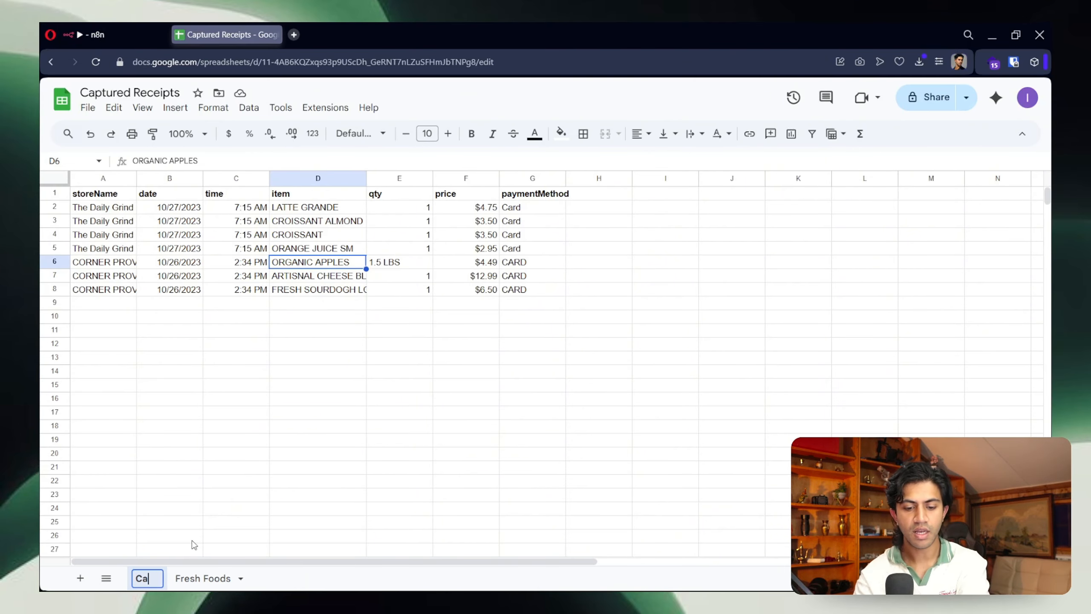
{"action": "key", "text": "Return"}
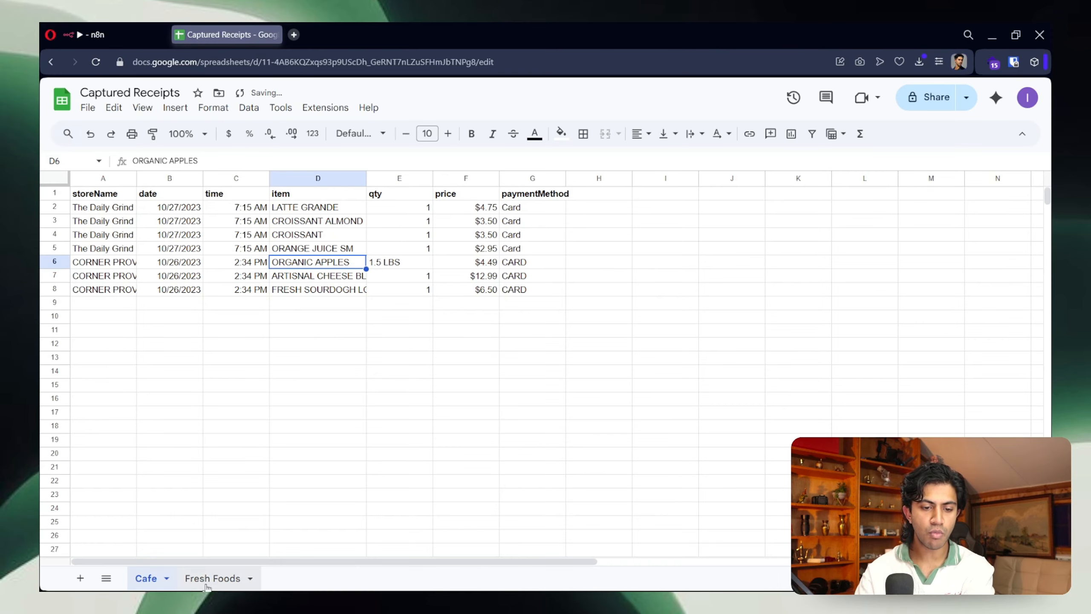
Step: Return to the n8n prompt, append an example JSON object with "category": "Cafe" below the options, and go back to the canvas
{"action": "left_click", "coordinate": [113, 34]}
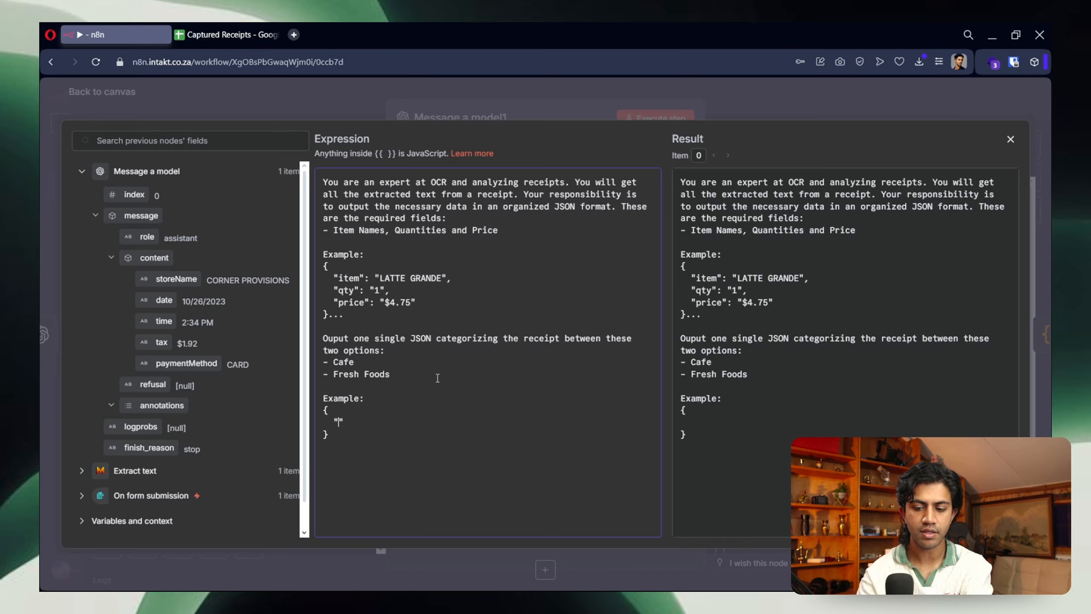
{"action": "type", "text": "tegory"}
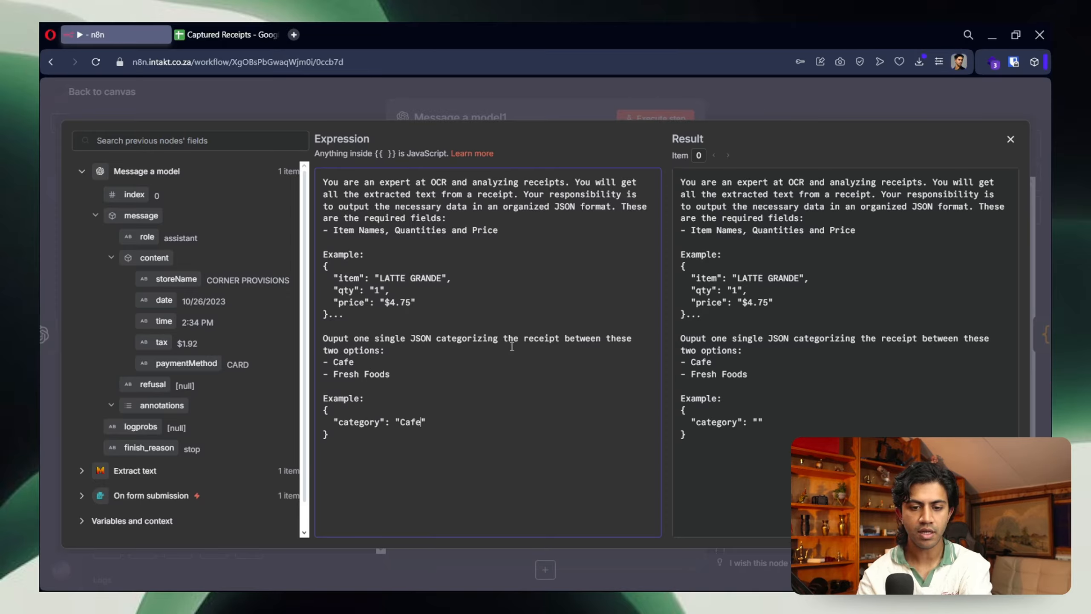
{"action": "left_click", "coordinate": [639, 105]}
{"action": "left_click", "coordinate": [845, 97]}
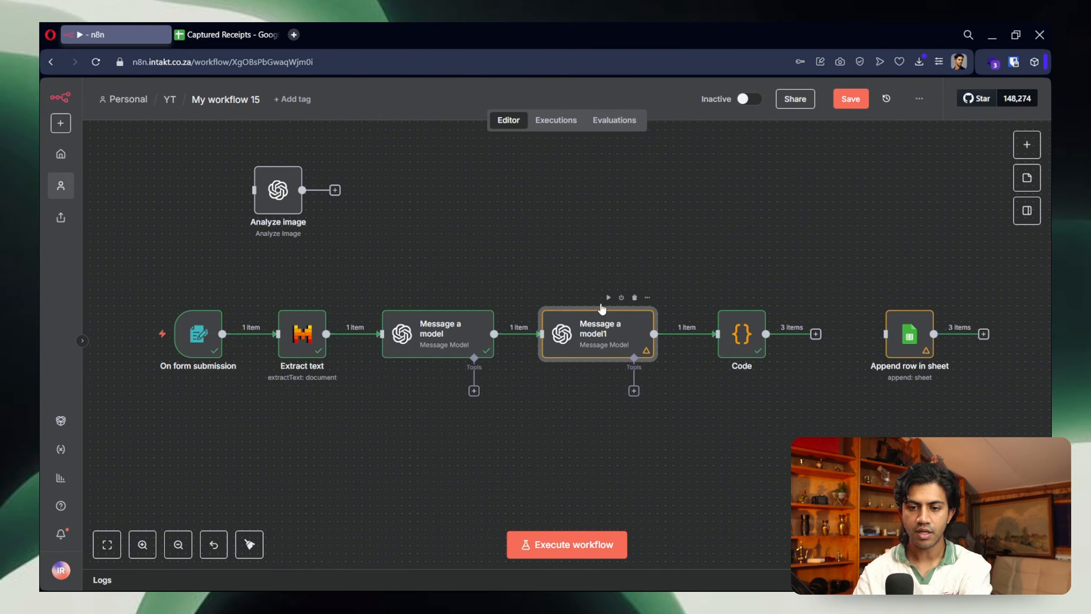
Step: Run the workflow from its form trigger, submit the Gemini-generated receipt PNG in the upload form, and close the form window
{"action": "left_click", "coordinate": [123, 334]}
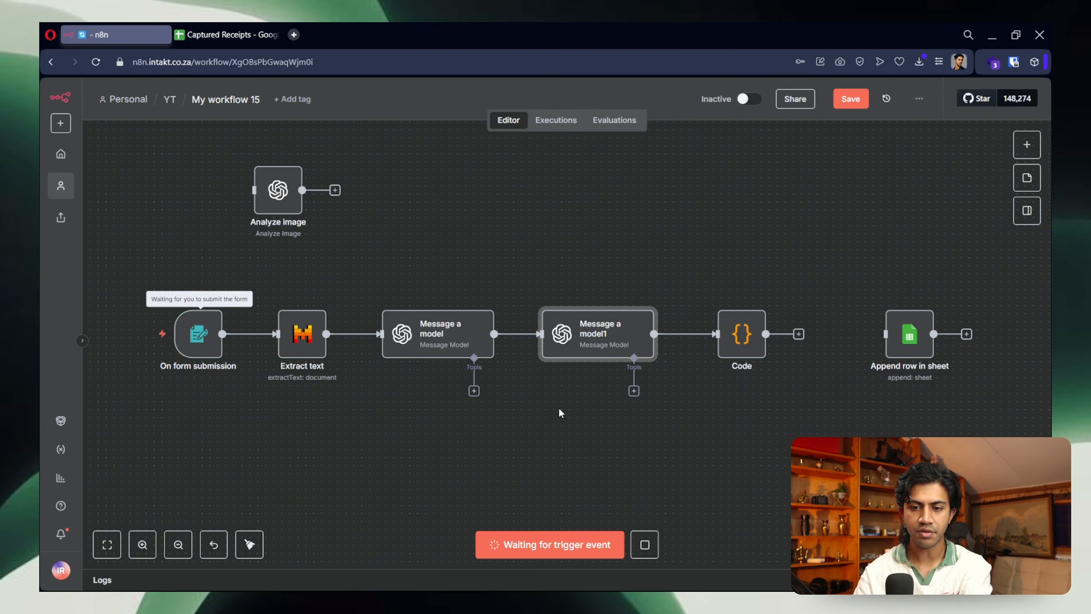
{"action": "left_click", "coordinate": [473, 253]}
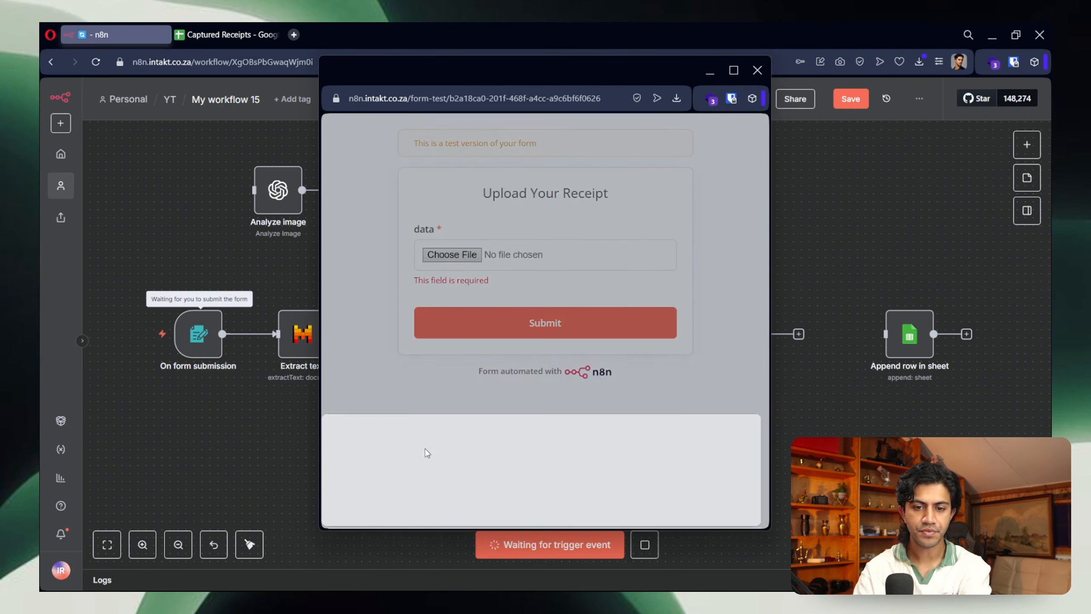
{"action": "left_click", "coordinate": [386, 477]}
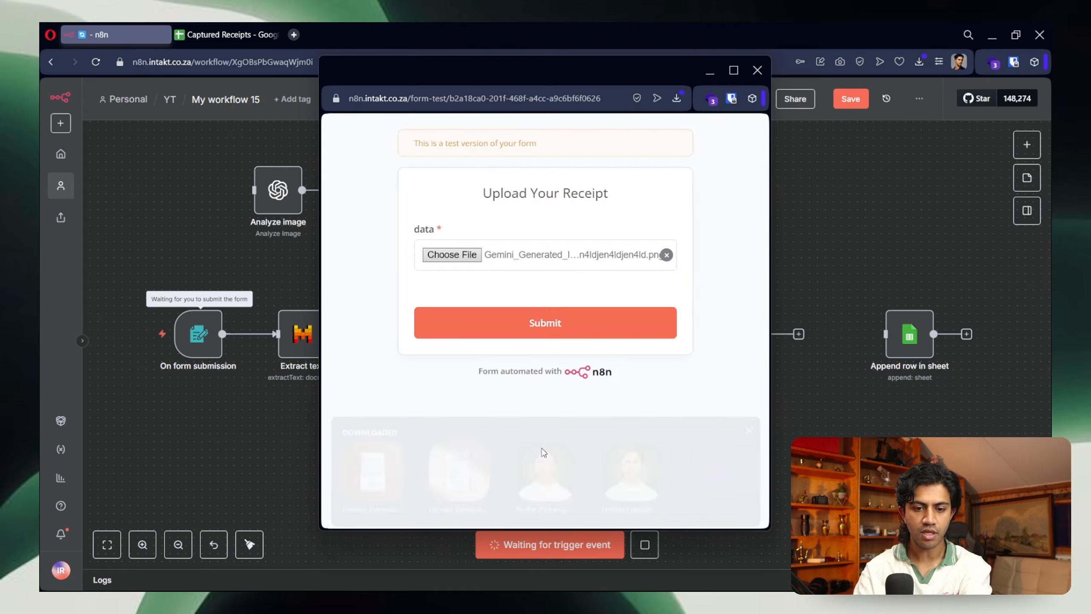
{"action": "left_click", "coordinate": [574, 326]}
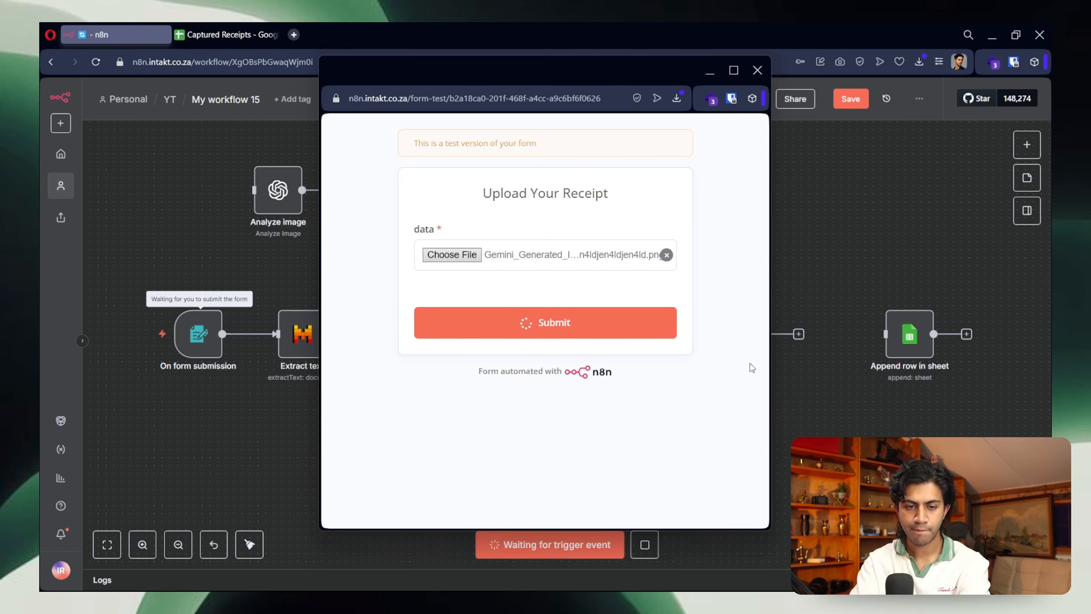
{"action": "left_click", "coordinate": [758, 70]}
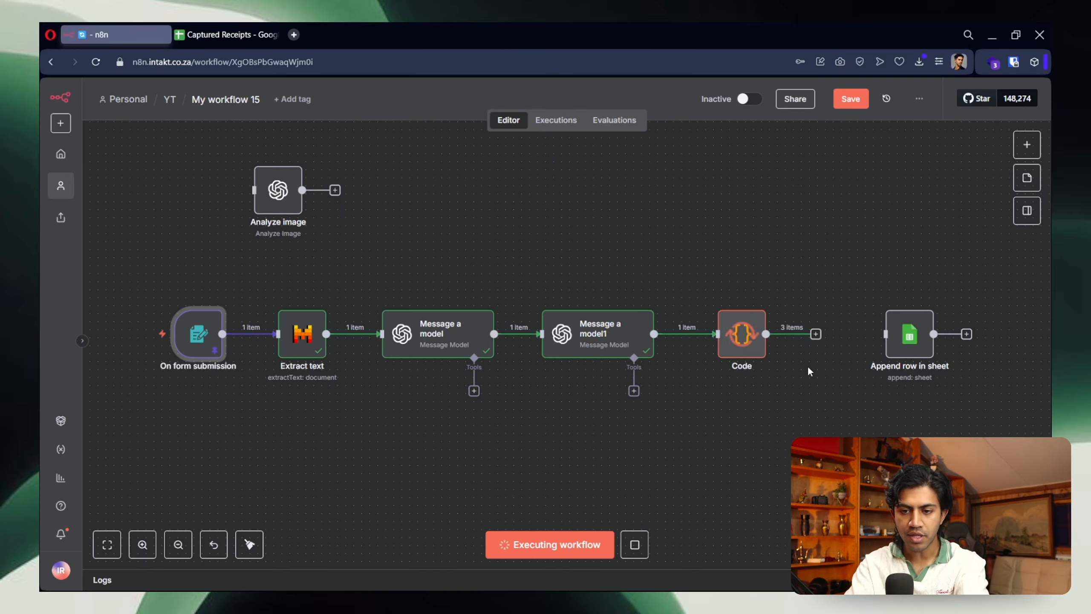
Step: Examine the category and items in Message a model1's JSON output, then return to the canvas
{"action": "double_click", "coordinate": [593, 340]}
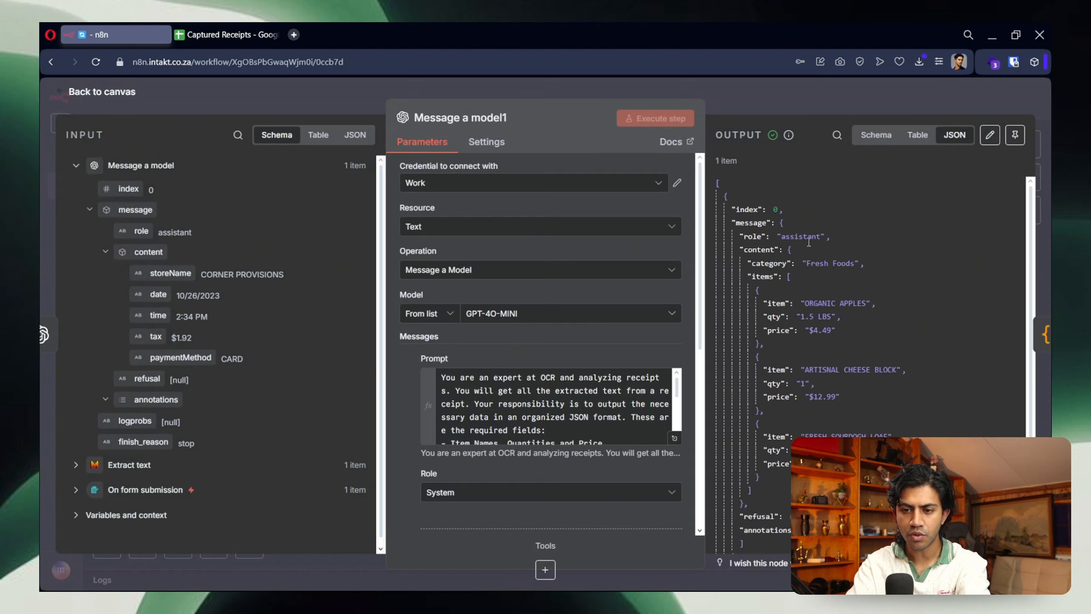
{"action": "scroll", "coordinate": [902, 186], "scroll_direction": "down", "scroll_amount": 2}
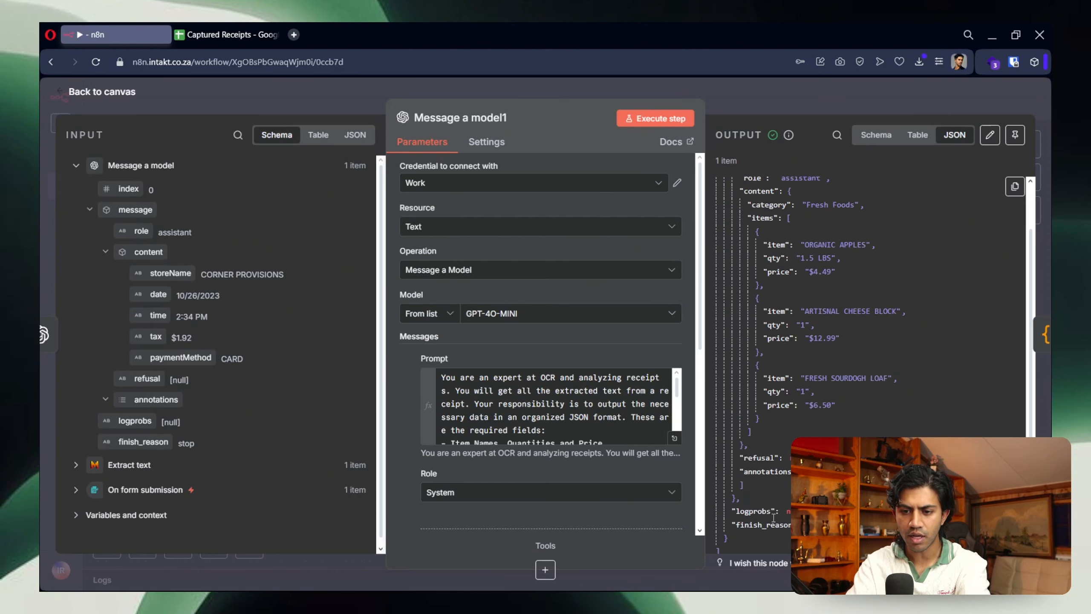
{"action": "scroll", "coordinate": [786, 402], "scroll_direction": "up", "scroll_amount": 2}
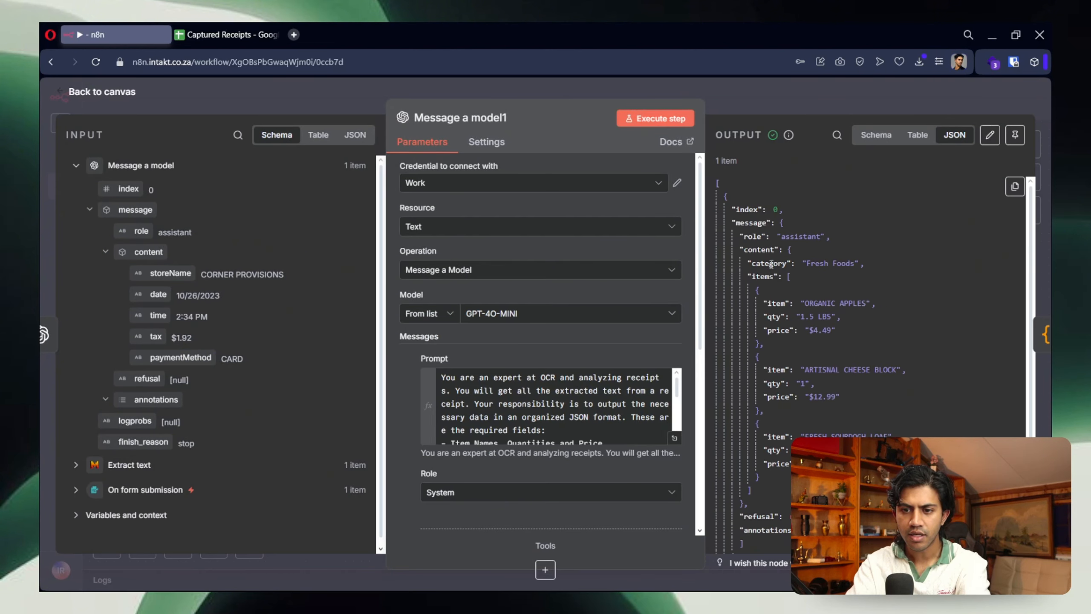
{"action": "left_click_drag", "start_coordinate": [753, 263], "coordinate": [856, 264]}
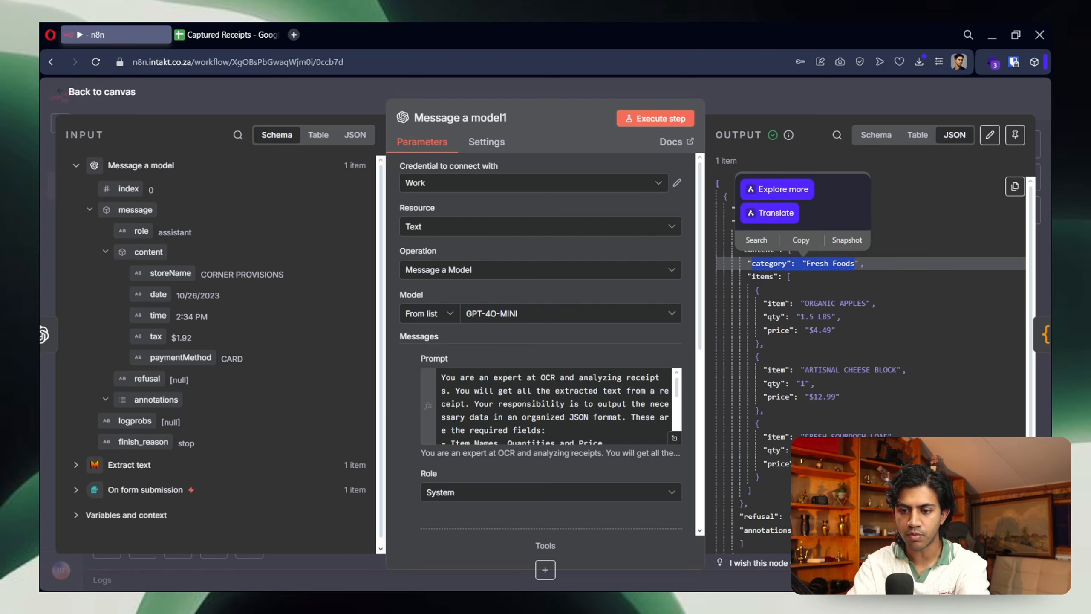
{"action": "left_click", "coordinate": [852, 264]}
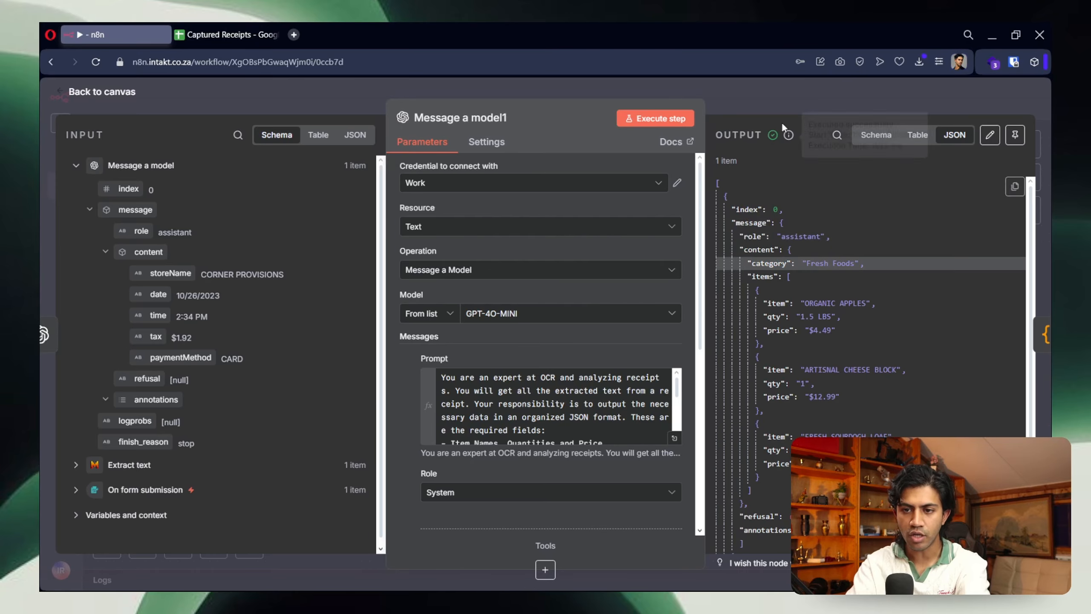
{"action": "left_click", "coordinate": [808, 98]}
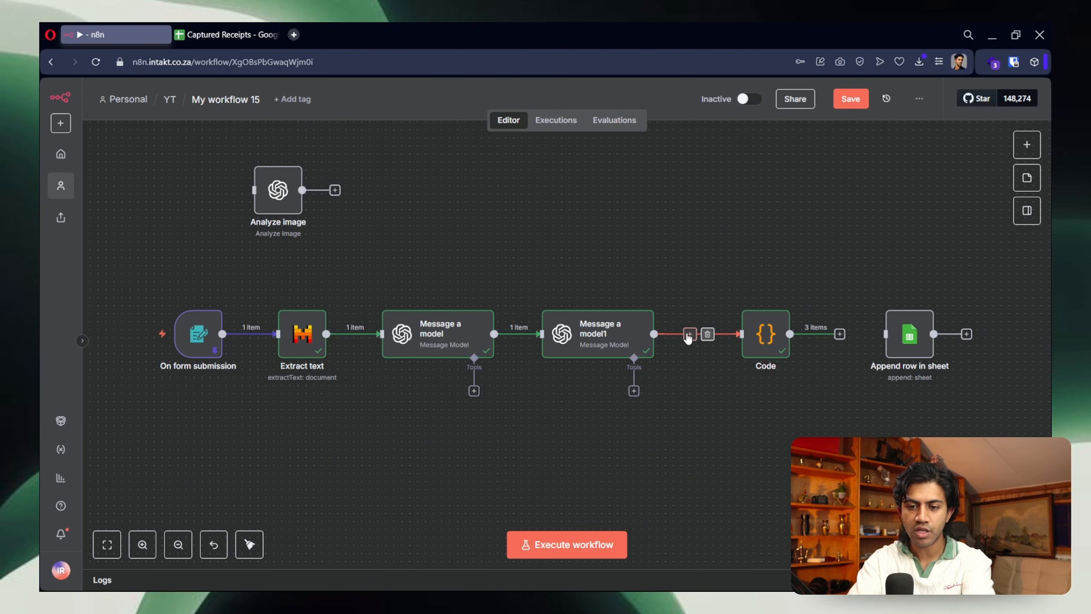
Step: Insert an If node between the Message a model1 and Code nodes
{"action": "left_click", "coordinate": [689, 334]}
{"action": "type", "text": "if"}
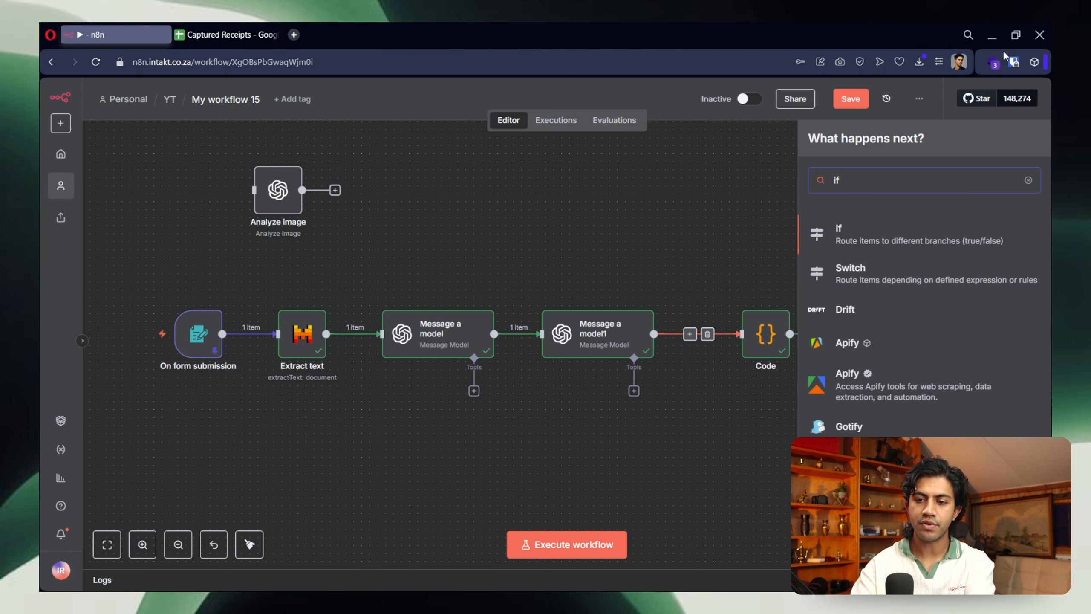
{"action": "left_click", "coordinate": [897, 240]}
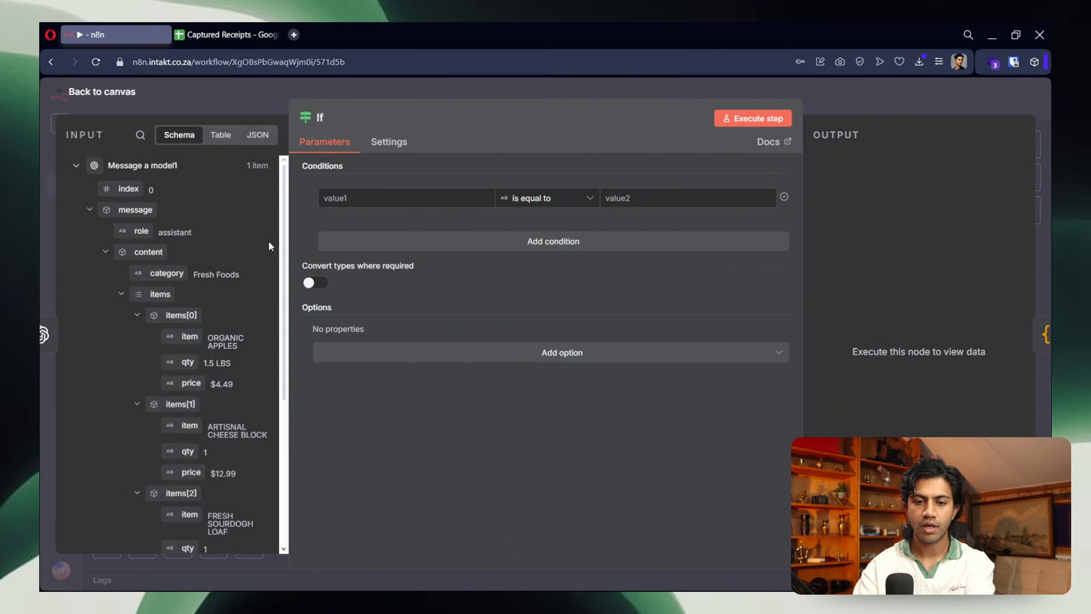
Step: Set the If condition to message.content.category is equal to "Fresh Foods", return to the canvas, and arrange Code above the If node's true output
{"action": "left_click", "coordinate": [386, 199]}
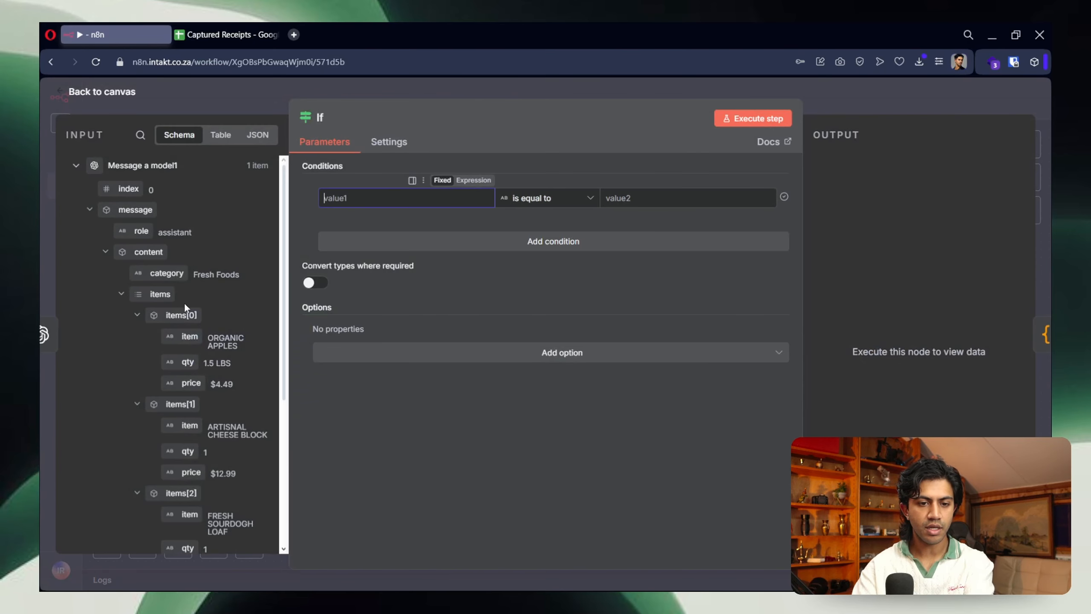
{"action": "left_click_drag", "start_coordinate": [162, 283], "coordinate": [348, 198]}
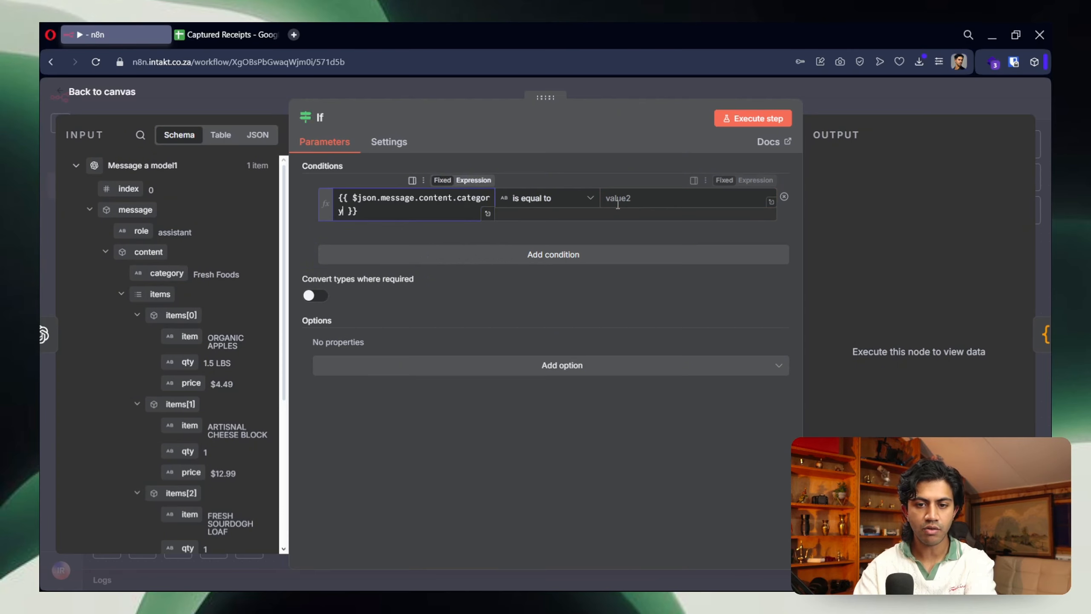
{"action": "left_click", "coordinate": [639, 200]}
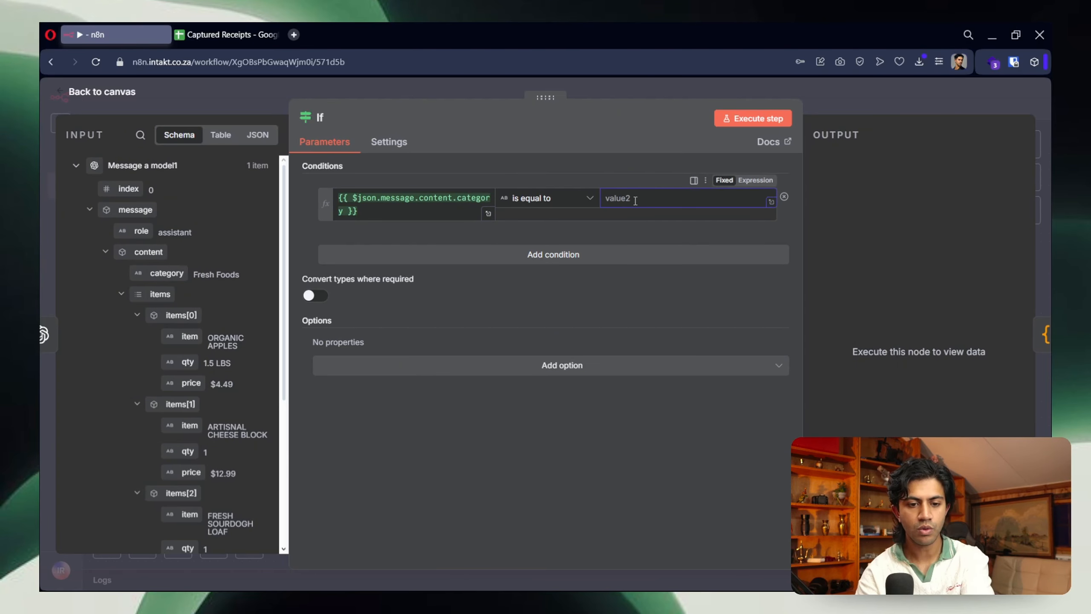
{"action": "type", "text": "Fresh Foods"}
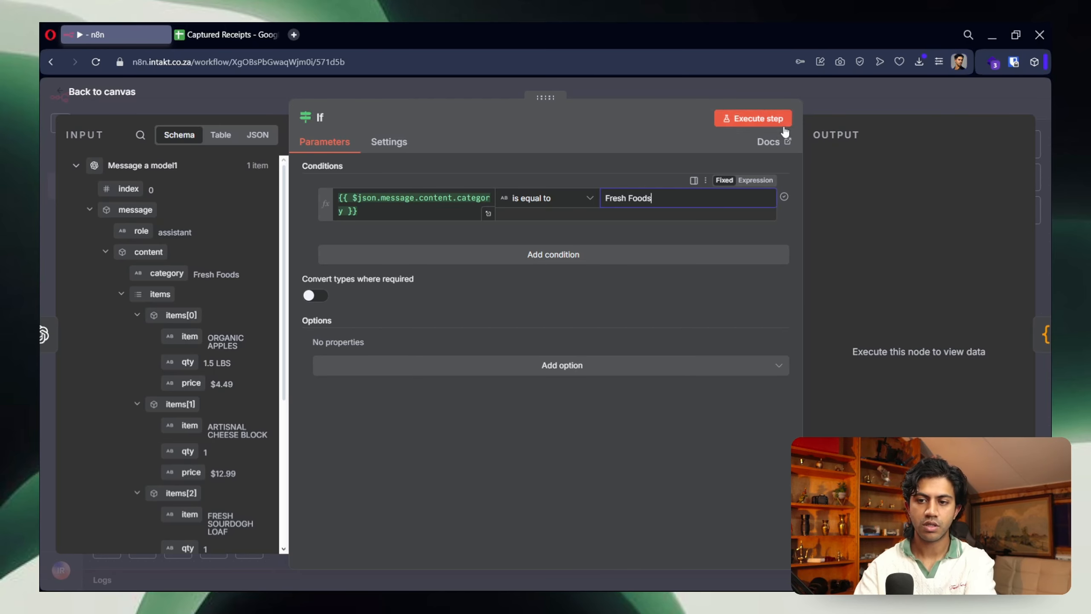
{"action": "left_click", "coordinate": [858, 102]}
{"action": "left_click_drag", "start_coordinate": [856, 334], "coordinate": [831, 270]}
{"action": "left_click_drag", "start_coordinate": [763, 339], "coordinate": [772, 334]}
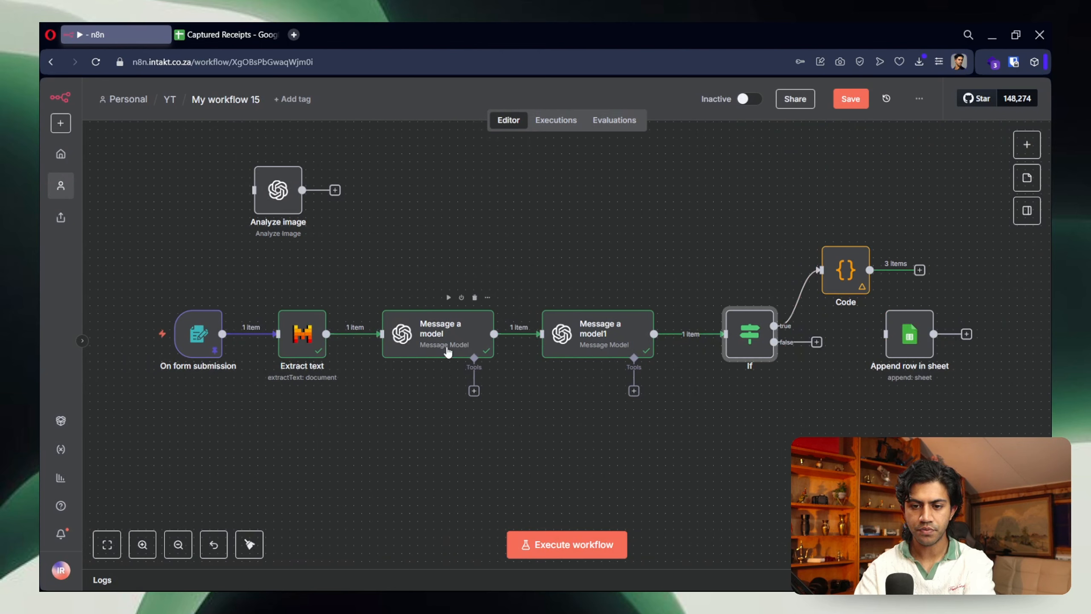
Step: Pin the output data of the Message a model1, Message a model and Extract text nodes
{"action": "left_click_drag", "start_coordinate": [371, 233], "coordinate": [643, 405]}
{"action": "left_click_drag", "start_coordinate": [419, 263], "coordinate": [657, 426]}
{"action": "key", "text": "p"}
{"action": "key", "text": "Left"}
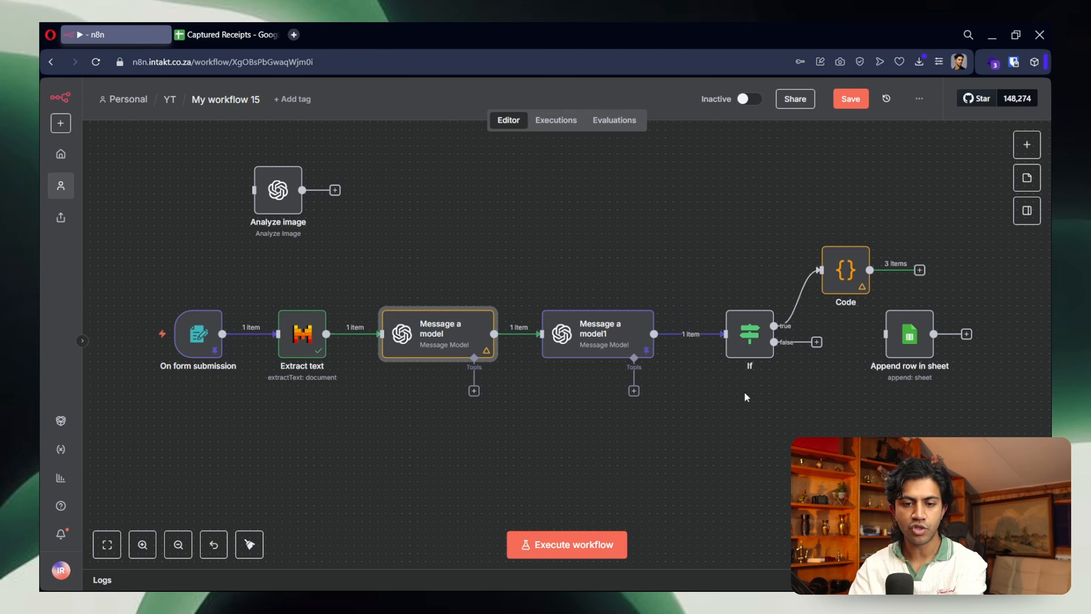
{"action": "key", "text": "p"}
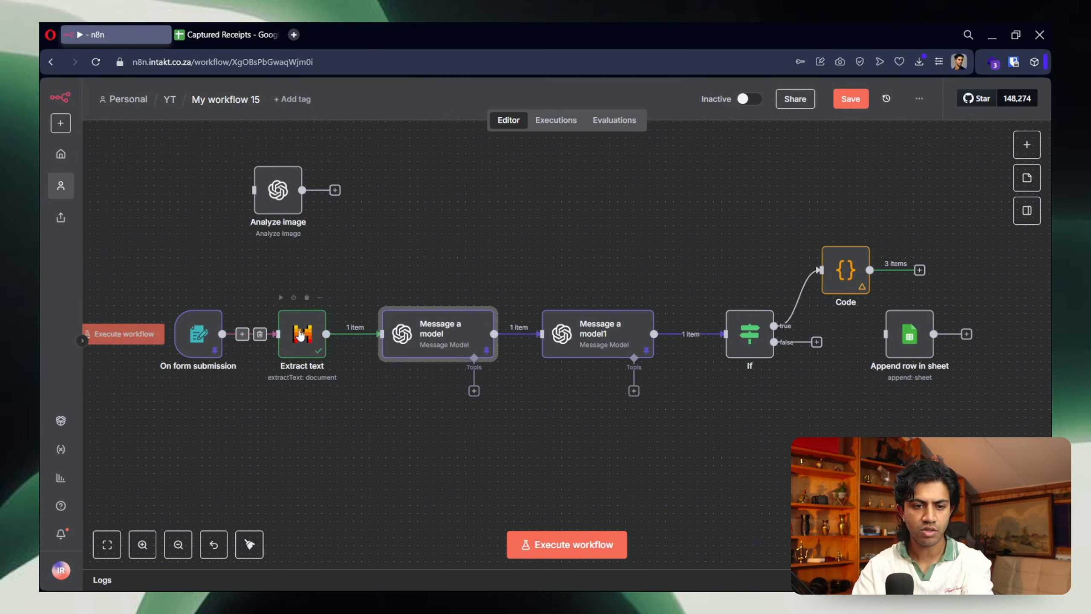
{"action": "left_click", "coordinate": [313, 336]}
{"action": "key", "text": "p"}
Step: Run the workflow from the form trigger and check the Code node's output items
{"action": "left_click", "coordinate": [112, 334]}
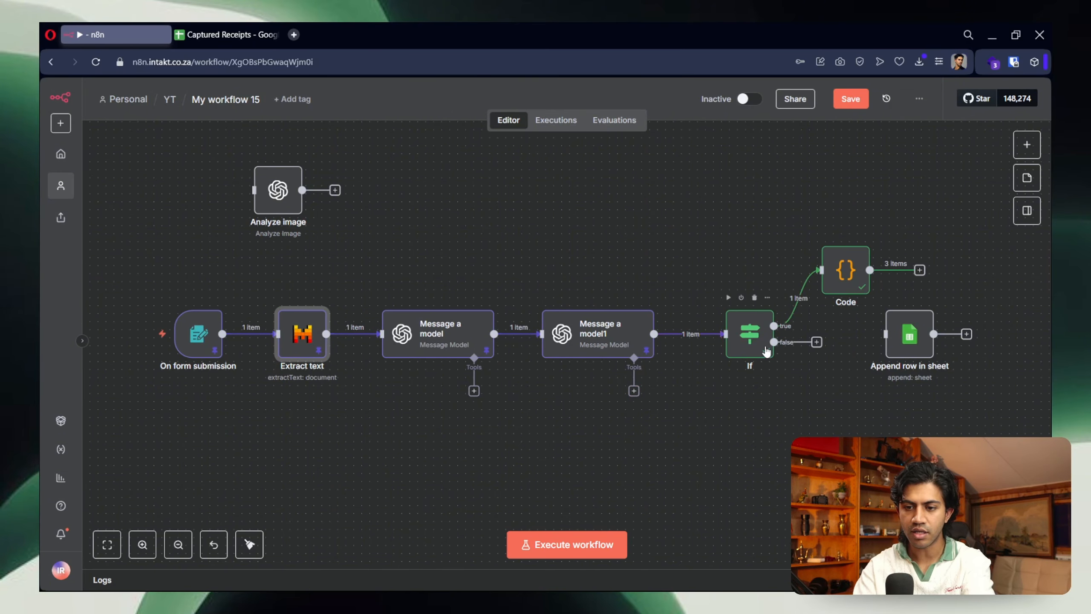
{"action": "double_click", "coordinate": [845, 270]}
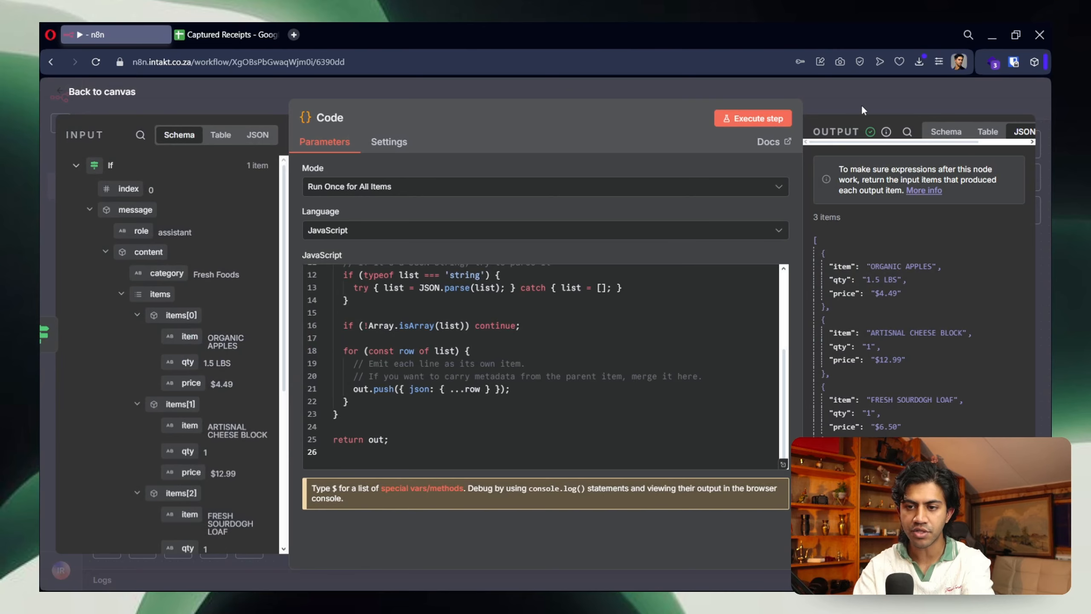
{"action": "left_click", "coordinate": [863, 107]}
Step: Place Append row in sheet after the Code node, connect them, and set its target sheet to Fresh Foods
{"action": "scroll", "coordinate": [923, 325], "scroll_direction": "right", "scroll_amount": 4}
{"action": "left_click_drag", "start_coordinate": [913, 333], "coordinate": [786, 277]}
{"action": "key", "text": "Return"}
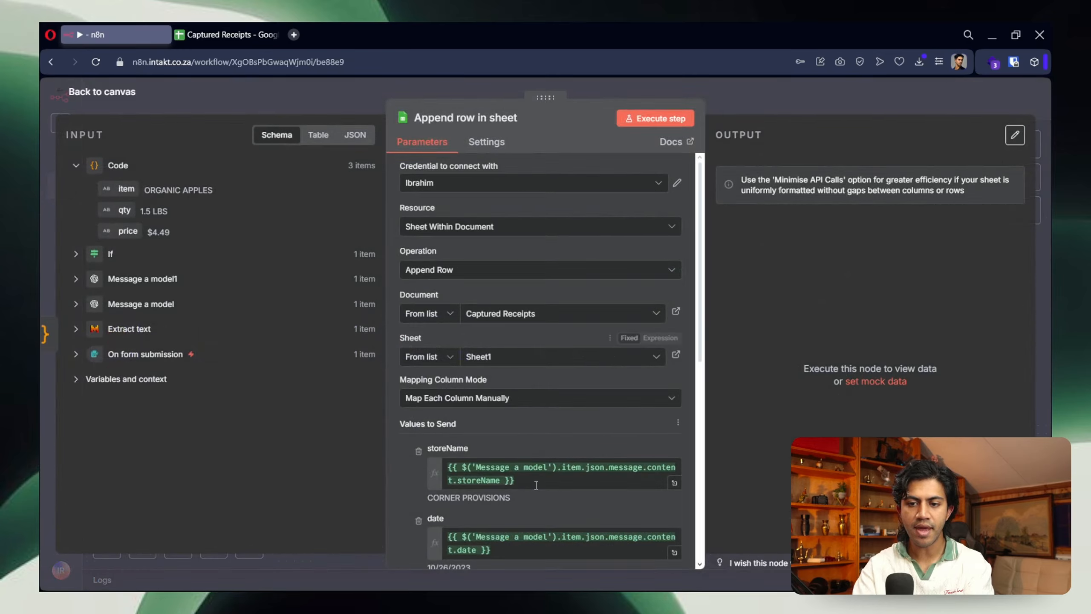
{"action": "left_click", "coordinate": [499, 360]}
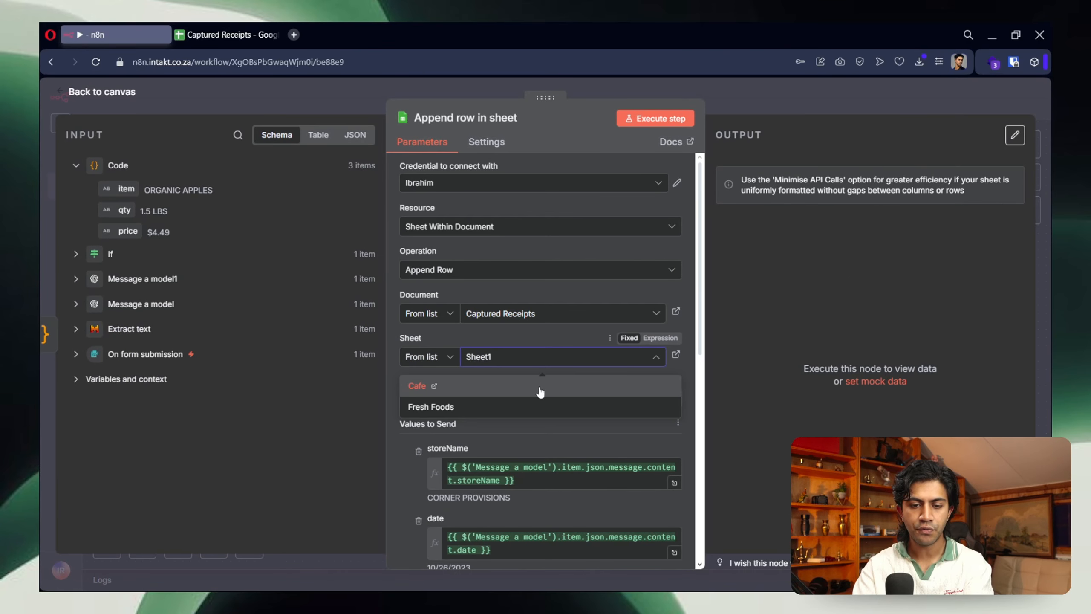
{"action": "left_click", "coordinate": [548, 406]}
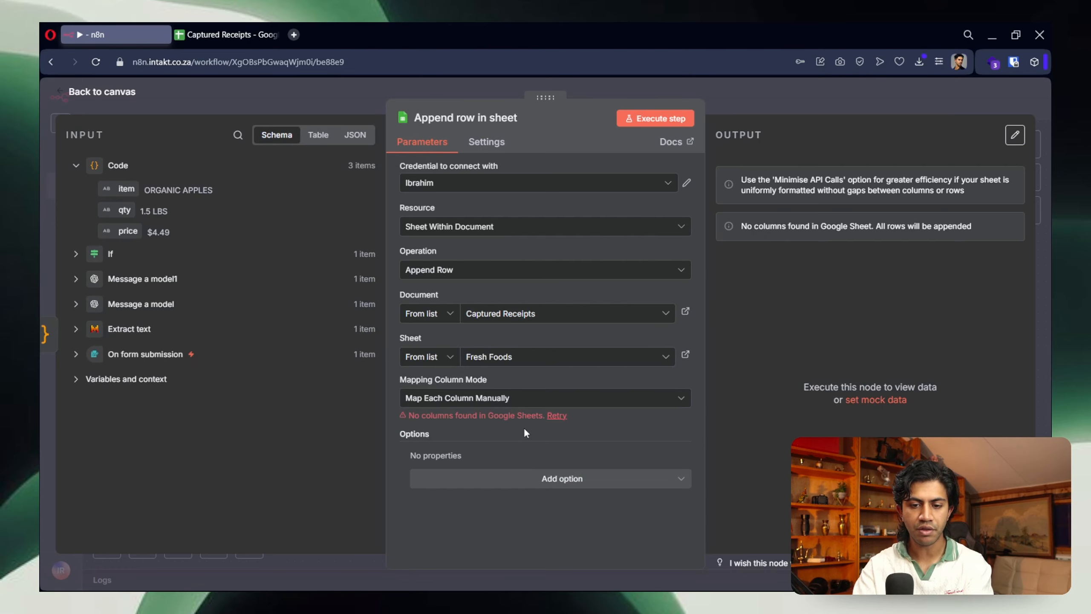
Step: In the Captured Receipts spreadsheet, copy the header row from the Cafe sheet into row 1 of Fresh Foods
{"action": "left_click", "coordinate": [261, 37]}
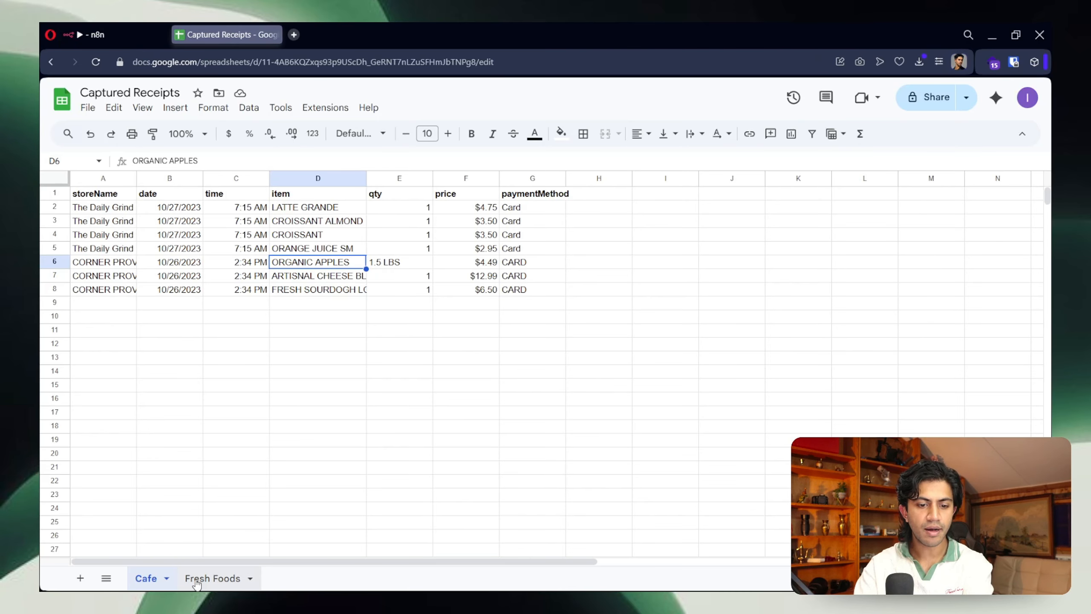
{"action": "left_click", "coordinate": [58, 194]}
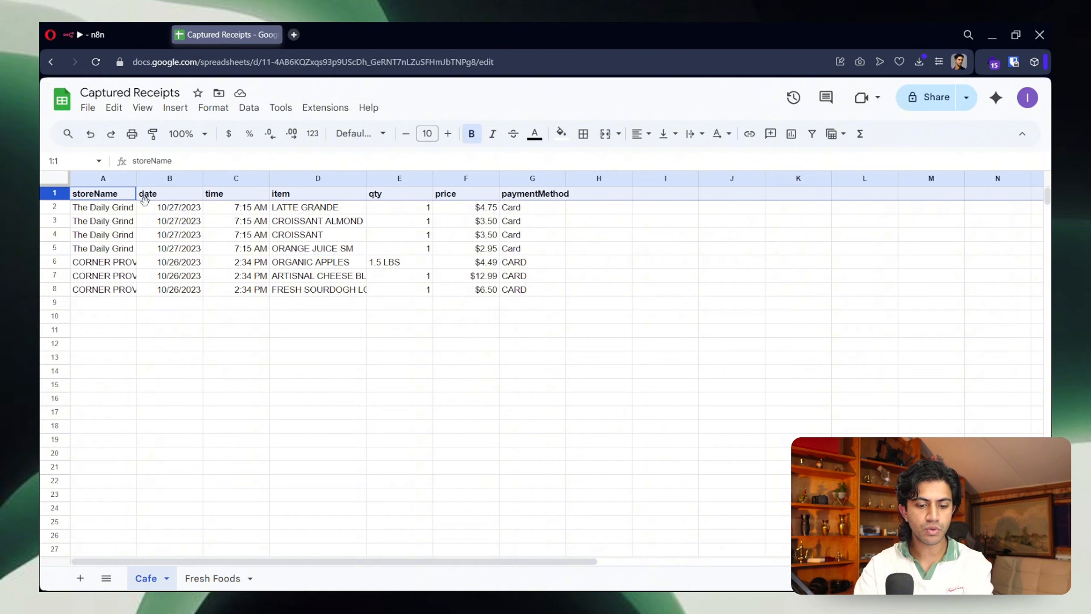
{"action": "key", "text": "ctrl+c"}
{"action": "left_click", "coordinate": [202, 575]}
{"action": "key", "text": "ctrl+v"}
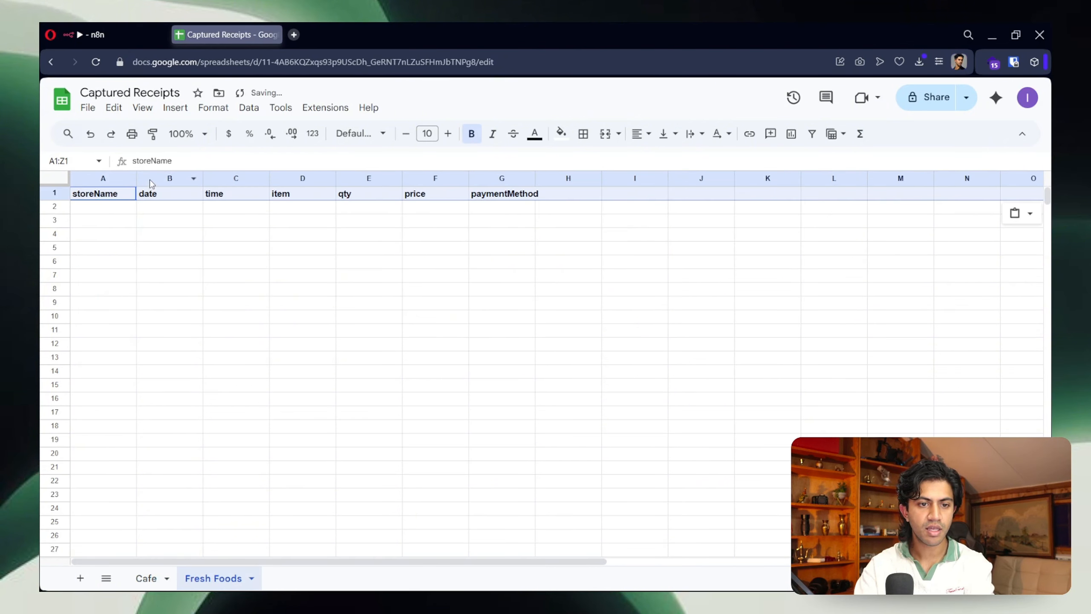
{"action": "left_click", "coordinate": [208, 296]}
Step: Return to n8n and reload the column list in the Append row in sheet node
{"action": "left_click", "coordinate": [116, 34]}
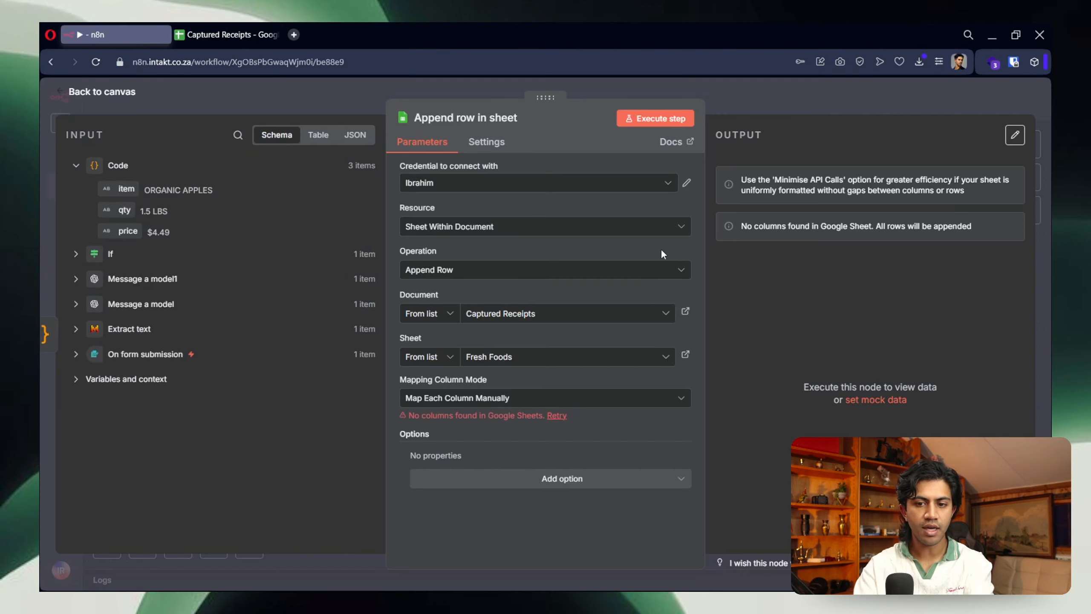
{"action": "left_click", "coordinate": [492, 399]}
{"action": "left_click", "coordinate": [668, 436]}
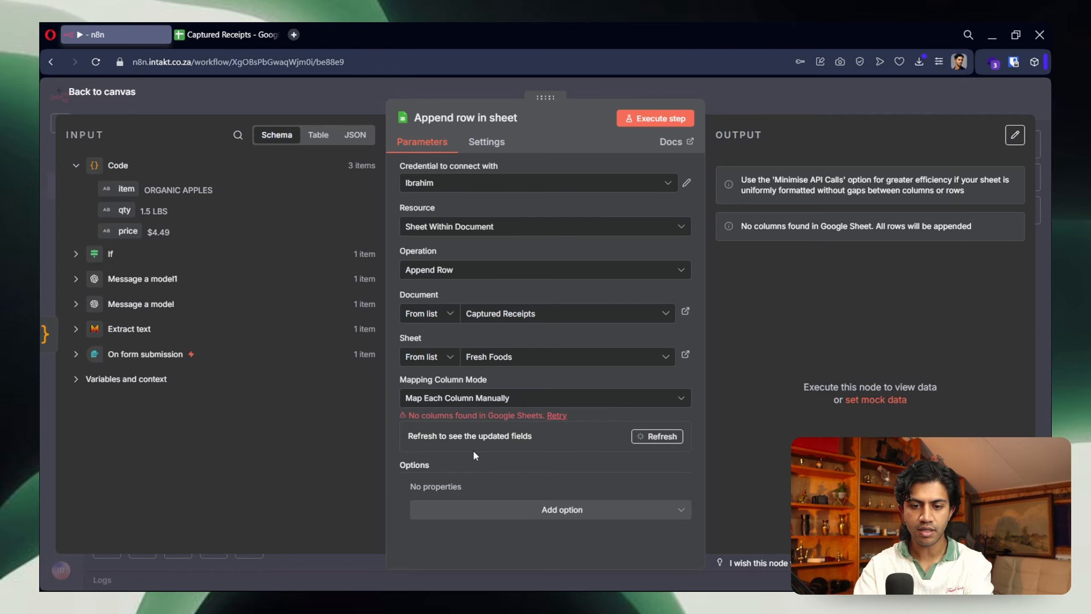
{"action": "left_click", "coordinate": [557, 415]}
Step: Map storeName, date, time and paymentMethod from Message a model, and item, qty and price from Code, then return to the canvas
{"action": "scroll", "coordinate": [523, 406], "scroll_direction": "down", "scroll_amount": 3}
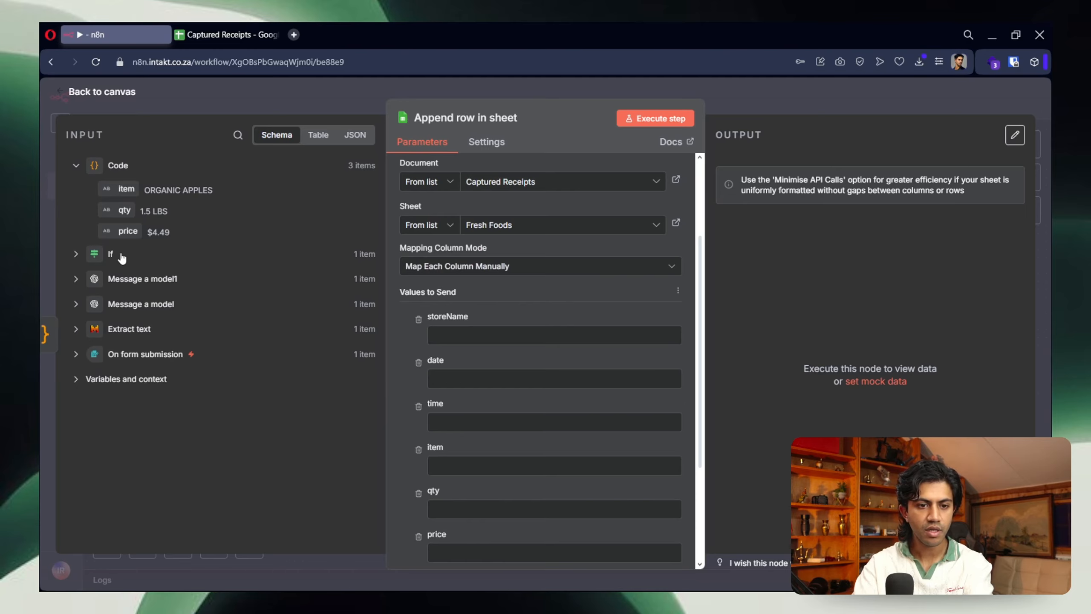
{"action": "left_click_drag", "start_coordinate": [127, 189], "coordinate": [460, 459]}
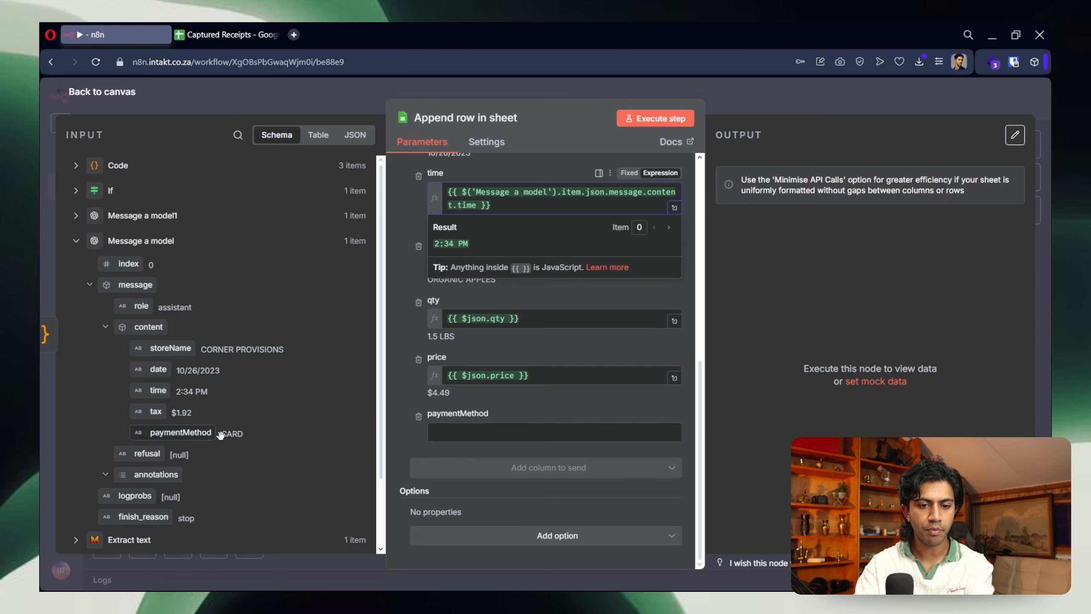
{"action": "left_click_drag", "start_coordinate": [220, 436], "coordinate": [455, 431]}
{"action": "scroll", "coordinate": [595, 380], "scroll_direction": "up", "scroll_amount": 5}
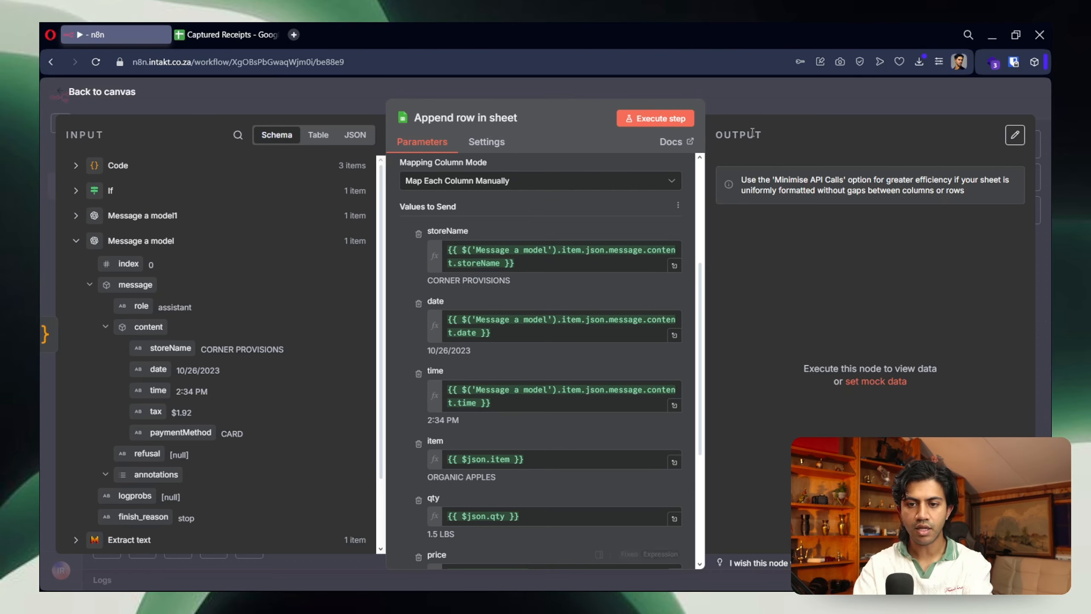
{"action": "left_click", "coordinate": [763, 110]}
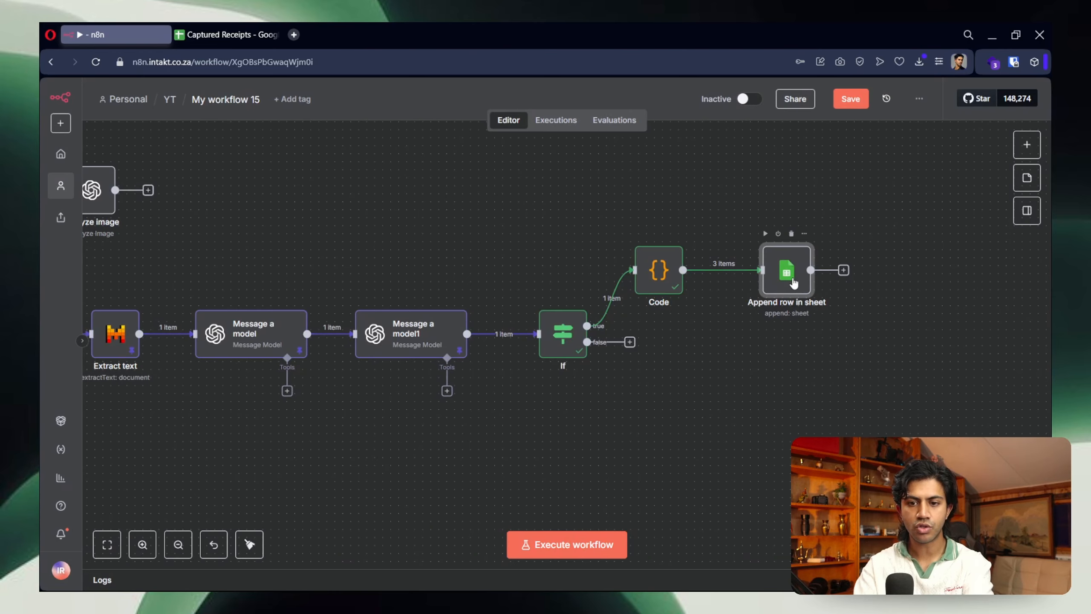
Step: Duplicate the Code and Append row in sheet nodes, place the copies below the originals, and connect them to the If node's false output
{"action": "left_click_drag", "start_coordinate": [609, 182], "coordinate": [874, 404]}
{"action": "key", "text": "ctrl+c"}
{"action": "key", "text": "ctrl+v"}
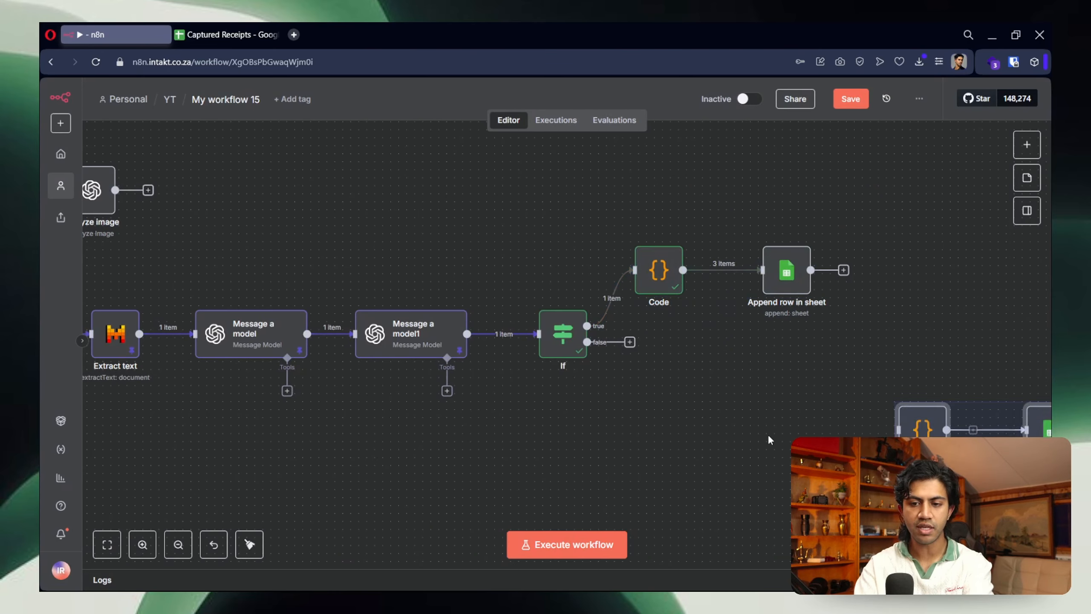
{"action": "left_click_drag", "start_coordinate": [978, 429], "coordinate": [688, 377]}
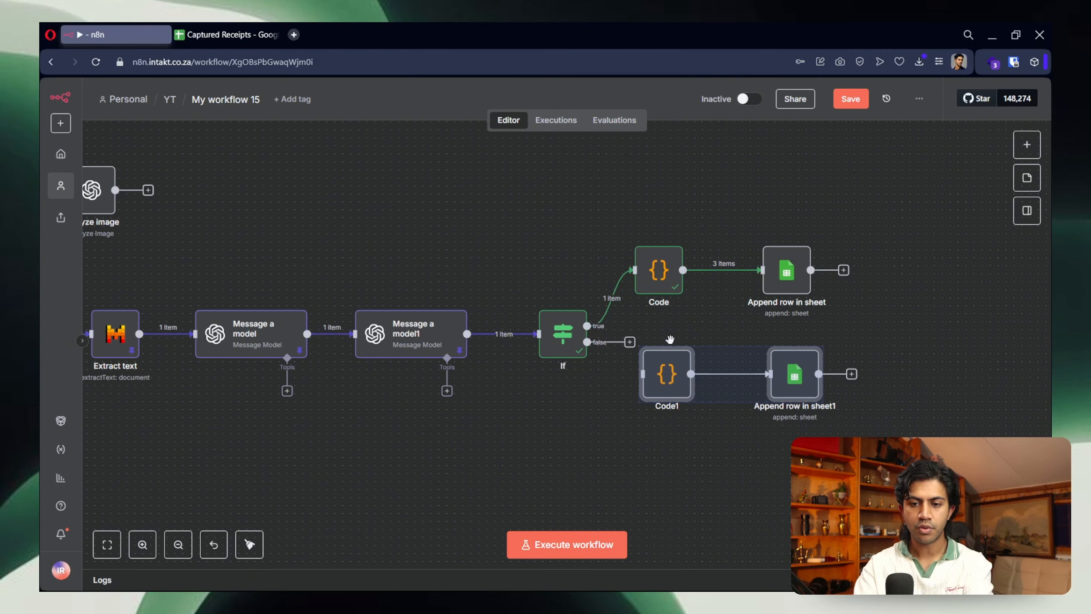
{"action": "left_click_drag", "start_coordinate": [632, 343], "coordinate": [652, 368]}
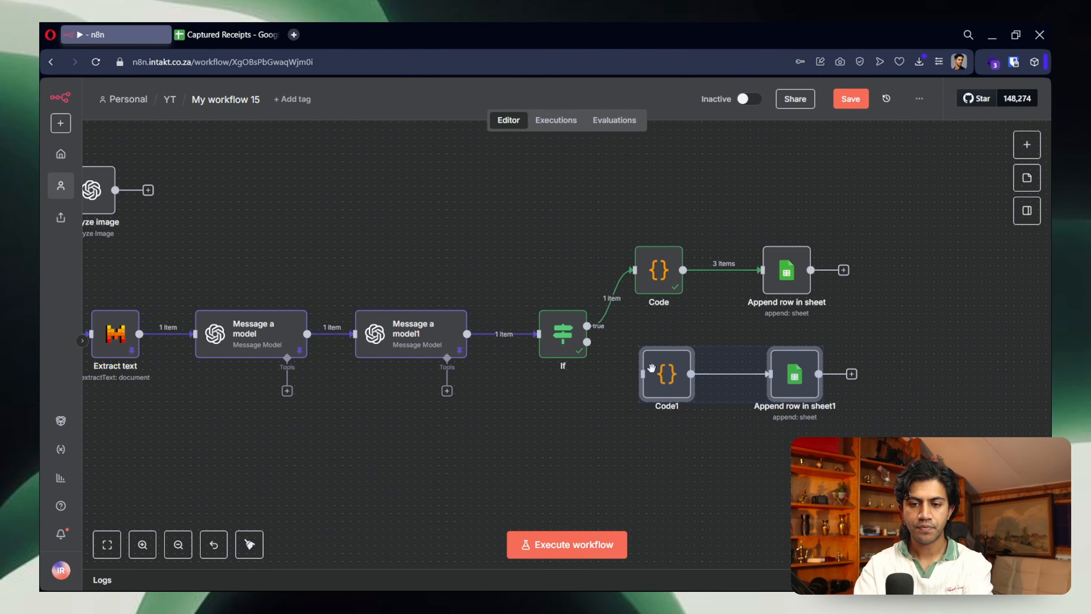
{"action": "left_click", "coordinate": [676, 440]}
Step: Set the target sheet of Append row in sheet1 to Cafe and return to the canvas
{"action": "double_click", "coordinate": [799, 379]}
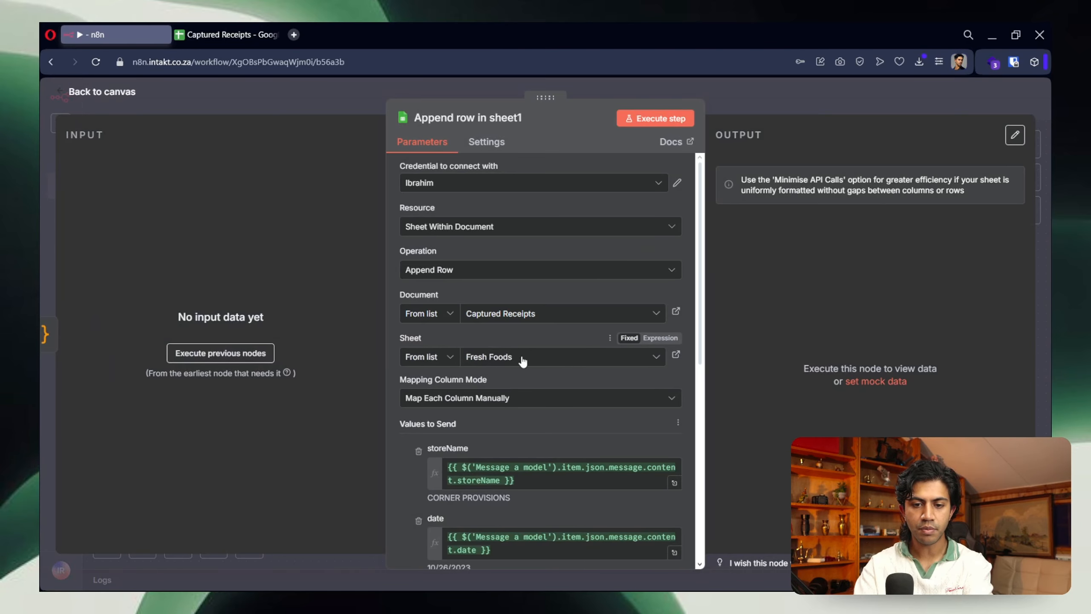
{"action": "left_click", "coordinate": [523, 360]}
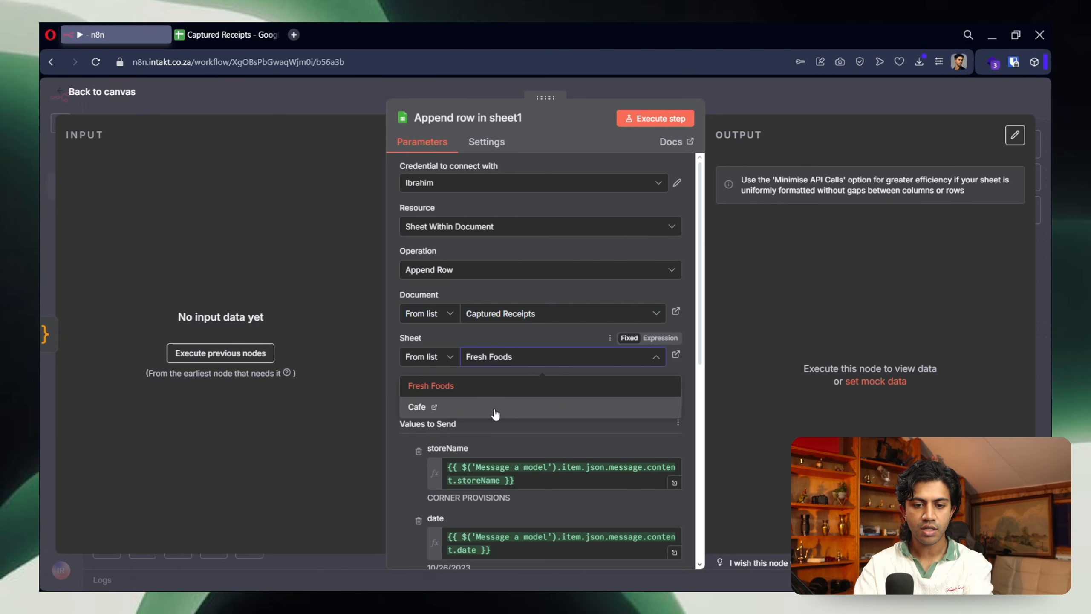
{"action": "left_click", "coordinate": [495, 411]}
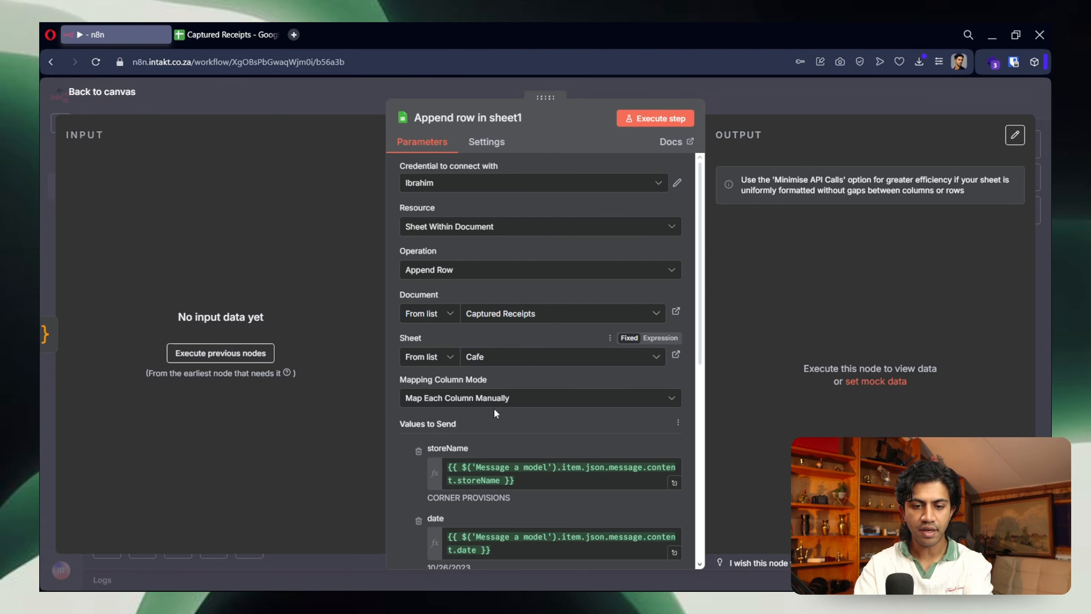
{"action": "left_click", "coordinate": [805, 92]}
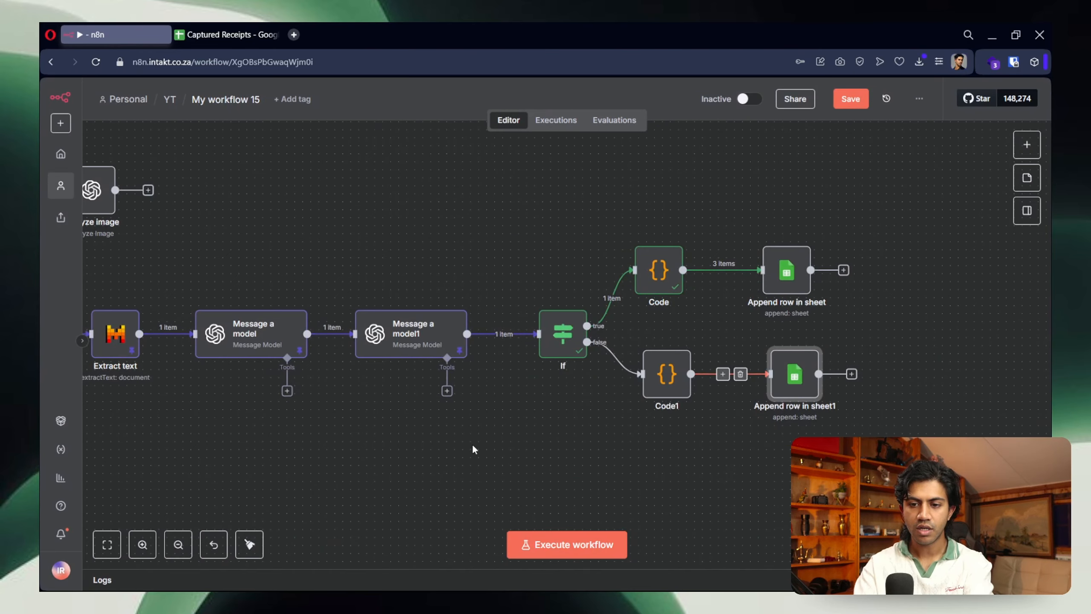
Step: Run the workflow from the form trigger and check the appended rows in the Fresh Foods sheet
{"action": "scroll", "coordinate": [472, 444], "scroll_direction": "left", "scroll_amount": 5}
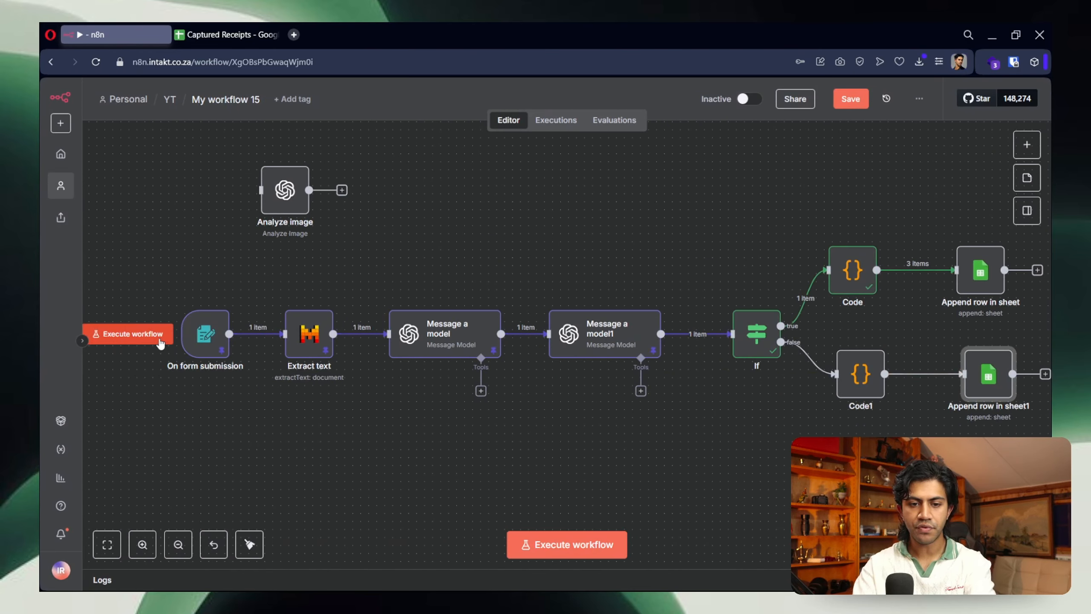
{"action": "left_click", "coordinate": [156, 338]}
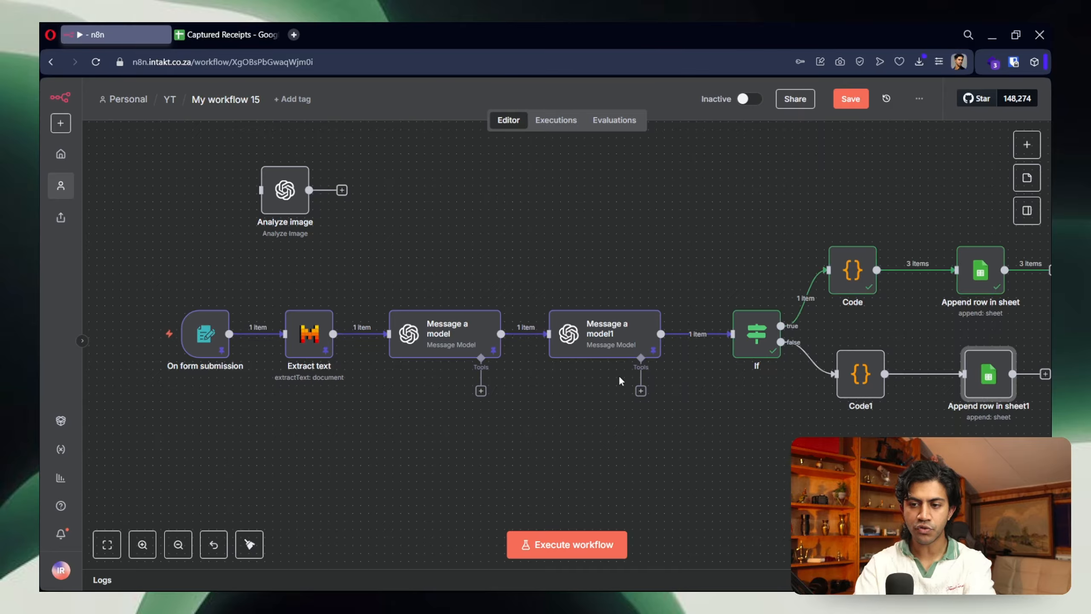
{"action": "scroll", "coordinate": [961, 254], "scroll_direction": "right", "scroll_amount": 3}
{"action": "left_click", "coordinate": [228, 34]}
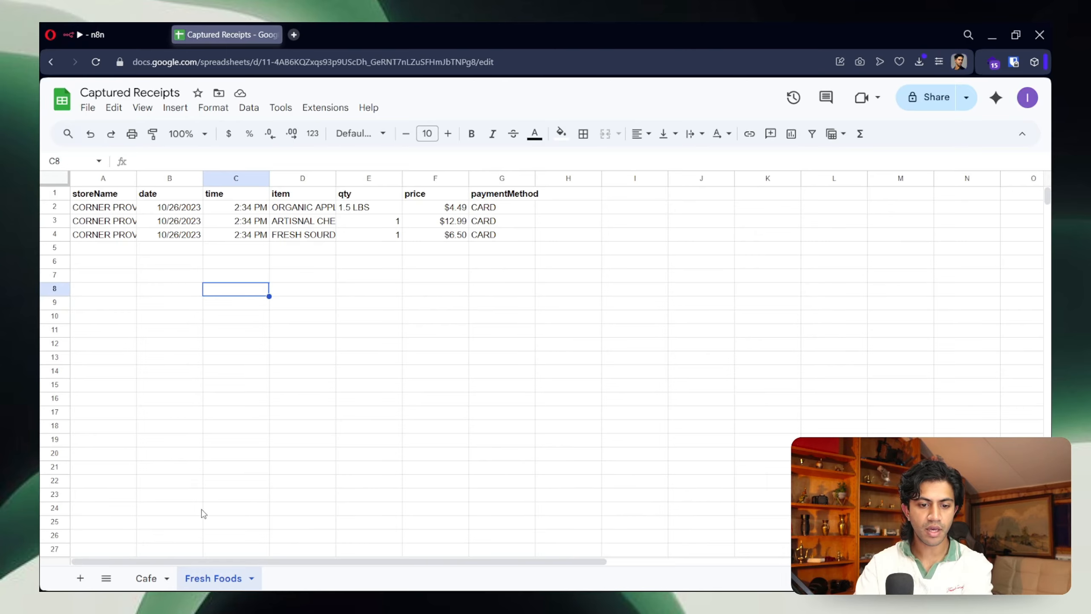
Step: Clear the receipt entries in A2:G10 of the Cafe sheet, keeping the header row
{"action": "left_click", "coordinate": [147, 578]}
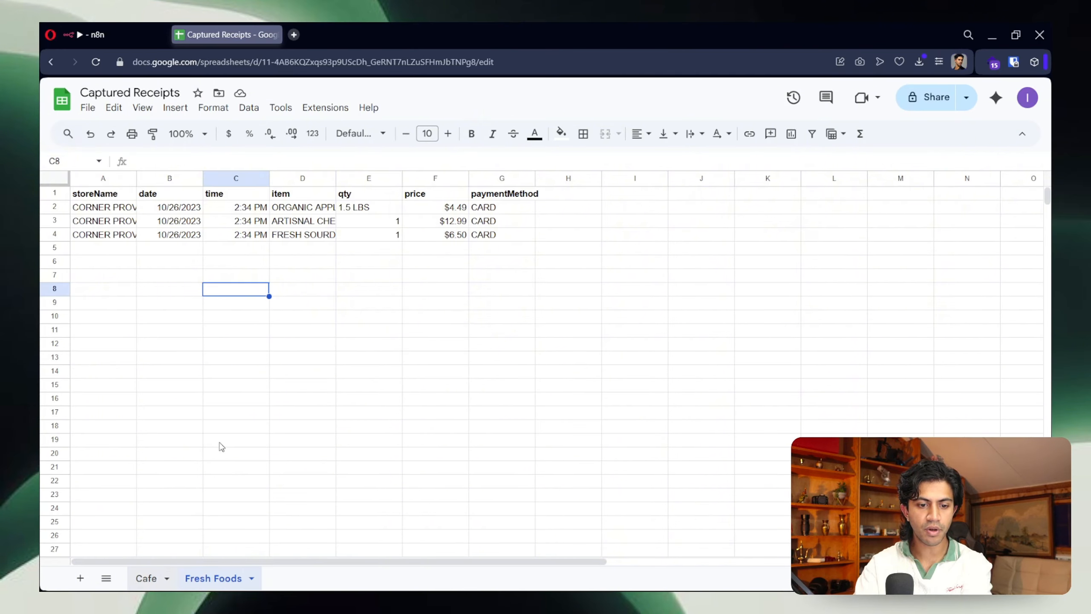
{"action": "left_click_drag", "start_coordinate": [533, 317], "coordinate": [76, 203]}
{"action": "key", "text": "Delete"}
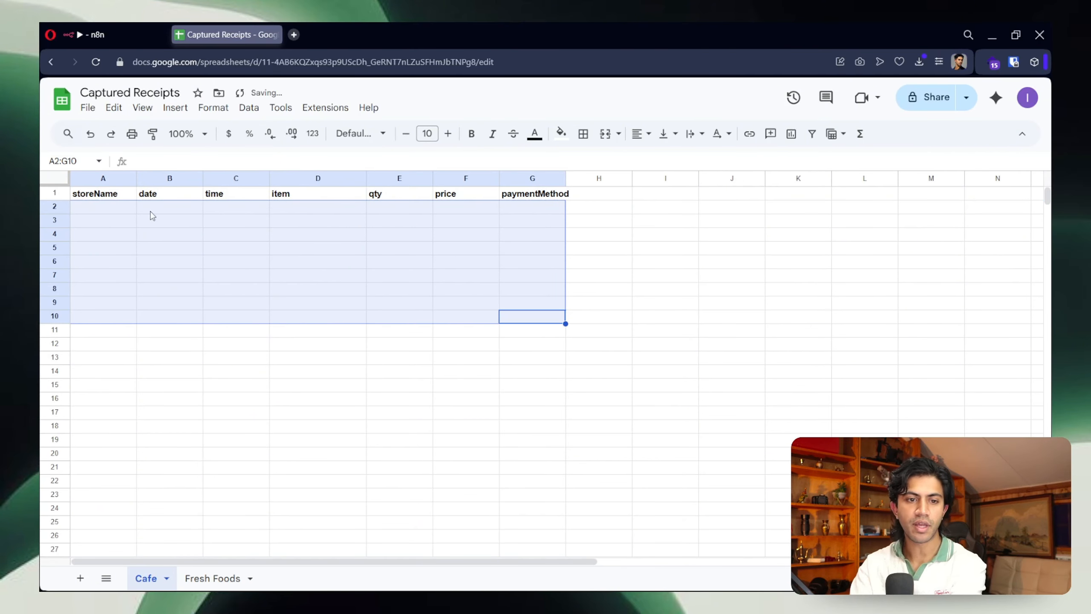
Step: Switch to the n8n workflow and unpin the data of the On form submission, Extract text, Message a model and Message a model1 nodes
{"action": "left_click", "coordinate": [86, 34]}
{"action": "scroll", "coordinate": [378, 381], "scroll_direction": "left", "scroll_amount": 4}
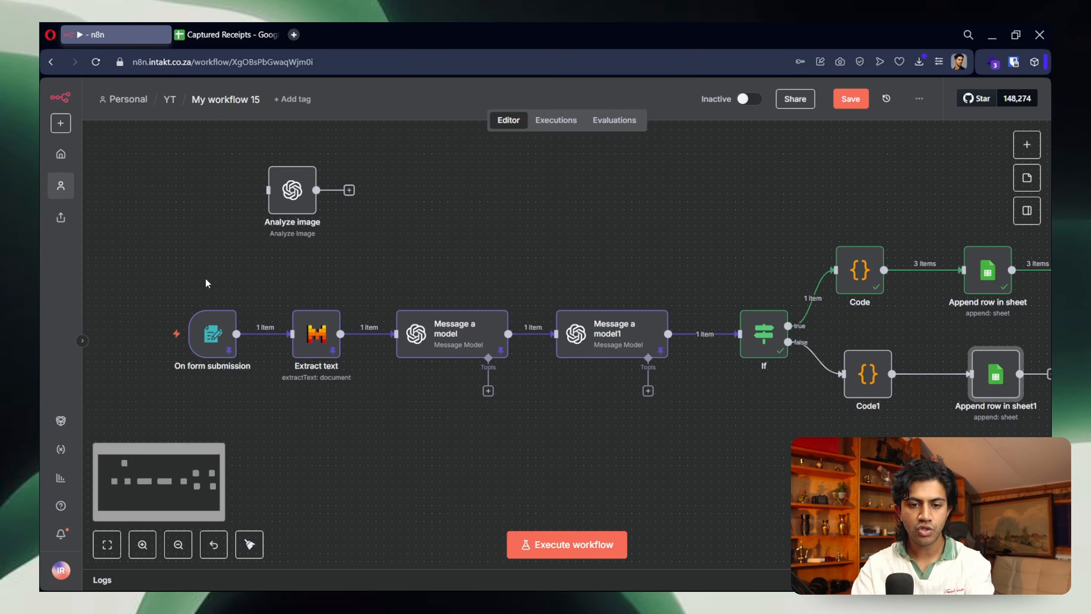
{"action": "left_click_drag", "start_coordinate": [164, 254], "coordinate": [668, 442]}
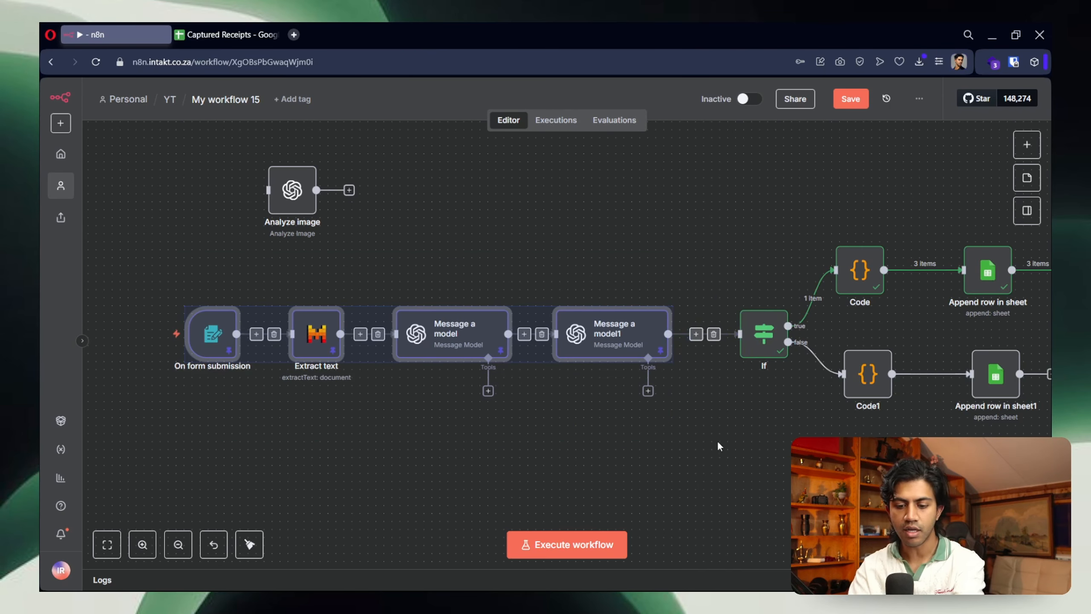
{"action": "key", "text": "p"}
{"action": "left_click", "coordinate": [627, 249]}
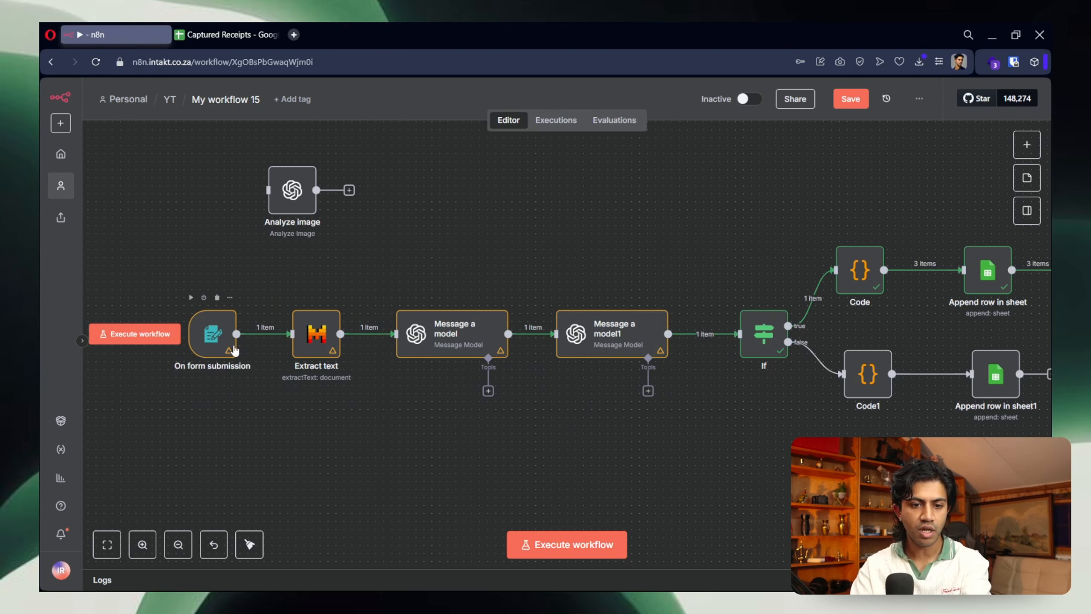
Step: Execute the workflow from the form trigger, submit the second downloaded receipt image in the form, and close the form window
{"action": "left_click", "coordinate": [140, 334]}
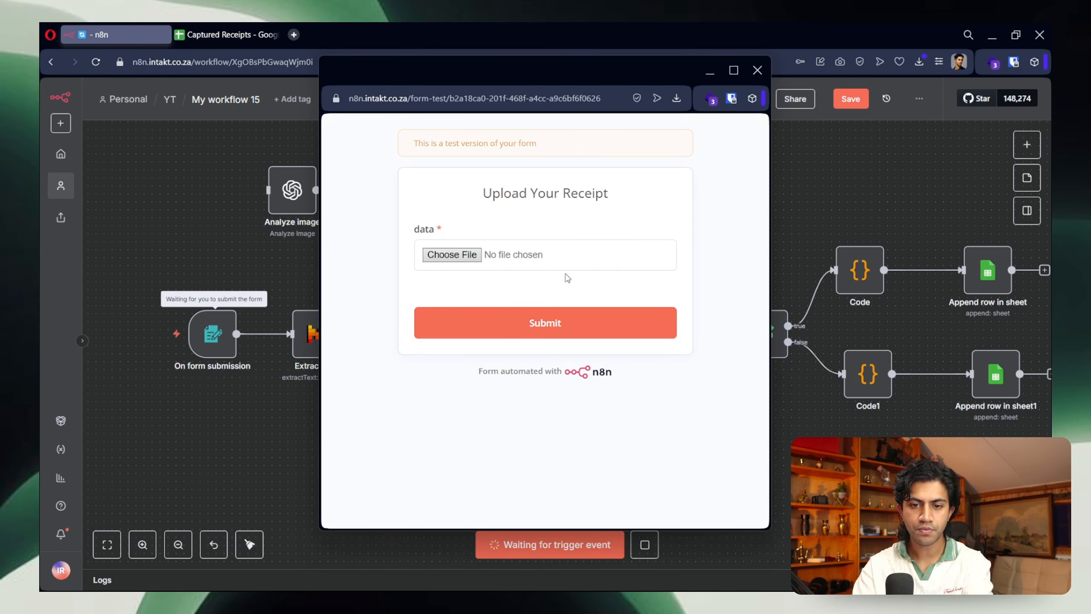
{"action": "left_click", "coordinate": [471, 268]}
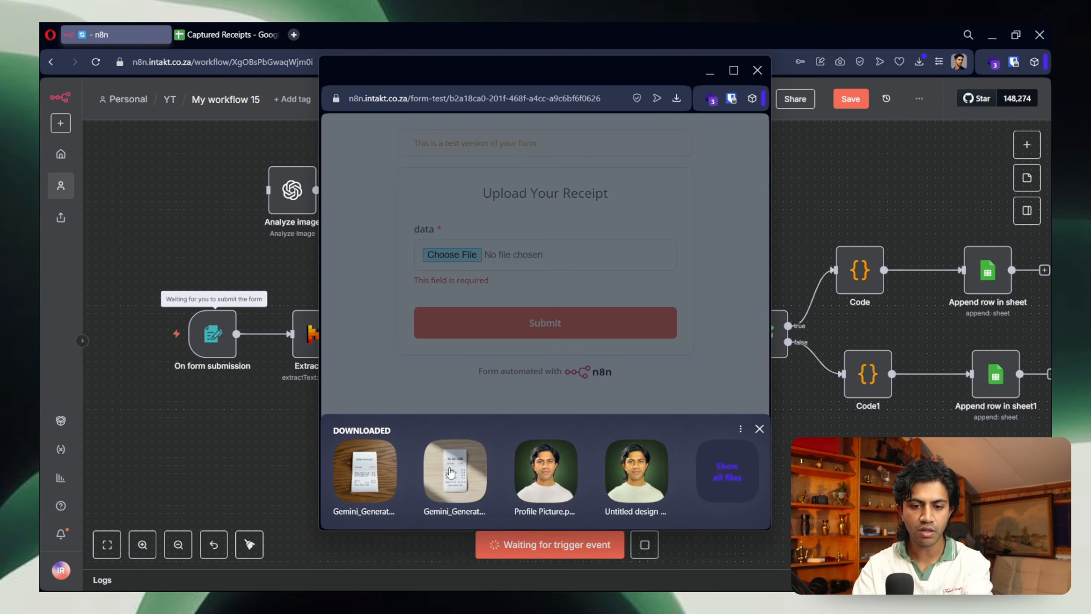
{"action": "left_click", "coordinate": [451, 472]}
{"action": "left_click", "coordinate": [545, 322]}
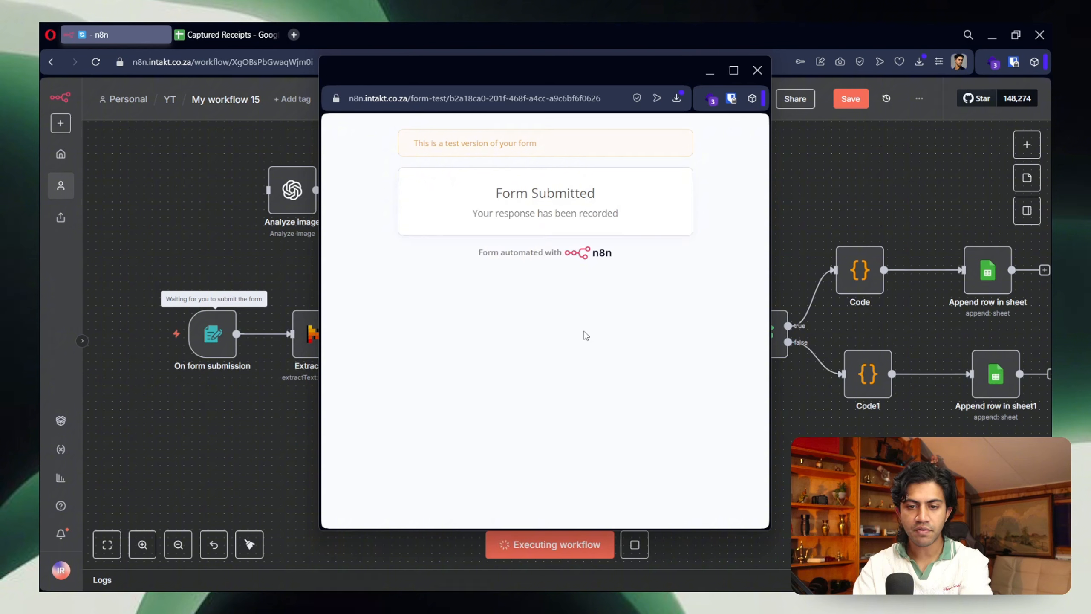
{"action": "left_click", "coordinate": [758, 70]}
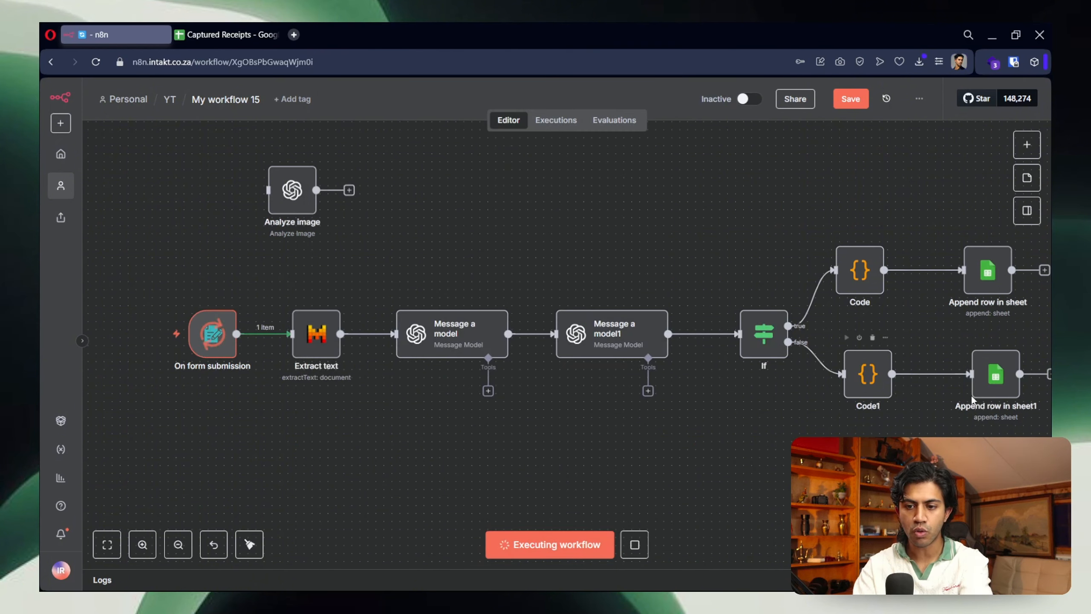
{"action": "scroll", "coordinate": [590, 477], "scroll_direction": "right", "scroll_amount": 3}
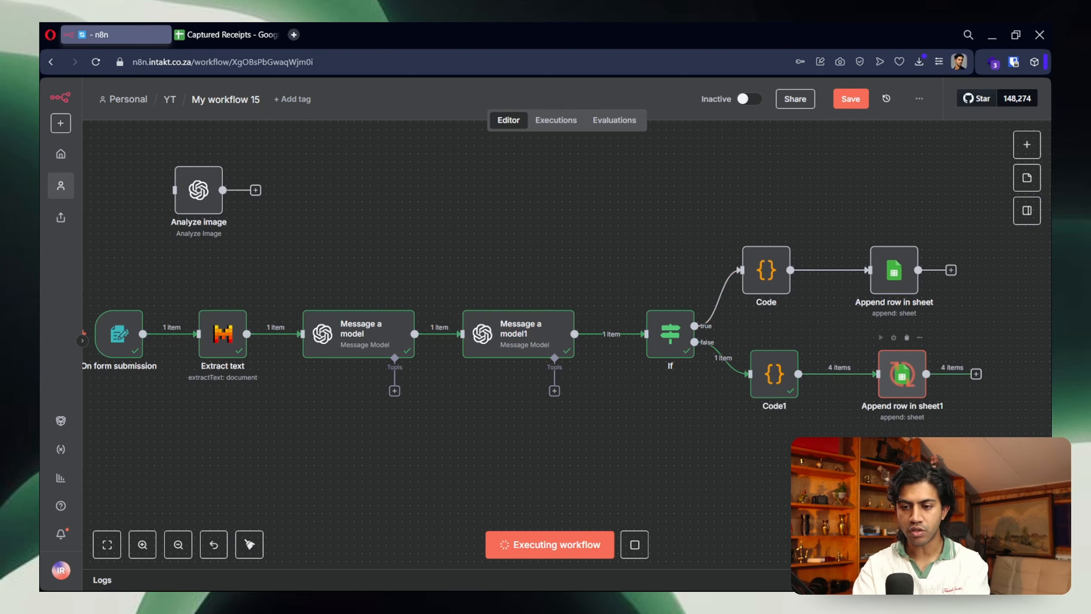
Step: Check the rows in the Cafe and Fresh Foods sheets of Captured Receipts and return to the n8n workflow
{"action": "left_click", "coordinate": [212, 35]}
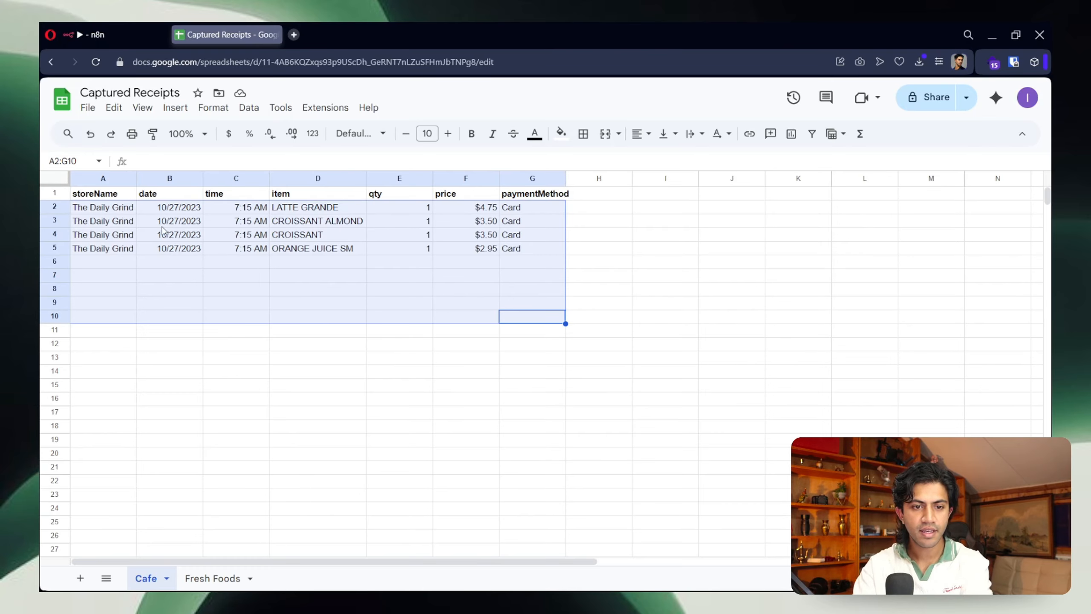
{"action": "left_click_drag", "start_coordinate": [140, 323], "coordinate": [127, 302]}
{"action": "left_click", "coordinate": [104, 207]}
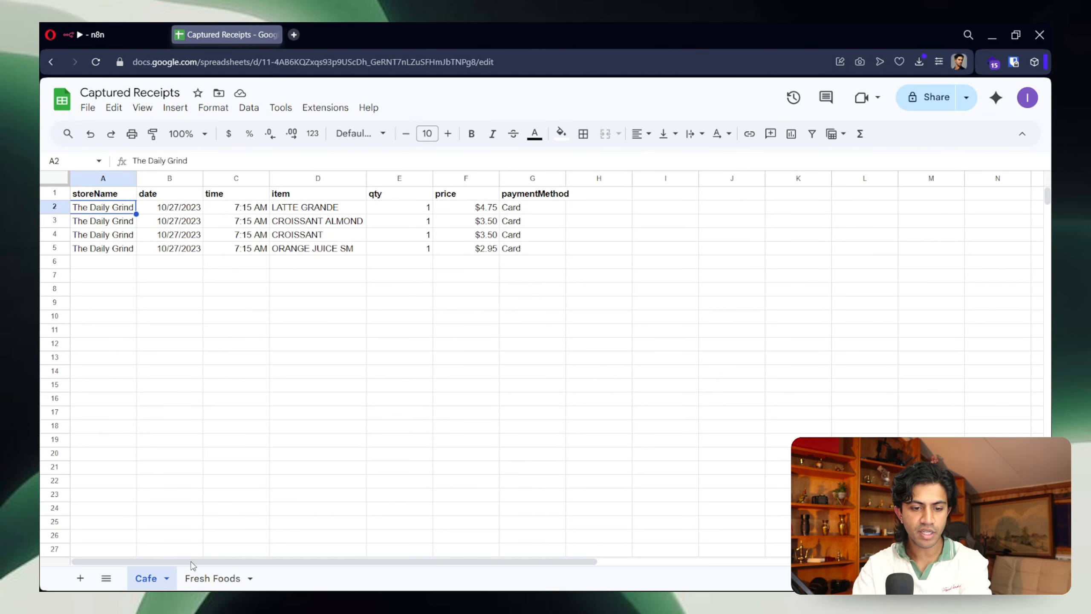
{"action": "left_click", "coordinate": [213, 578]}
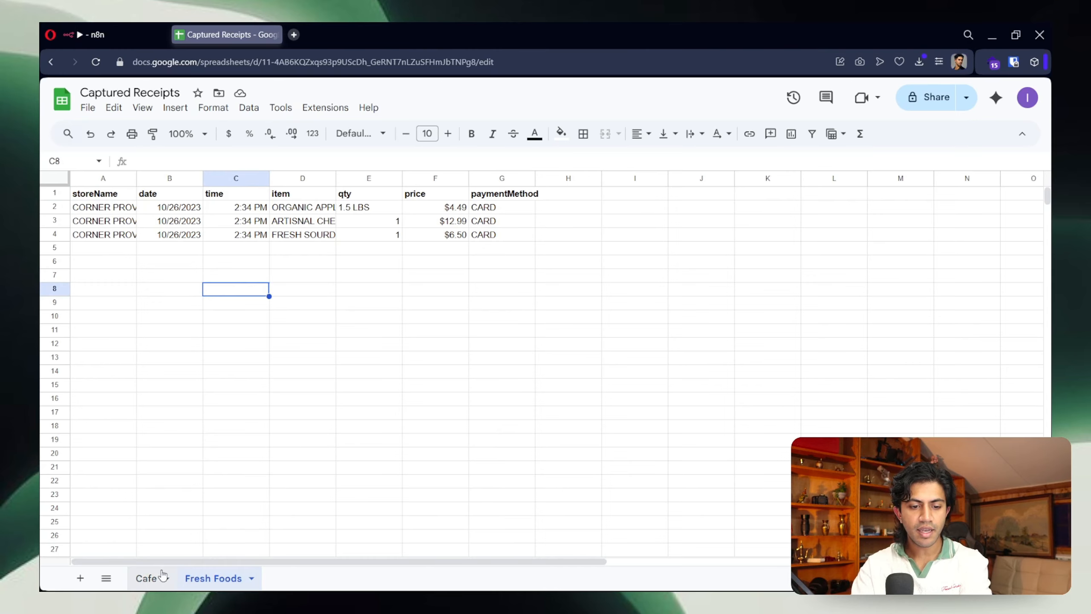
{"action": "left_click", "coordinate": [146, 578]}
{"action": "left_click", "coordinate": [122, 44]}
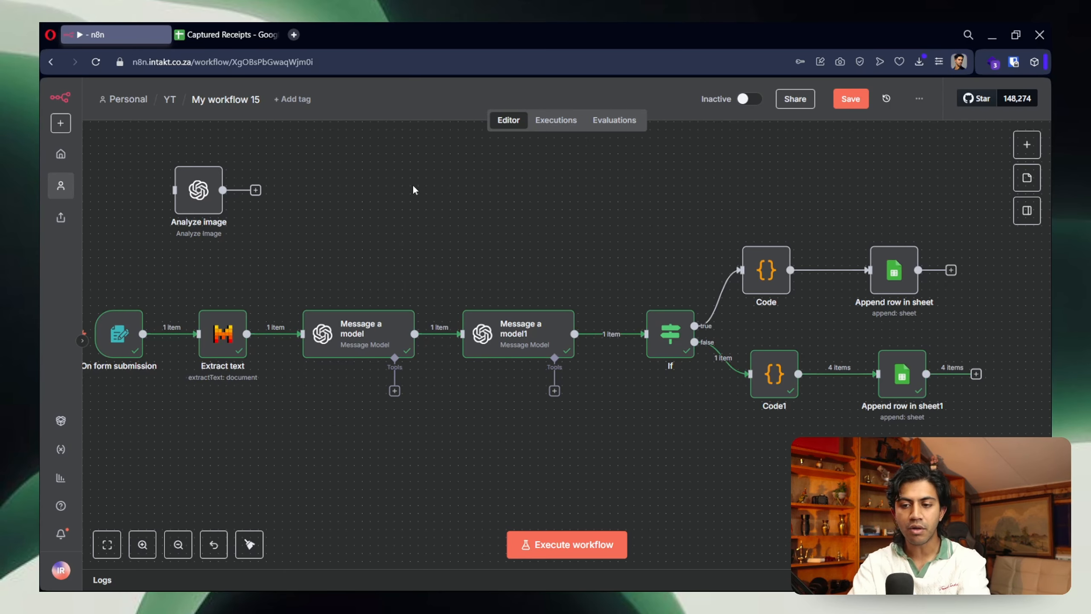
Step: Review the price, paymentMethod, item, time and storeName entries in rows 2 to 5 of the Cafe sheet
{"action": "left_click", "coordinate": [222, 30]}
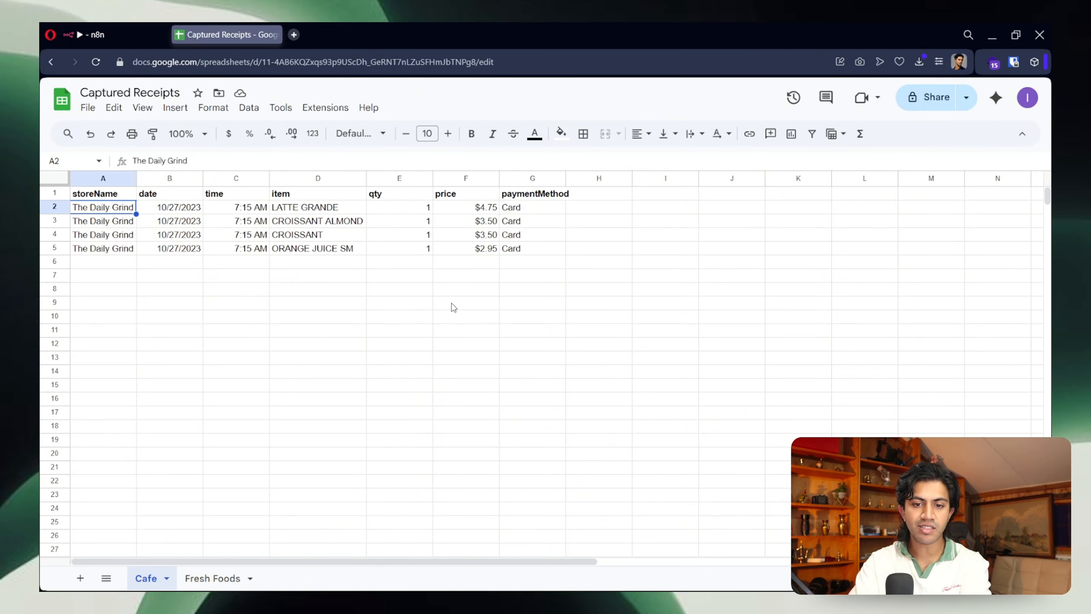
{"action": "left_click_drag", "start_coordinate": [469, 207], "coordinate": [477, 248]}
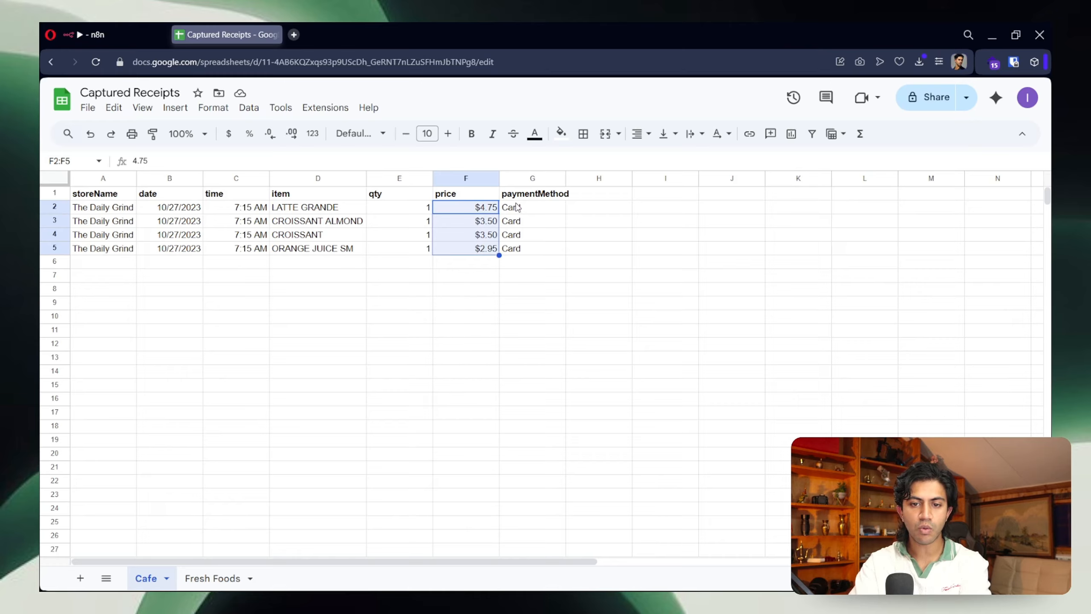
{"action": "left_click_drag", "start_coordinate": [519, 208], "coordinate": [520, 248]}
{"action": "left_click_drag", "start_coordinate": [350, 252], "coordinate": [296, 214]}
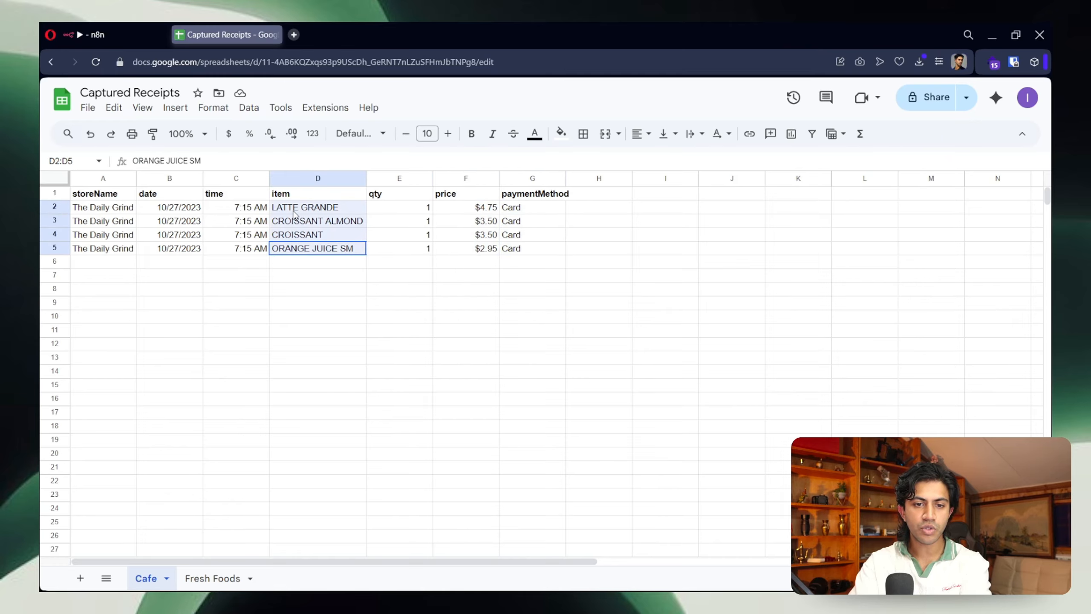
{"action": "left_click", "coordinate": [240, 209]}
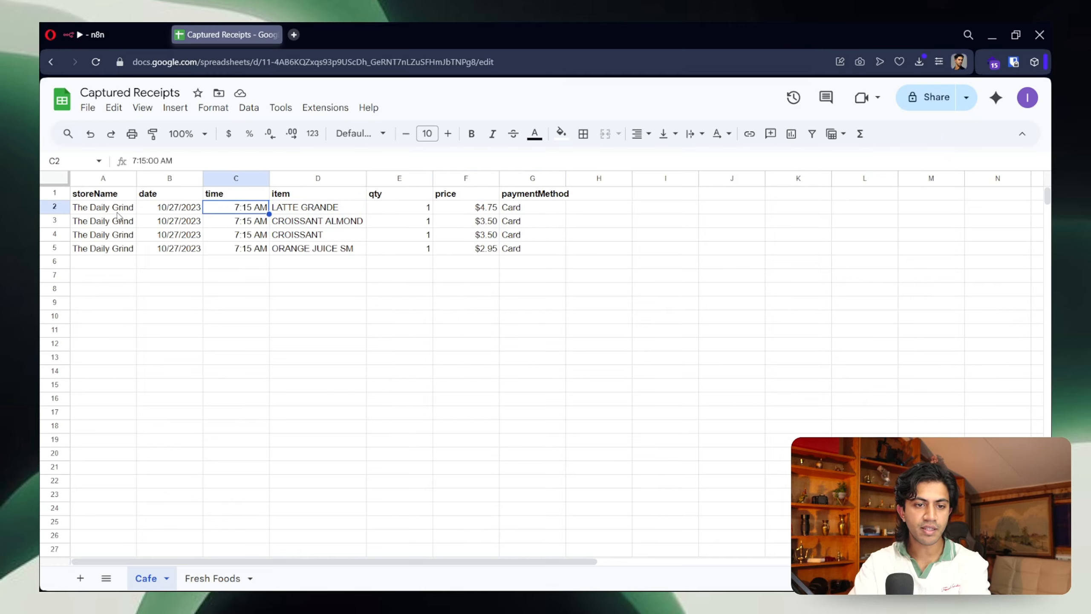
{"action": "left_click_drag", "start_coordinate": [117, 212], "coordinate": [119, 253]}
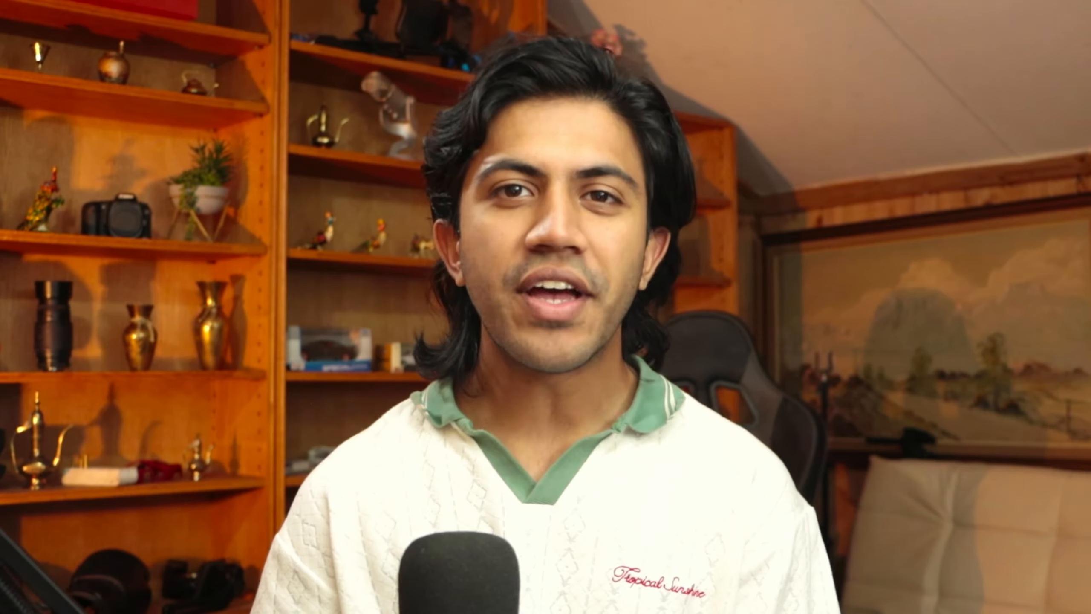